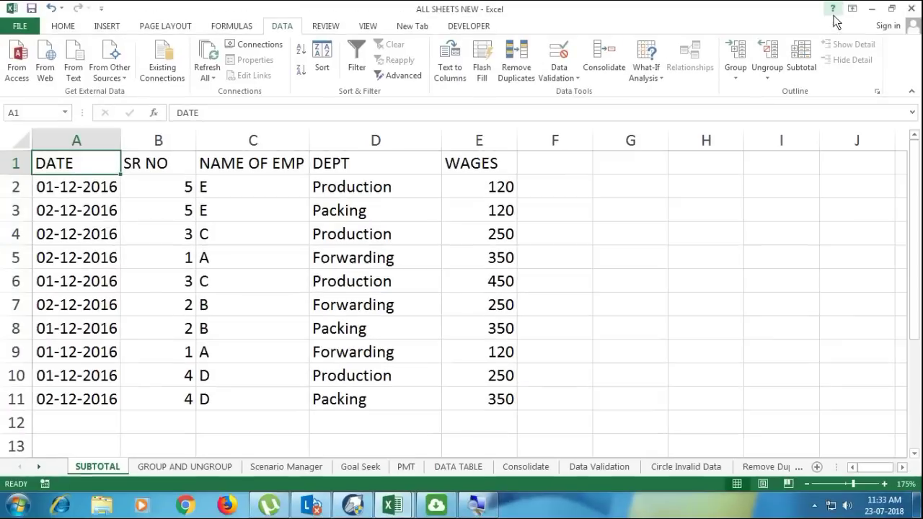
# - Examine the wages table's columns on the SUBTOTAL sheet, especially the repeated department entries in the DEPT column
pyautogui.moveTo(85, 160); pyautogui.dragTo(510, 412)
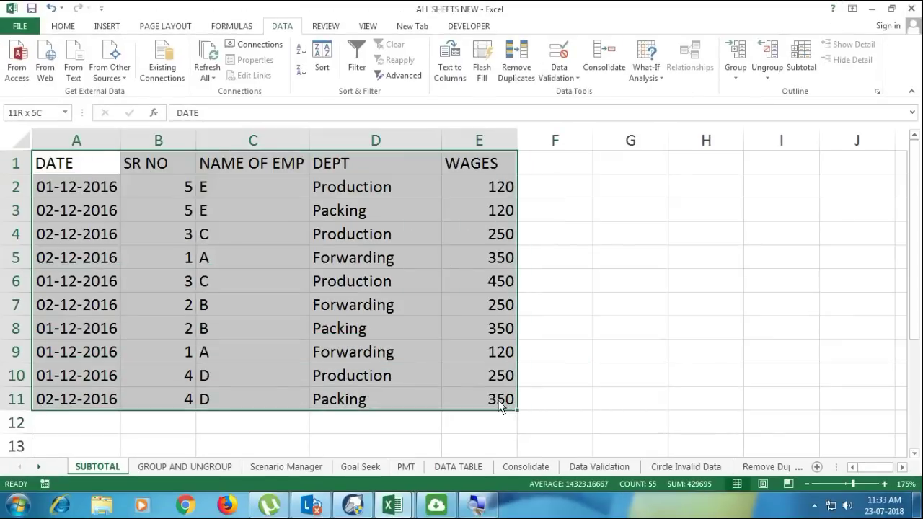
pyautogui.moveTo(86, 160); pyautogui.dragTo(106, 398)
pyautogui.moveTo(167, 164); pyautogui.dragTo(237, 360)
pyautogui.click(364, 172)
pyautogui.click(478, 171)
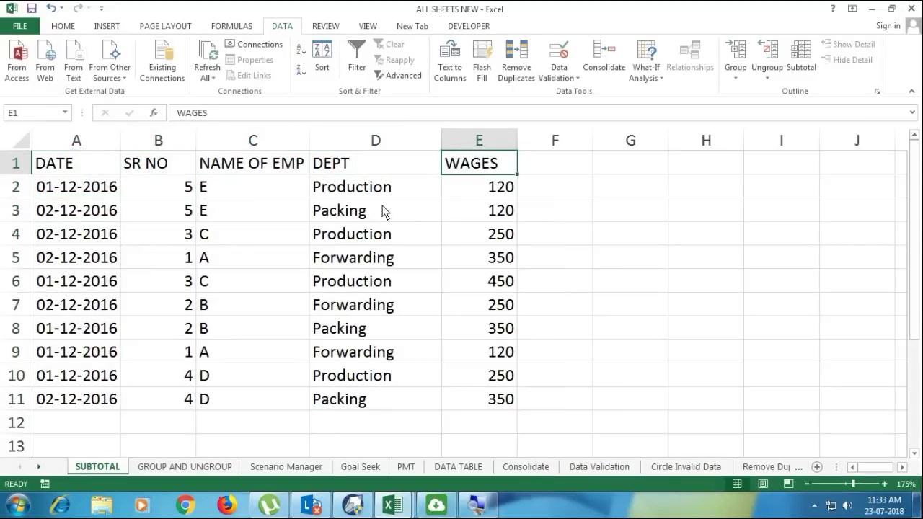
pyautogui.moveTo(368, 189); pyautogui.dragTo(352, 409)
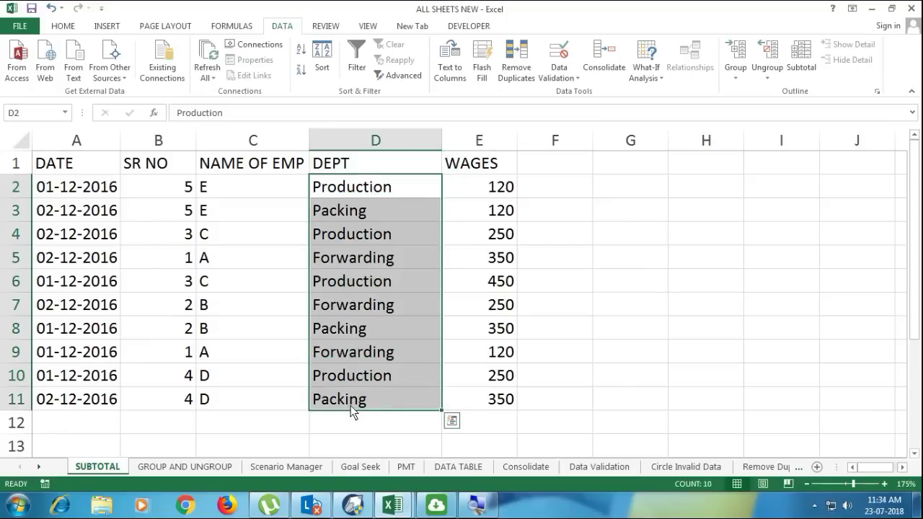
pyautogui.click(338, 245)
pyautogui.click(337, 265)
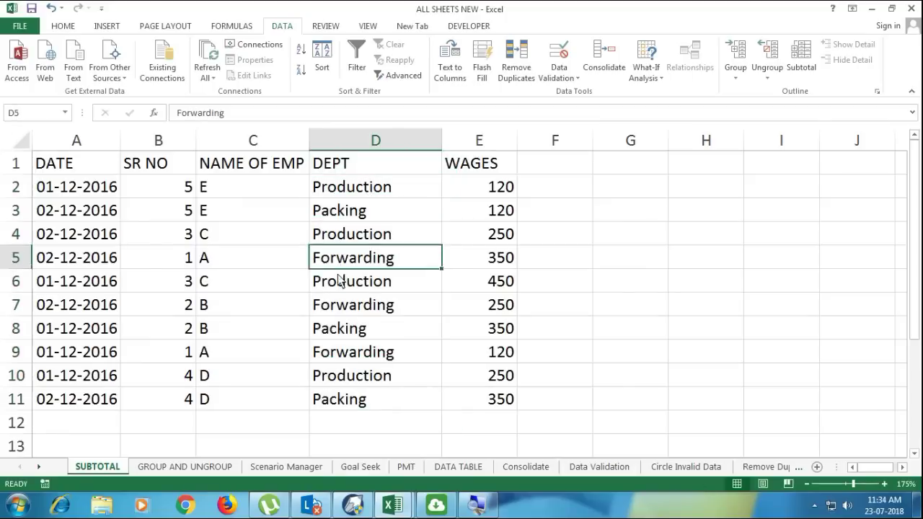
pyautogui.click(340, 286)
pyautogui.press('Down')
pyautogui.press('Down')
pyautogui.press('Down')
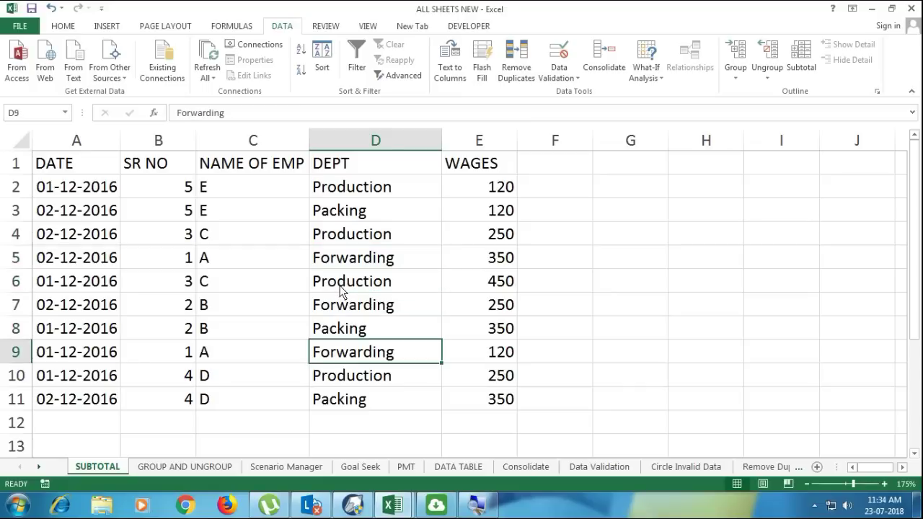
pyautogui.press('Up')
pyautogui.press('Up')
pyautogui.press('Up')
pyautogui.press('Up')
pyautogui.press('Up')
pyautogui.press('Up')
pyautogui.press('Up')
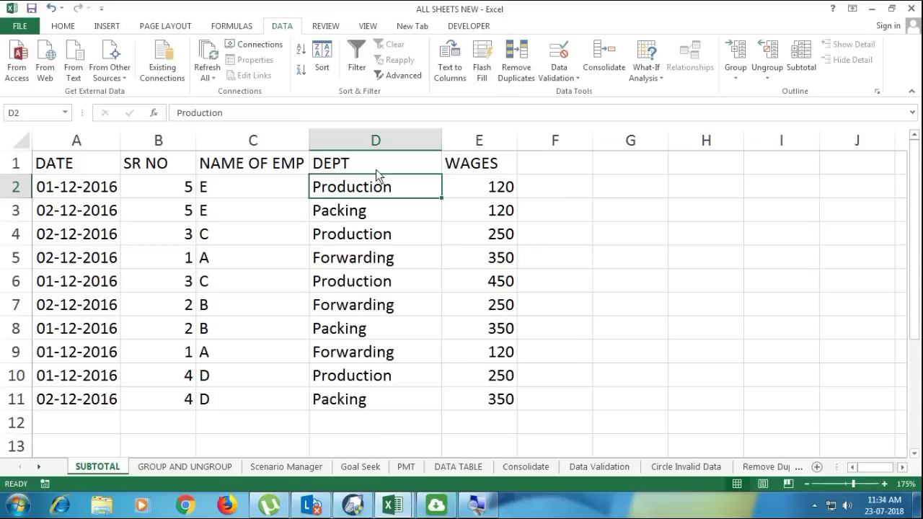
# - Sort the whole table by the DEPT column in ascending order, expanding the selection to the adjacent data
pyautogui.moveTo(379, 162); pyautogui.dragTo(385, 405)
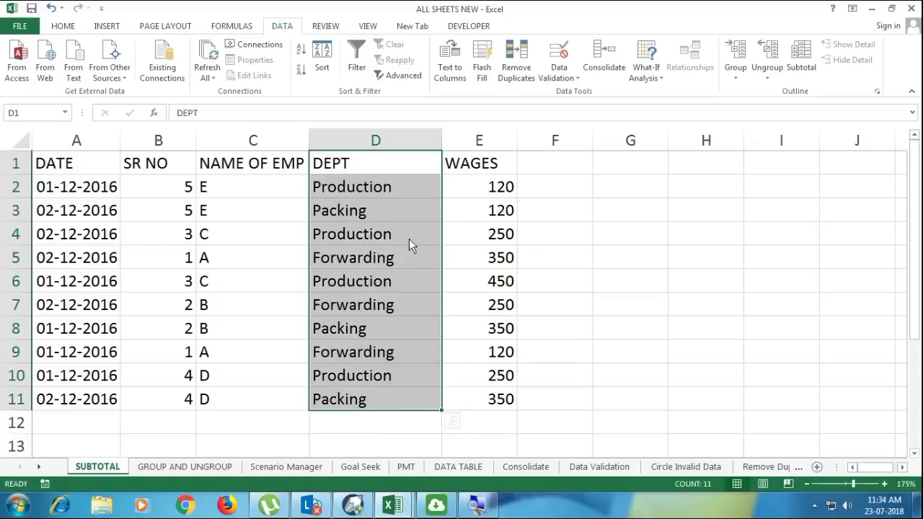
pyautogui.moveTo(388, 163); pyautogui.dragTo(387, 401)
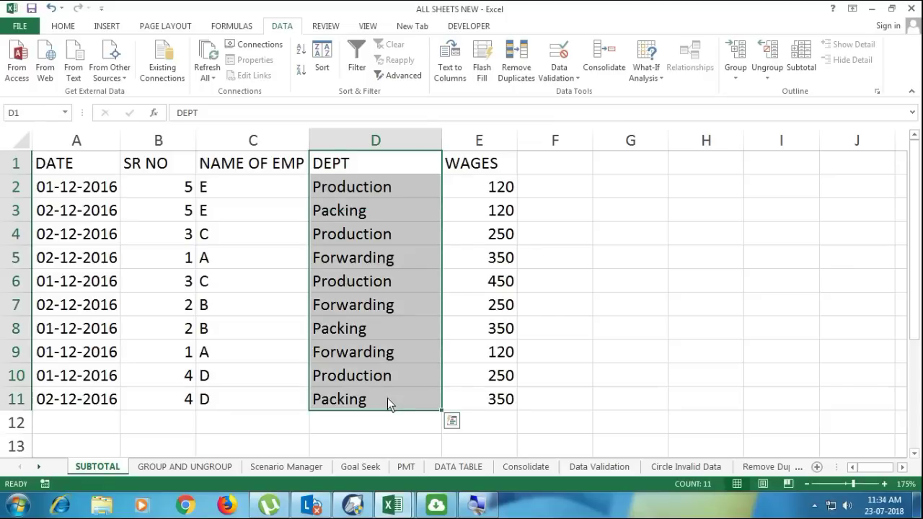
pyautogui.click(301, 57)
pyautogui.click(301, 52)
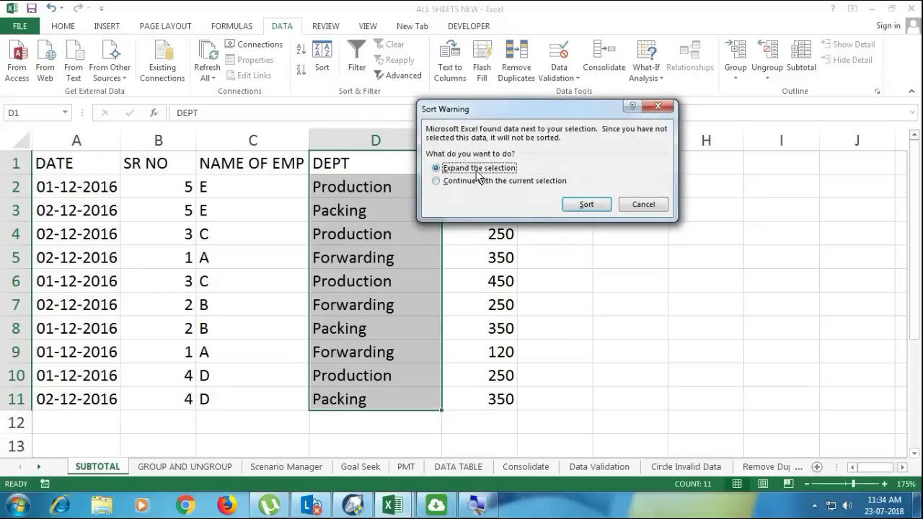
pyautogui.click(595, 205)
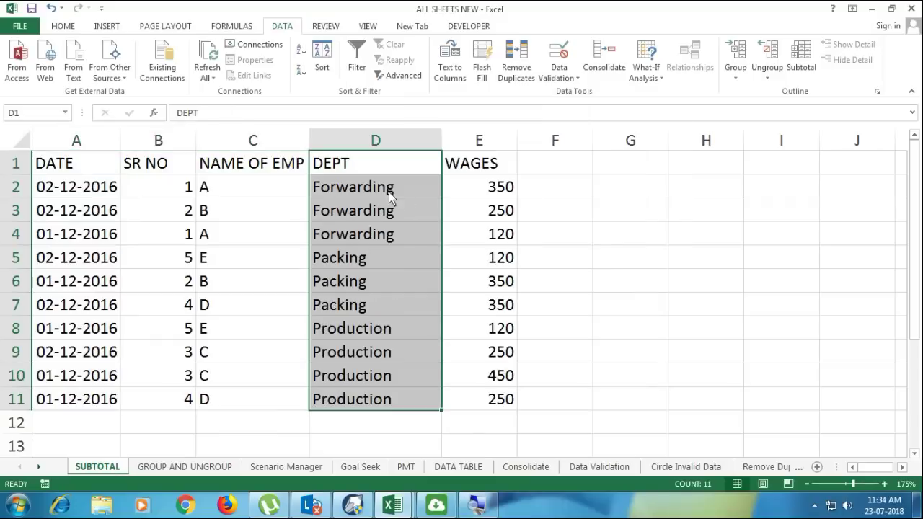
pyautogui.moveTo(383, 190); pyautogui.dragTo(374, 408)
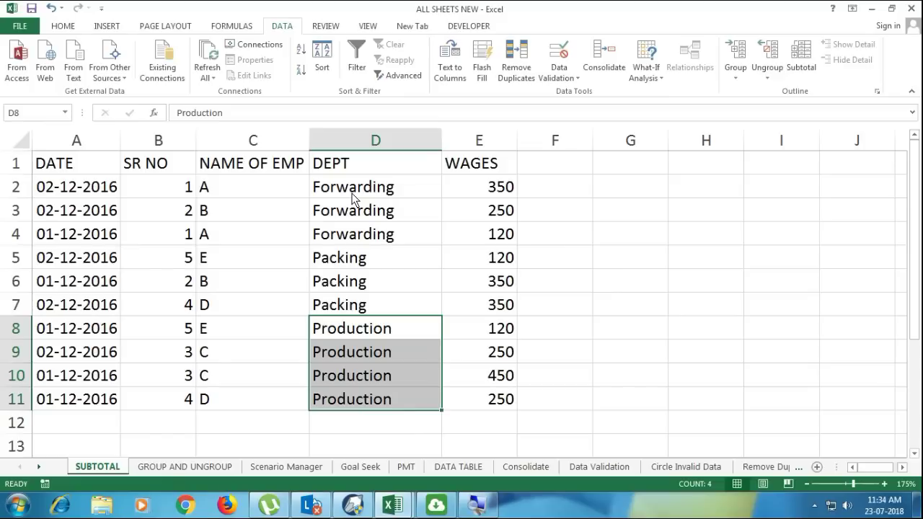
# - Add subtotals to the table A1:E11 that sum WAGES at each change in DEPT
pyautogui.moveTo(74, 168); pyautogui.dragTo(475, 392)
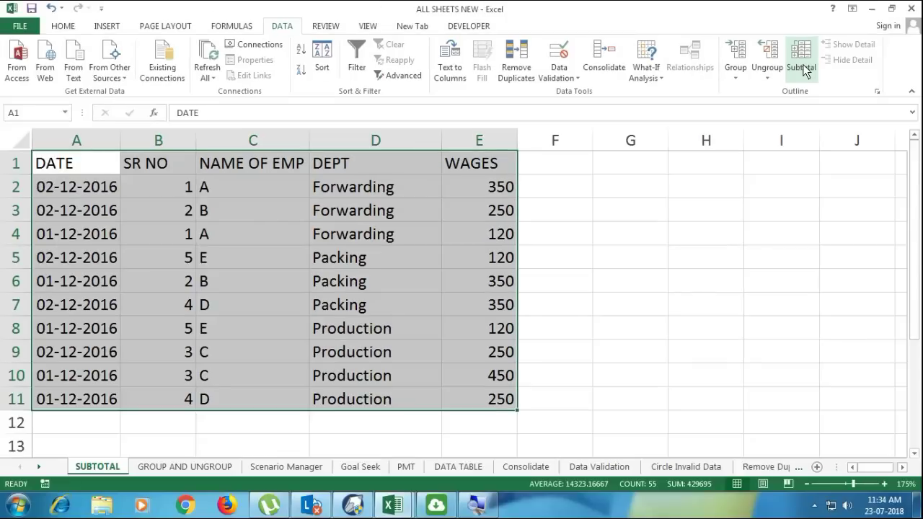
pyautogui.click(805, 70)
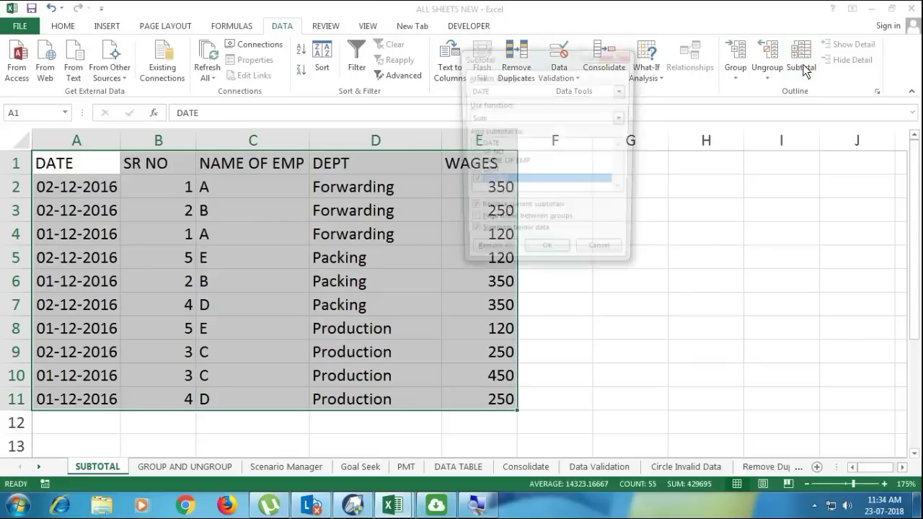
pyautogui.moveTo(525, 63); pyautogui.dragTo(385, 132)
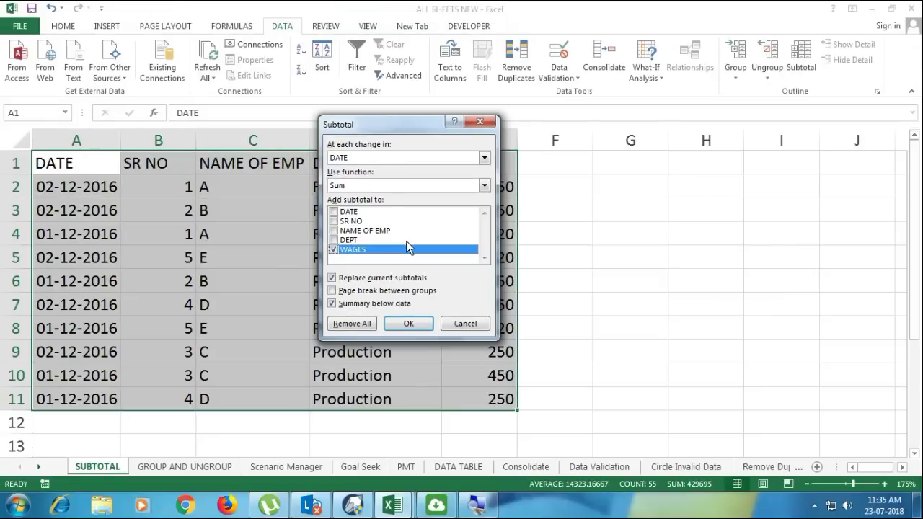
pyautogui.click(426, 159)
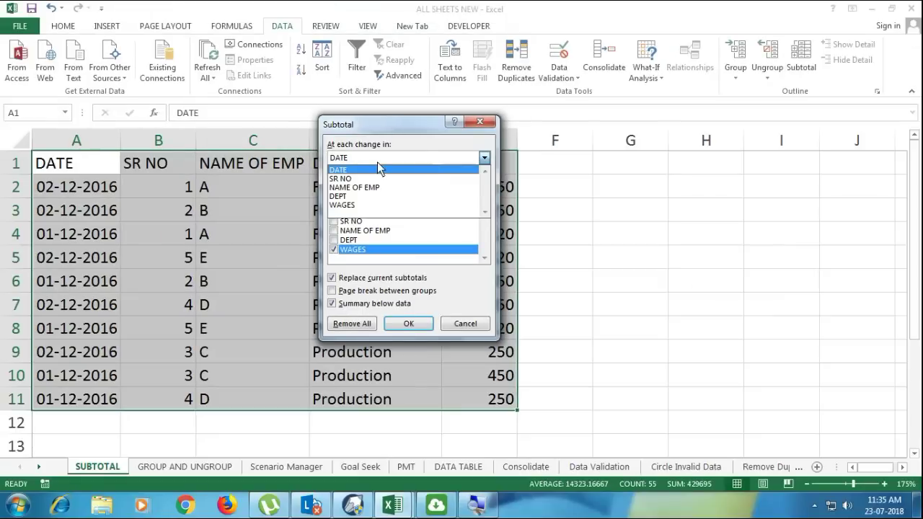
pyautogui.click(352, 196)
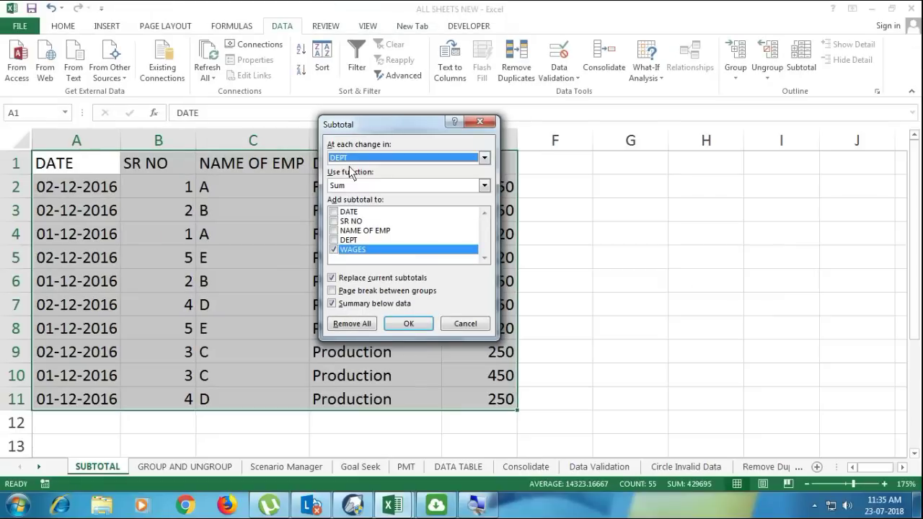
pyautogui.click(365, 186)
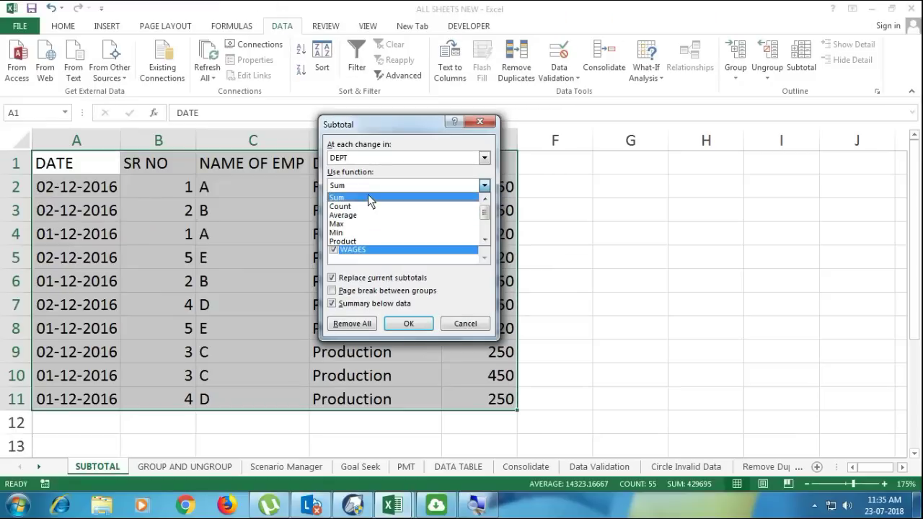
pyautogui.click(367, 195)
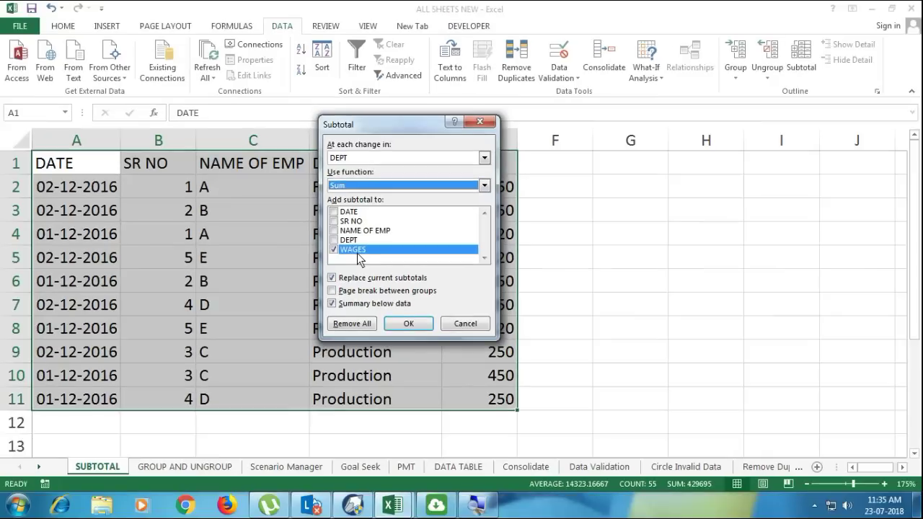
pyautogui.click(412, 325)
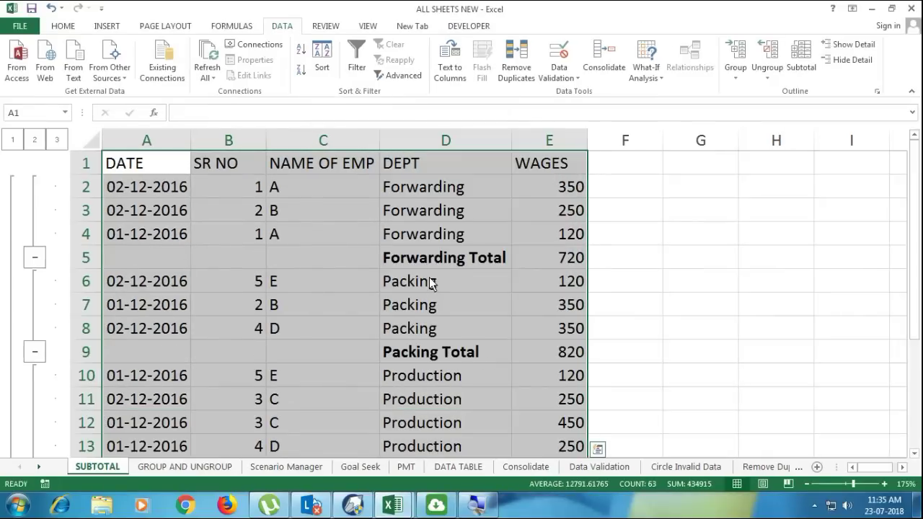
# - Review the Forwarding, Packing and Production total rows in the subtotalled table
pyautogui.moveTo(433, 260); pyautogui.dragTo(562, 267)
pyautogui.moveTo(438, 353); pyautogui.dragTo(537, 362)
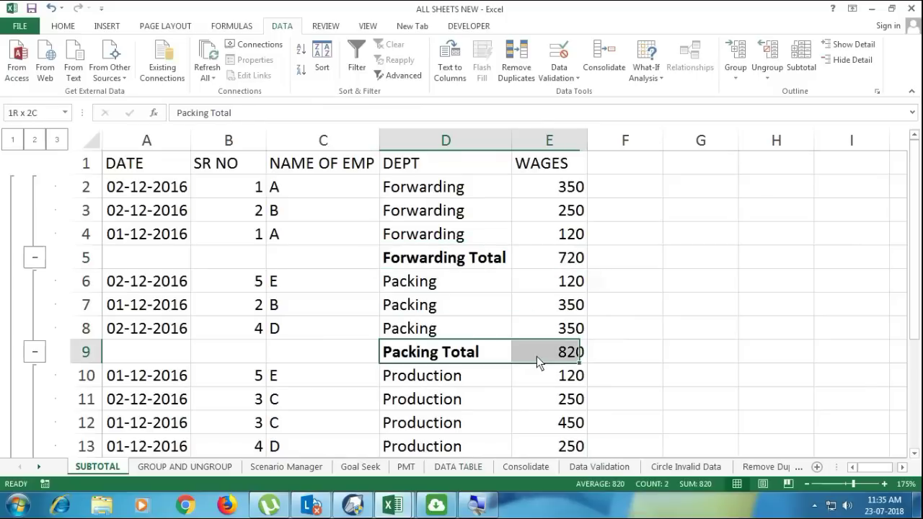
pyautogui.scroll(-2, 536, 356)
pyautogui.moveTo(412, 333); pyautogui.dragTo(564, 345)
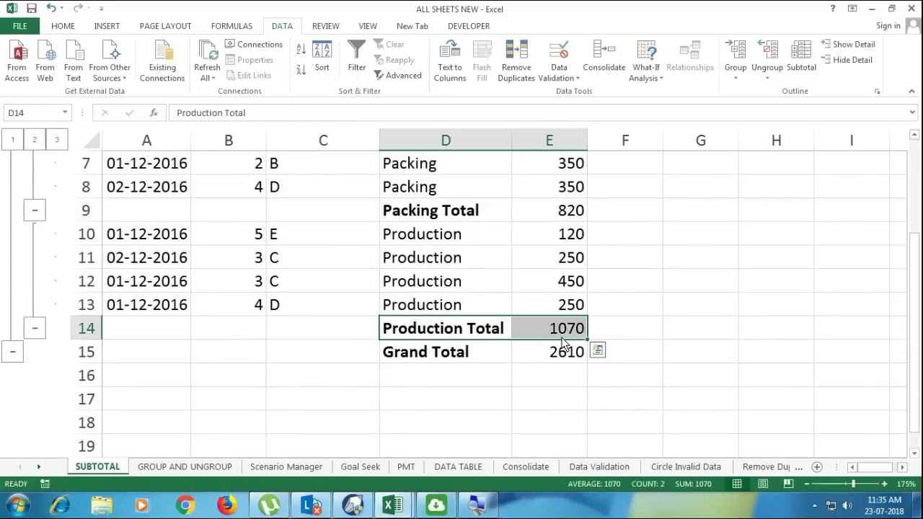
pyautogui.scroll(2, 563, 345)
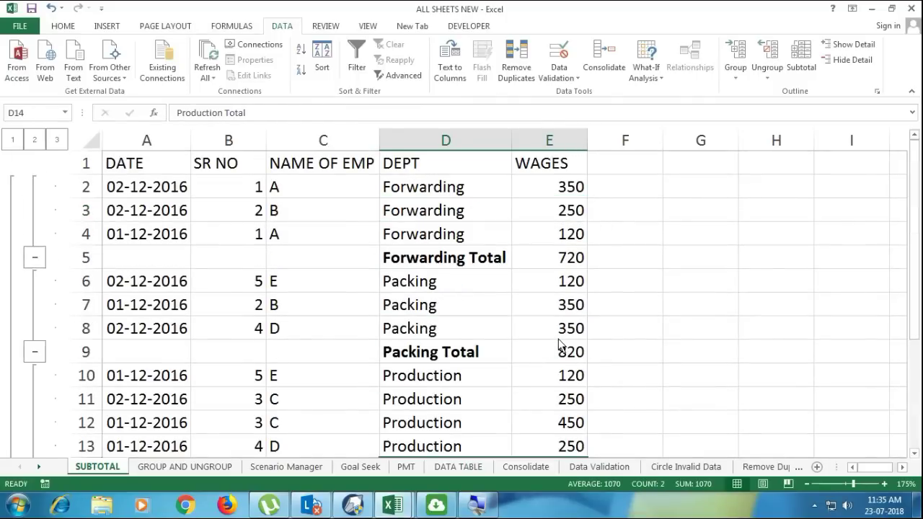
pyautogui.moveTo(183, 168); pyautogui.dragTo(238, 191)
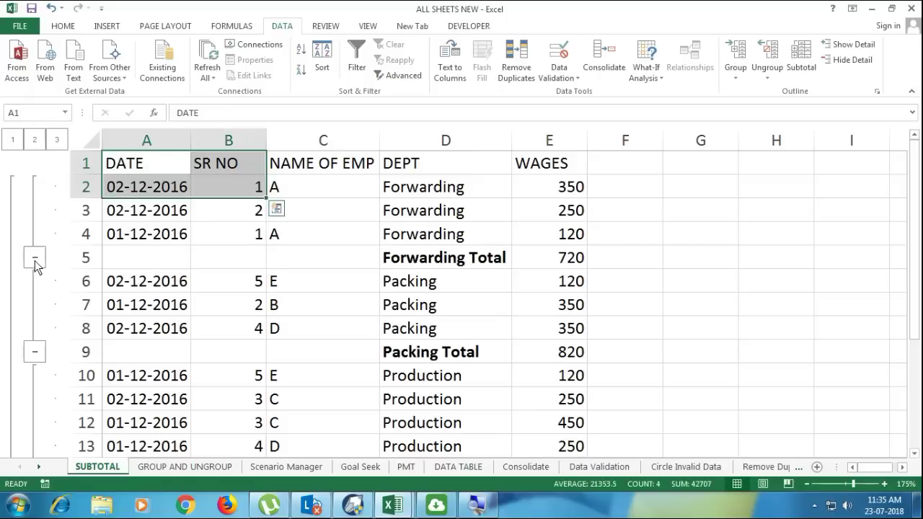
# - Collapse the Forwarding, Packing and Production groups and select their three total rows with the wages
pyautogui.click(34, 258)
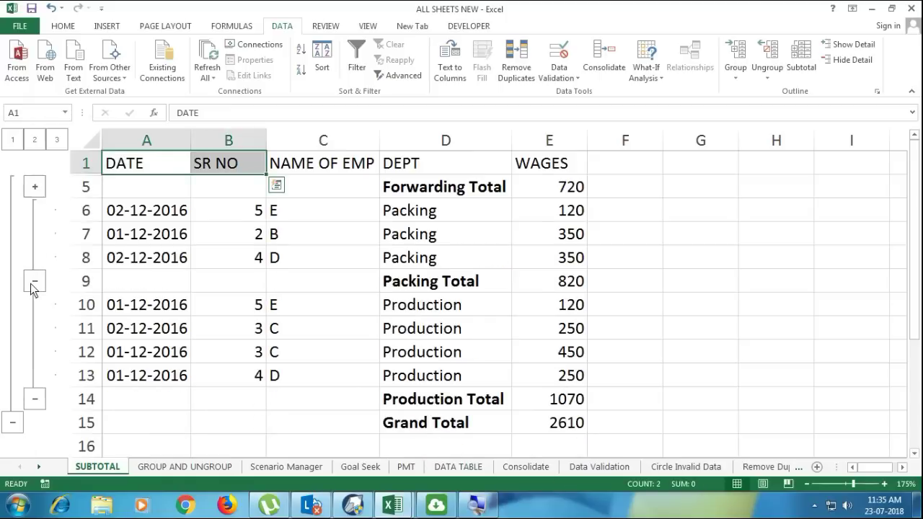
pyautogui.click(33, 284)
pyautogui.click(34, 329)
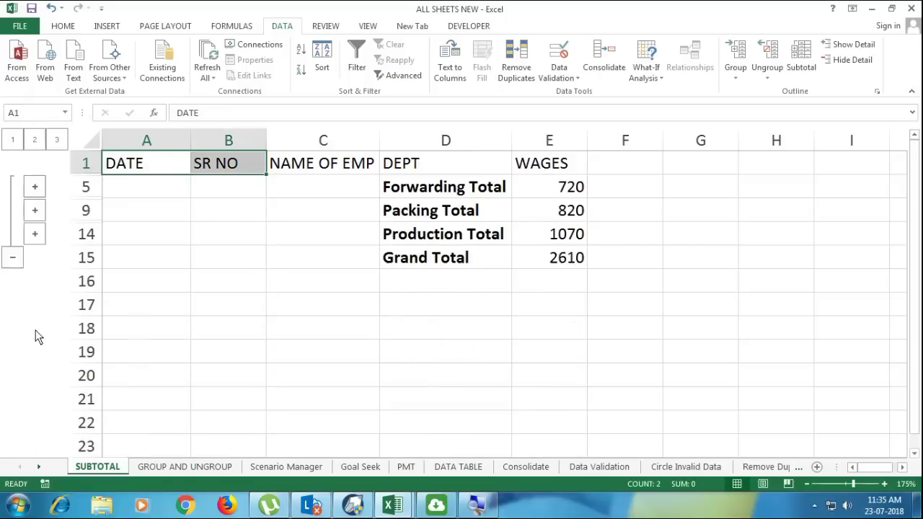
pyautogui.moveTo(437, 188); pyautogui.dragTo(437, 237)
pyautogui.hotkey('shift', 'Right')
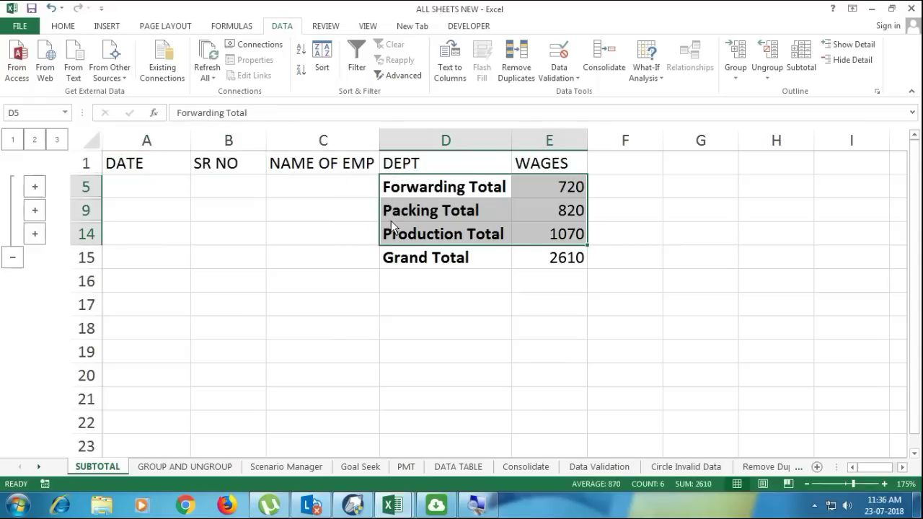
# - Toggle the Forwarding details and the Grand Total group, and expand all three department groups to show every row
pyautogui.click(35, 187)
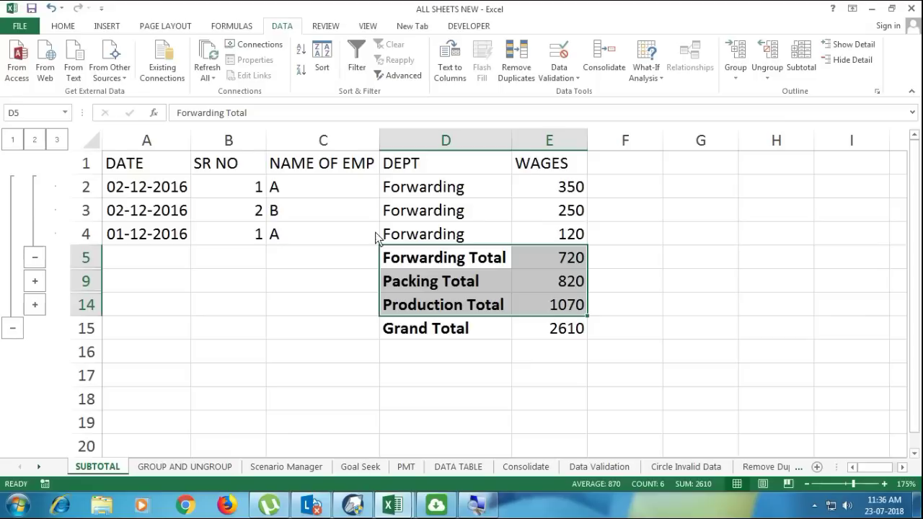
pyautogui.click(31, 259)
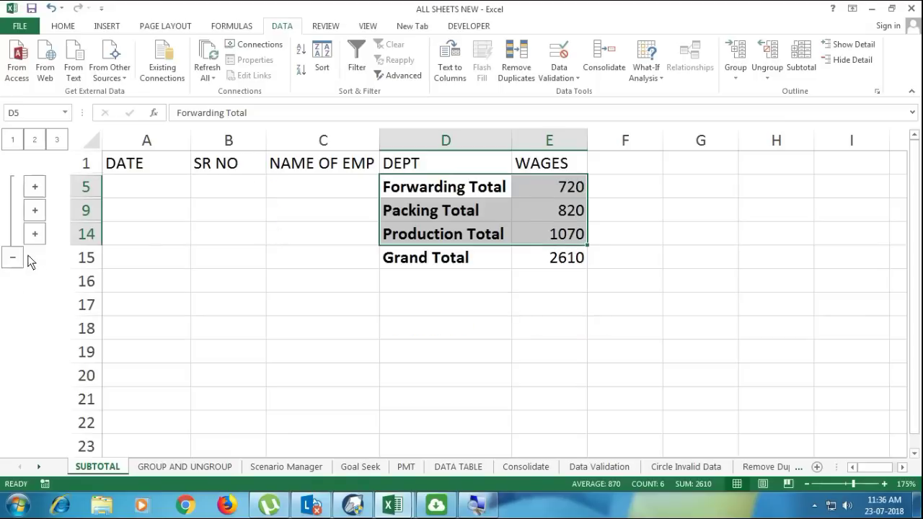
pyautogui.click(13, 258)
pyautogui.click(14, 186)
pyautogui.click(34, 187)
pyautogui.click(35, 280)
pyautogui.click(35, 374)
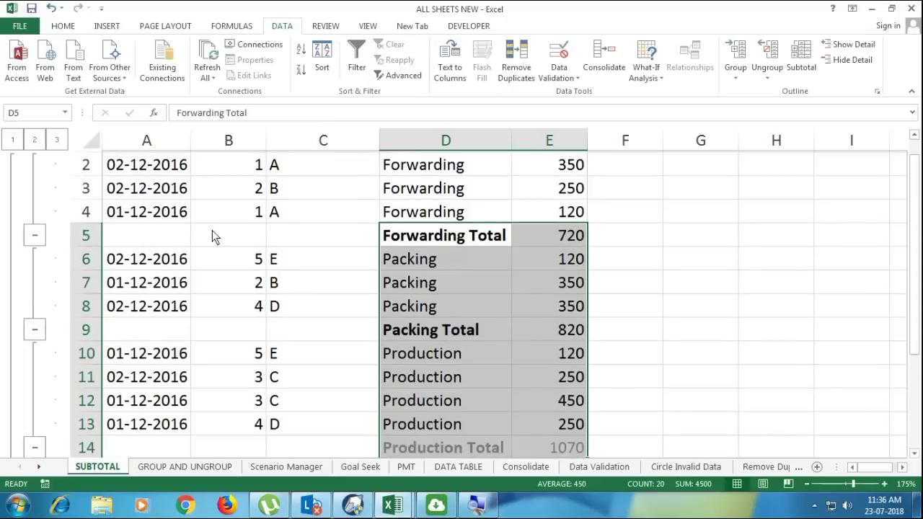
pyautogui.scroll(1, 427, 188)
# - Remove all subtotals from the wages table
pyautogui.click(449, 167)
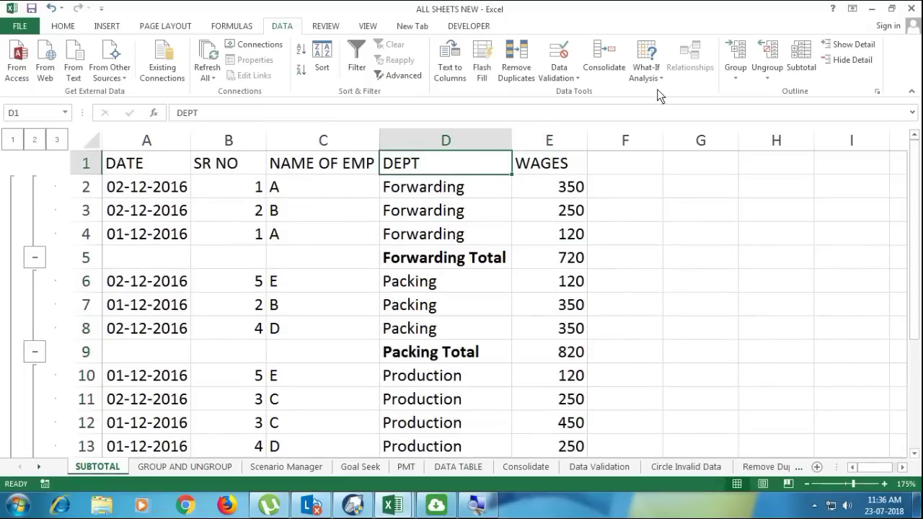
pyautogui.click(800, 61)
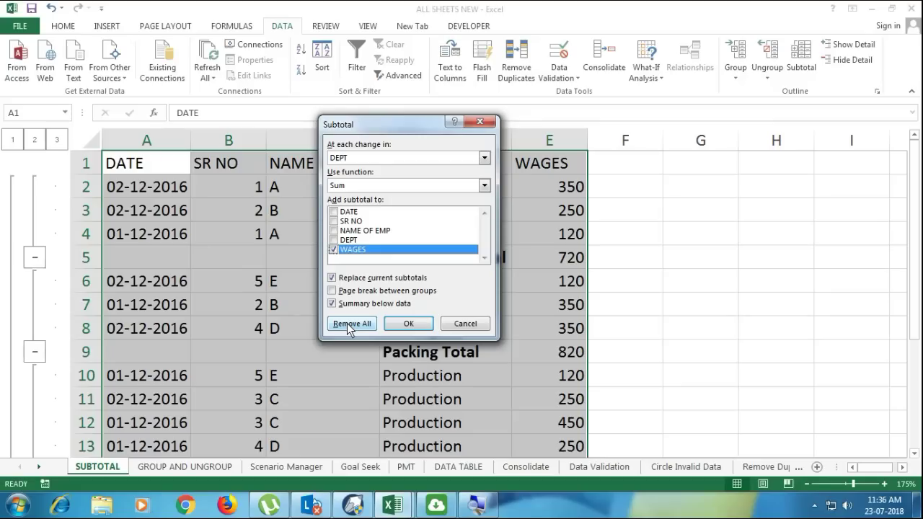
pyautogui.click(350, 326)
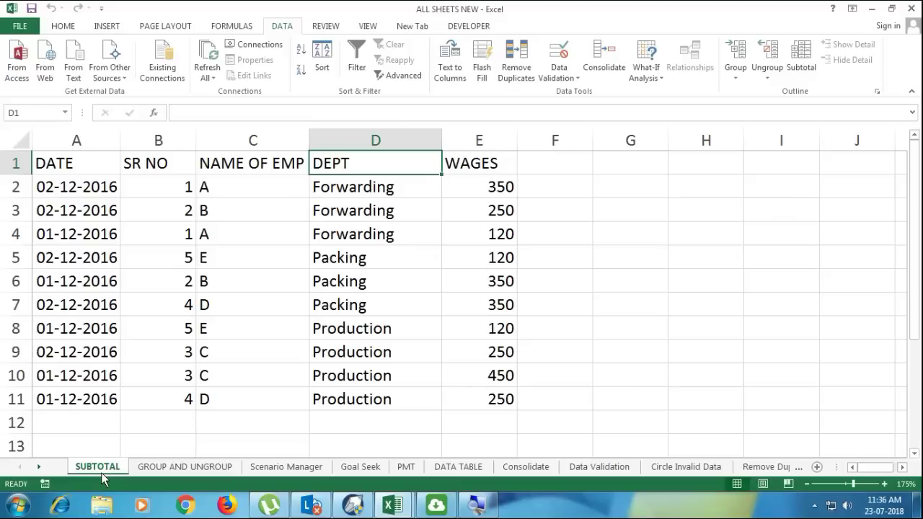
# - On the GROUP AND UNGROUP sheet, insert a column before DEPT with the heading CONTACT NO
pyautogui.click(171, 467)
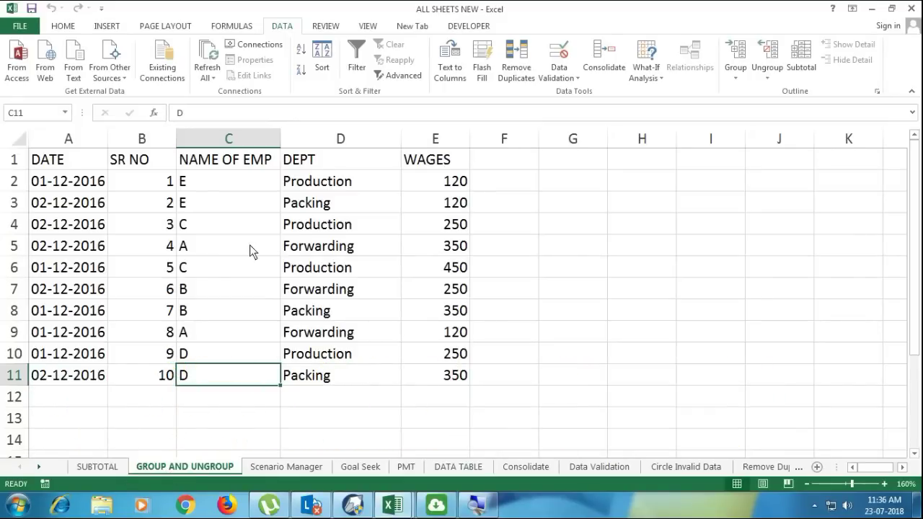
pyautogui.click(202, 226)
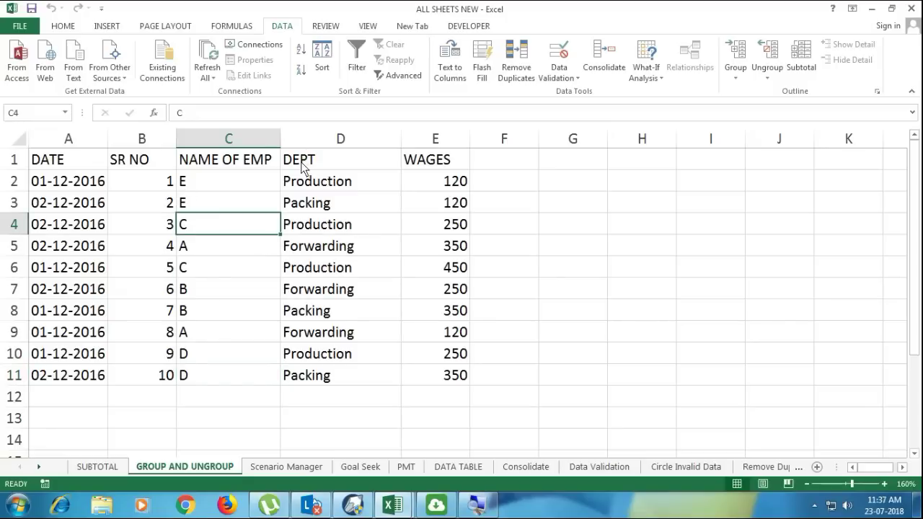
pyautogui.rightClick(310, 142)
pyautogui.click(341, 231)
pyautogui.write('CONTACT N')
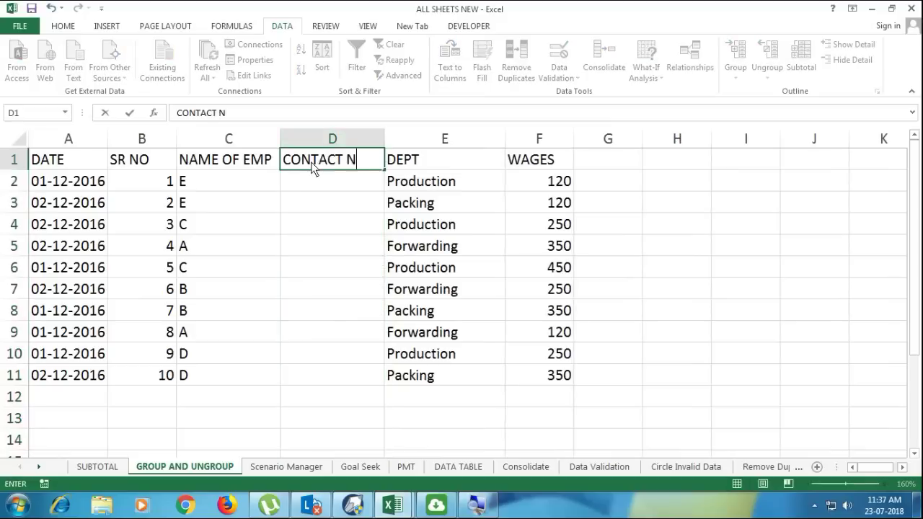
pyautogui.write('O')
# - Insert another column before DEPT and give it the heading ADDRESS
pyautogui.rightClick(466, 142)
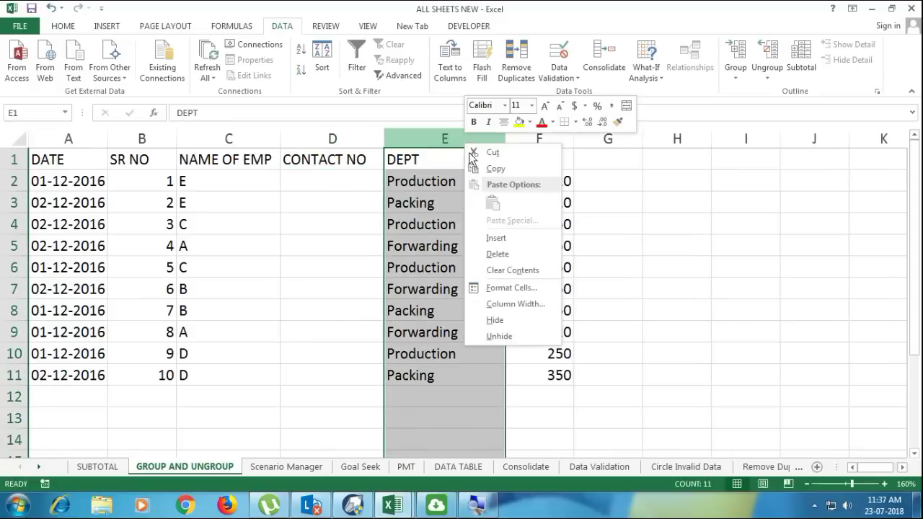
pyautogui.click(497, 240)
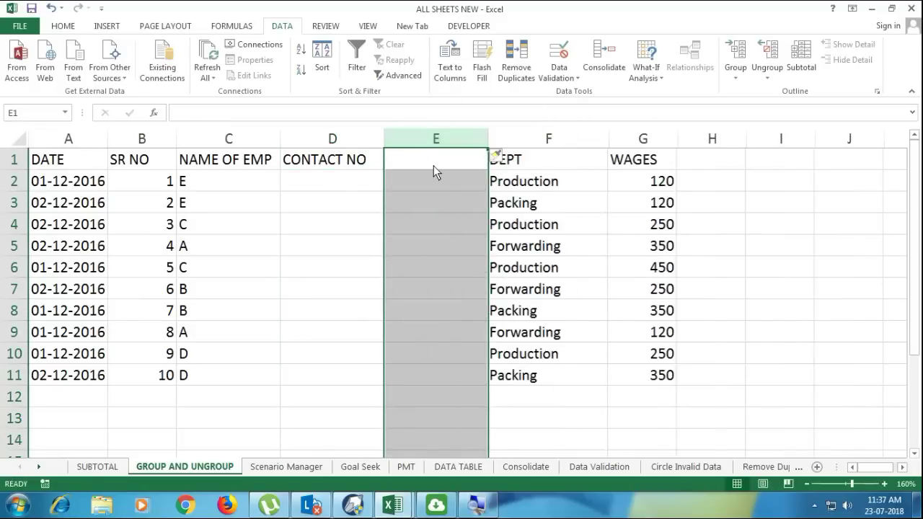
pyautogui.click(427, 161)
pyautogui.write('ADDRESS')
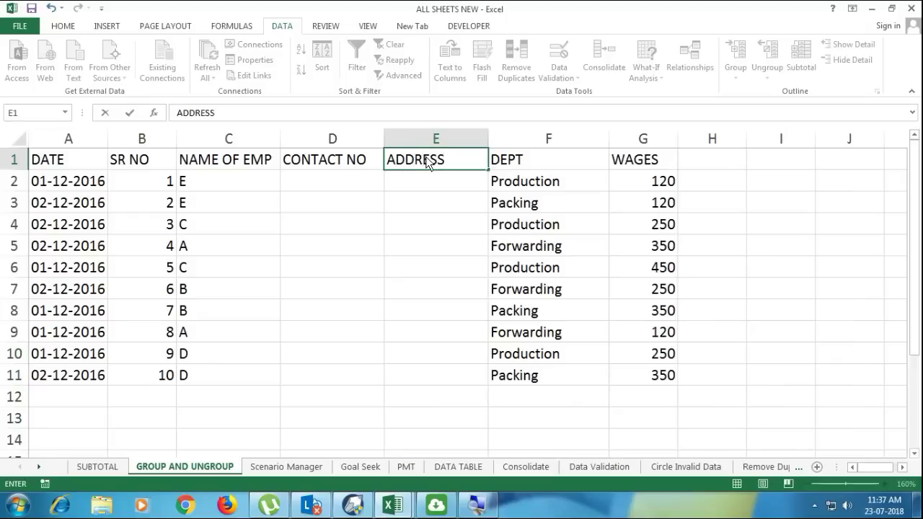
pyautogui.hotkey('ctrl', 'Return')
pyautogui.press('Return')
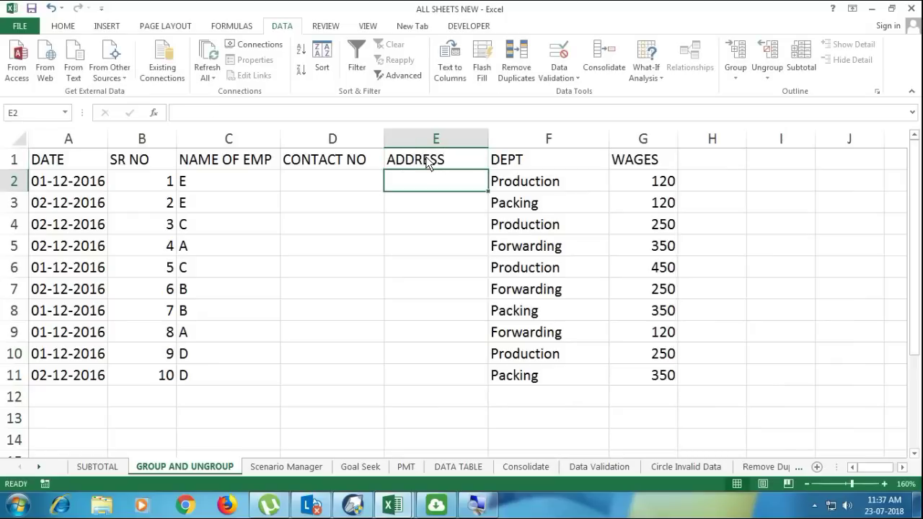
# - Group the CONTACT NO and ADDRESS columns
pyautogui.moveTo(423, 138); pyautogui.dragTo(312, 141)
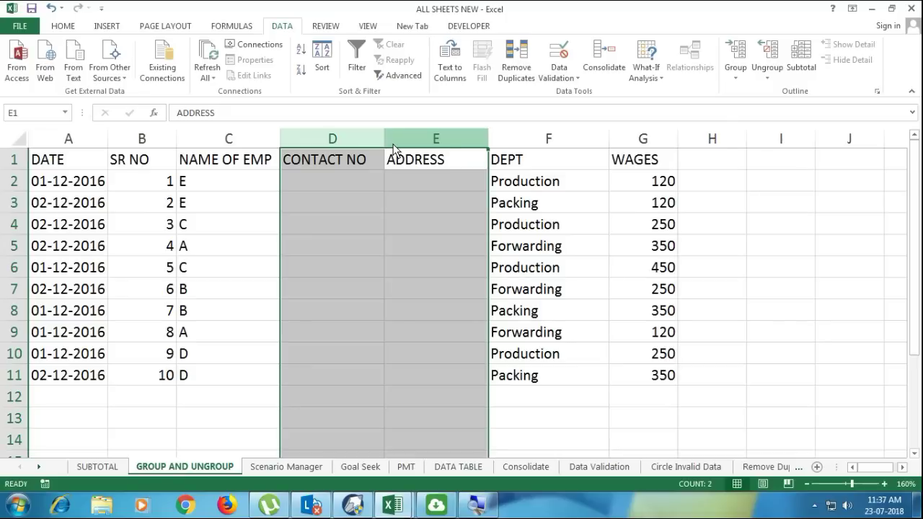
pyautogui.click(736, 61)
pyautogui.click(833, 458)
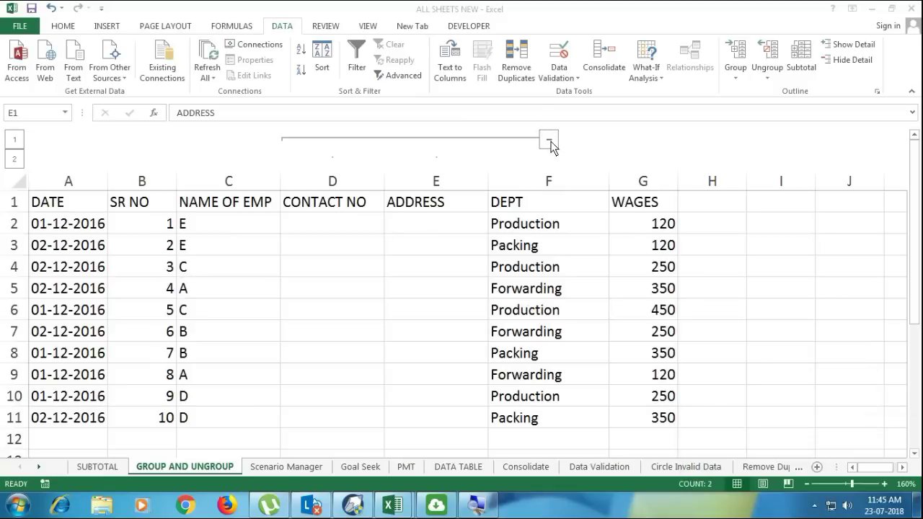
# - Collapse and expand the grouped CONTACT NO and ADDRESS columns twice, and collapse them once more
pyautogui.click(549, 143)
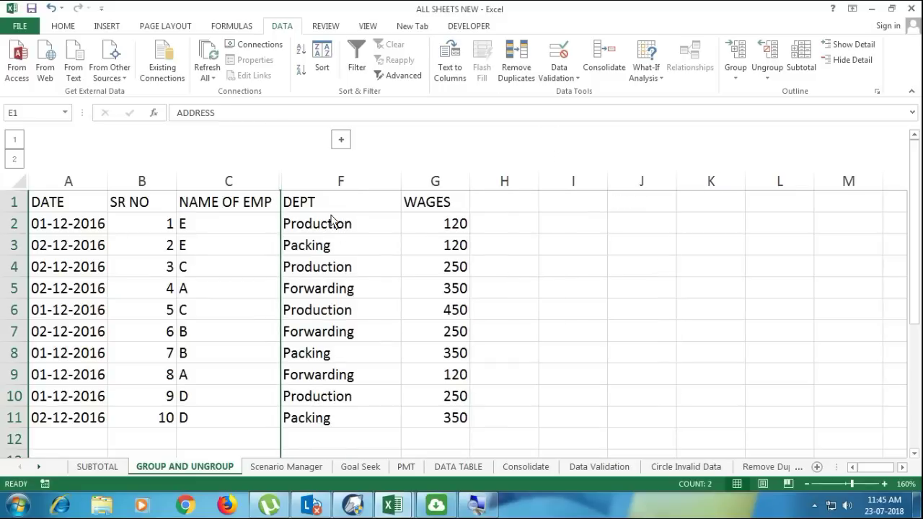
pyautogui.click(343, 144)
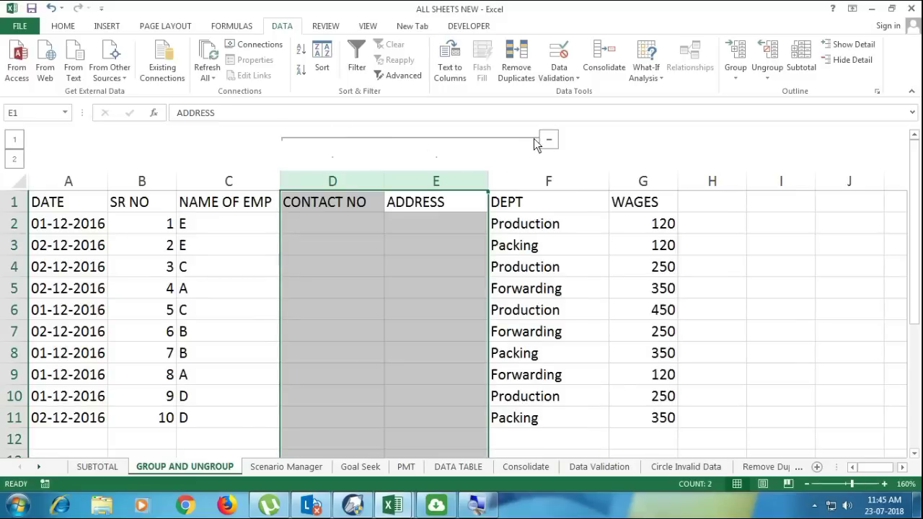
pyautogui.click(552, 143)
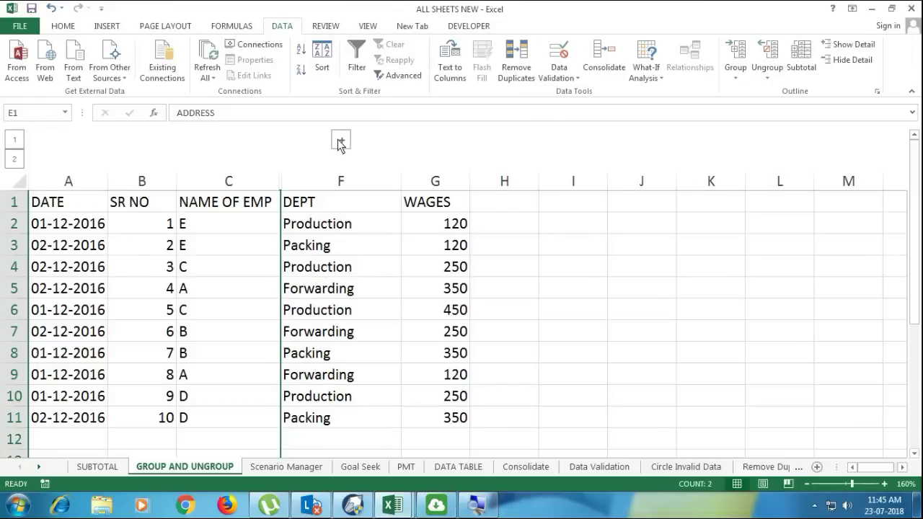
pyautogui.click(340, 142)
pyautogui.click(548, 139)
# - Open the print preview with the contact and address columns collapsed, and return to the sheet
pyautogui.click(247, 216)
pyautogui.click(73, 204)
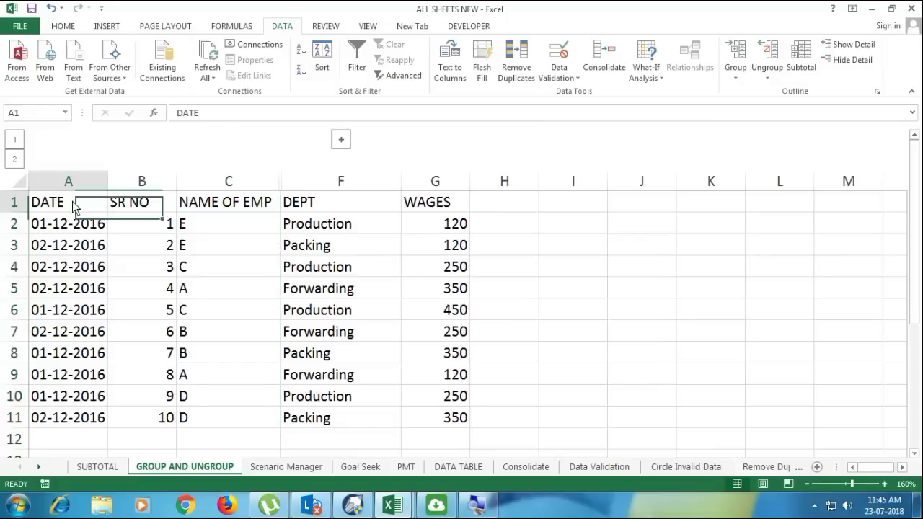
pyautogui.hotkey('ctrl', 'p')
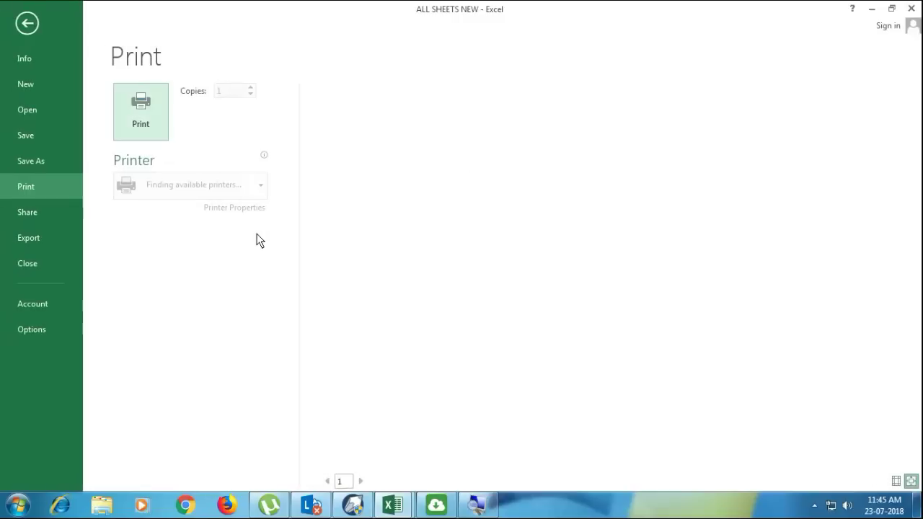
pyautogui.press('Escape')
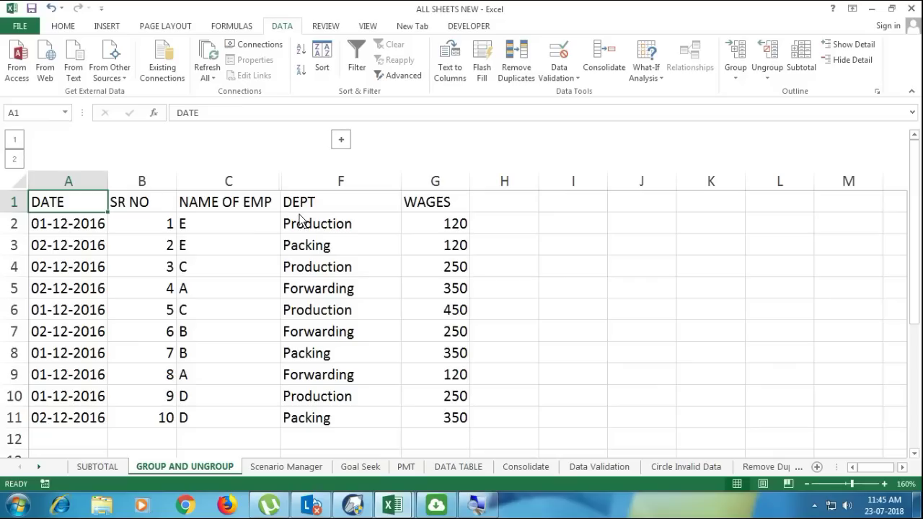
# - Expand the collapsed CONTACT NO and ADDRESS columns and ungroup them
pyautogui.click(341, 139)
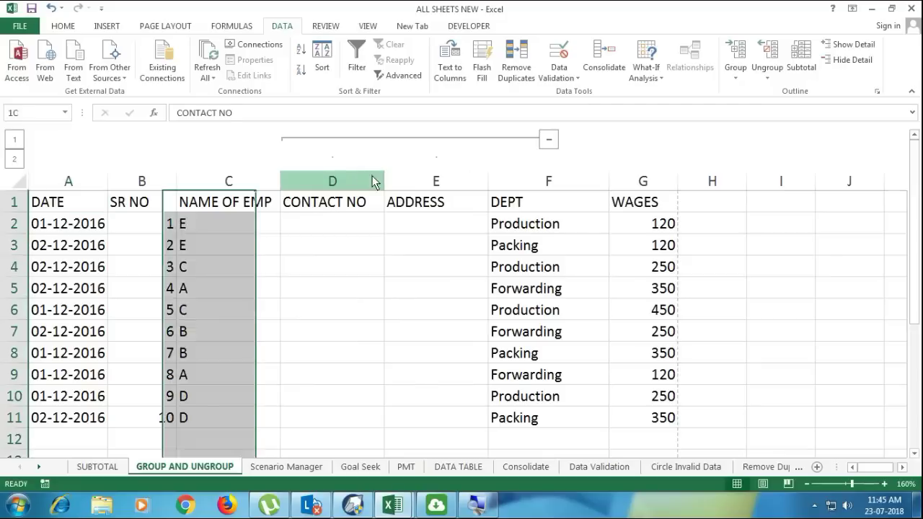
pyautogui.moveTo(359, 172); pyautogui.dragTo(436, 181)
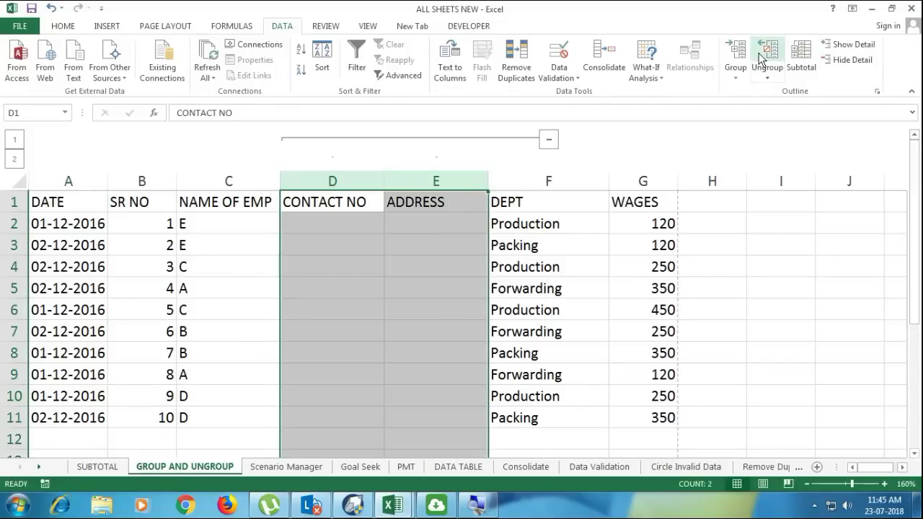
pyautogui.click(766, 58)
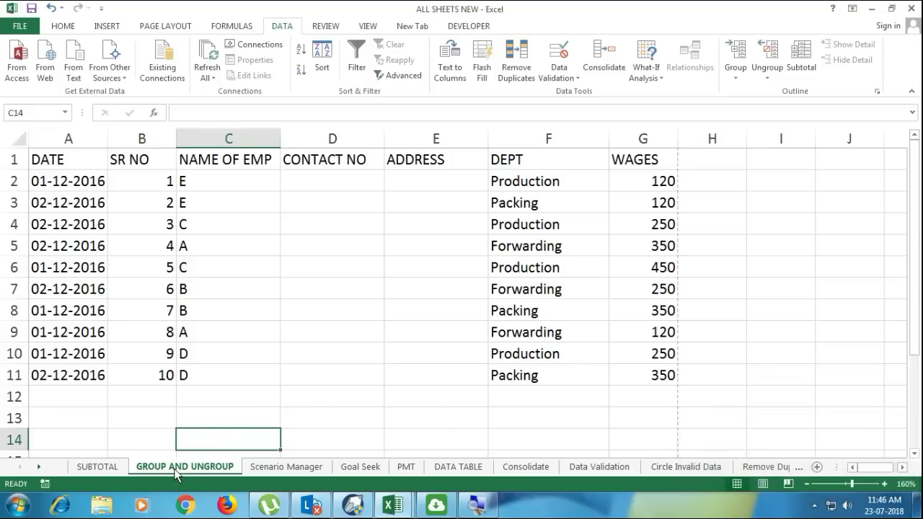
pyautogui.click(277, 331)
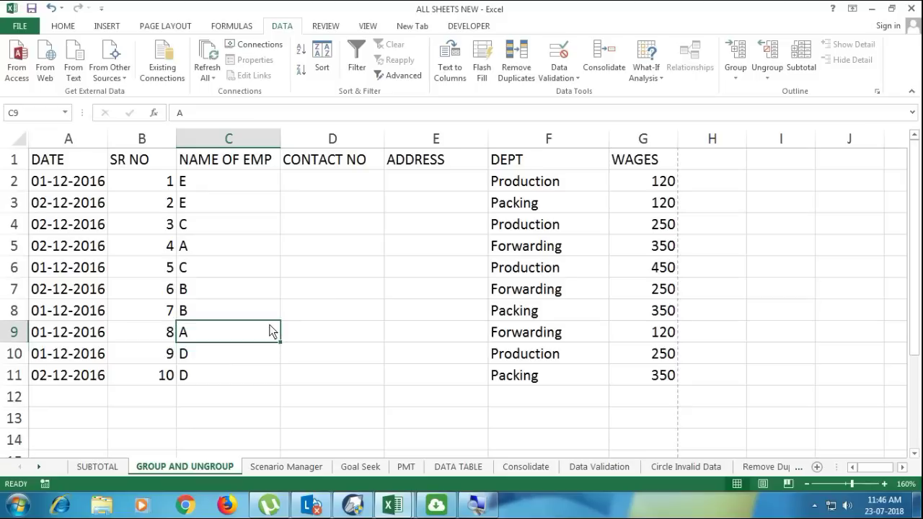
# - On the Scenario Manager sheet, clear the gold loan rates for all three areas
pyautogui.click(282, 469)
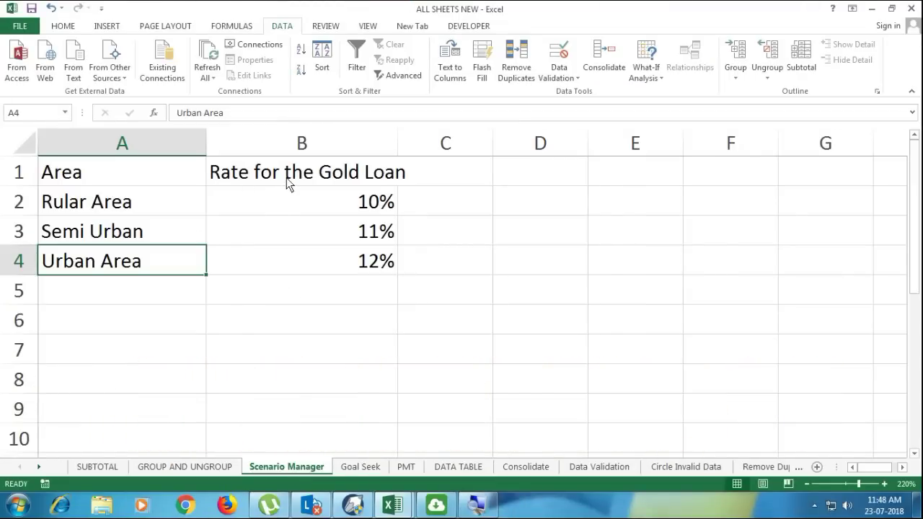
pyautogui.moveTo(291, 188); pyautogui.dragTo(293, 277)
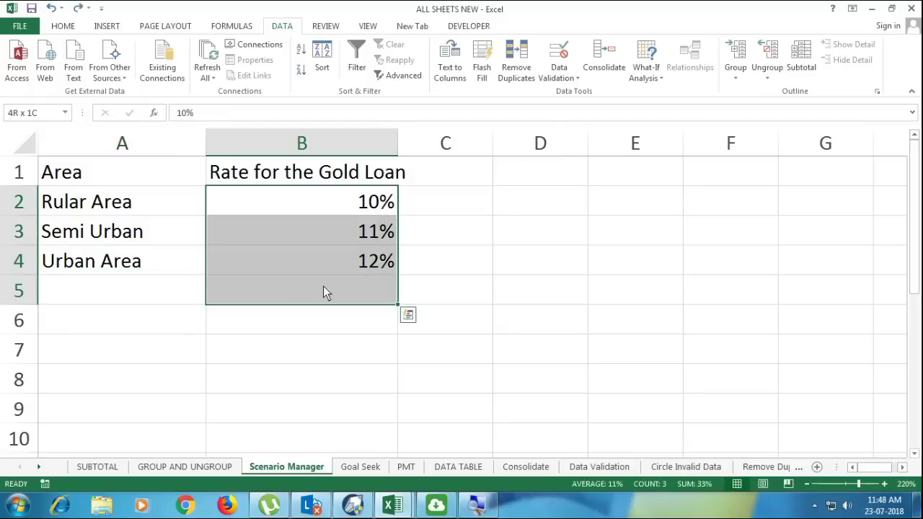
pyautogui.press('Delete')
pyautogui.click(324, 203)
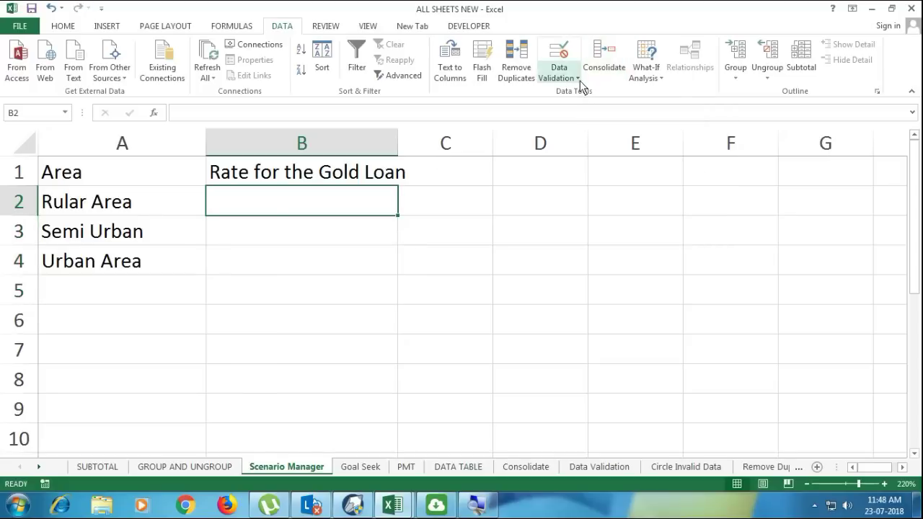
# - Delete the Gold Loan, Personal Loan, Home Loan and Rate for Bike Loan scenarios in the Scenario Manager and close it
pyautogui.click(652, 78)
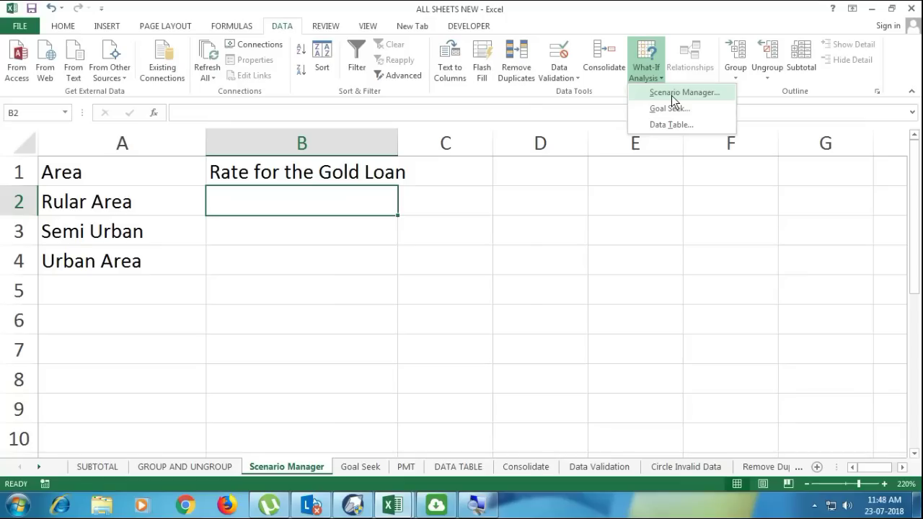
pyautogui.click(672, 95)
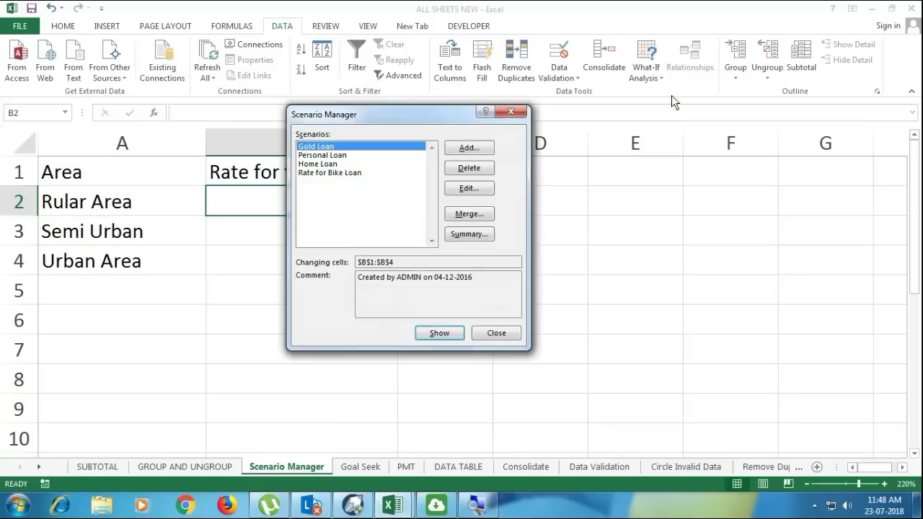
pyautogui.click(313, 173)
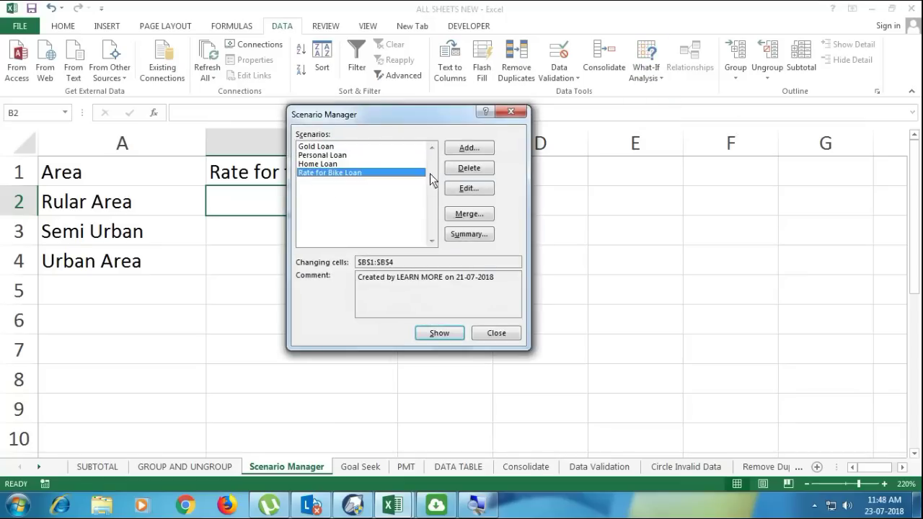
pyautogui.click(469, 167)
pyautogui.click(468, 168)
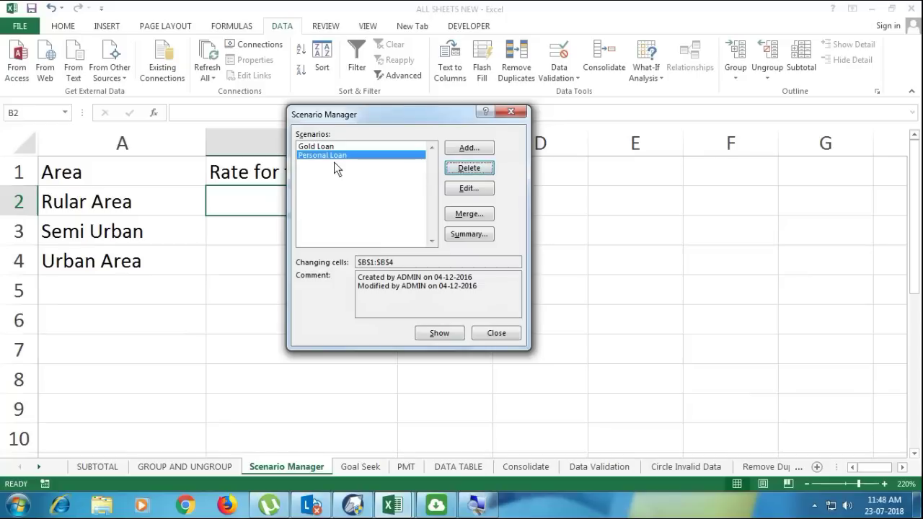
pyautogui.click(469, 167)
pyautogui.click(462, 168)
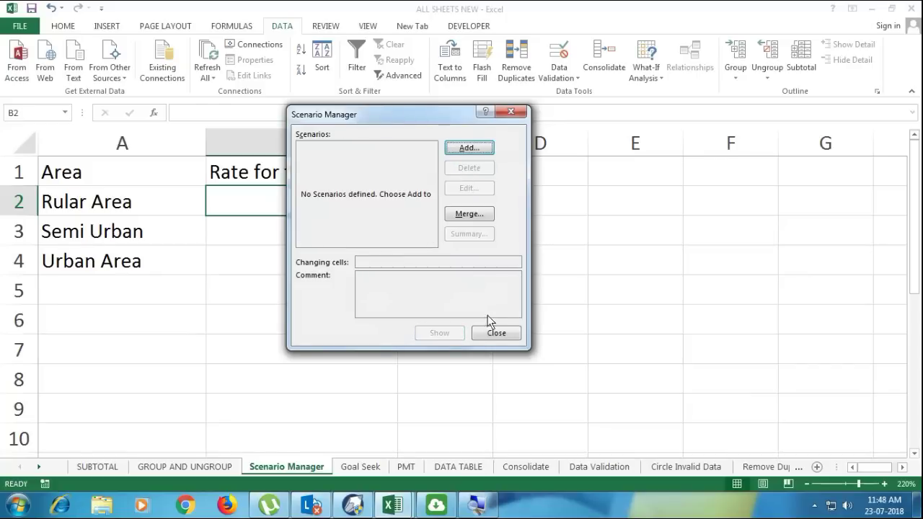
pyautogui.click(496, 332)
# - Fit column B to its contents and clear the Rate for the Gold Loan heading in B1
pyautogui.press('Up')
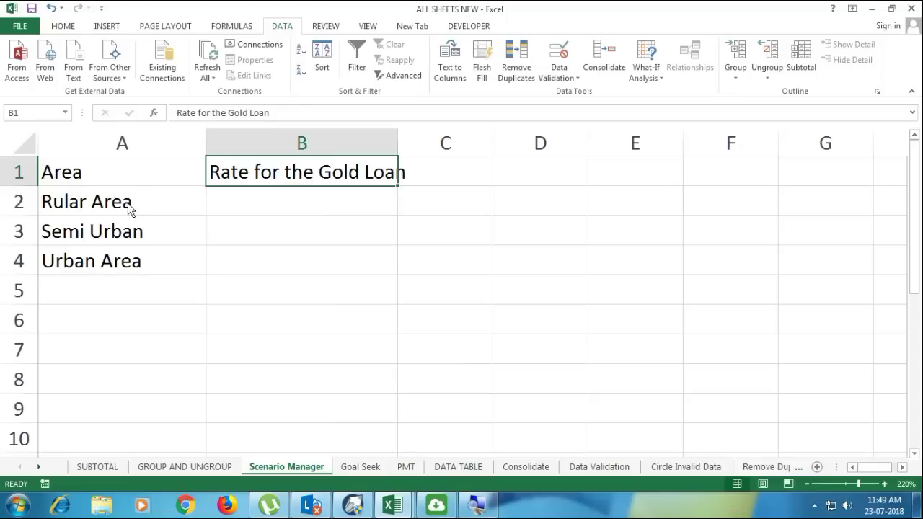
pyautogui.moveTo(130, 209); pyautogui.dragTo(127, 257)
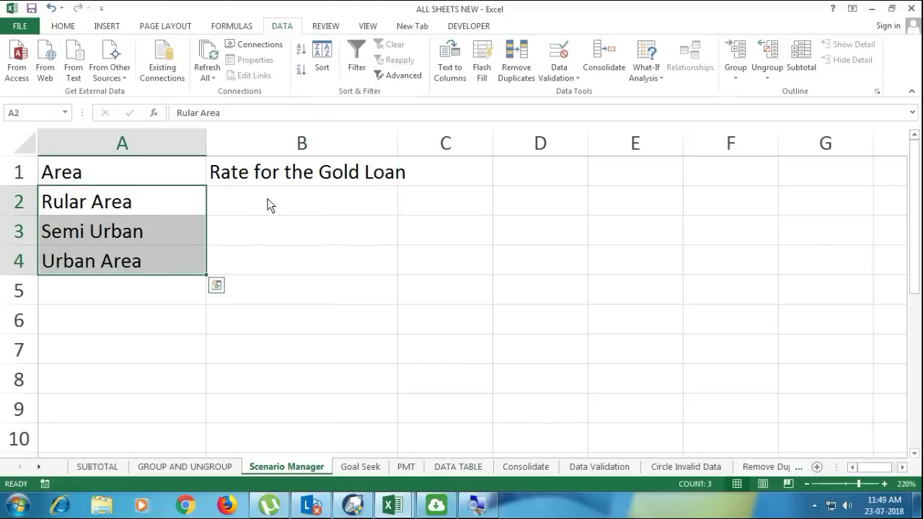
pyautogui.doubleClick(398, 145)
pyautogui.moveTo(277, 183); pyautogui.dragTo(270, 253)
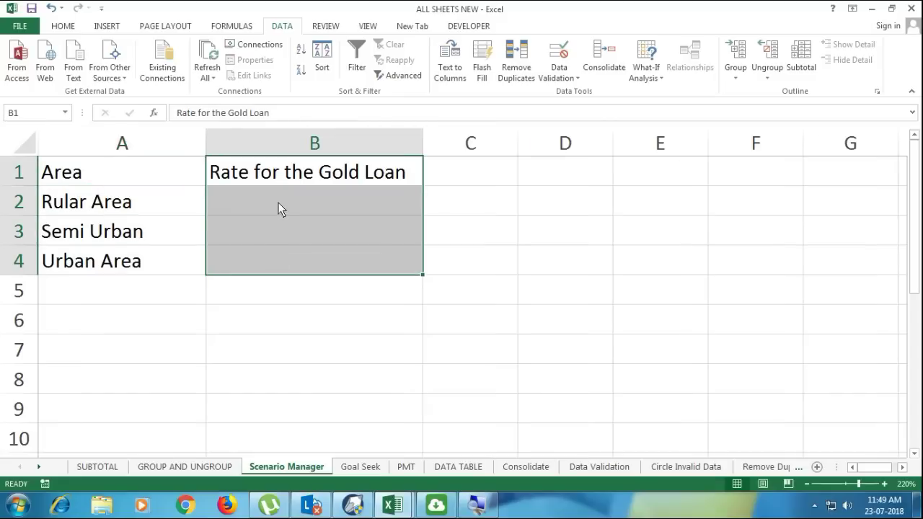
pyautogui.moveTo(279, 202); pyautogui.dragTo(273, 258)
pyautogui.click(285, 172)
pyautogui.press('Delete')
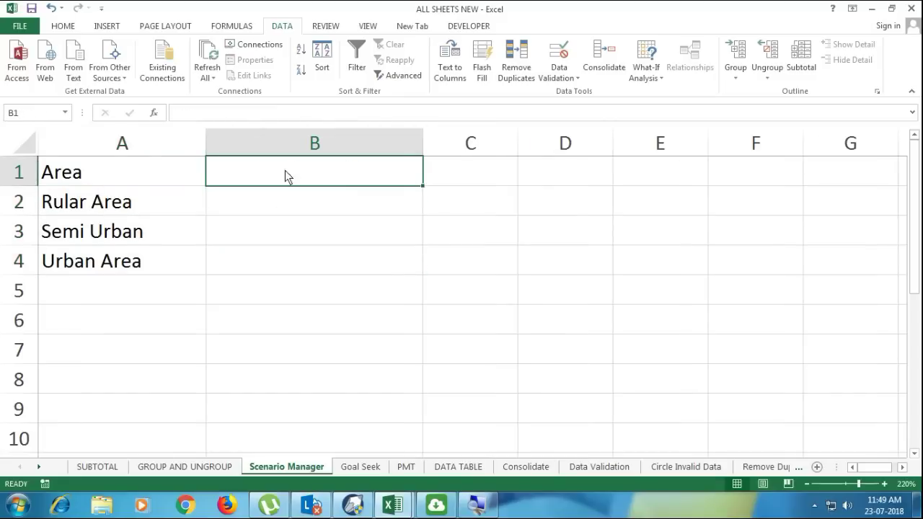
# - Add a scenario named Rate for Personal Loan with B1:B4 as its changing cells
pyautogui.moveTo(277, 191); pyautogui.dragTo(273, 257)
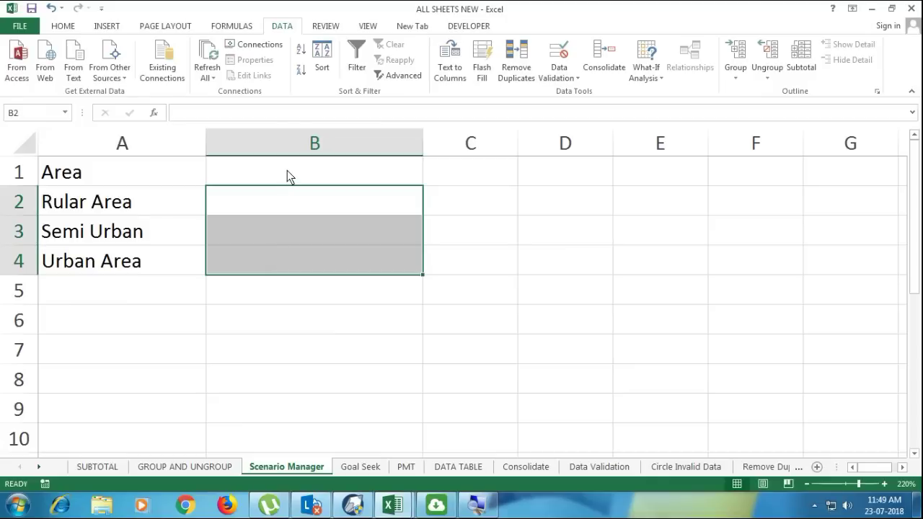
pyautogui.moveTo(287, 177); pyautogui.dragTo(287, 257)
pyautogui.click(639, 77)
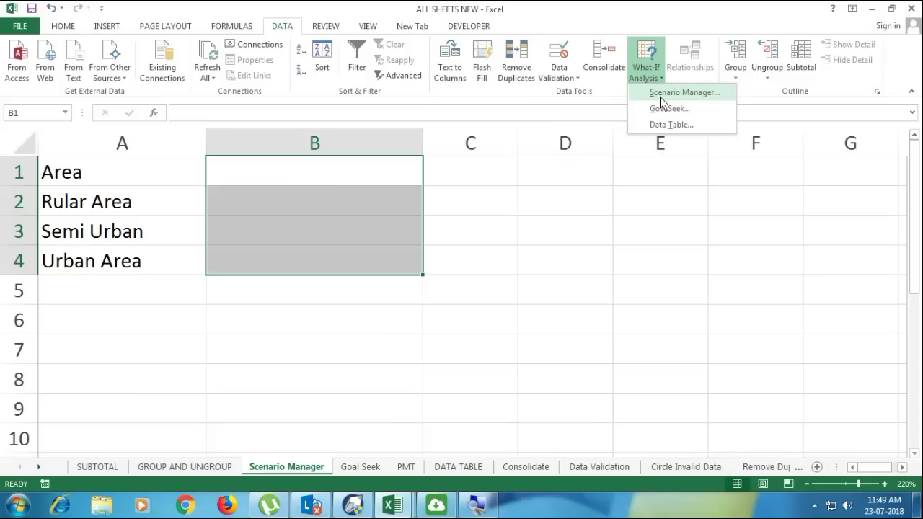
pyautogui.click(660, 97)
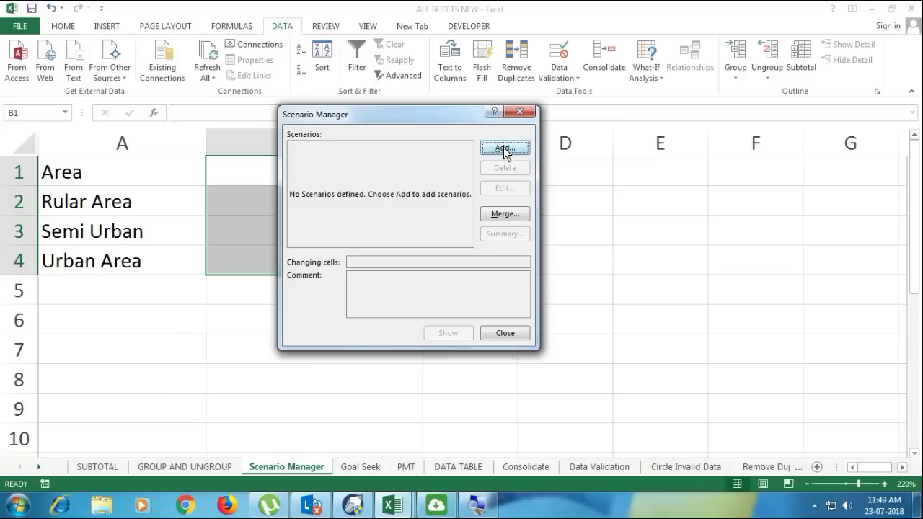
pyautogui.click(504, 149)
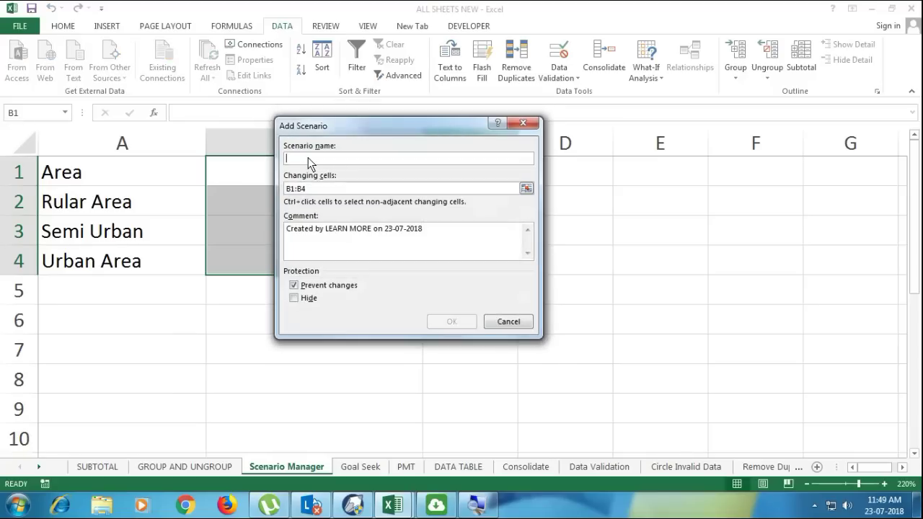
pyautogui.write('rAT')
pyautogui.press('BackSpace')
pyautogui.press('BackSpace')
pyautogui.press('BackSpace')
pyautogui.write('Rate for Personal ')
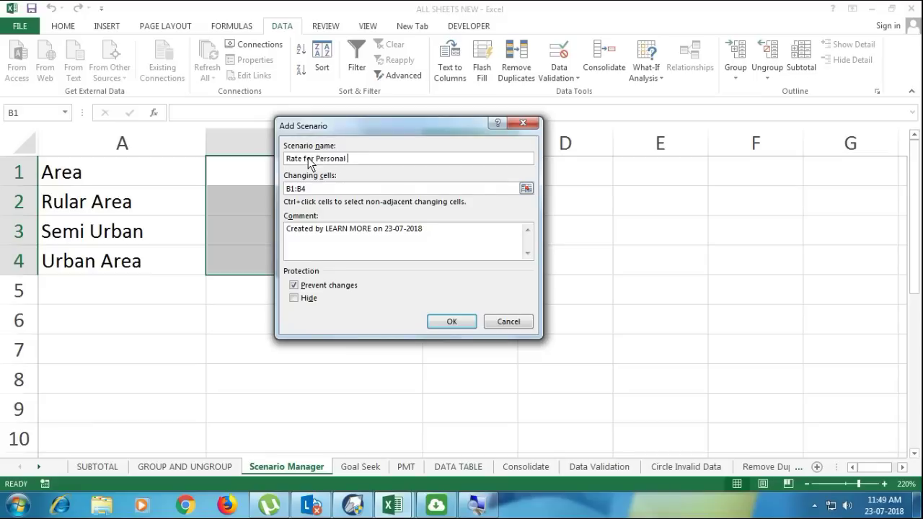
pyautogui.write('Loan')
pyautogui.press('Return')
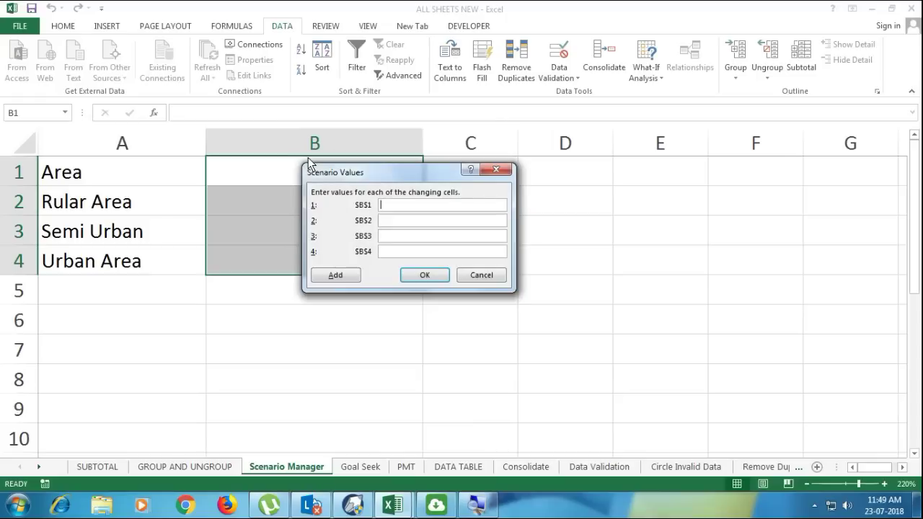
# - Set the scenario's values to Rate for Personal Loan in B1, 12% in B2, 15% in B3 and 16% in B4
pyautogui.write('Rate for Personal Loan')
pyautogui.press('Tab')
pyautogui.write('12%')
pyautogui.press('Tab')
pyautogui.write('15')
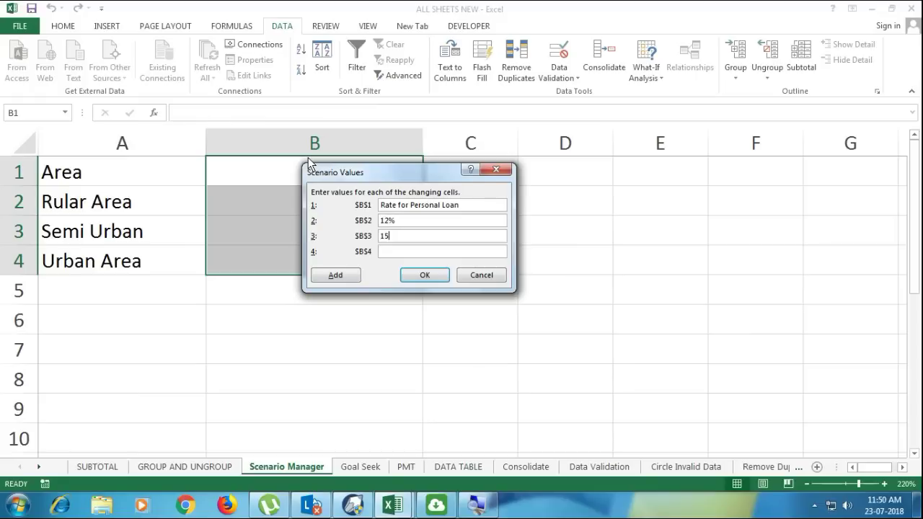
pyautogui.write('%')
pyautogui.press('Tab')
pyautogui.write('16%')
pyautogui.click(339, 277)
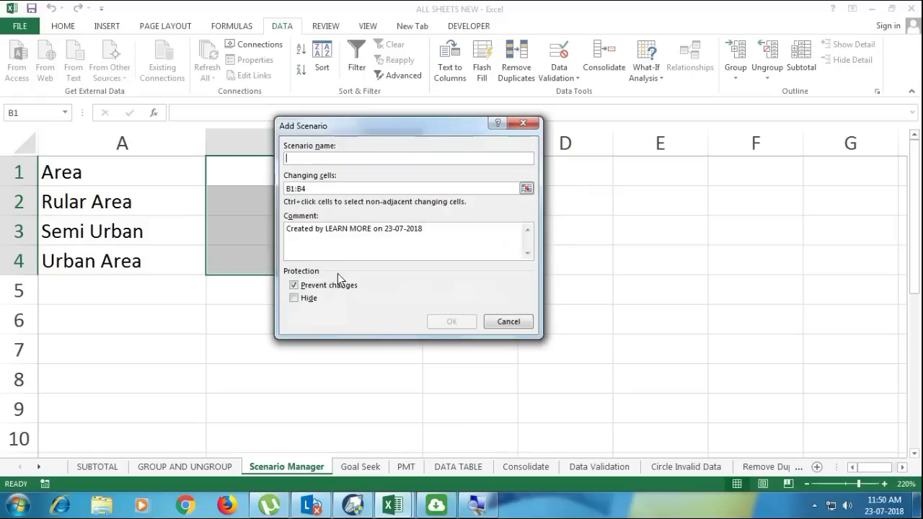
# - Add a Rate for Home Loan scenario with Rate for Home Loan in B1, 9% in B2, 10% in B3 and 12% in B4
pyautogui.write('Rat')
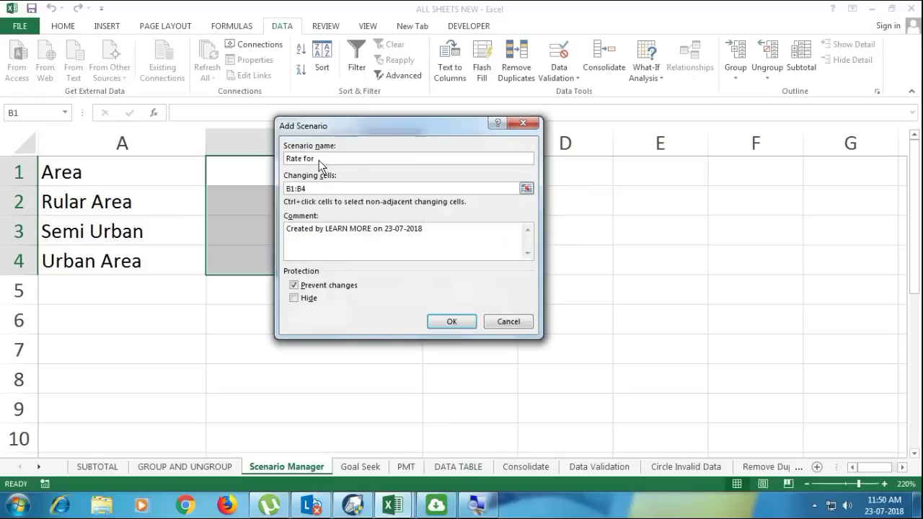
pyautogui.write('e for Home Loan')
pyautogui.press('Return')
pyautogui.write('Rate for Home Loan')
pyautogui.press('Tab')
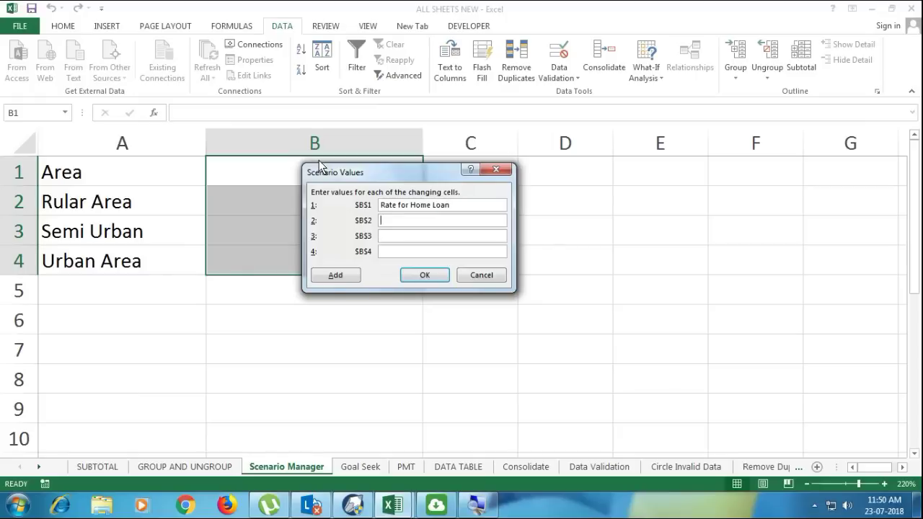
pyautogui.write('9%')
pyautogui.press('Tab')
pyautogui.write('10%')
pyautogui.press('Tab')
pyautogui.write('12%')
pyautogui.click(423, 277)
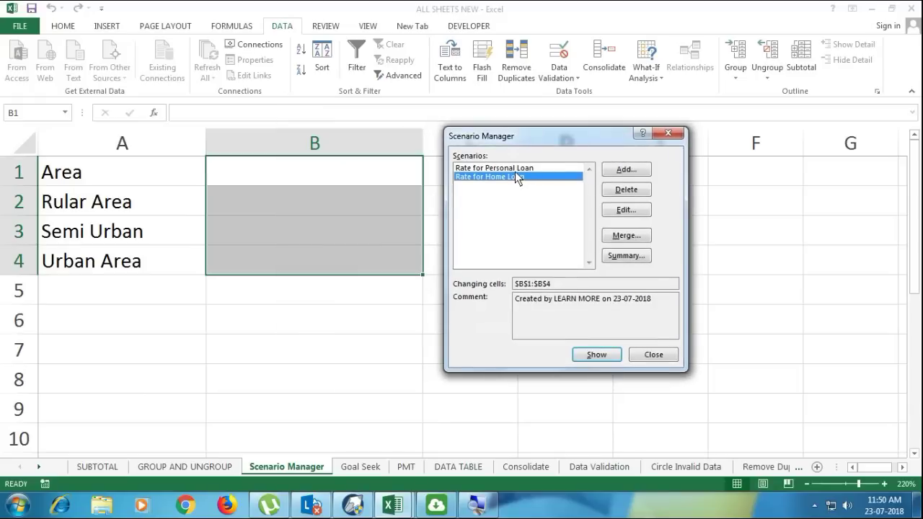
# - Show the Rate for Personal Loan scenario on the sheet, followed by the Rate for Home Loan scenario
pyautogui.click(515, 171)
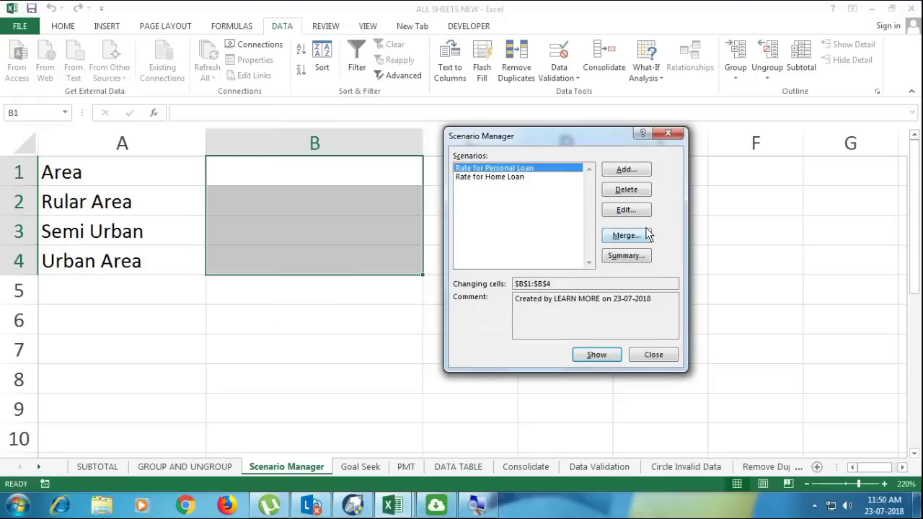
pyautogui.click(607, 355)
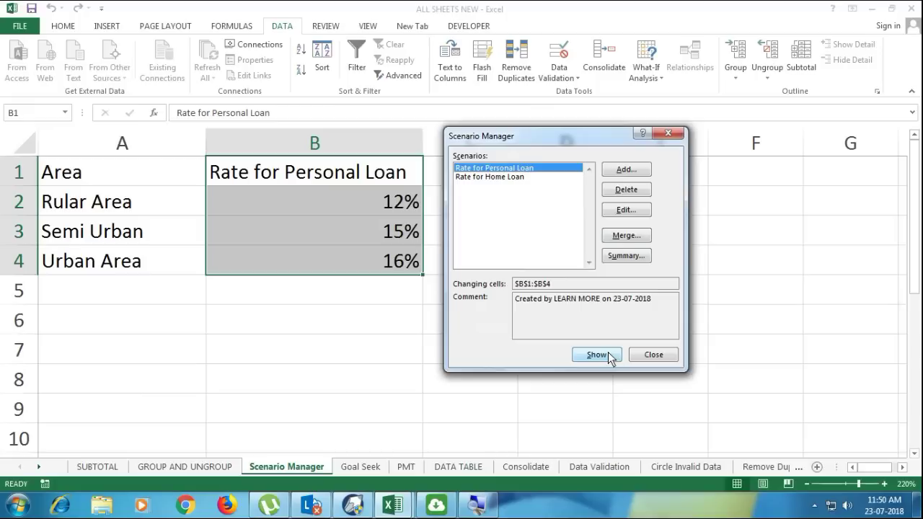
pyautogui.click(491, 177)
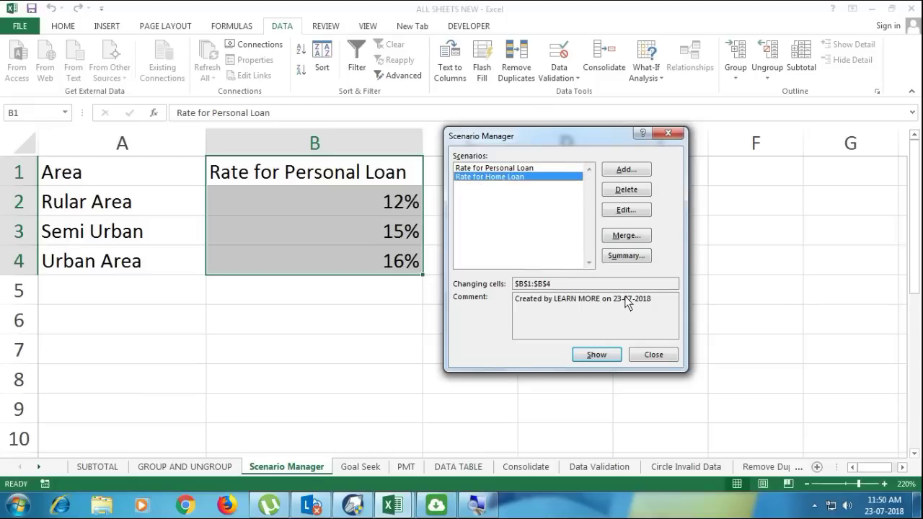
pyautogui.click(606, 354)
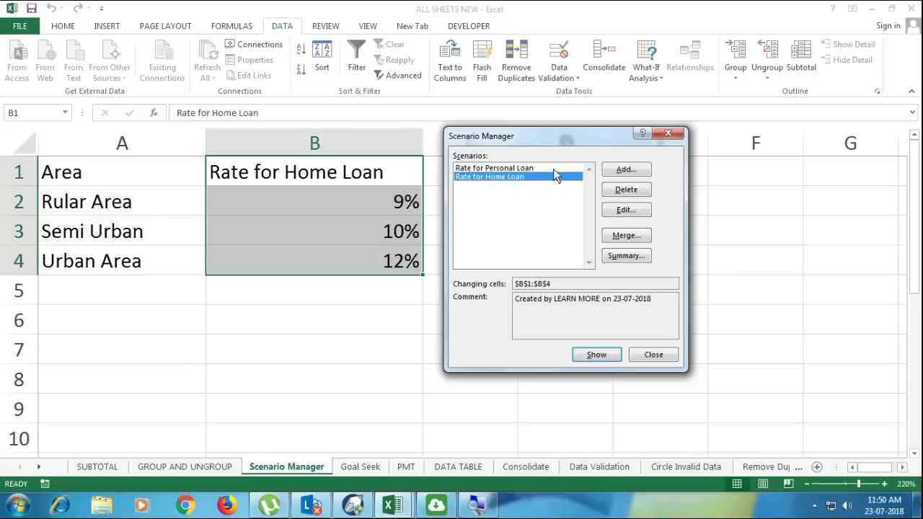
# - Generate a scenario summary report of the loan scenarios without any result cells
pyautogui.click(537, 168)
pyautogui.click(519, 180)
pyautogui.click(639, 257)
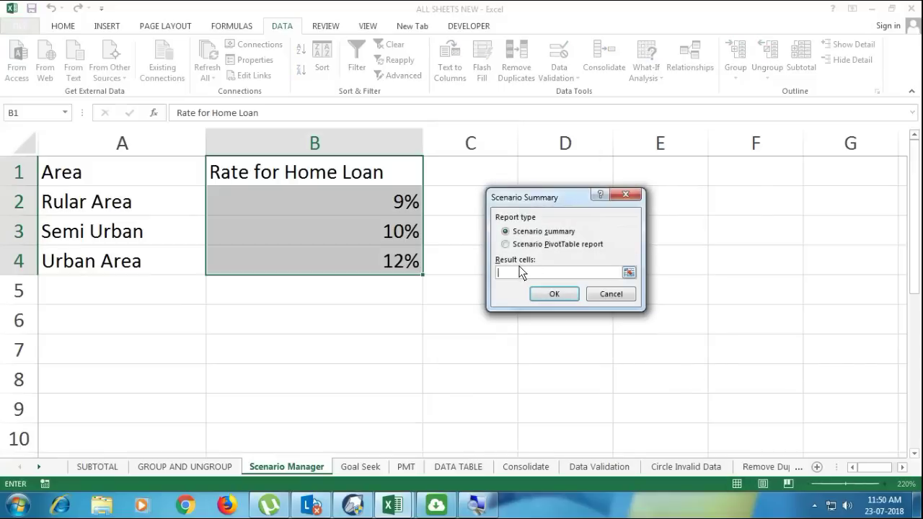
pyautogui.click(549, 293)
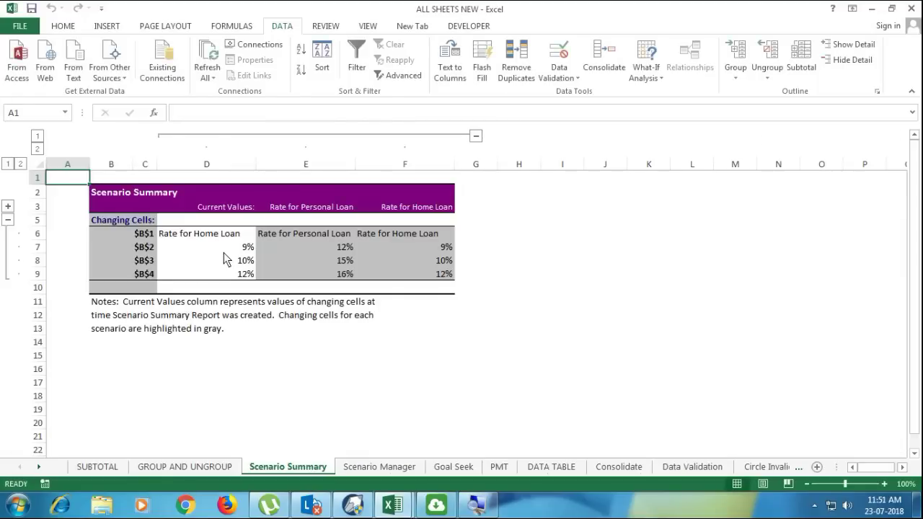
# - Examine the current values, personal loan and home loan columns in the Scenario Summary report
pyautogui.scroll(1, 220, 253)
pyautogui.moveTo(274, 261); pyautogui.dragTo(282, 292)
pyautogui.moveTo(353, 248); pyautogui.dragTo(386, 292)
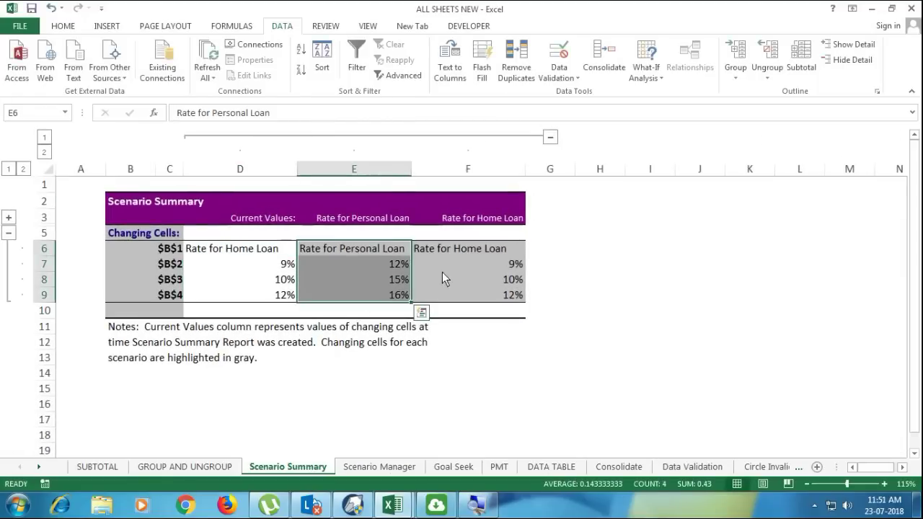
pyautogui.moveTo(454, 249); pyautogui.dragTo(457, 313)
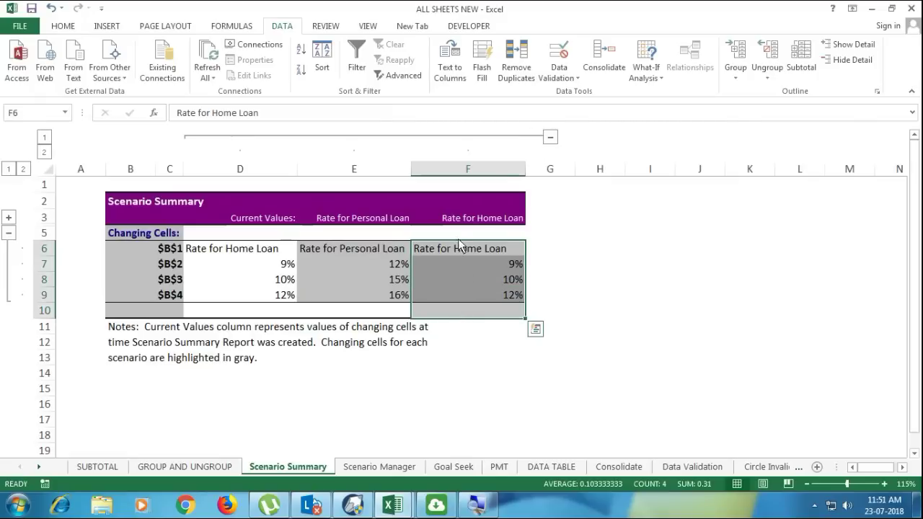
pyautogui.moveTo(274, 253); pyautogui.dragTo(264, 312)
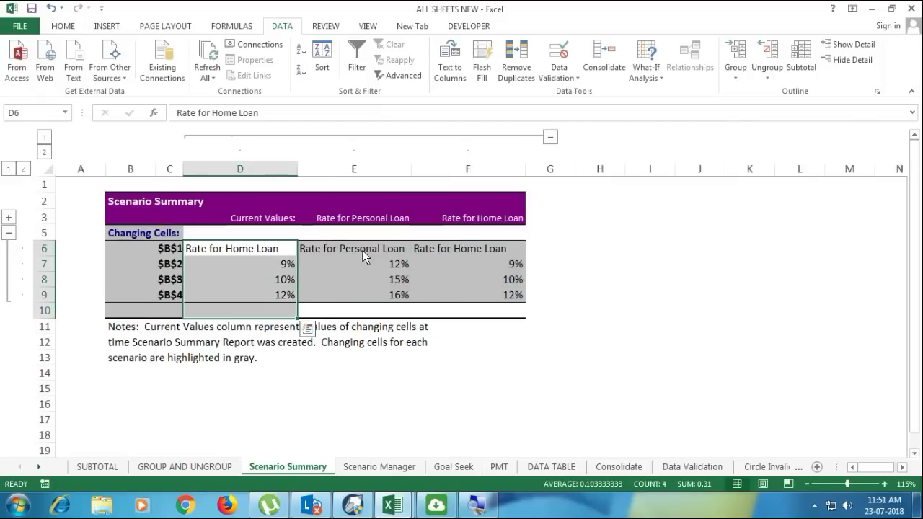
pyautogui.moveTo(364, 253); pyautogui.dragTo(368, 294)
pyautogui.moveTo(445, 264); pyautogui.dragTo(469, 294)
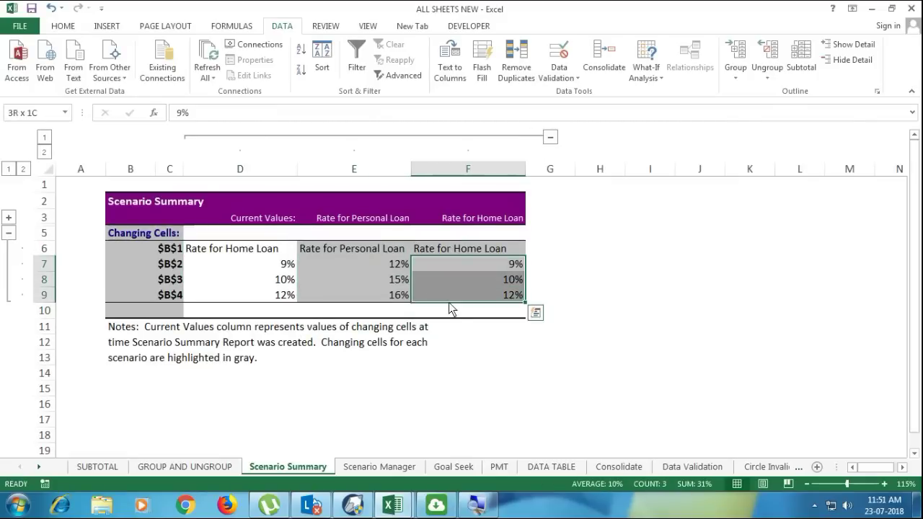
# - Return to the Scenario Manager sheet and review the home loan rates in B2:B4
pyautogui.click(375, 469)
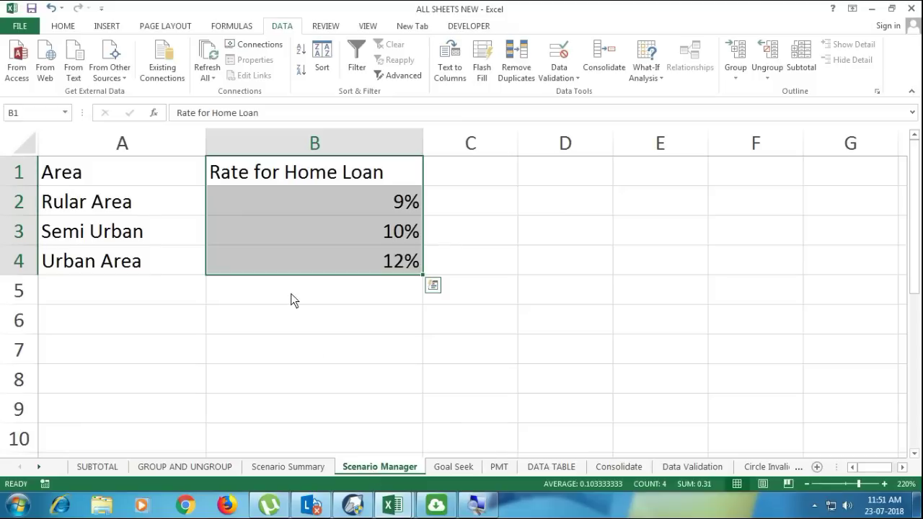
pyautogui.moveTo(268, 202); pyautogui.dragTo(281, 261)
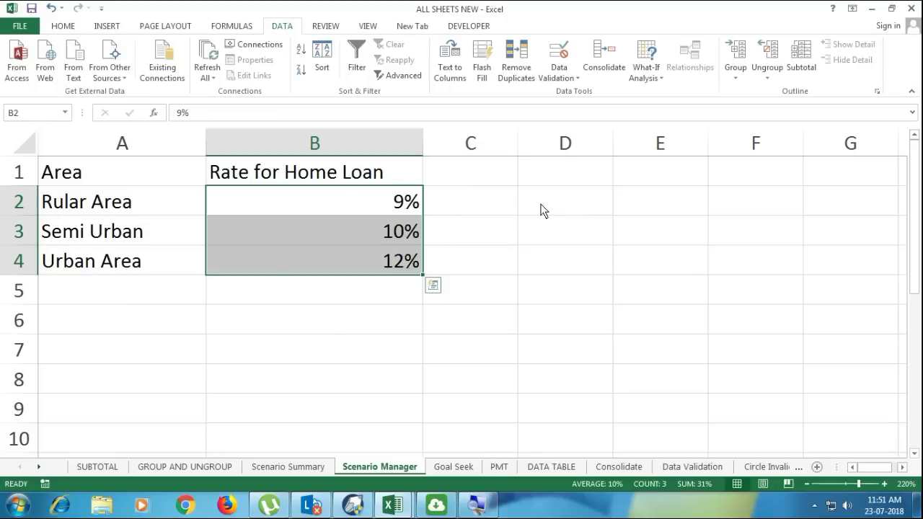
pyautogui.click(450, 209)
pyautogui.moveTo(404, 202); pyautogui.dragTo(368, 261)
pyautogui.click(259, 205)
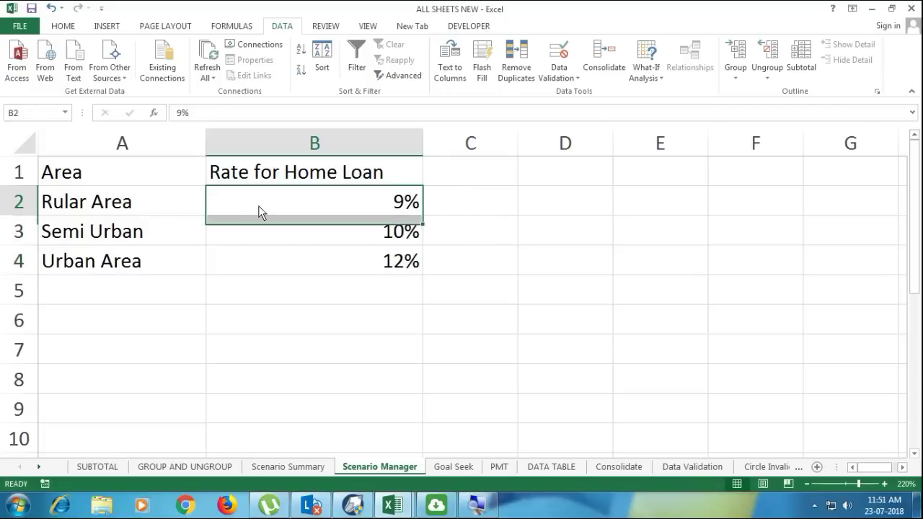
# - View the Goal Seek sheet, and on the PMT sheet clear the EMI, total to pay and interest results in D5:D8
pyautogui.click(642, 73)
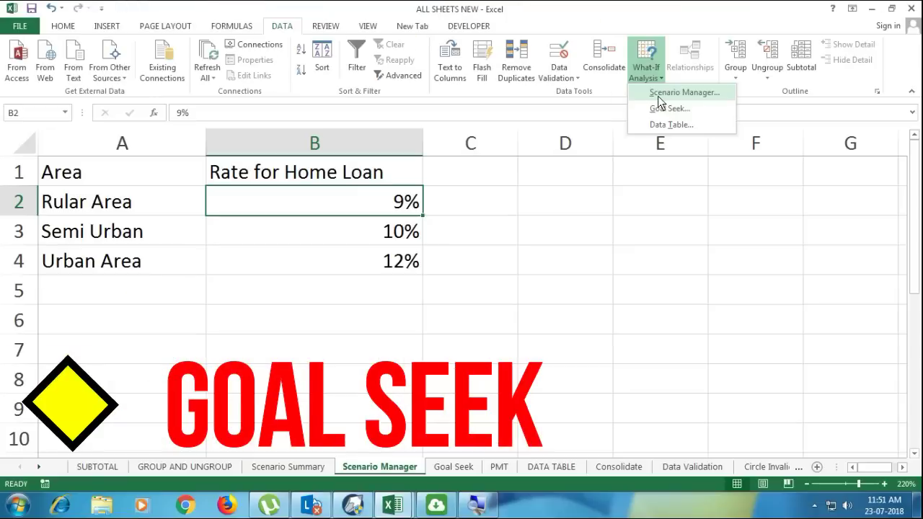
pyautogui.click(468, 467)
pyautogui.click(468, 467)
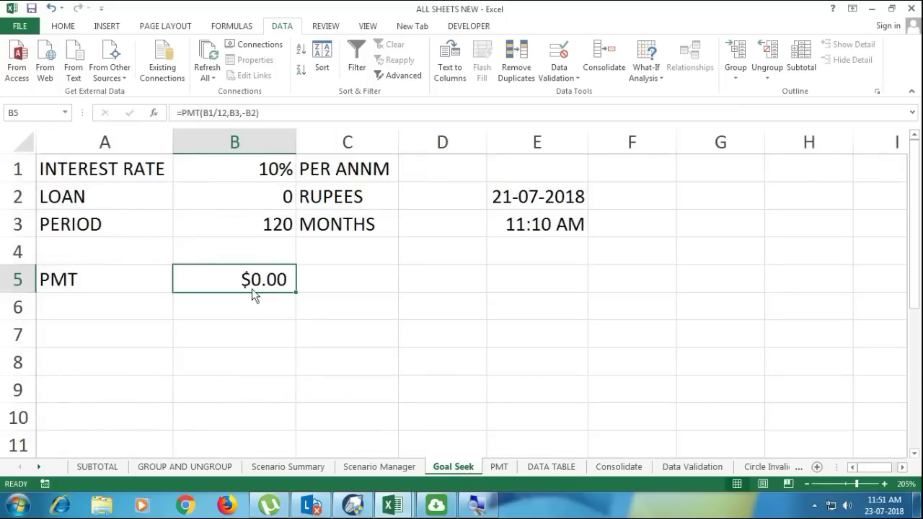
pyautogui.click(499, 467)
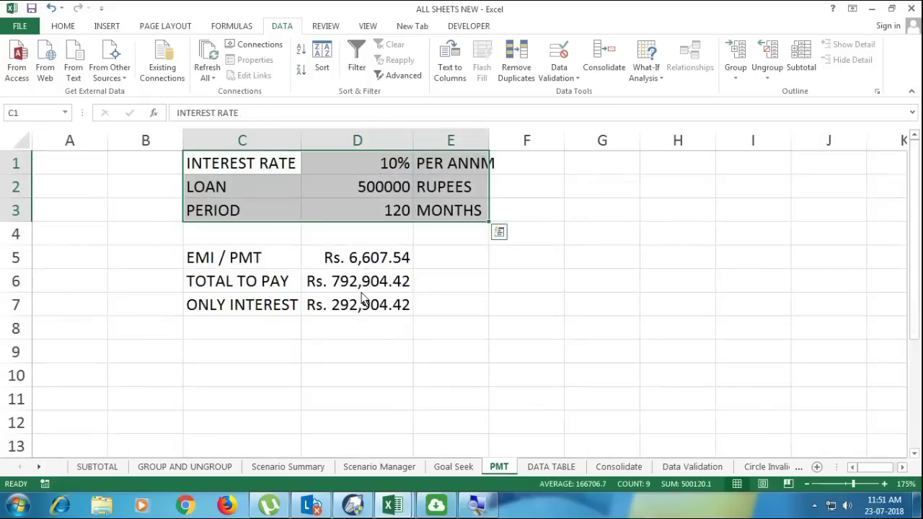
pyautogui.moveTo(396, 262); pyautogui.dragTo(373, 317)
pyautogui.press('Delete')
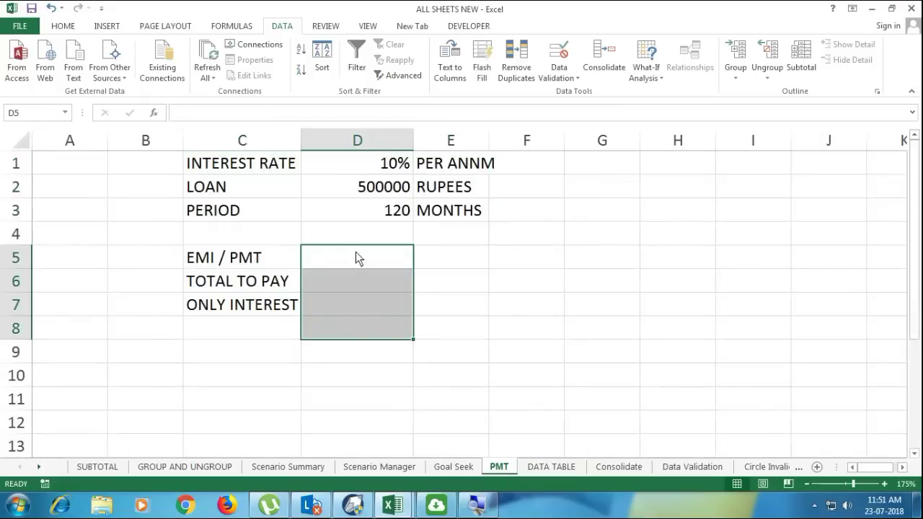
# - Review the interest rate, loan and period inputs in D1:D3 of the PMT sheet
pyautogui.click(356, 254)
pyautogui.click(433, 169)
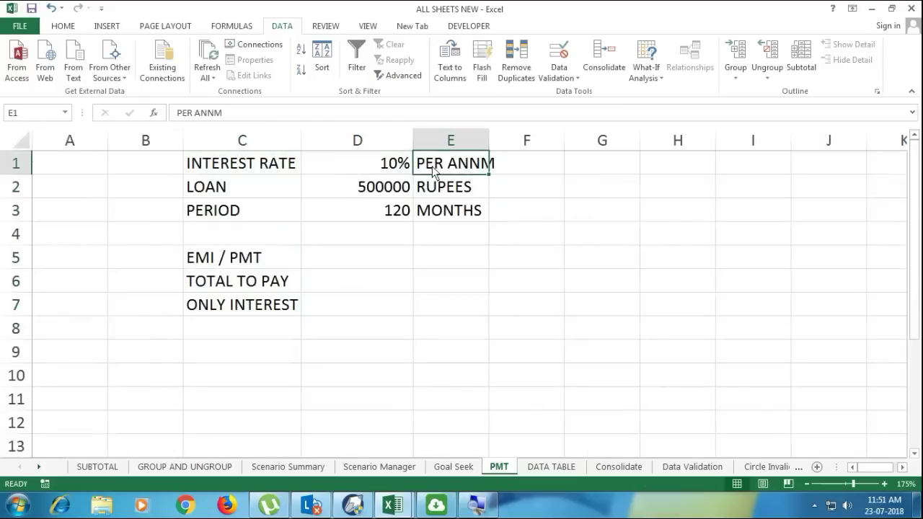
pyautogui.click(383, 165)
pyautogui.click(323, 189)
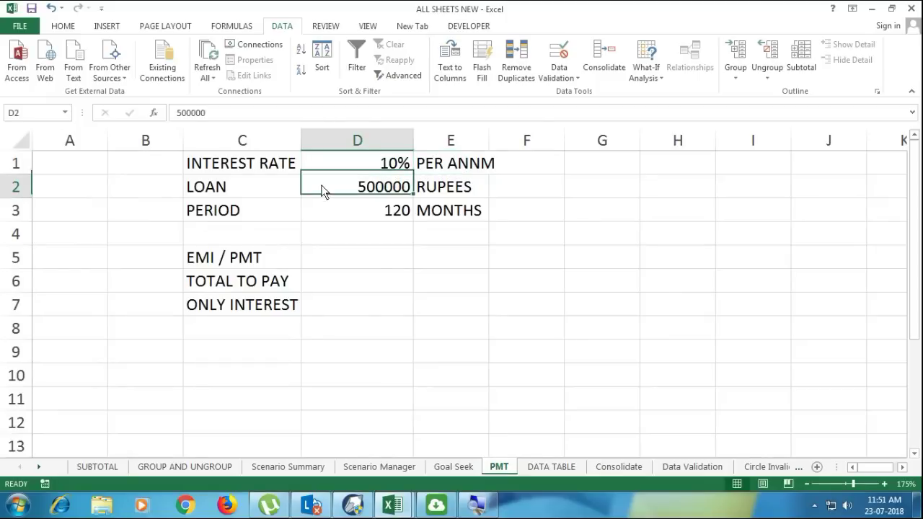
pyautogui.click(338, 208)
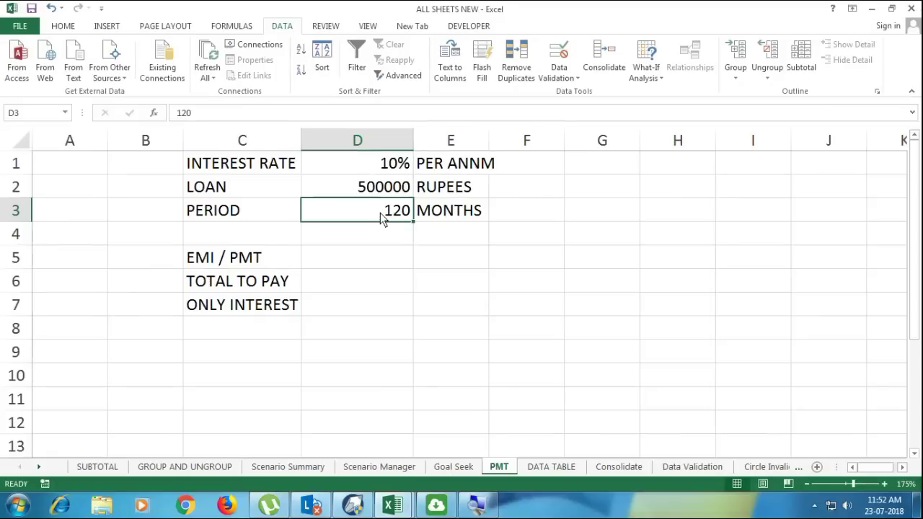
# - Calculate the monthly EMI in D5 with =PMT(D1/12,D3,-D2)
pyautogui.click(333, 264)
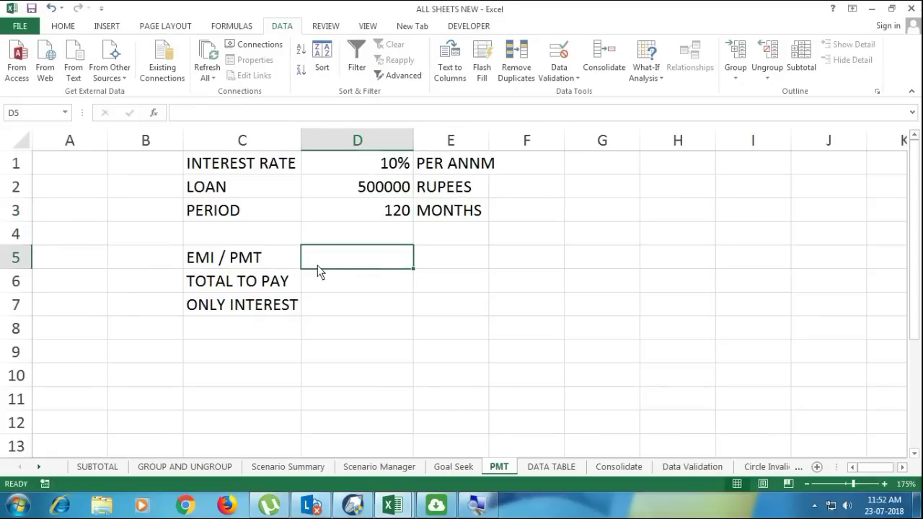
pyautogui.write('=')
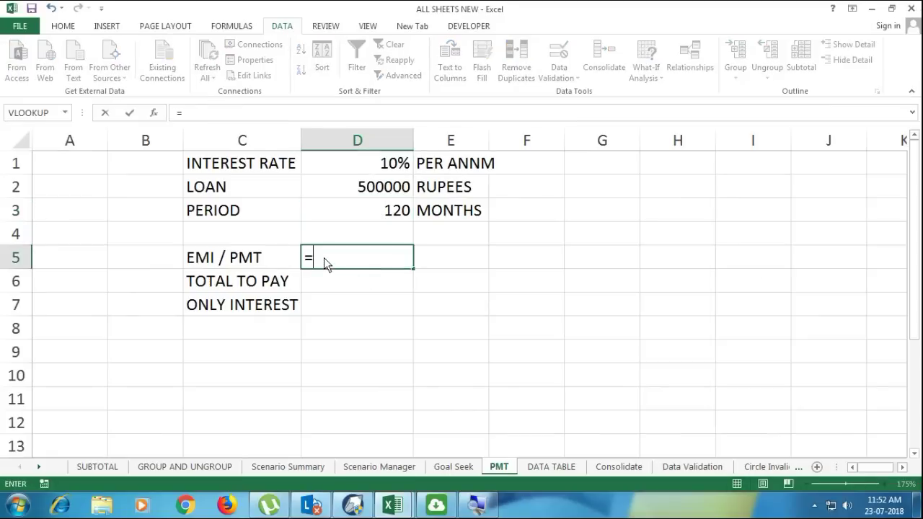
pyautogui.write('pmt')
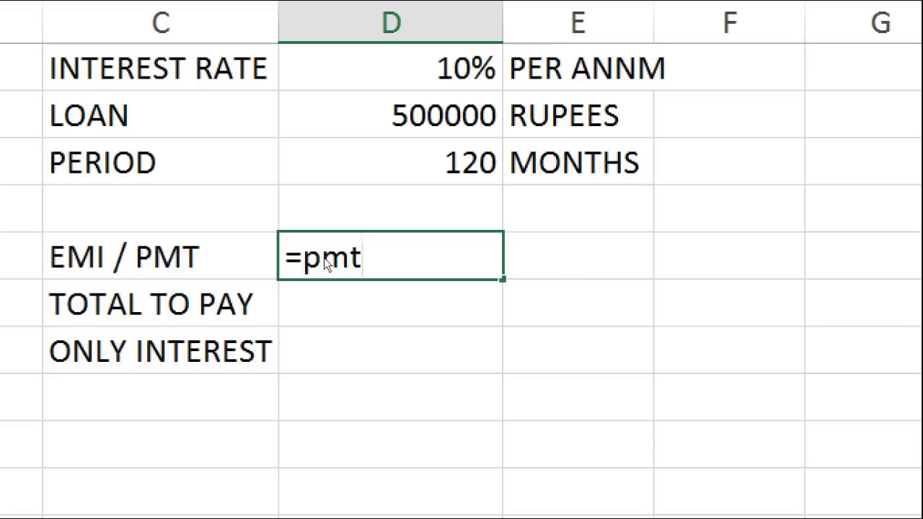
pyautogui.write('(')
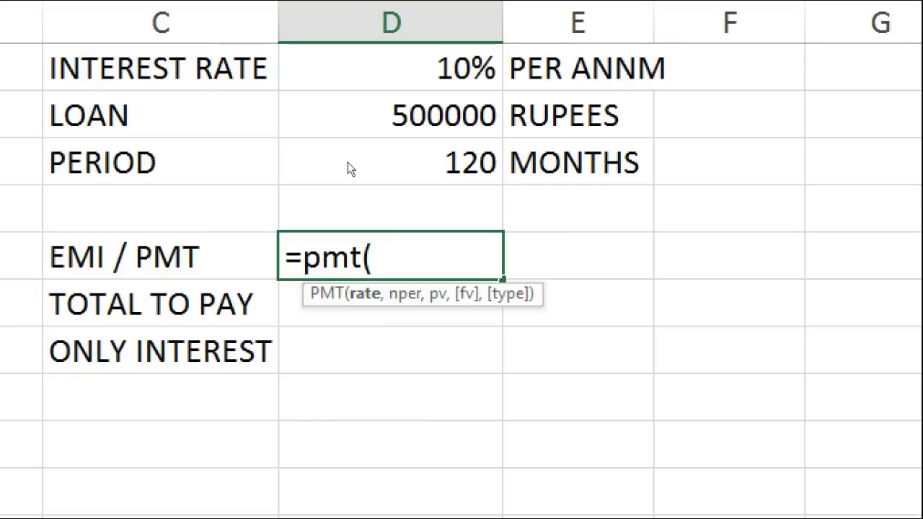
pyautogui.press('Up')
pyautogui.press('Up')
pyautogui.press('Up')
pyautogui.press('Up')
pyautogui.write('/12,')
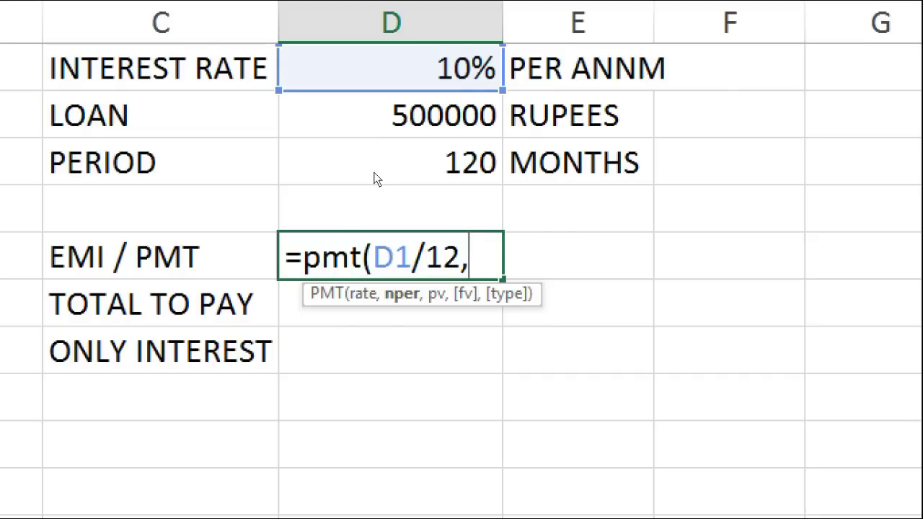
pyautogui.click(375, 166)
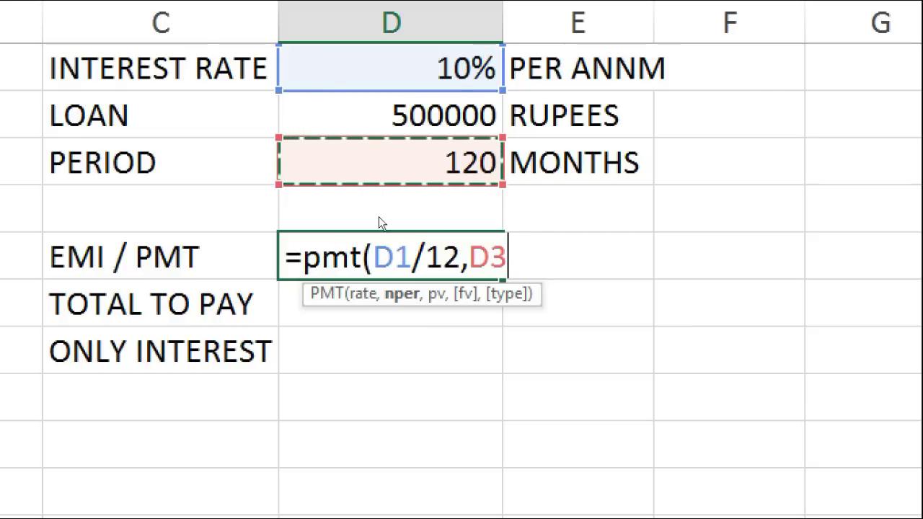
pyautogui.write(',-')
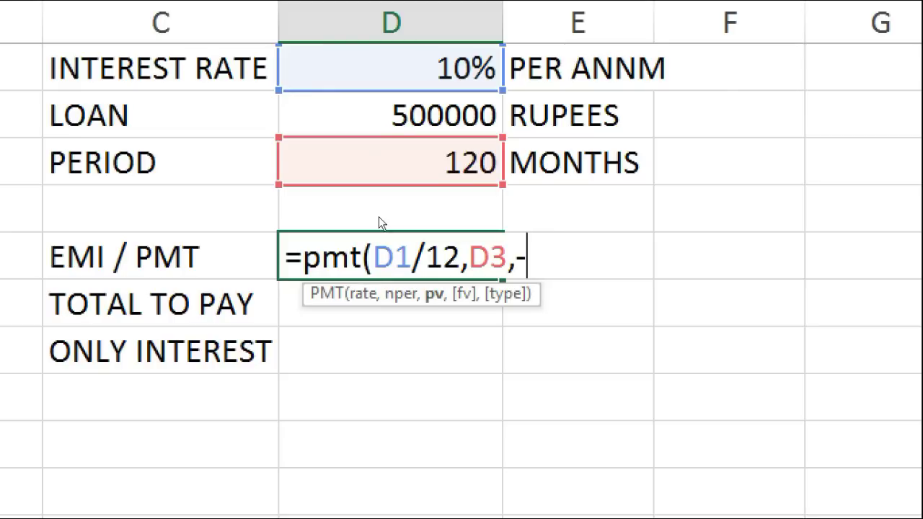
pyautogui.press('Up')
pyautogui.press('Up')
pyautogui.press('Up')
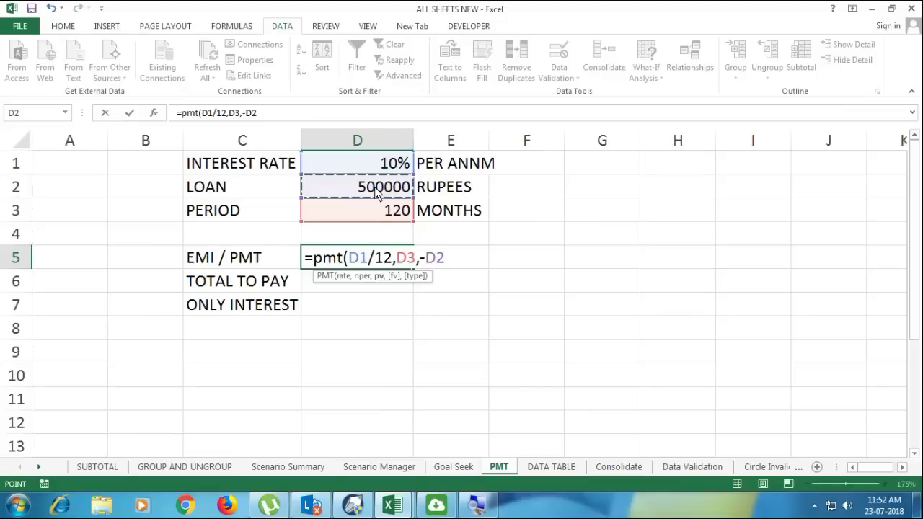
pyautogui.write(')')
pyautogui.press('Return')
pyautogui.press('Up')
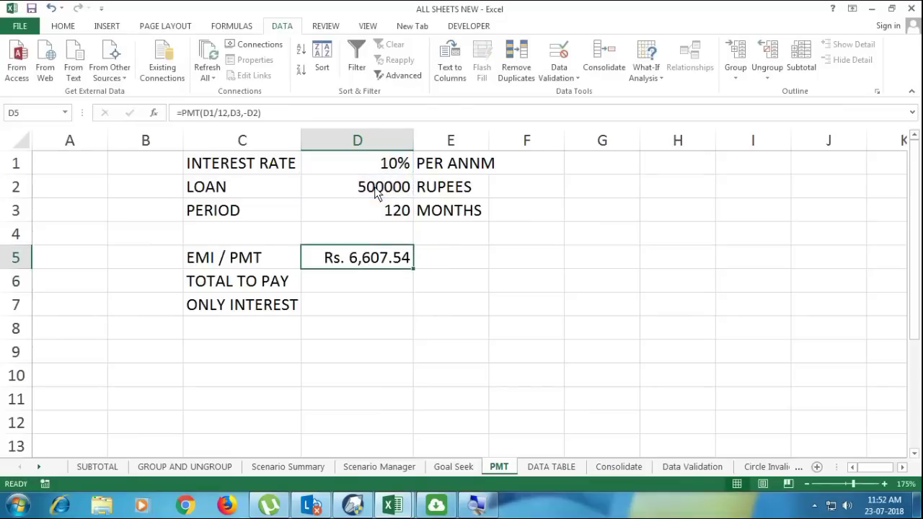
# - Calculate the total to pay in D6 by multiplying the EMI by the period, =D5*D3
pyautogui.press('Down')
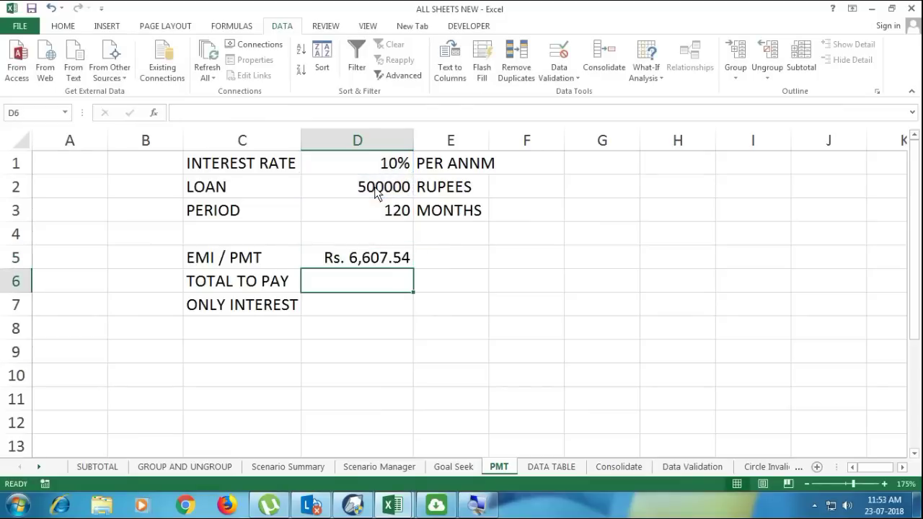
pyautogui.write('=')
pyautogui.press('Up')
pyautogui.write('*')
pyautogui.press('Up')
pyautogui.press('Up')
pyautogui.press('Up')
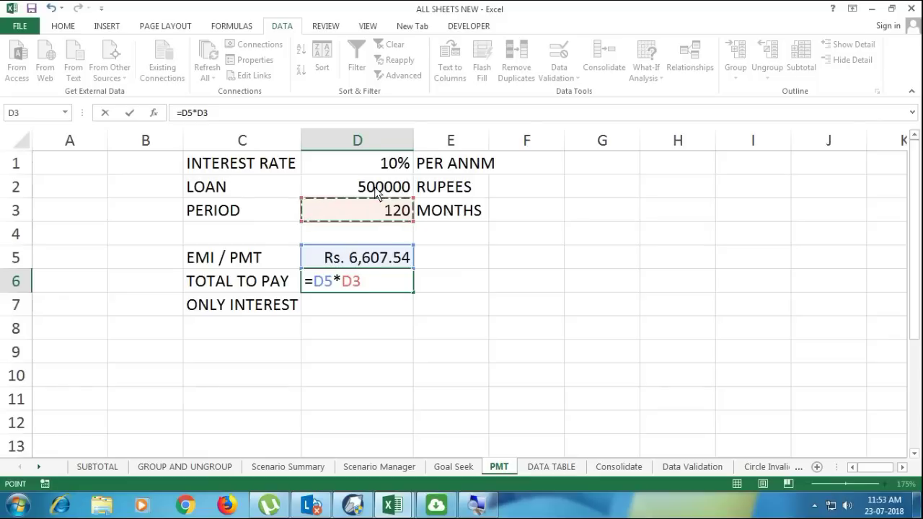
pyautogui.press('Return')
pyautogui.press('Up')
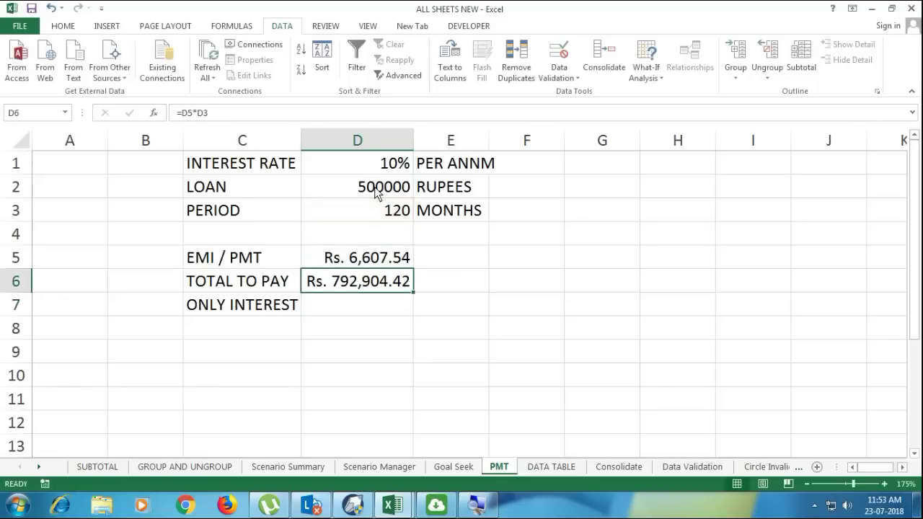
# - Calculate the interest-only amount in D7 by subtracting the loan from the total to pay, =D6-D2
pyautogui.click(379, 313)
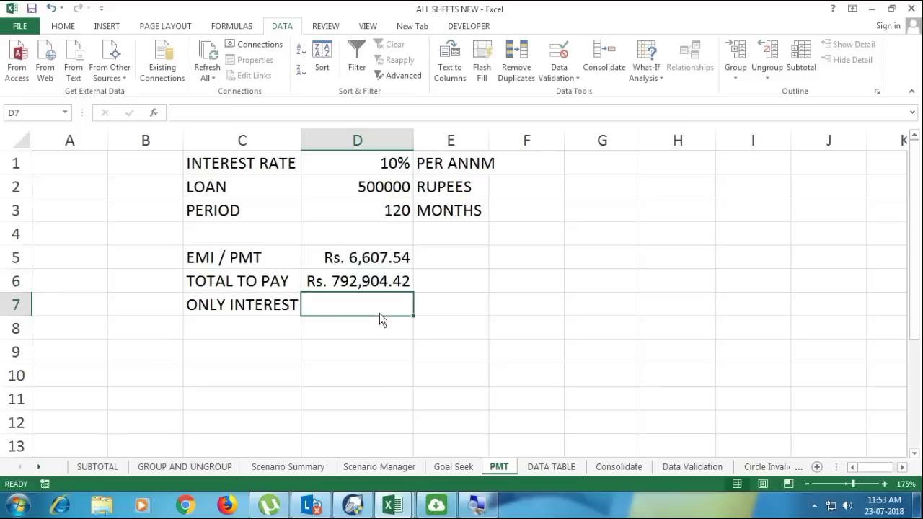
pyautogui.write('=')
pyautogui.press('Up')
pyautogui.write('-')
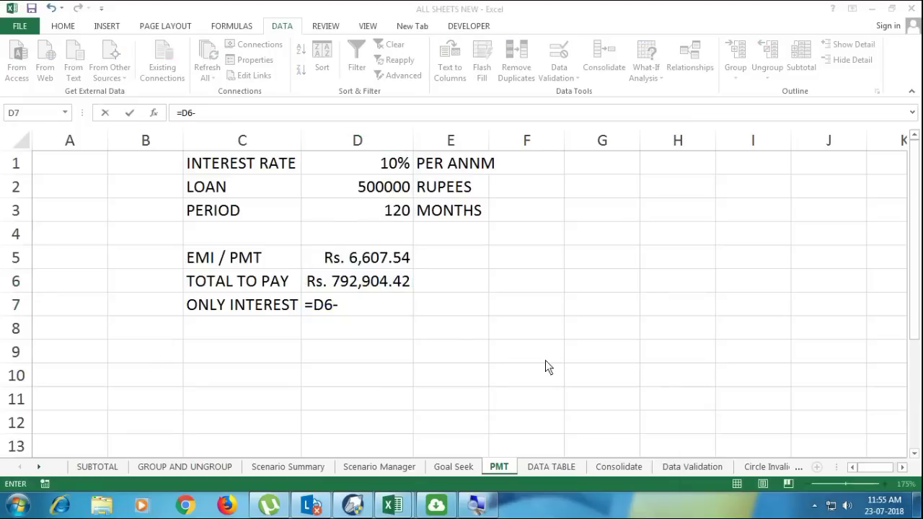
pyautogui.click(373, 311)
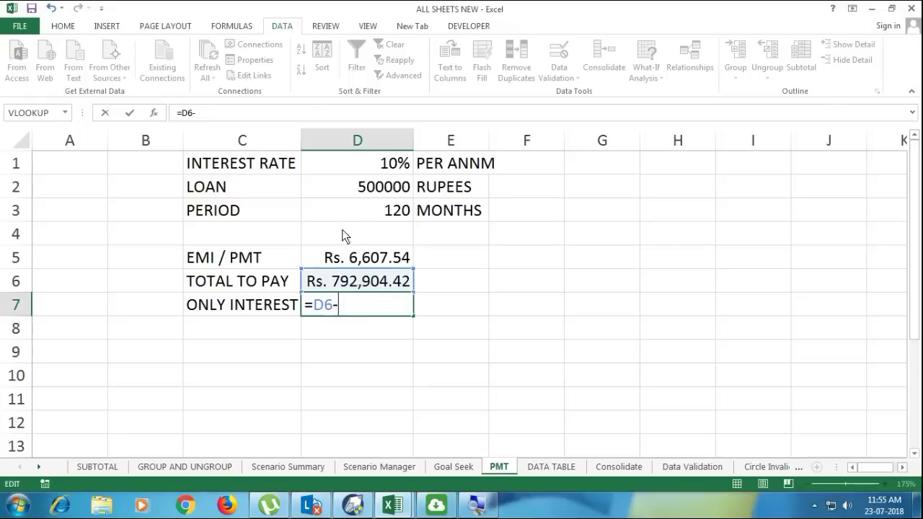
pyautogui.click(363, 193)
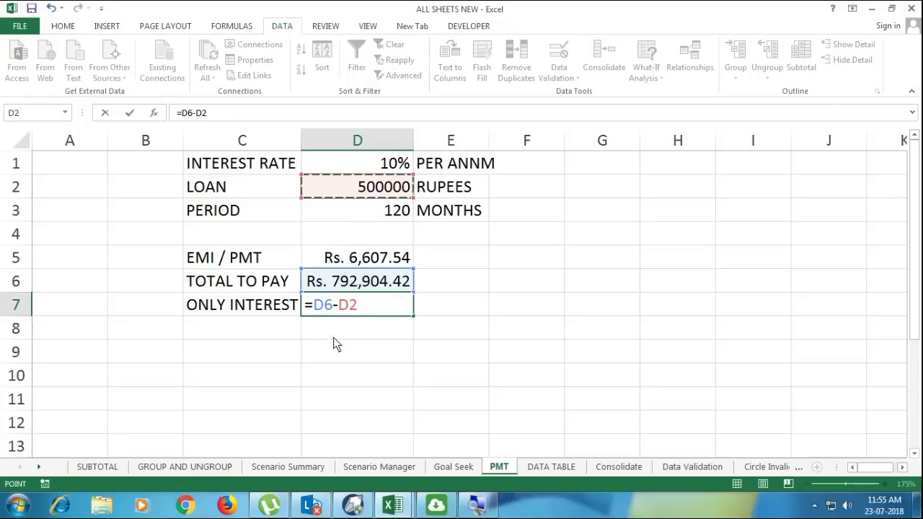
pyautogui.press('Return')
pyautogui.click(321, 304)
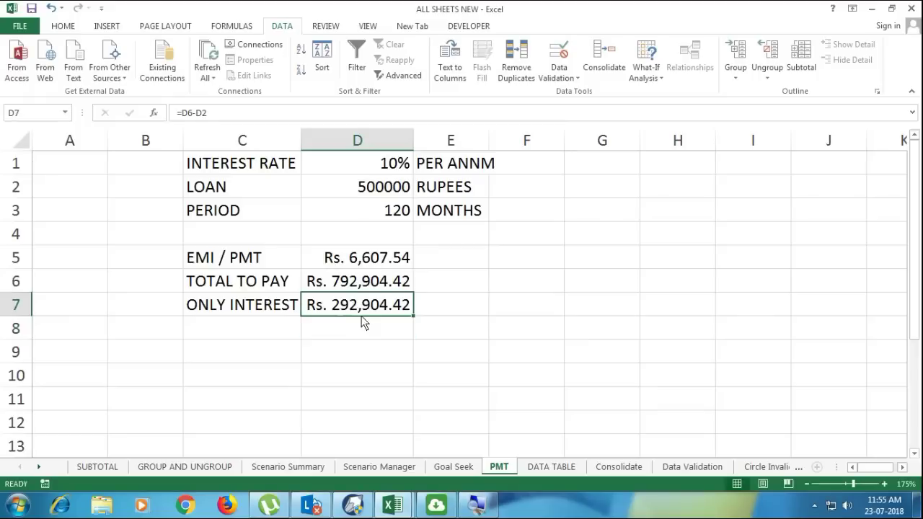
# - Review the EMI and its inputs on the PMT sheet, and examine the loan cell B2 and the PMT formula in B5 on the Goal Seek sheet
pyautogui.click(348, 259)
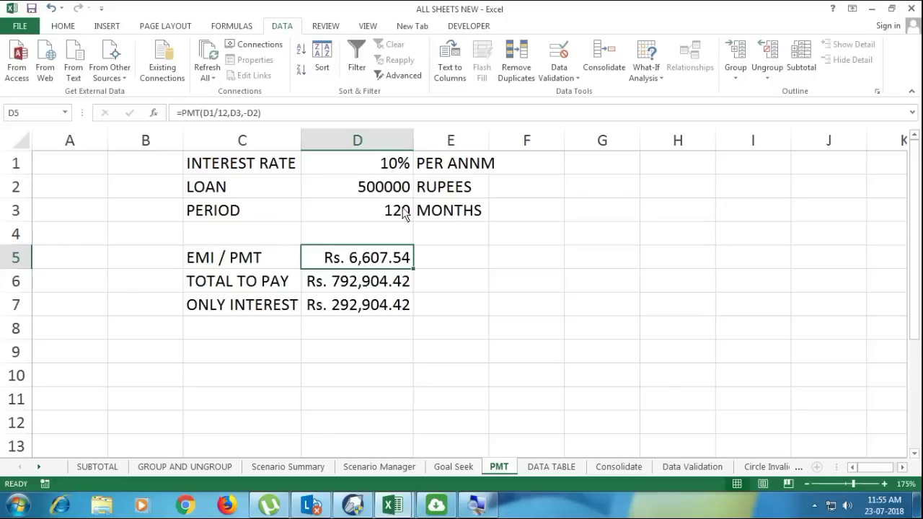
pyautogui.moveTo(381, 166); pyautogui.dragTo(373, 216)
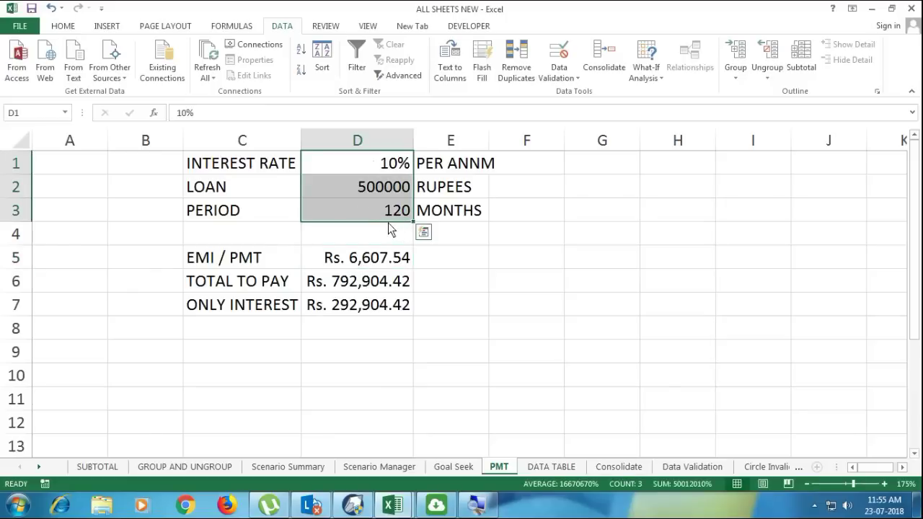
pyautogui.click(371, 213)
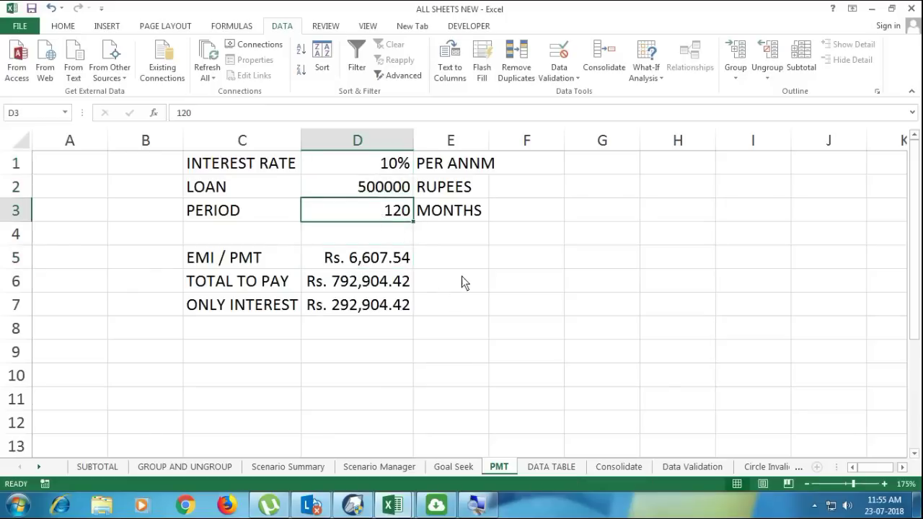
pyautogui.click(453, 466)
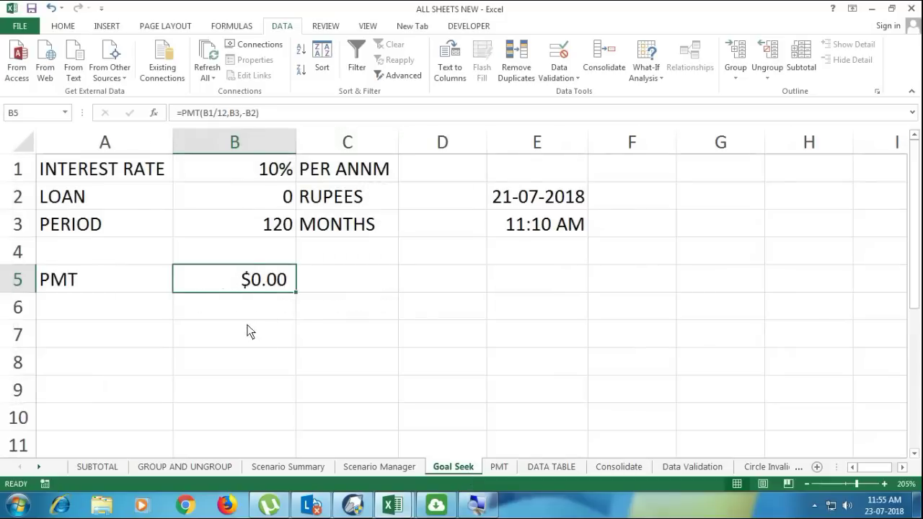
pyautogui.click(243, 196)
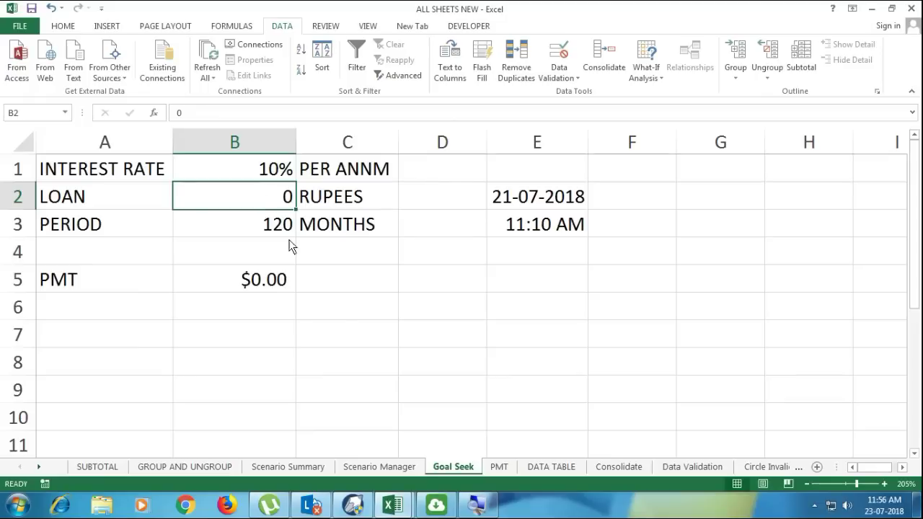
pyautogui.doubleClick(256, 284)
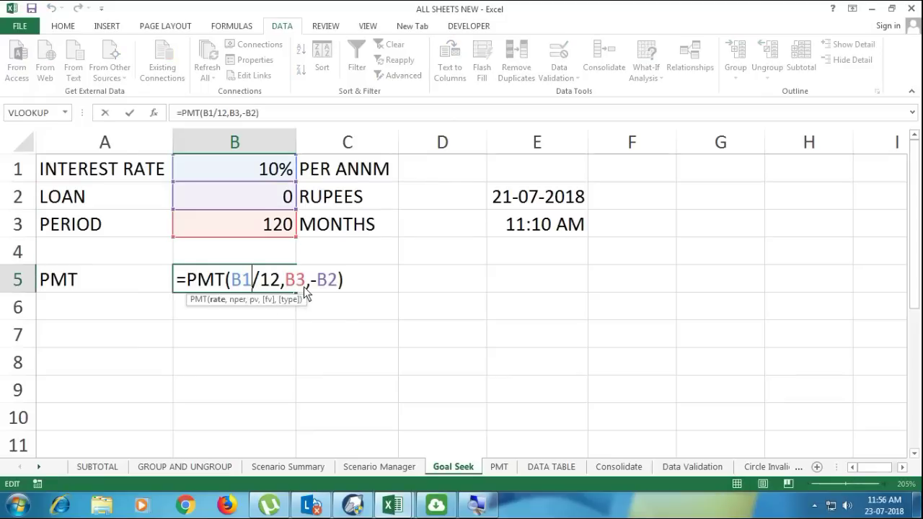
pyautogui.press('Escape')
pyautogui.click(258, 196)
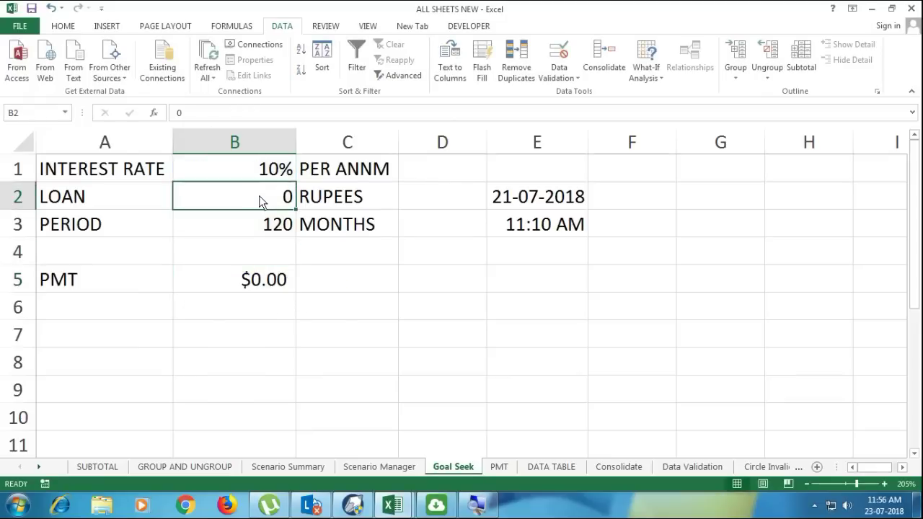
pyautogui.doubleClick(259, 286)
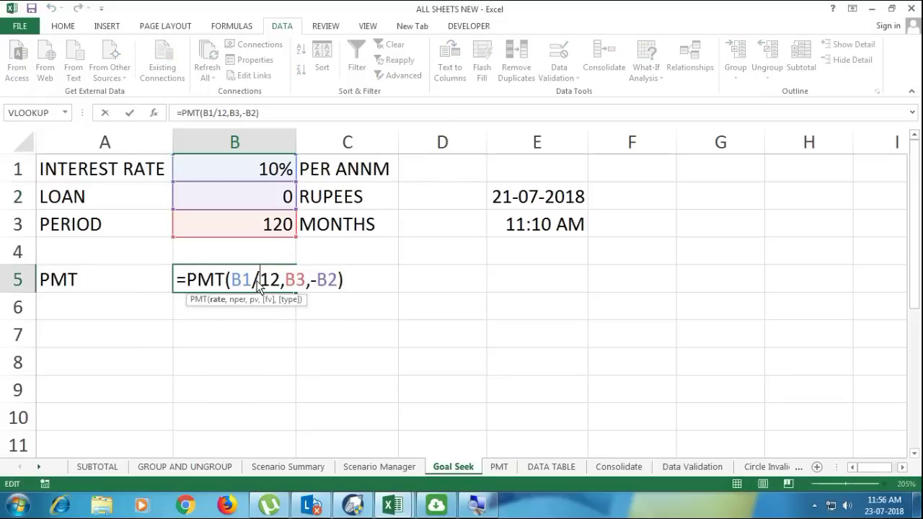
pyautogui.press('Escape')
pyautogui.doubleClick(241, 281)
pyautogui.press('Escape')
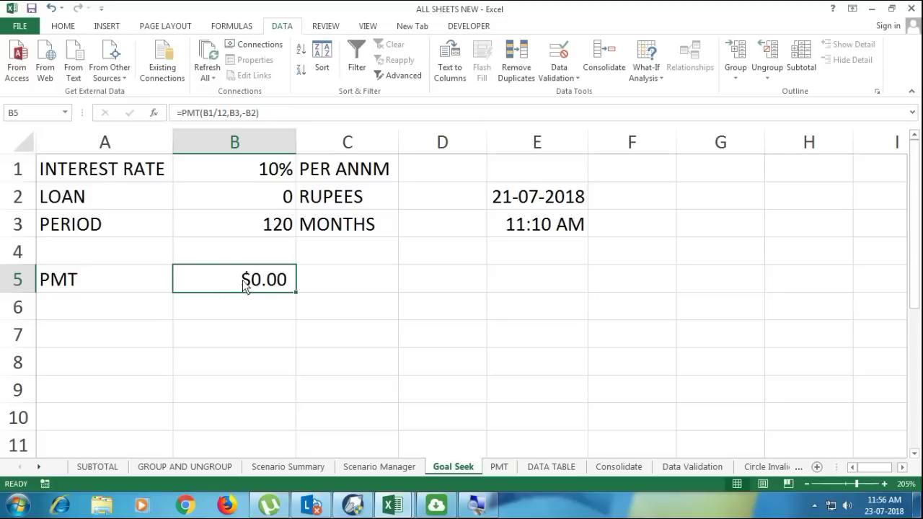
pyautogui.click(240, 198)
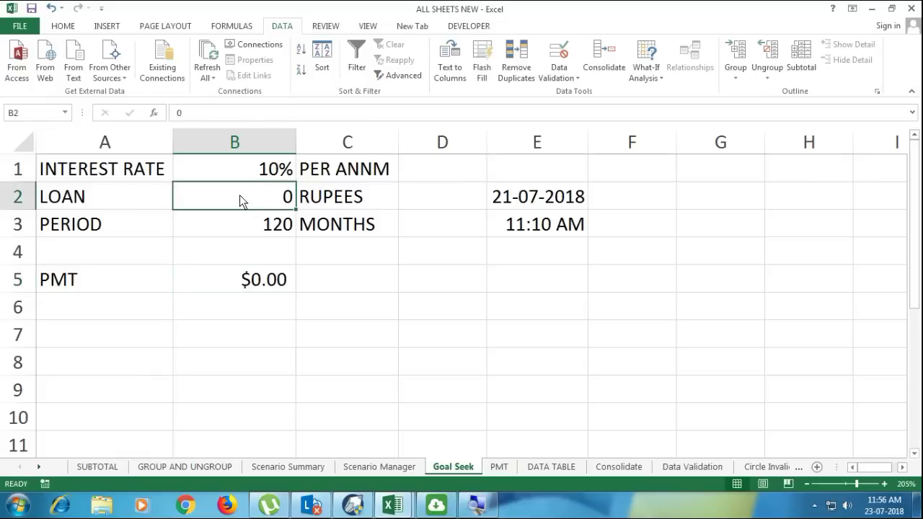
# - Run Goal Seek to bring the PMT cell B5 to 10000 by changing the loan cell B2, and keep the solution
pyautogui.click(242, 280)
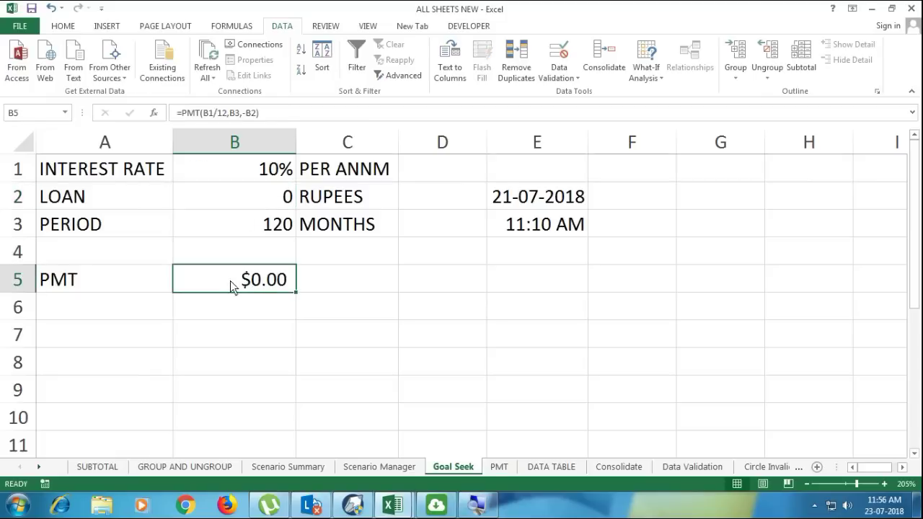
pyautogui.doubleClick(240, 280)
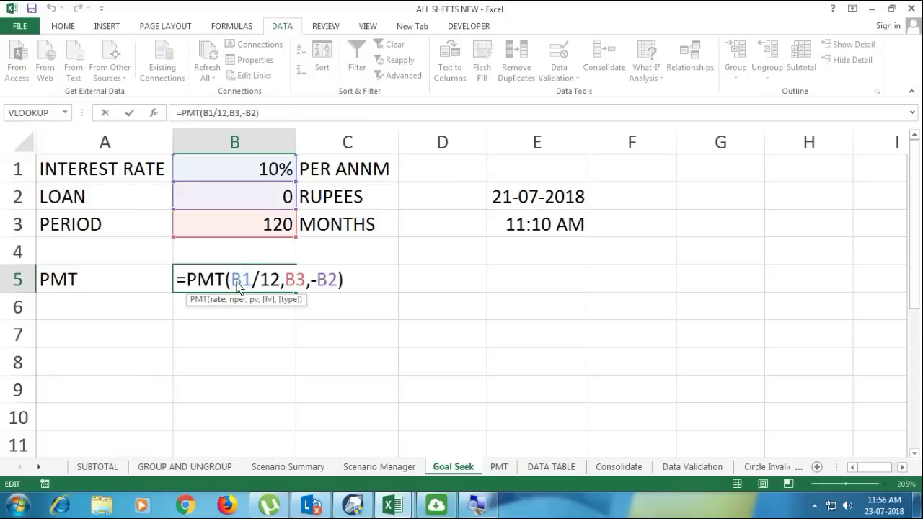
pyautogui.press('Escape')
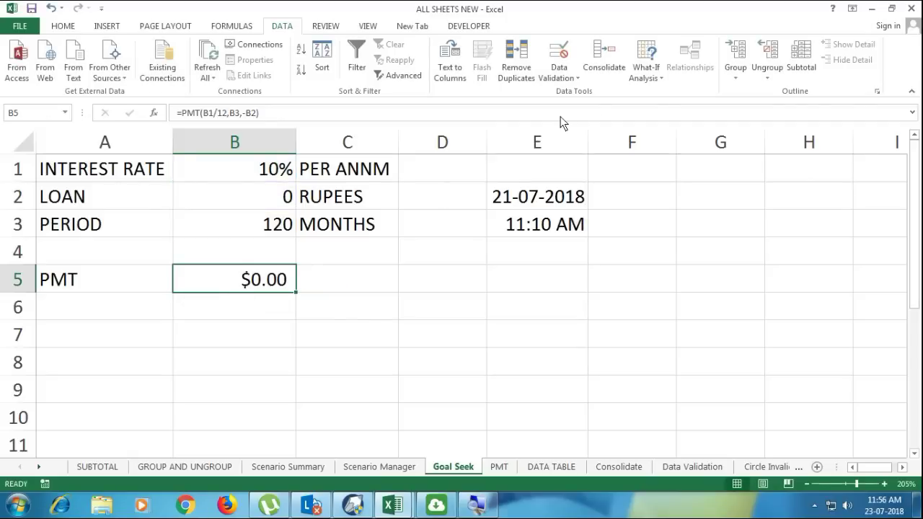
pyautogui.click(659, 72)
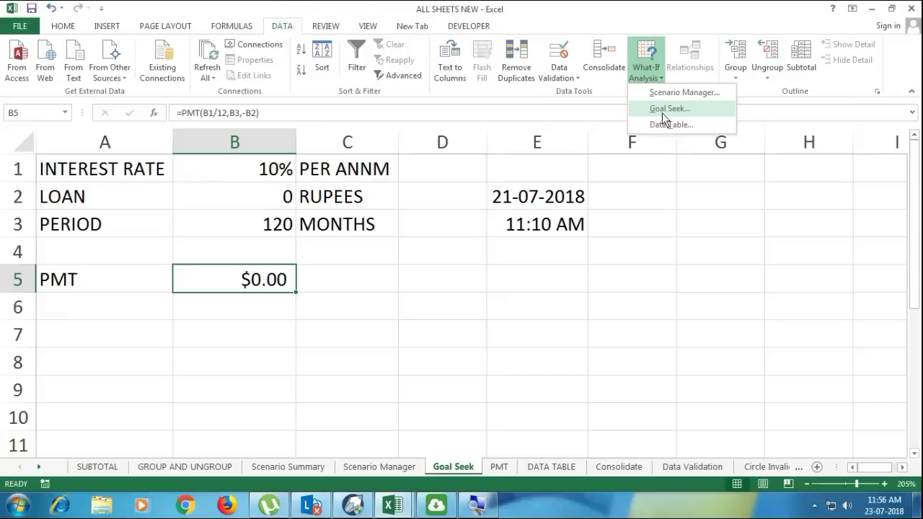
pyautogui.click(662, 110)
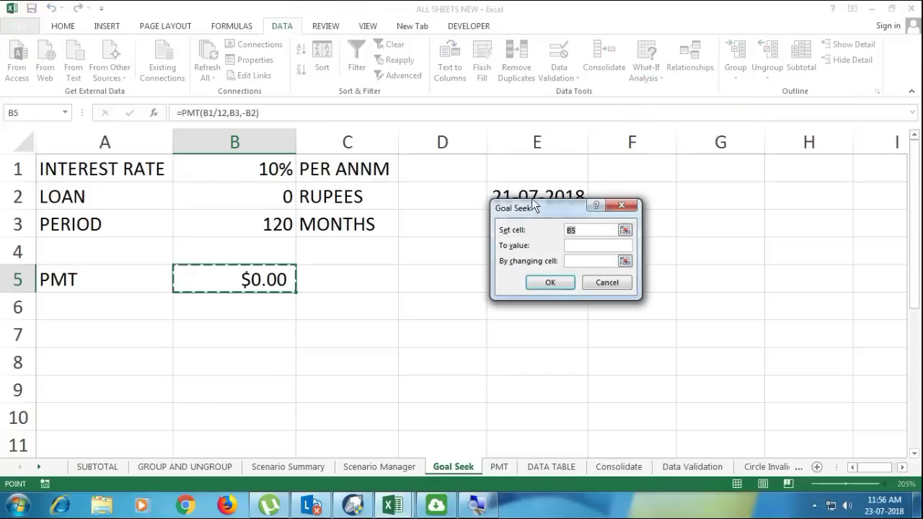
pyautogui.moveTo(533, 209); pyautogui.dragTo(423, 263)
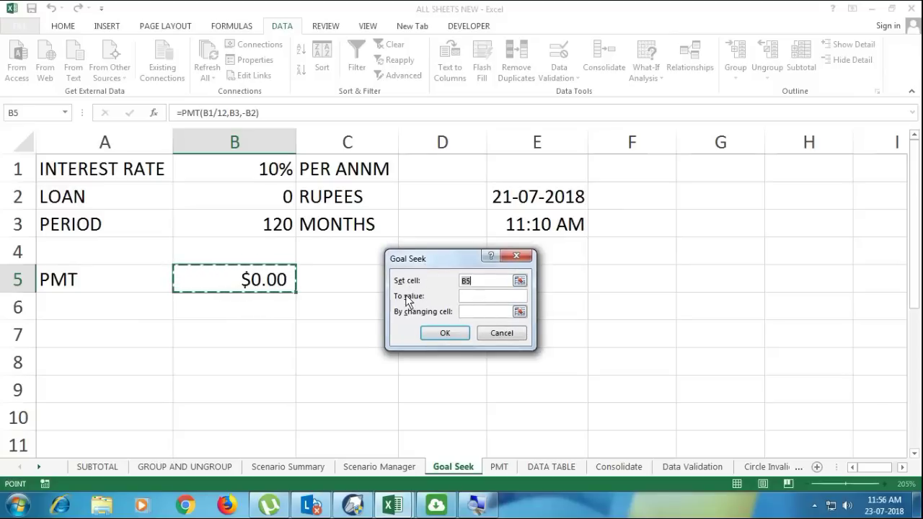
pyautogui.click(470, 297)
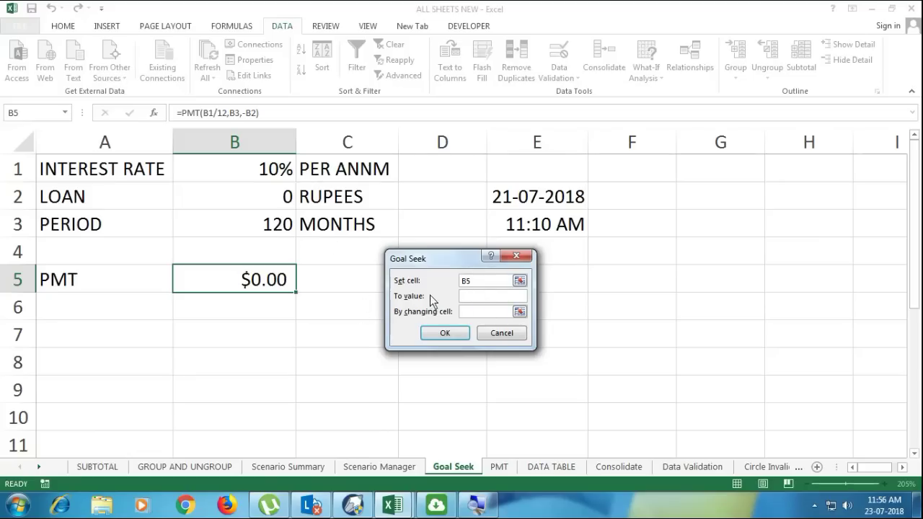
pyautogui.write('10000')
pyautogui.click(470, 313)
pyautogui.click(255, 192)
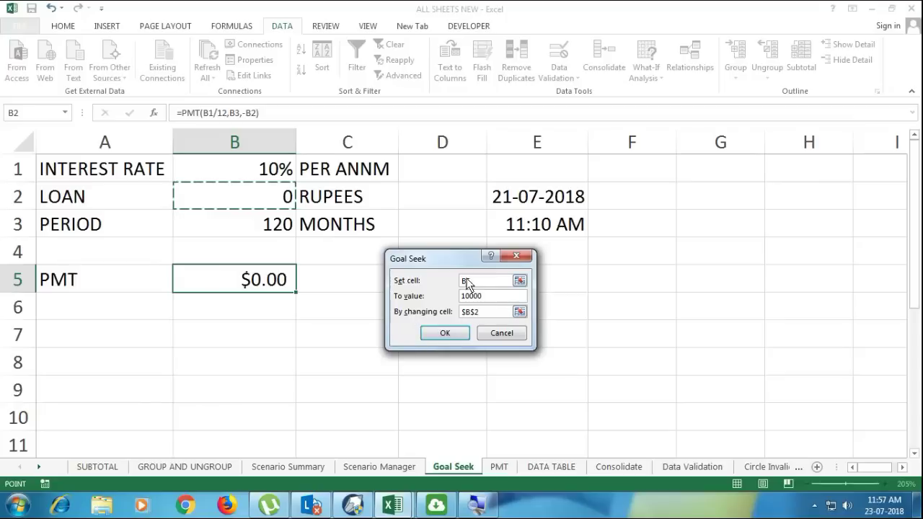
pyautogui.click(438, 335)
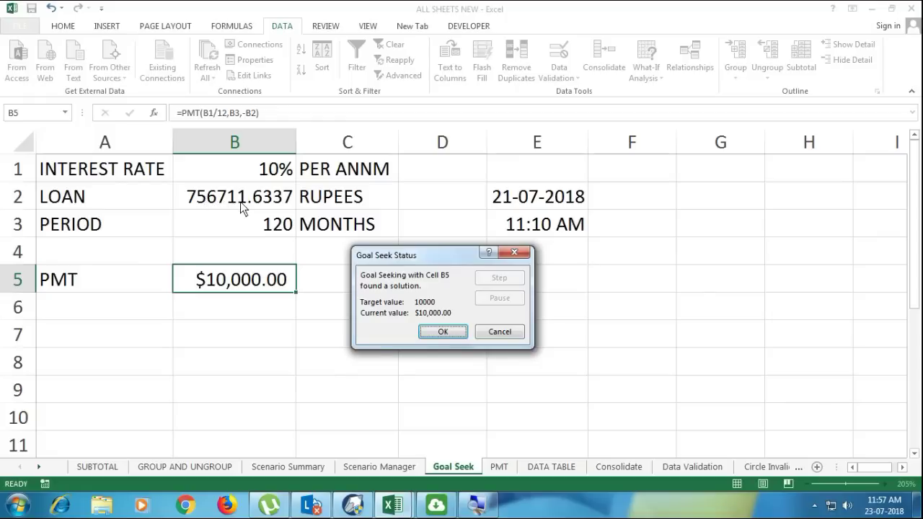
pyautogui.click(443, 332)
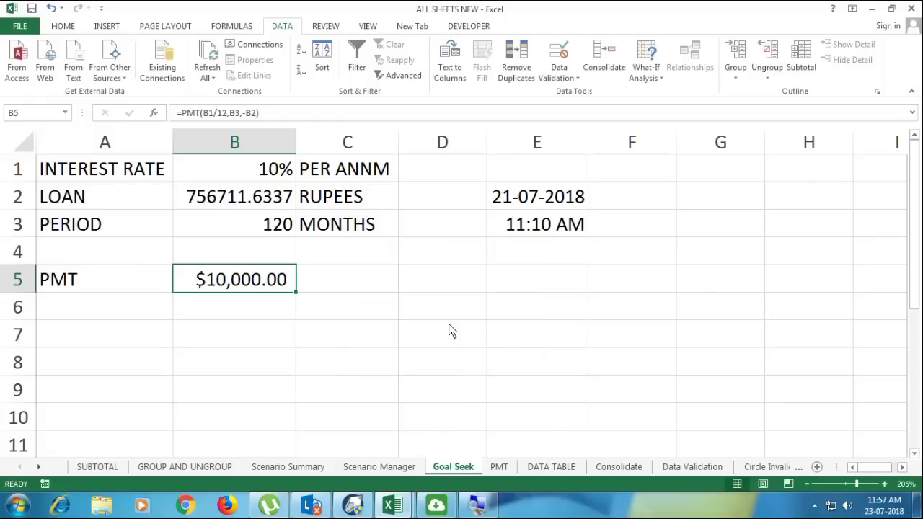
# - Format the PMT result in B5 as currency with the Rs. English (India) symbol
pyautogui.doubleClick(249, 285)
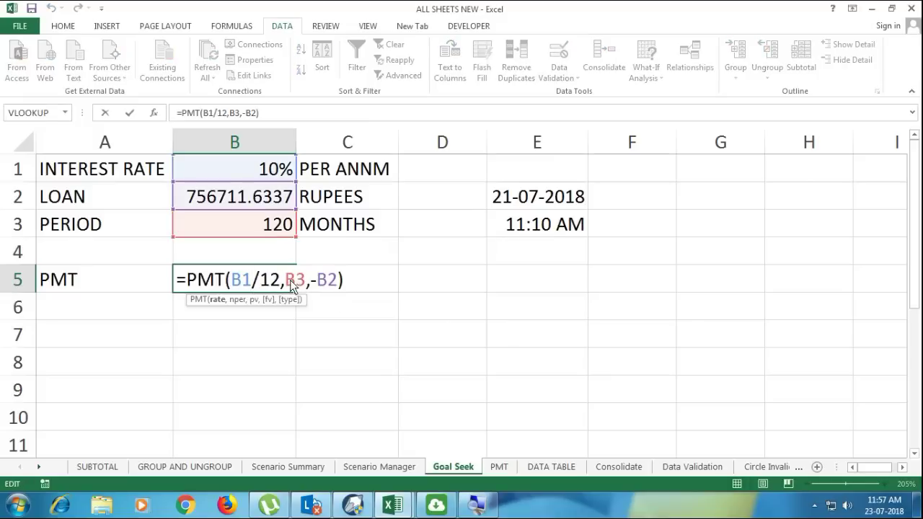
pyautogui.moveTo(317, 281); pyautogui.dragTo(338, 283)
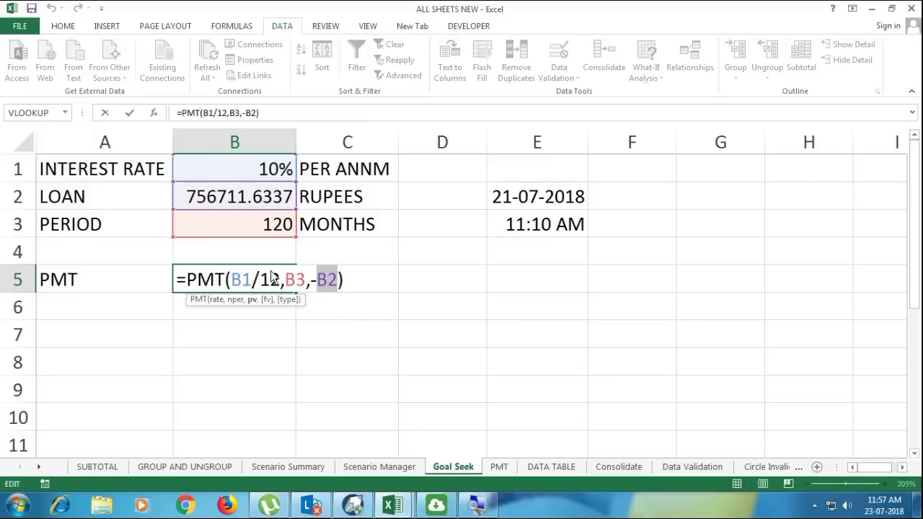
pyautogui.press('Escape')
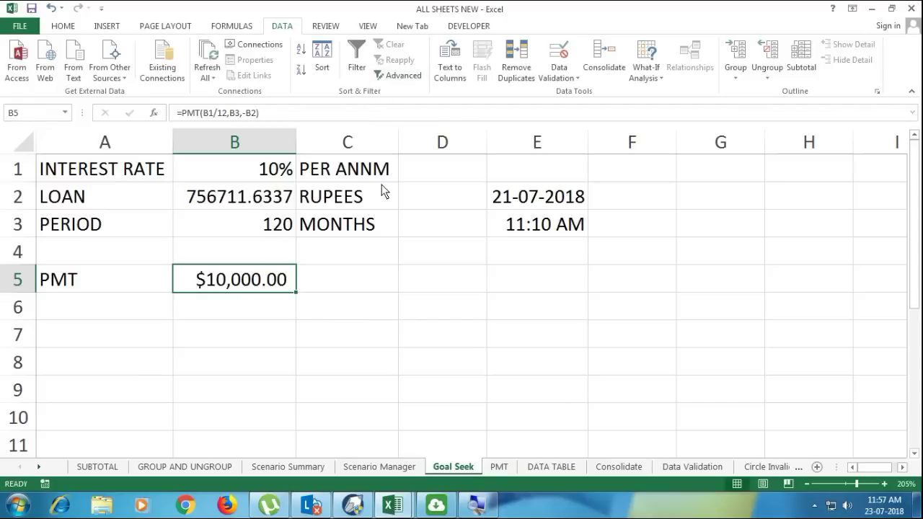
pyautogui.hotkey('ctrl', '1')
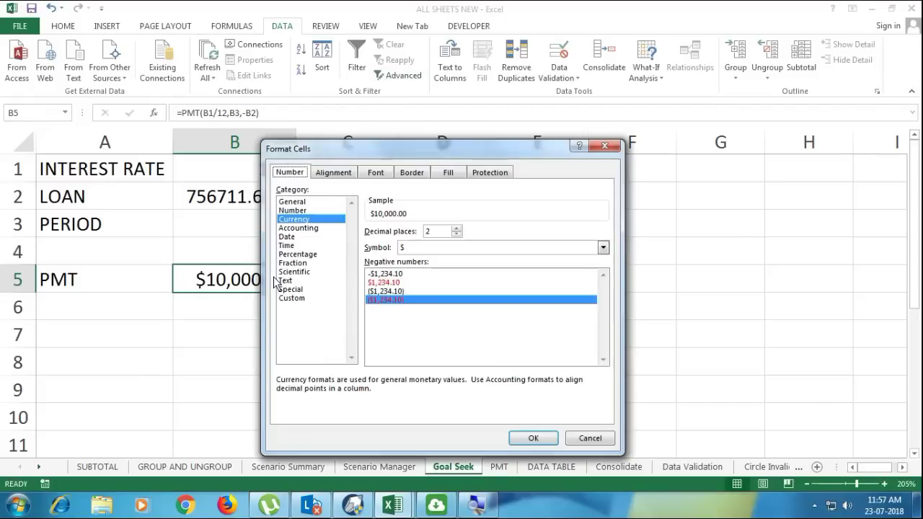
pyautogui.click(605, 248)
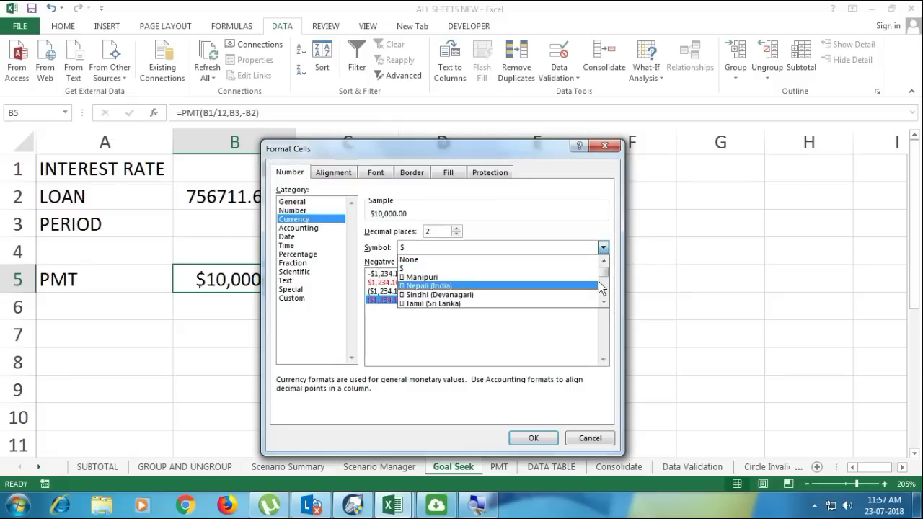
pyautogui.moveTo(604, 268); pyautogui.dragTo(604, 283)
pyautogui.click(605, 303)
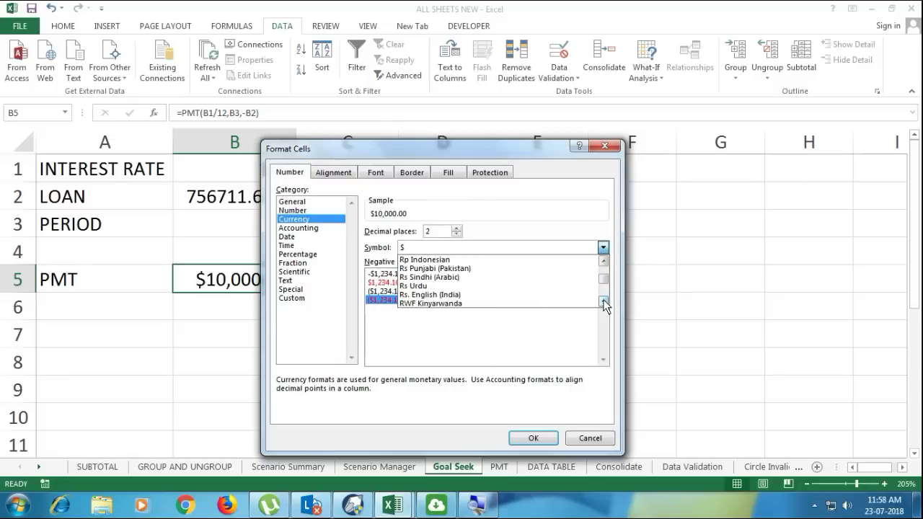
pyautogui.click(604, 303)
pyautogui.click(604, 303)
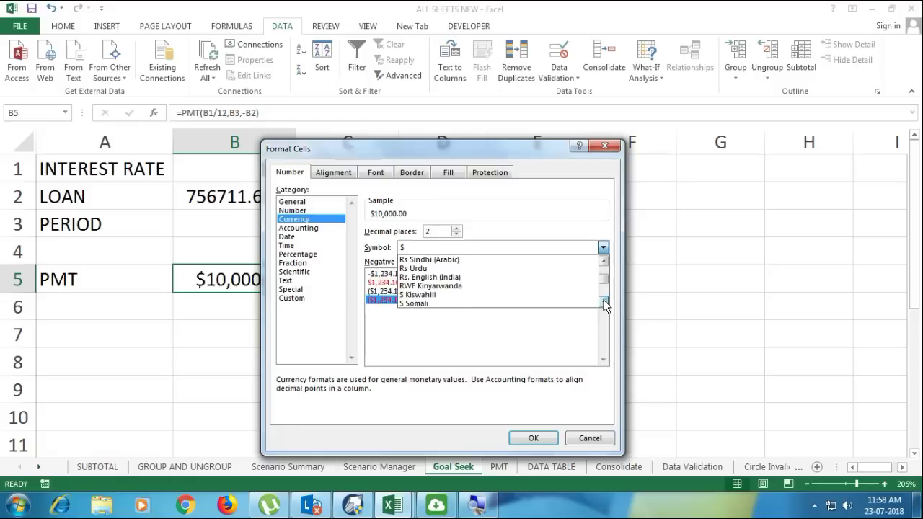
pyautogui.click(479, 278)
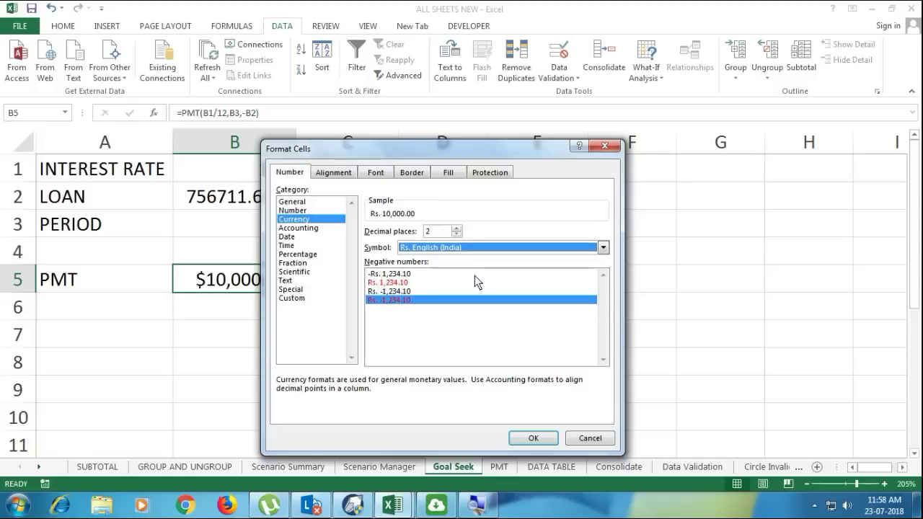
pyautogui.click(532, 439)
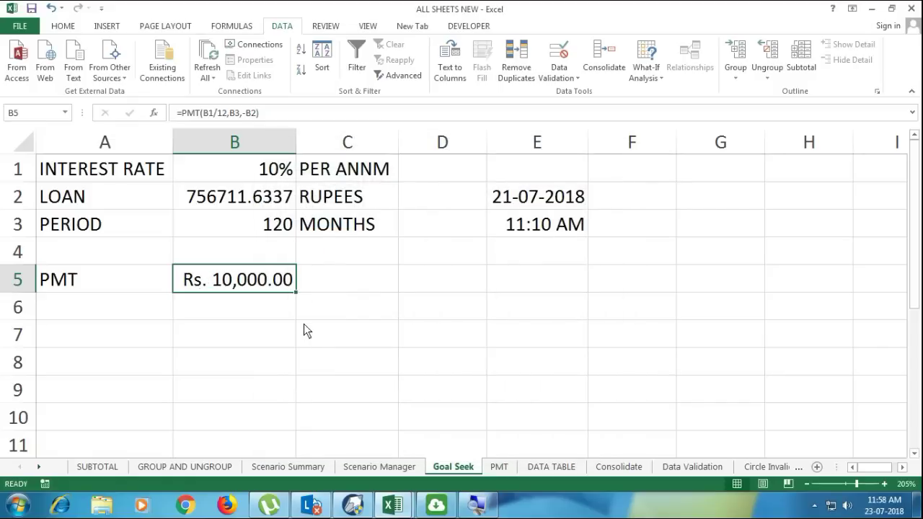
# - Review the PMT formula in B5, and on the DATA TABLE sheet examine the EMI formula in D5 and its inputs D1:D3
pyautogui.doubleClick(249, 289)
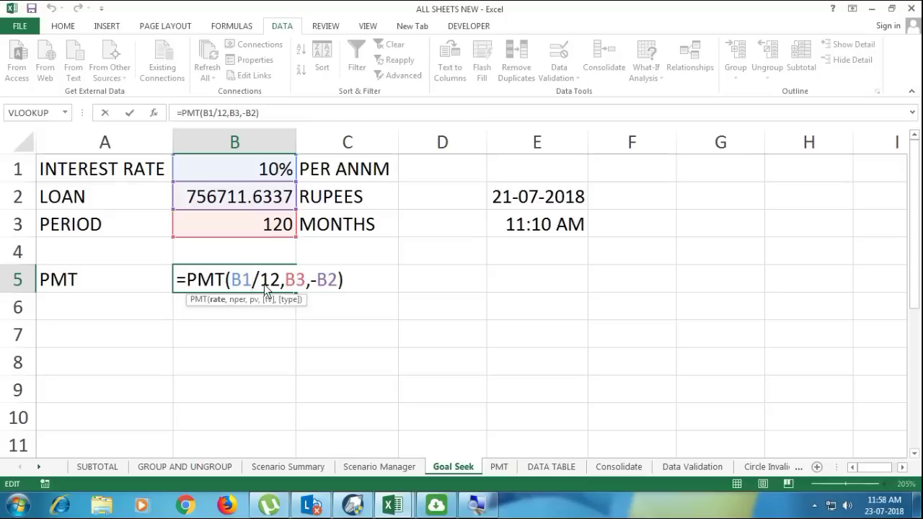
pyautogui.press('Escape')
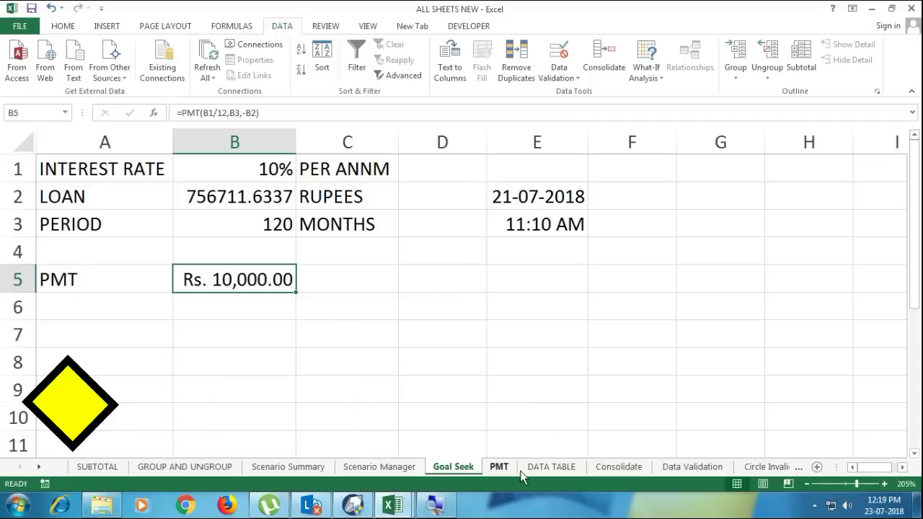
pyautogui.click(539, 467)
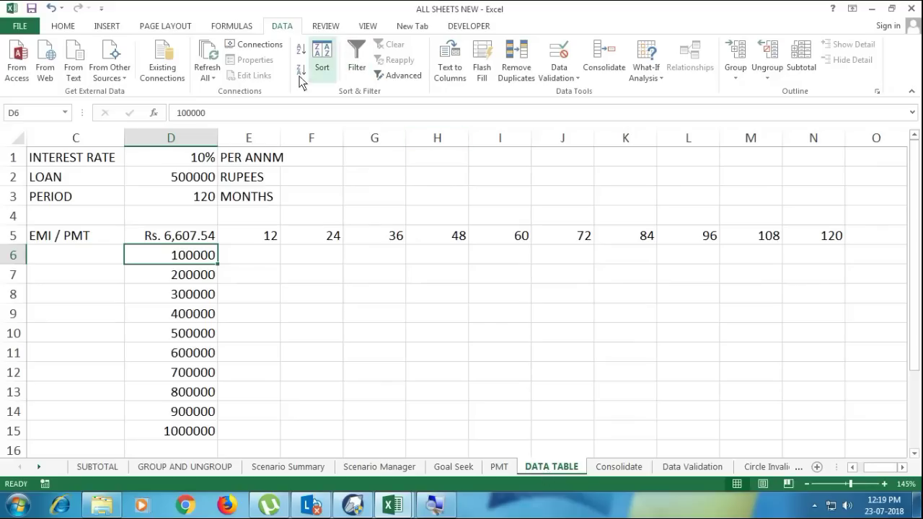
pyautogui.doubleClick(172, 242)
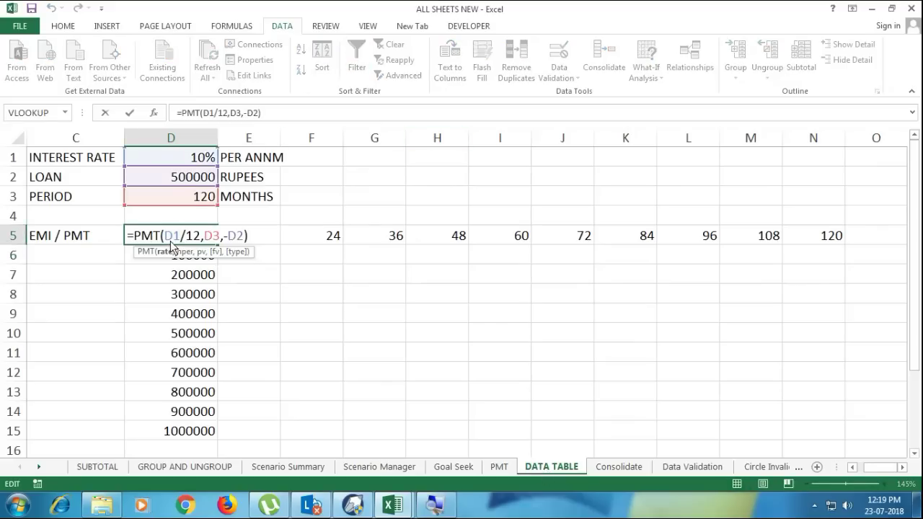
pyautogui.press('Escape')
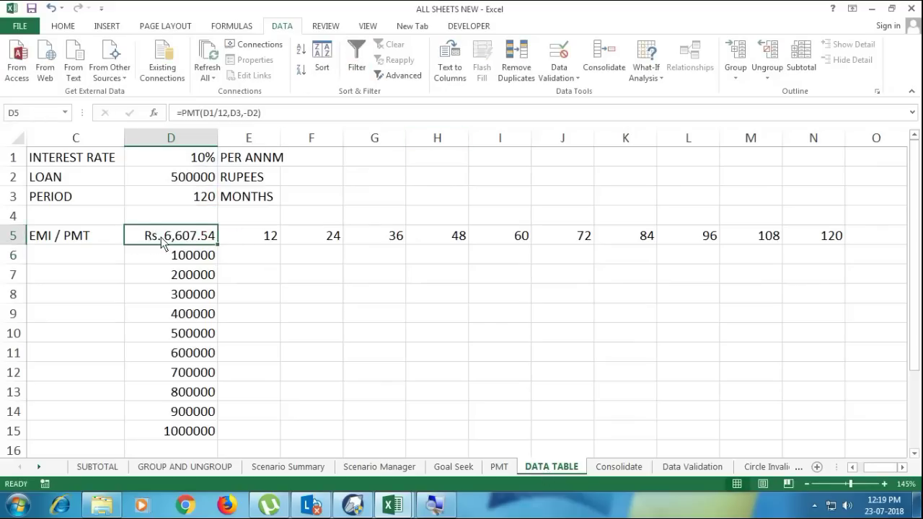
pyautogui.moveTo(168, 159); pyautogui.dragTo(169, 203)
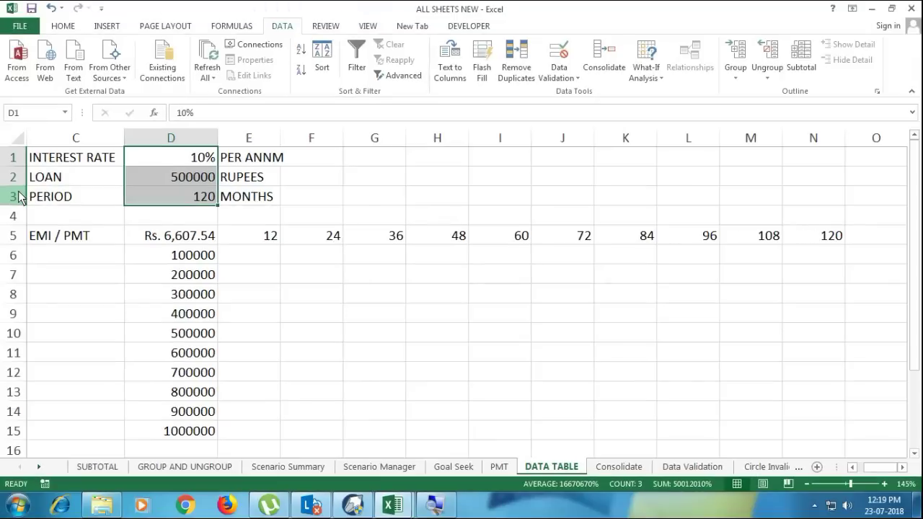
# - Examine the row of loan periods in E5:N5 and the column of loan amounts in D6:D15
pyautogui.moveTo(261, 240); pyautogui.dragTo(836, 245)
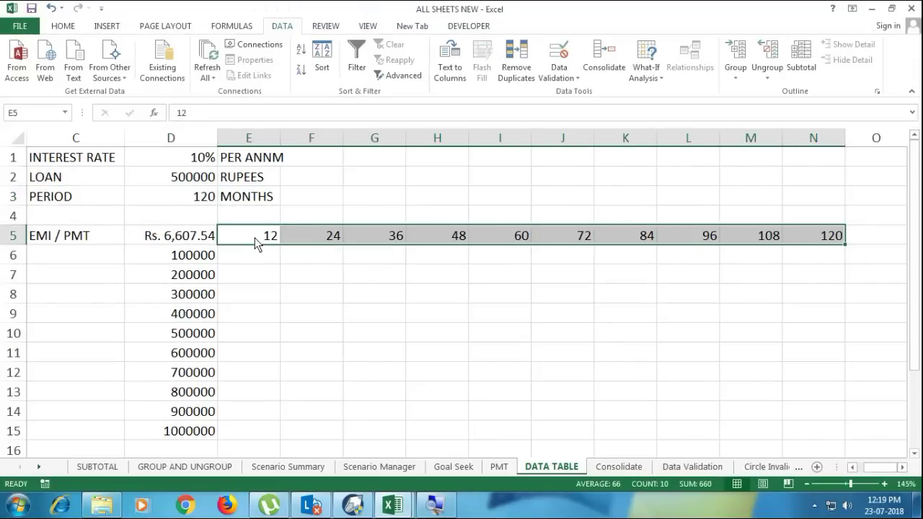
pyautogui.moveTo(256, 242); pyautogui.dragTo(817, 242)
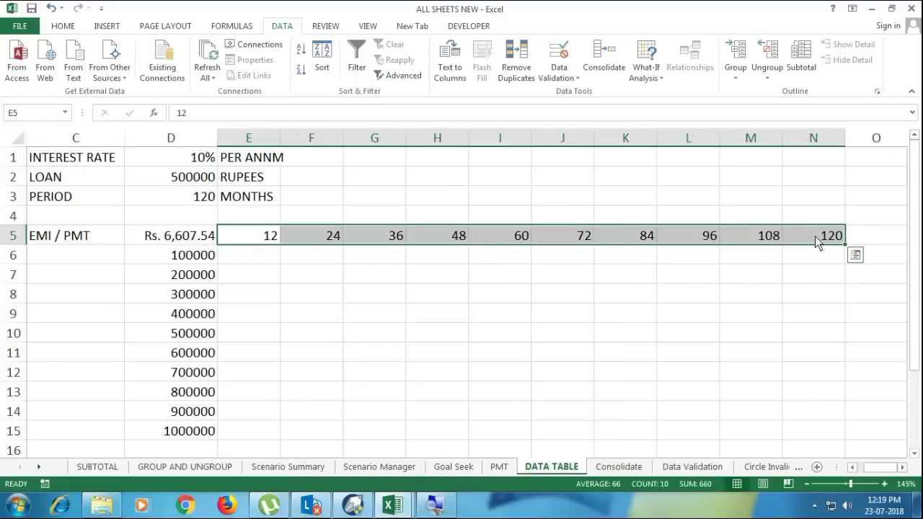
pyautogui.moveTo(186, 261); pyautogui.dragTo(181, 441)
pyautogui.click(191, 261)
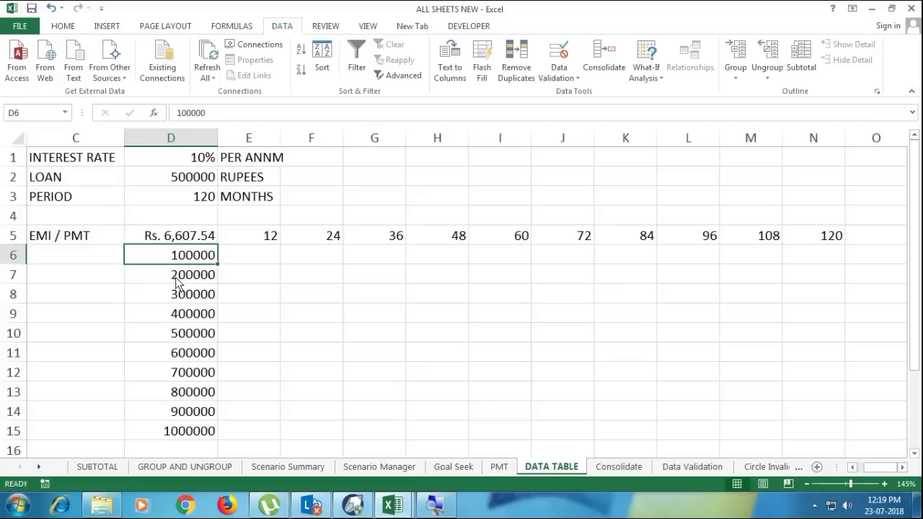
pyautogui.click(181, 281)
pyautogui.press('Down')
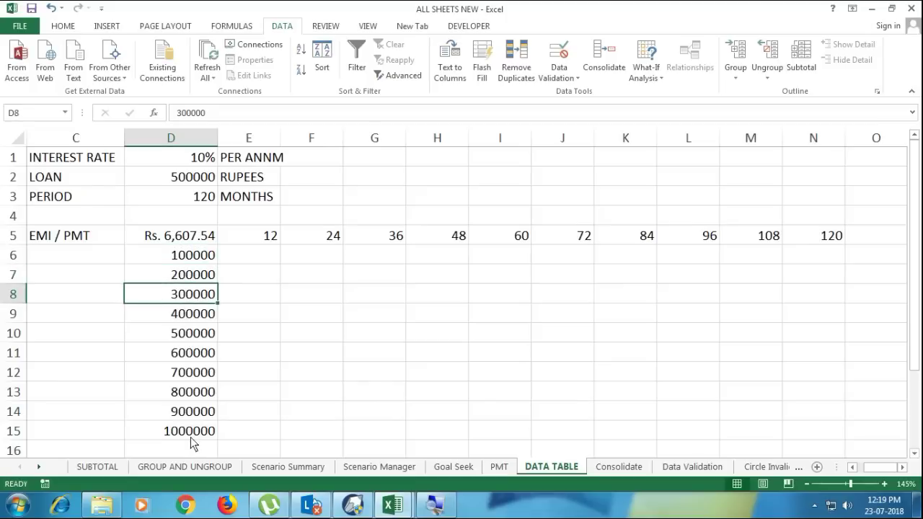
pyautogui.press('Down')
pyautogui.press('Down')
pyautogui.press('Down')
pyautogui.press('Down')
pyautogui.press('Down')
pyautogui.press('Down')
pyautogui.press('Down')
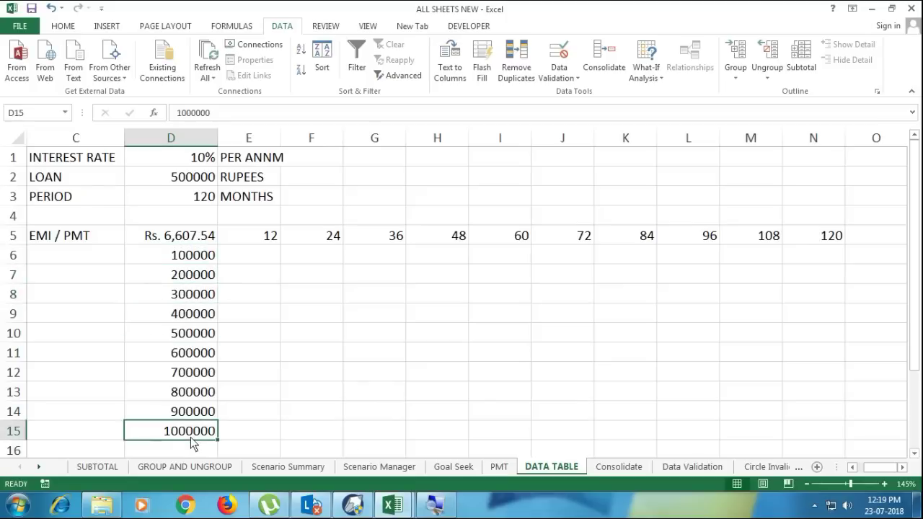
# - Inspect the empty result cells in row 15 and the PMT formula in D5, and highlight the row D5:N5
pyautogui.click(807, 430)
pyautogui.click(743, 436)
pyautogui.click(710, 431)
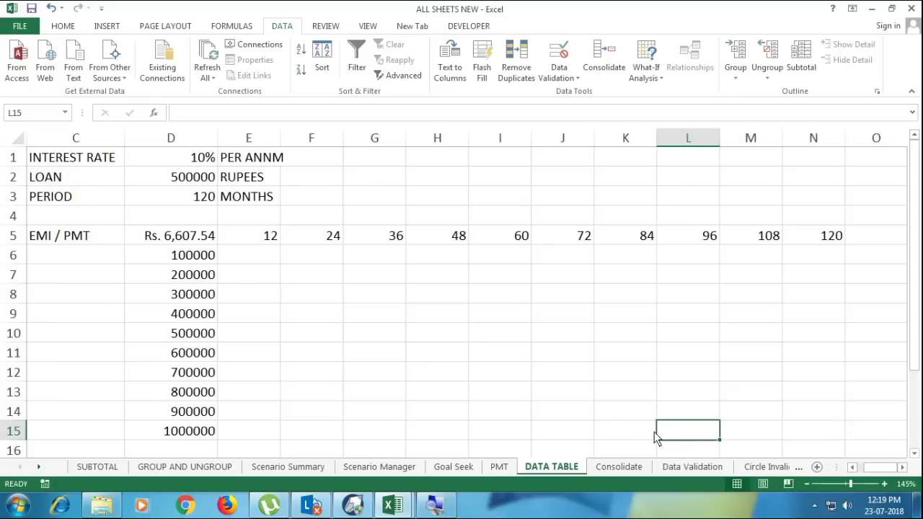
pyautogui.click(633, 431)
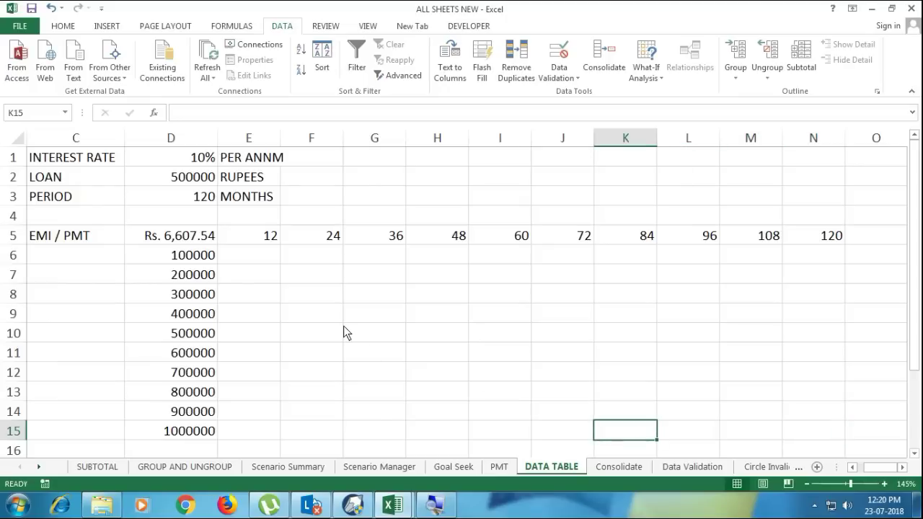
pyautogui.click(184, 235)
pyautogui.doubleClick(184, 236)
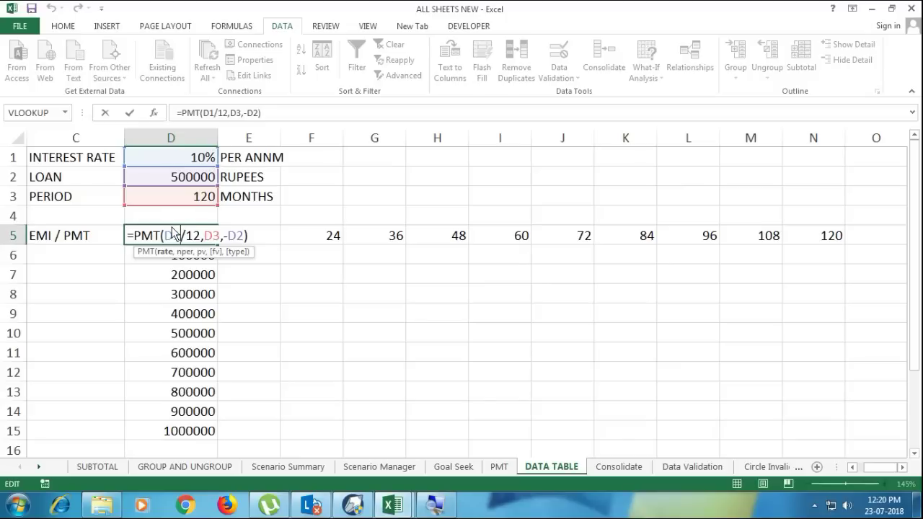
pyautogui.press('Escape')
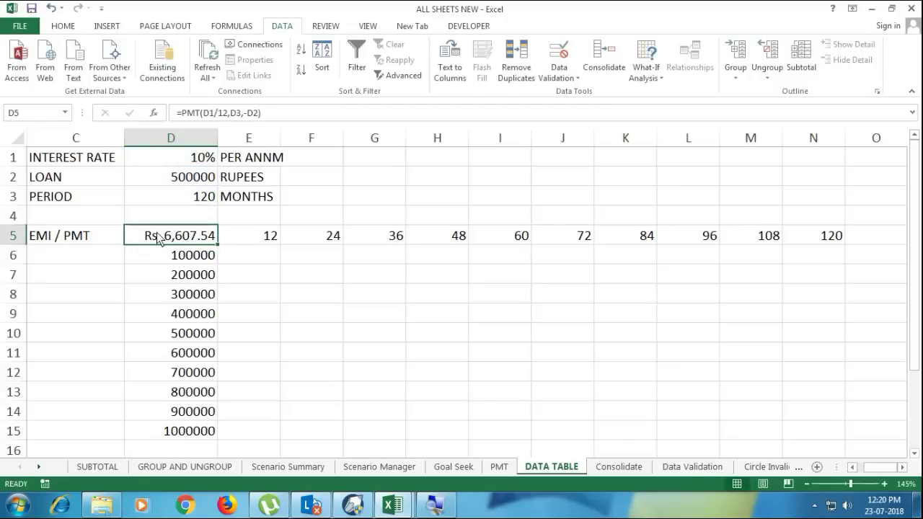
pyautogui.moveTo(159, 239); pyautogui.dragTo(815, 245)
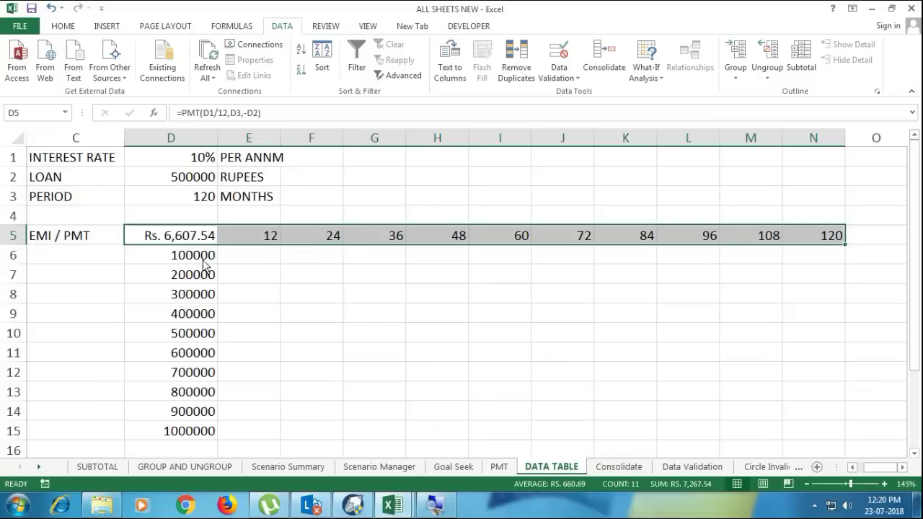
# - Examine the EMI formula in D5, its inputs in D1:D3, the loan amounts in D6:D15 and the loan periods in E5:N5
pyautogui.click(186, 243)
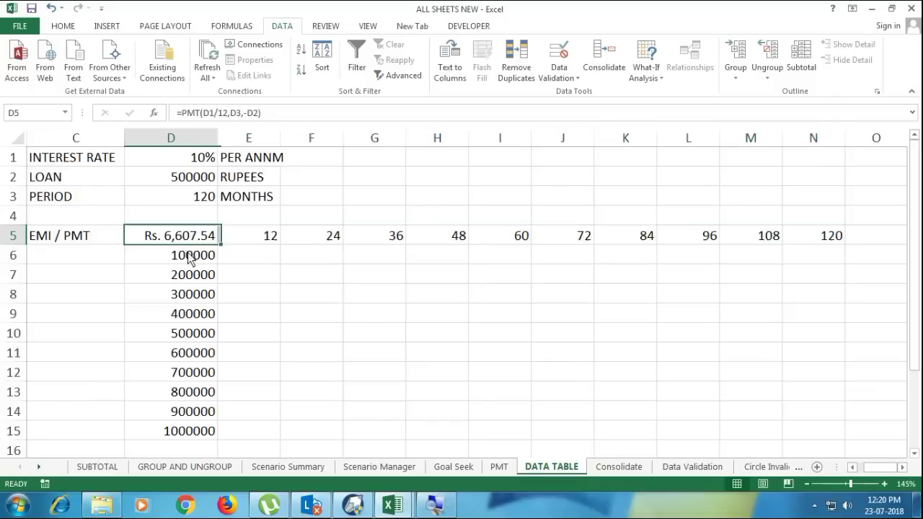
pyautogui.moveTo(192, 261); pyautogui.dragTo(187, 435)
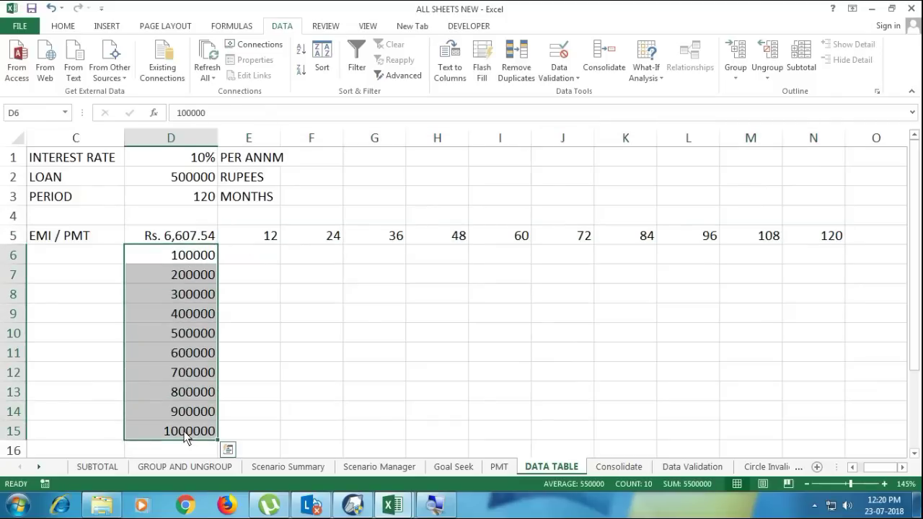
pyautogui.moveTo(190, 256); pyautogui.dragTo(187, 412)
pyautogui.moveTo(185, 161); pyautogui.dragTo(185, 200)
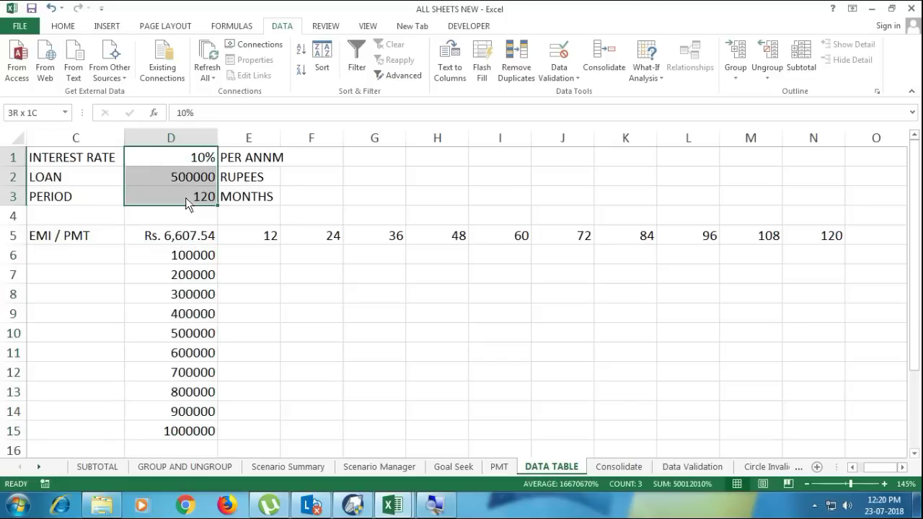
pyautogui.click(188, 240)
pyautogui.moveTo(273, 242); pyautogui.dragTo(838, 241)
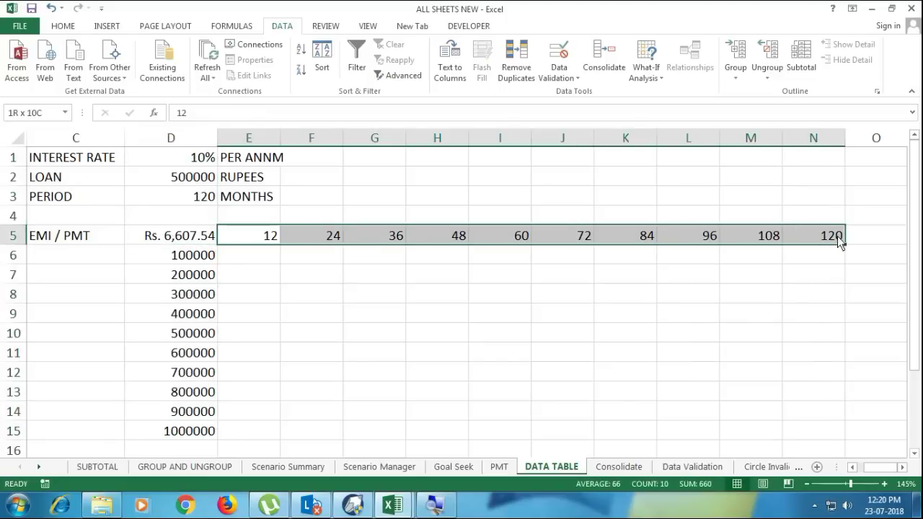
pyautogui.click(274, 239)
pyautogui.click(190, 259)
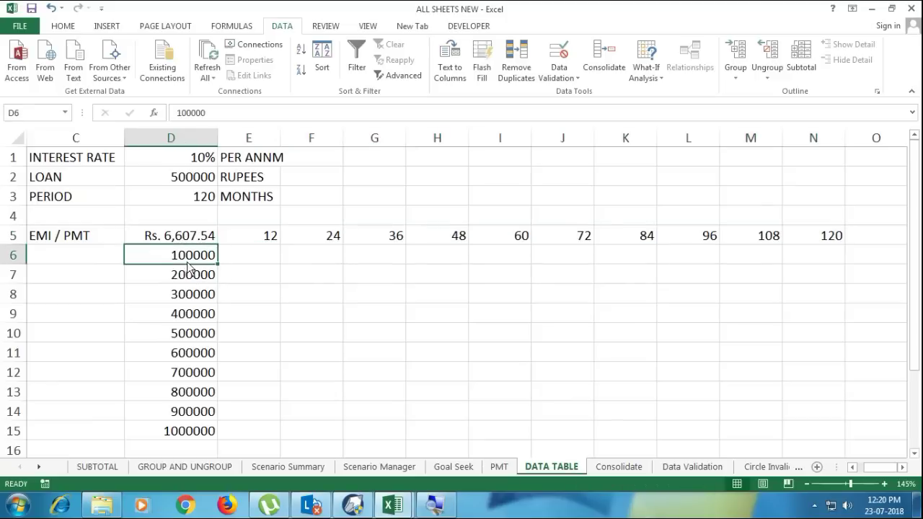
pyautogui.click(184, 242)
# - Create a what-if data table over D5:N15 with D3 as the row input cell and D2 as the column input cell
pyautogui.moveTo(183, 243); pyautogui.dragTo(806, 433)
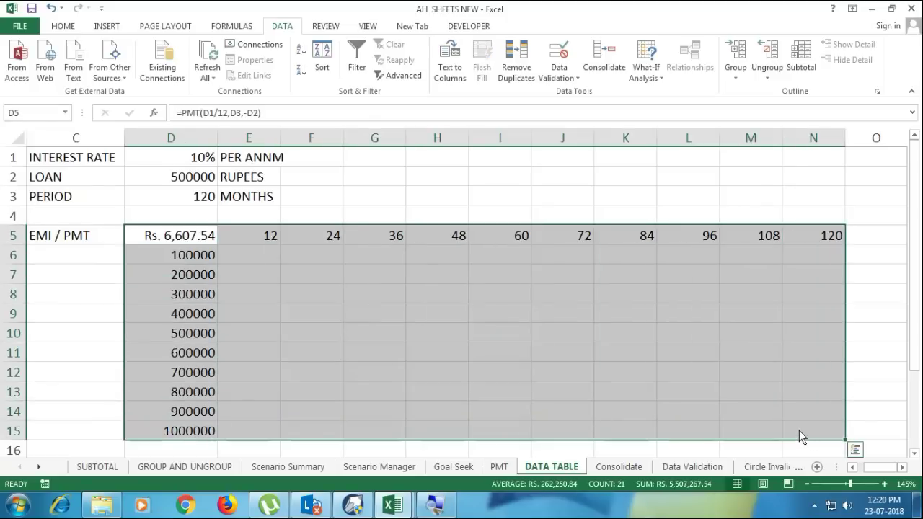
pyautogui.moveTo(177, 242); pyautogui.dragTo(801, 424)
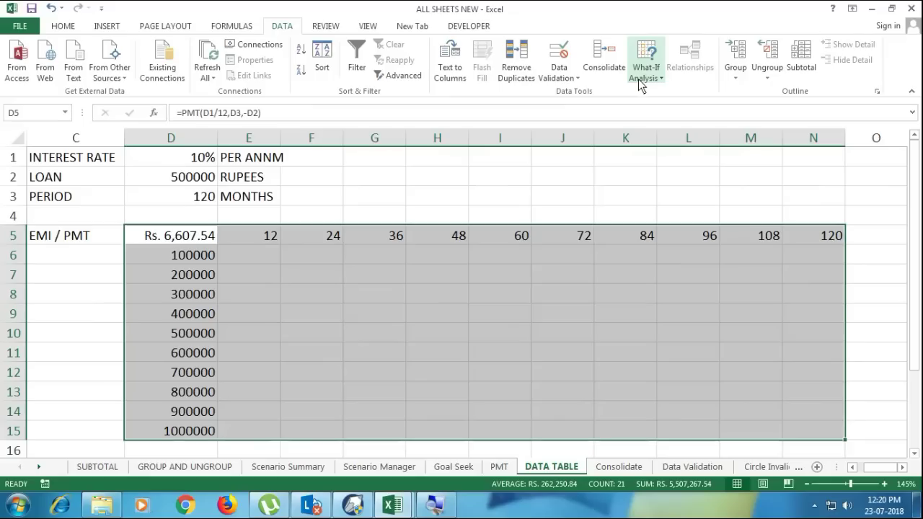
pyautogui.click(638, 79)
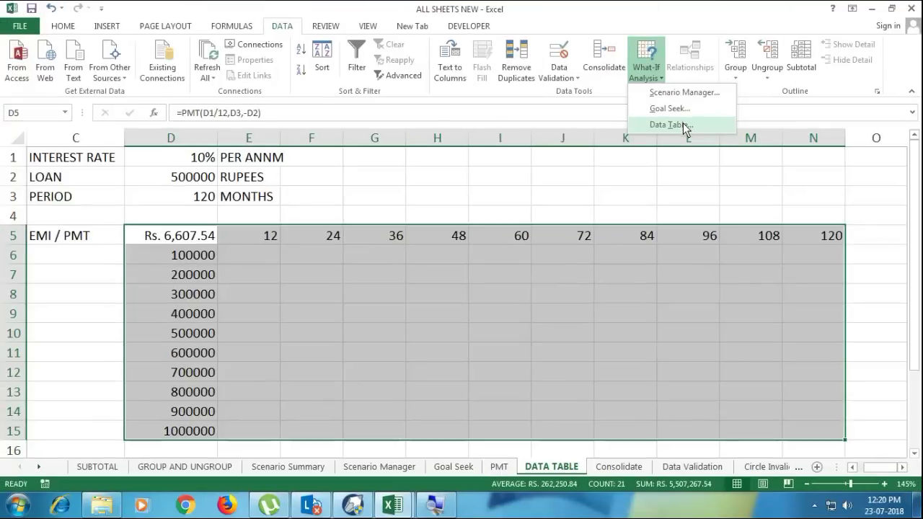
pyautogui.click(683, 124)
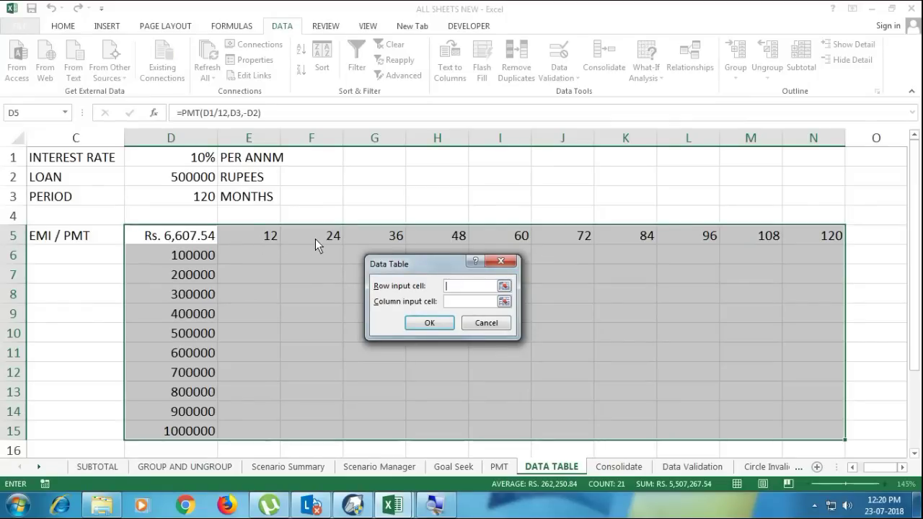
pyautogui.click(174, 197)
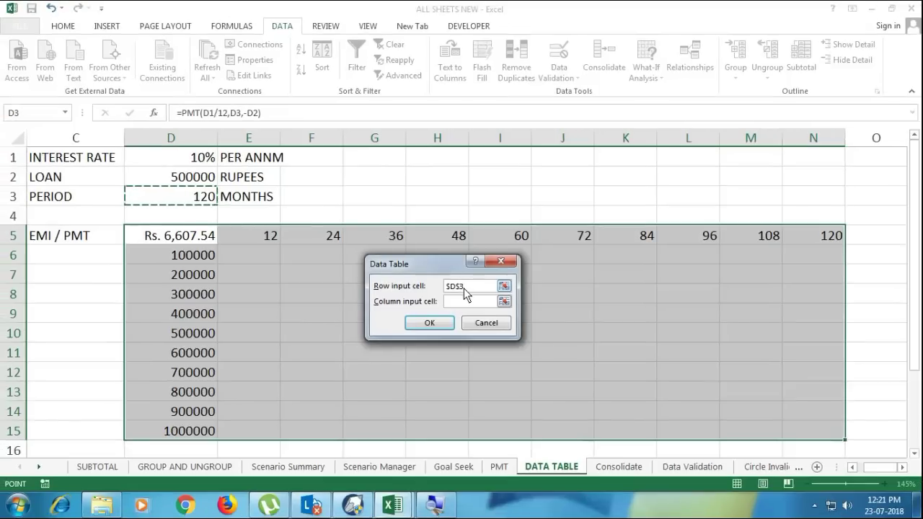
pyautogui.click(456, 305)
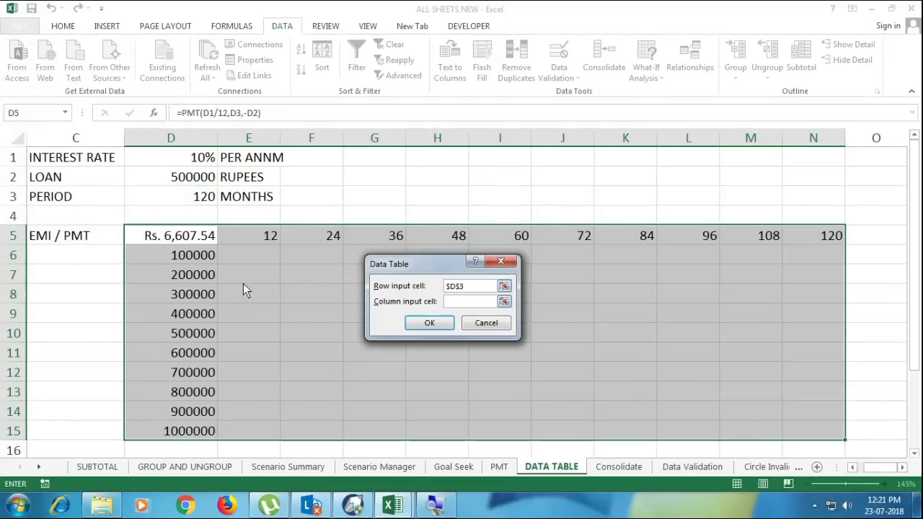
pyautogui.click(177, 185)
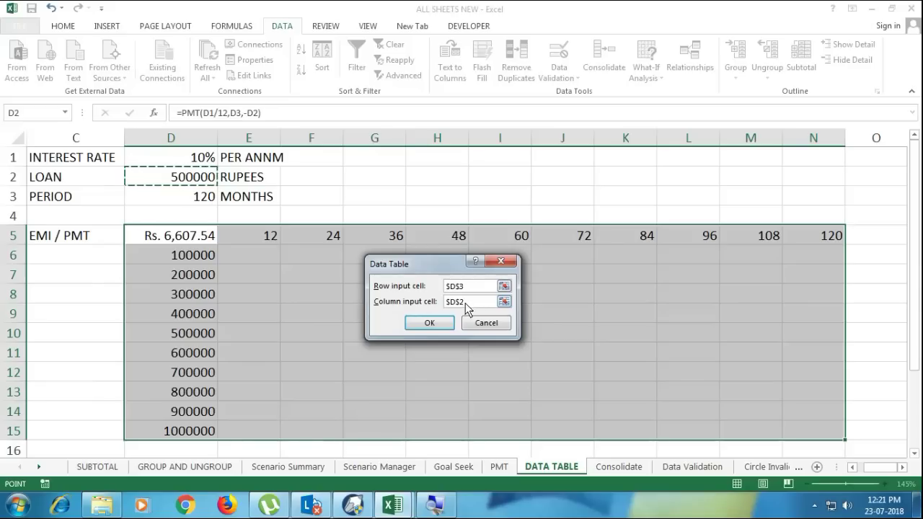
pyautogui.click(431, 323)
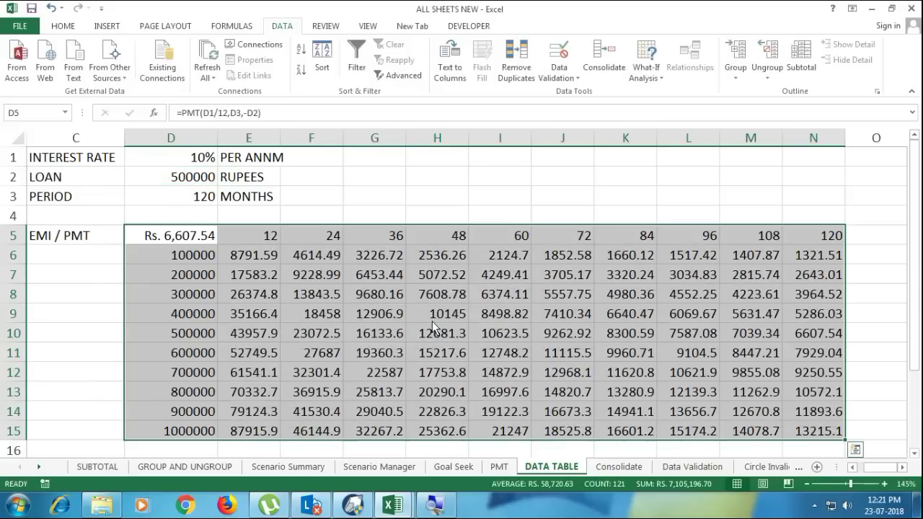
# - Inspect the data table's EMI results for the 100000 loan over 12 months and the 200000 loan over 24 months
pyautogui.click(188, 256)
pyautogui.click(261, 263)
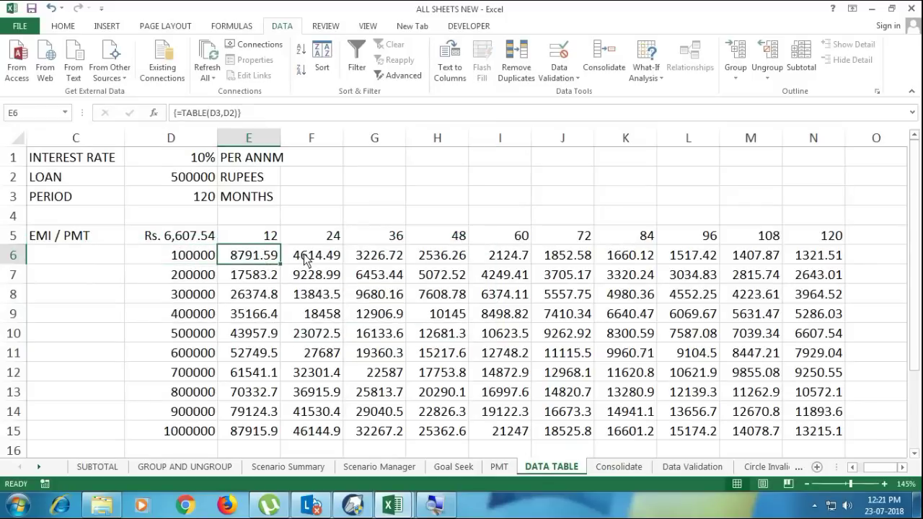
pyautogui.click(214, 281)
pyautogui.click(301, 282)
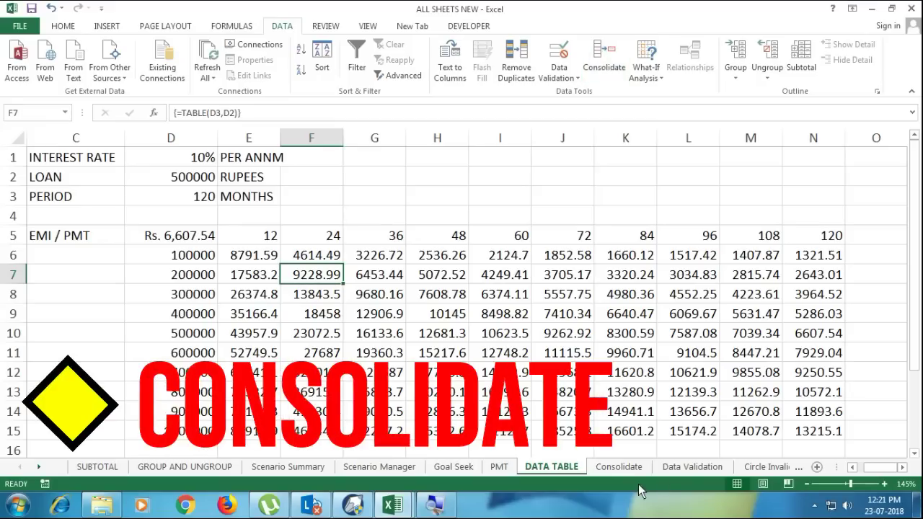
# - On the Consolidate sheet, remove all the stored source references C3:C7, G3:G7 and K3:K7 from the Consolidate settings
pyautogui.click(619, 467)
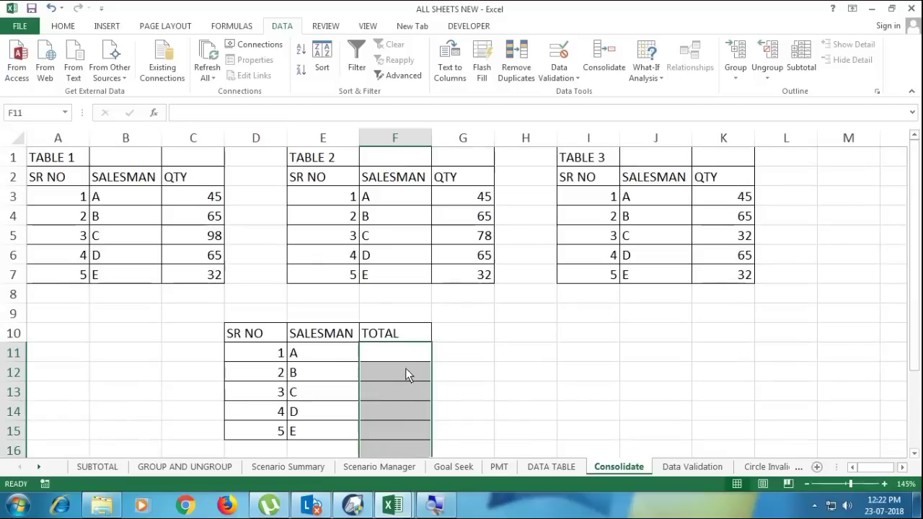
pyautogui.click(406, 373)
pyautogui.click(605, 59)
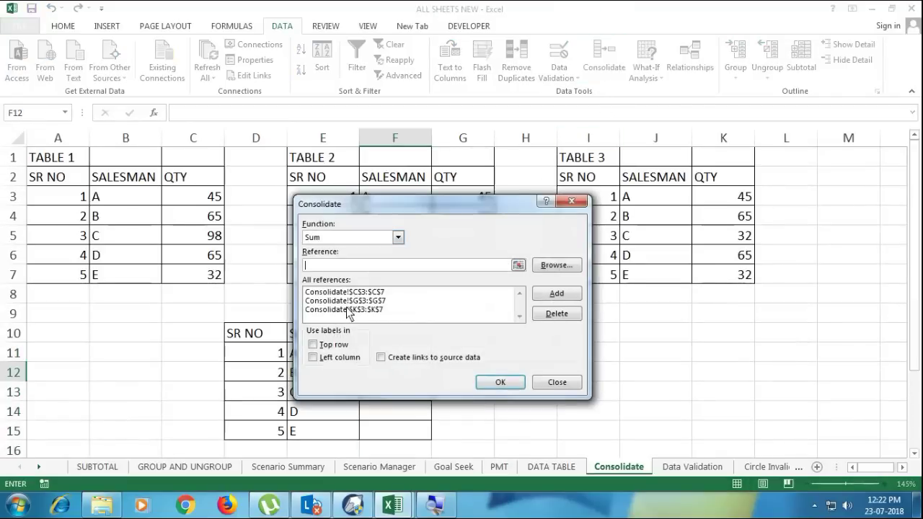
pyautogui.click(346, 309)
pyautogui.click(556, 315)
pyautogui.click(556, 315)
pyautogui.click(438, 295)
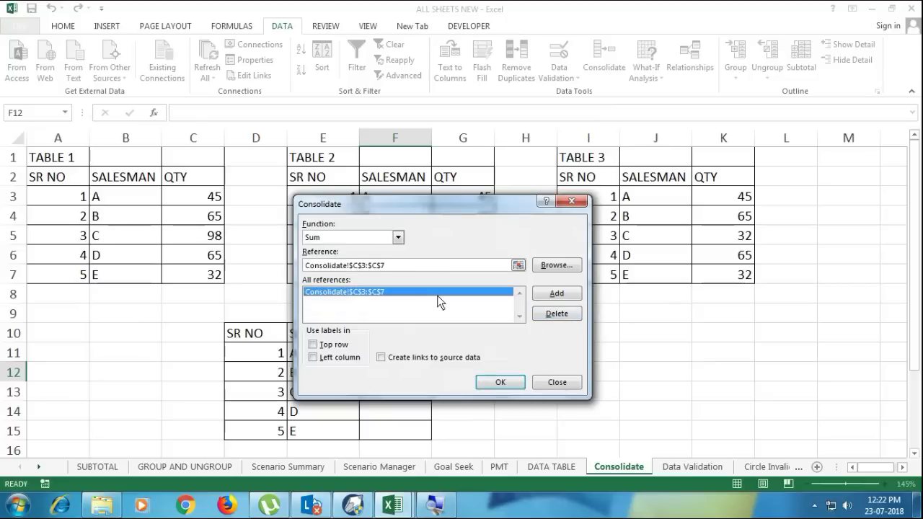
pyautogui.click(556, 314)
pyautogui.click(500, 382)
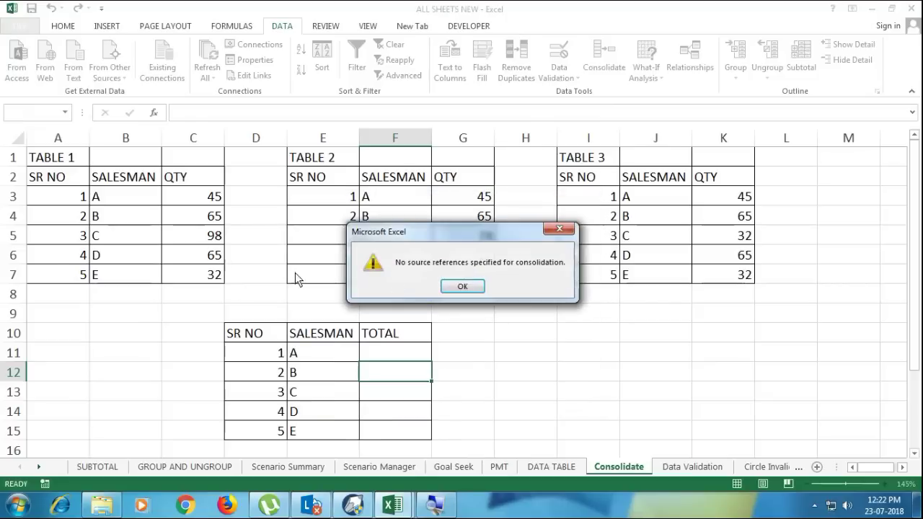
pyautogui.click(462, 287)
# - Review the salesman and quantity columns of the three tables and the empty TOTAL cells F11:F15
pyautogui.click(166, 176)
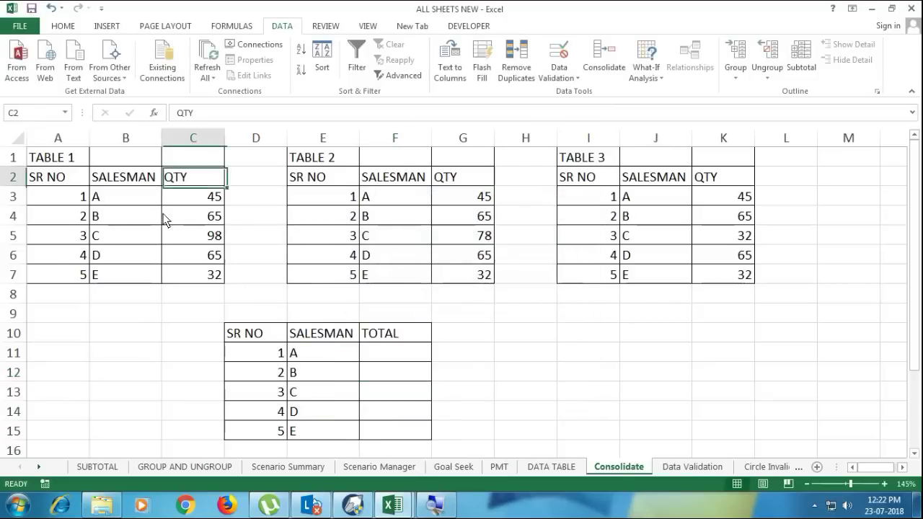
pyautogui.moveTo(165, 220); pyautogui.dragTo(150, 246)
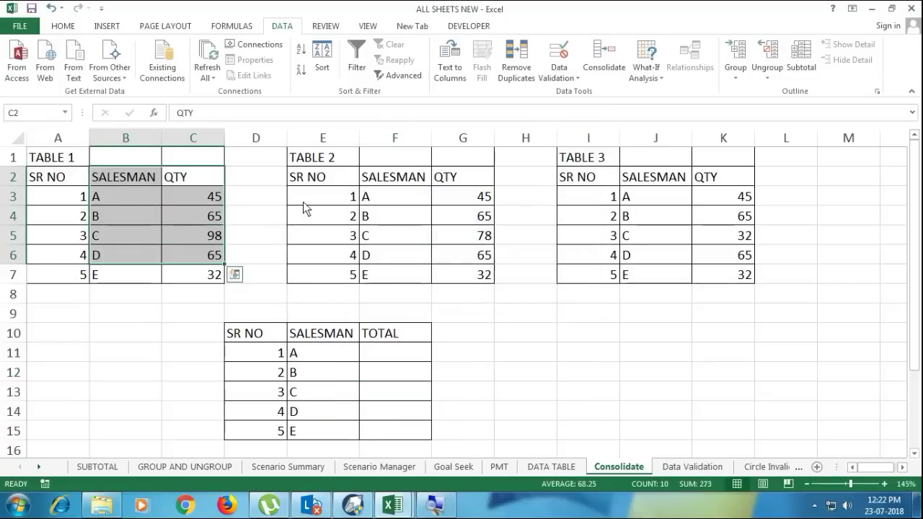
pyautogui.moveTo(140, 184); pyautogui.dragTo(126, 274)
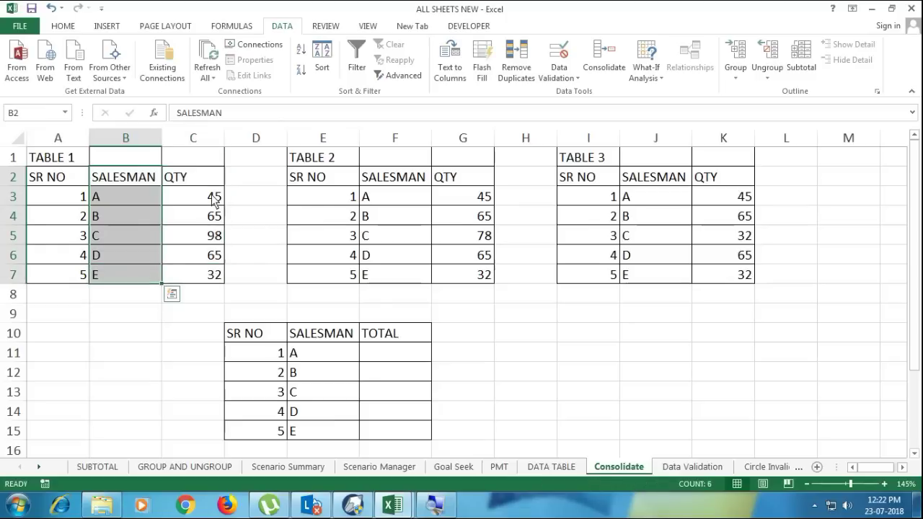
pyautogui.moveTo(193, 196); pyautogui.dragTo(256, 255)
pyautogui.moveTo(463, 196); pyautogui.dragTo(463, 275)
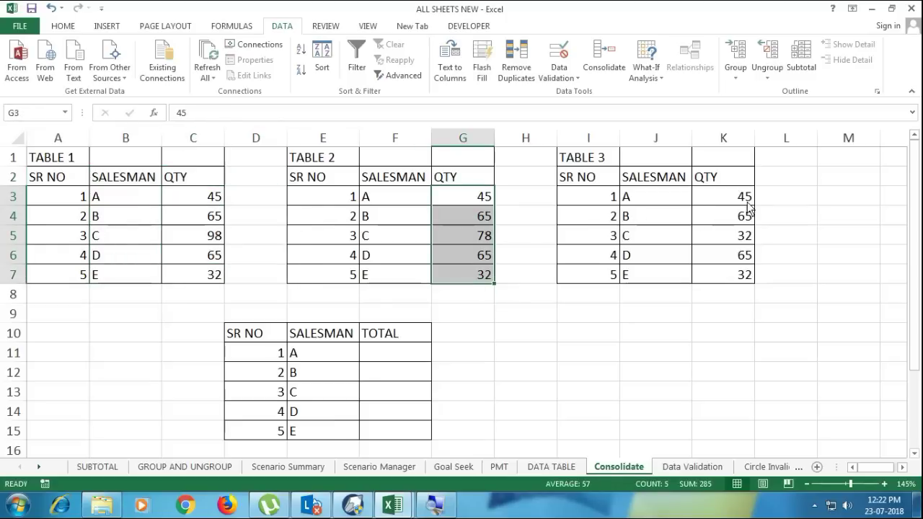
pyautogui.moveTo(725, 196); pyautogui.dragTo(725, 278)
pyautogui.moveTo(382, 357); pyautogui.dragTo(396, 441)
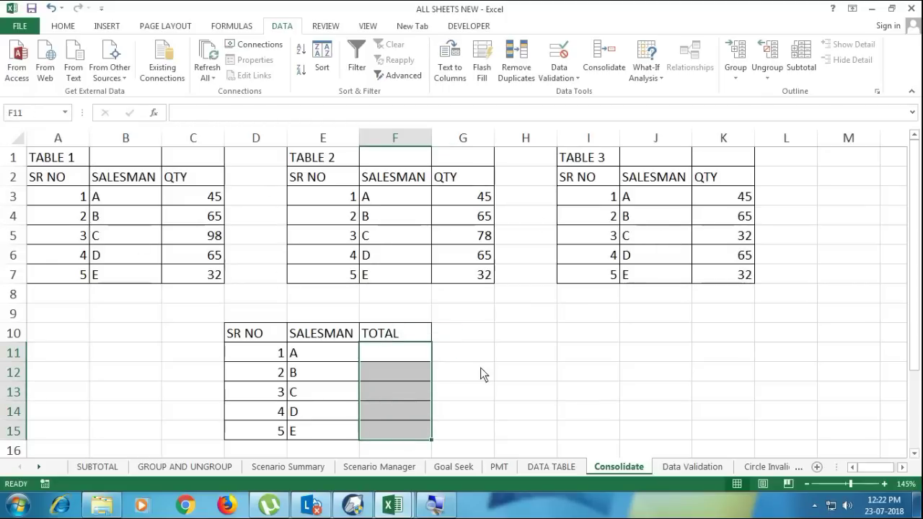
pyautogui.click(403, 374)
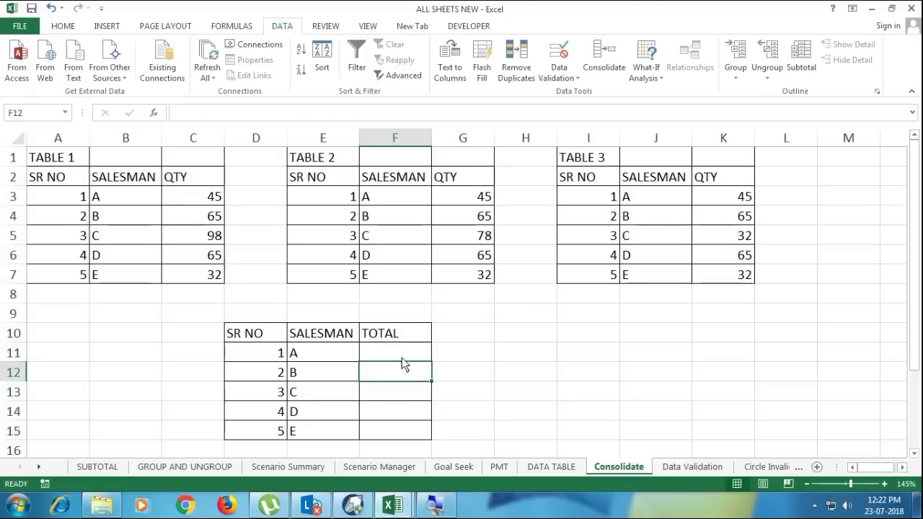
# - Consolidate the quantities in C3:C7, G3:G7 and K3:K7 into F11:F15 using the Sum function, without links to the source data
pyautogui.moveTo(398, 349); pyautogui.dragTo(396, 433)
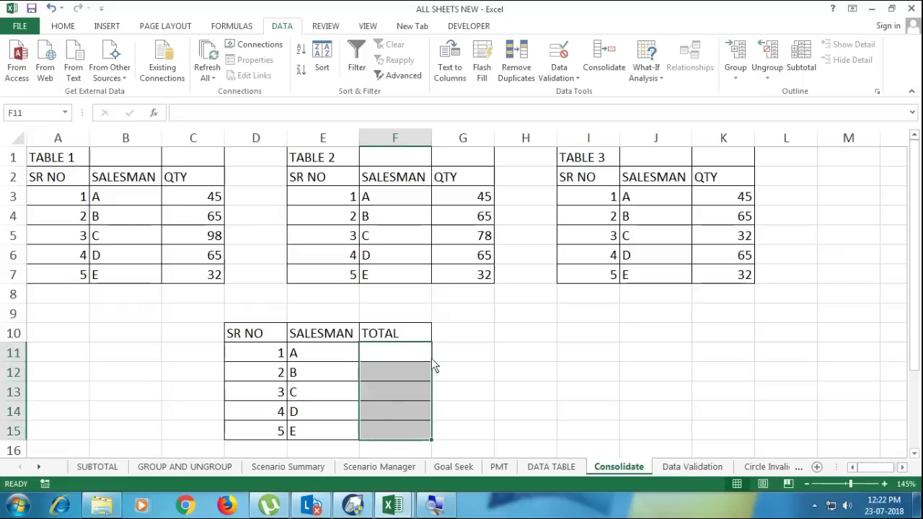
pyautogui.click(605, 56)
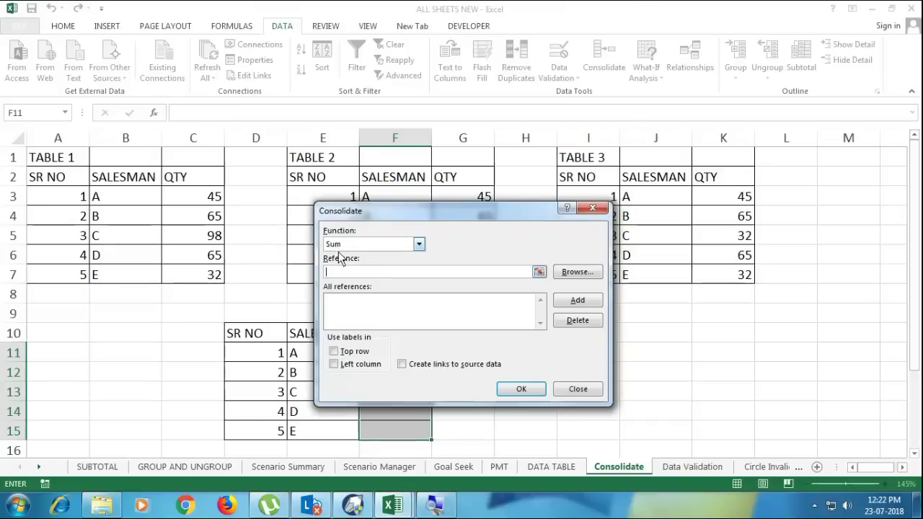
pyautogui.moveTo(193, 200); pyautogui.dragTo(196, 282)
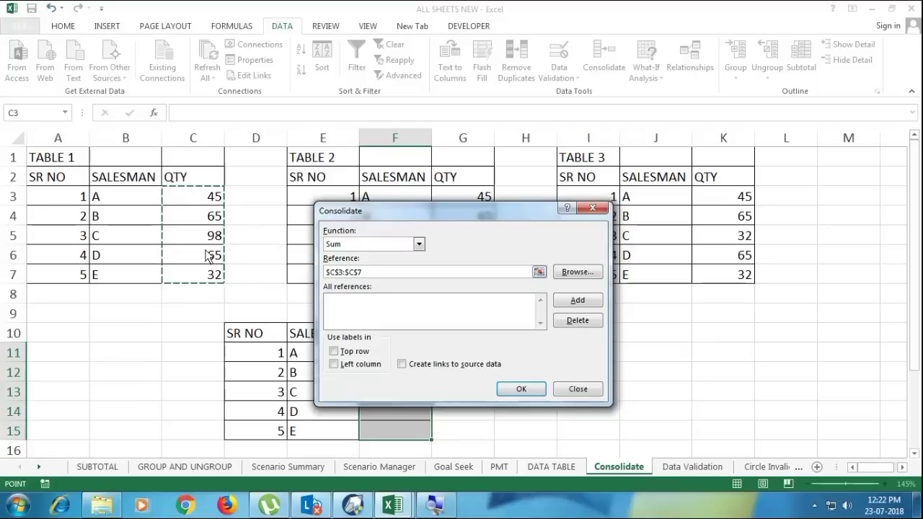
pyautogui.click(578, 300)
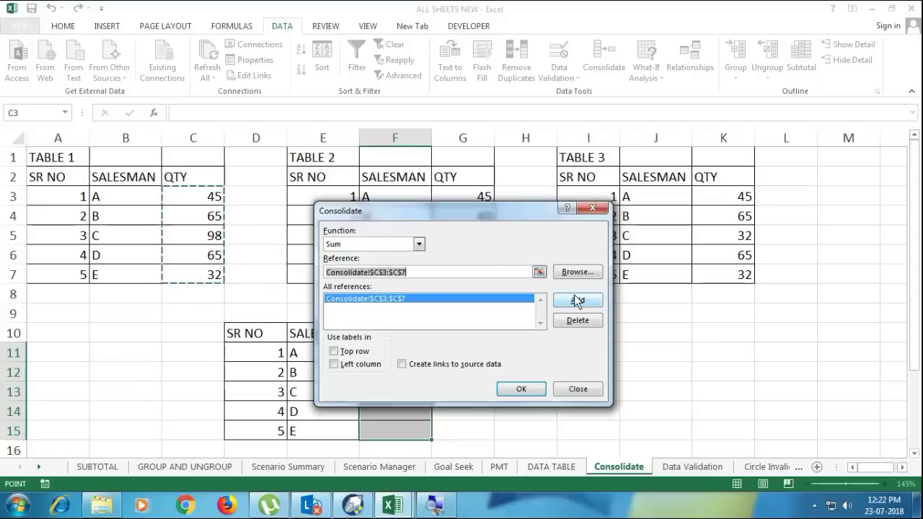
pyautogui.moveTo(475, 216); pyautogui.dragTo(267, 210)
pyautogui.moveTo(466, 197); pyautogui.dragTo(480, 276)
pyautogui.click(361, 307)
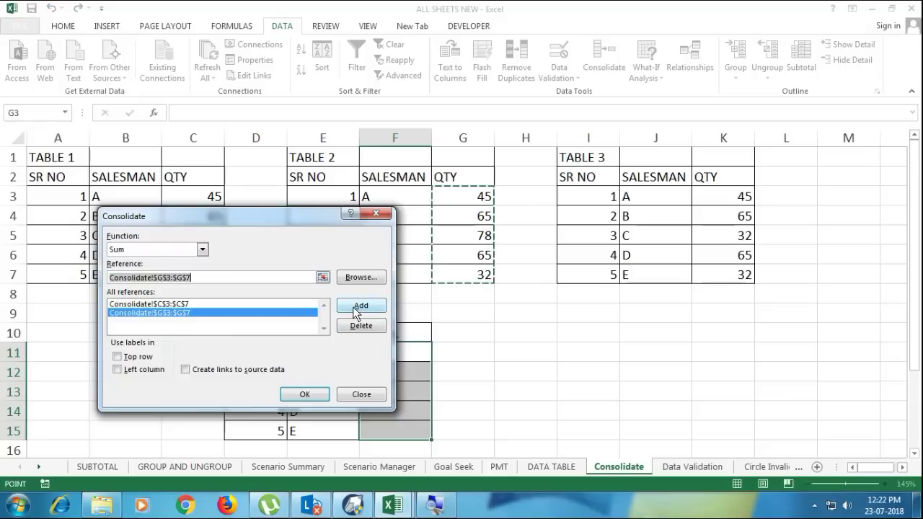
pyautogui.moveTo(737, 194); pyautogui.dragTo(729, 274)
pyautogui.click(360, 306)
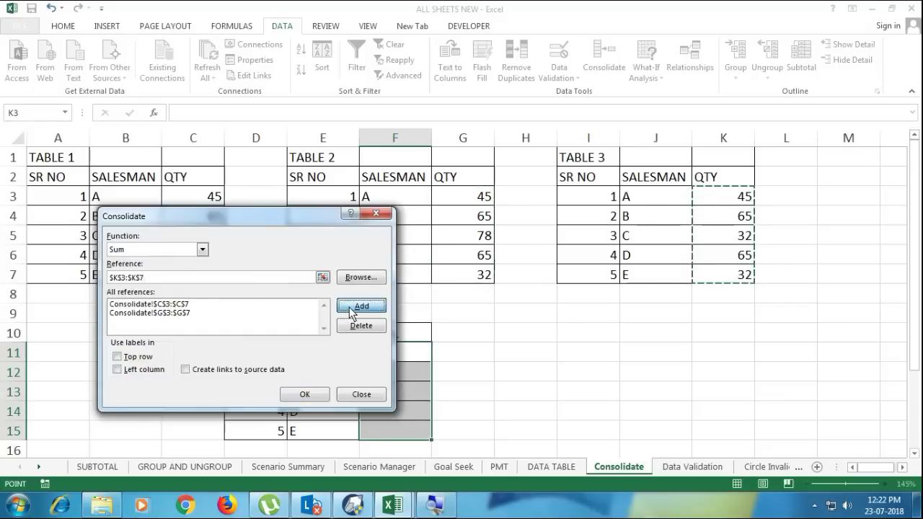
pyautogui.click(304, 393)
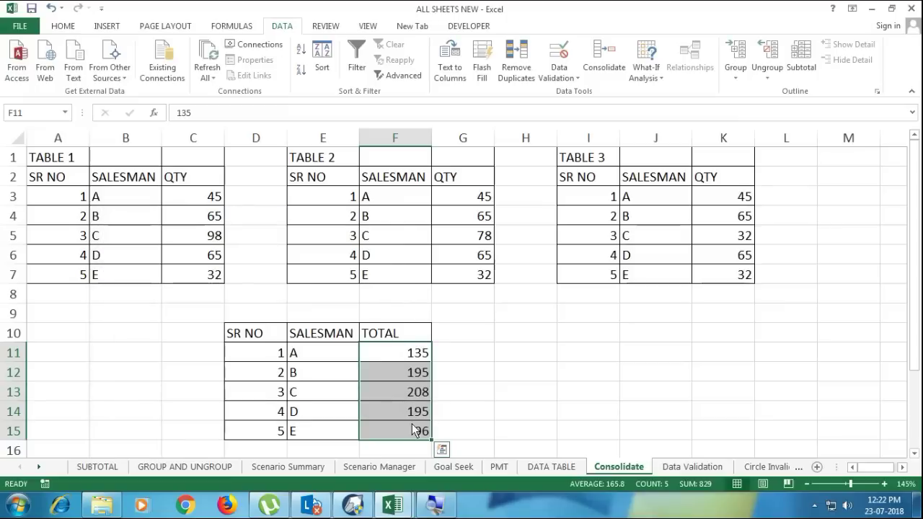
# - Change salesman A's quantity in Table 1 (C3) to 120 and compare it with the consolidated total
pyautogui.click(205, 205)
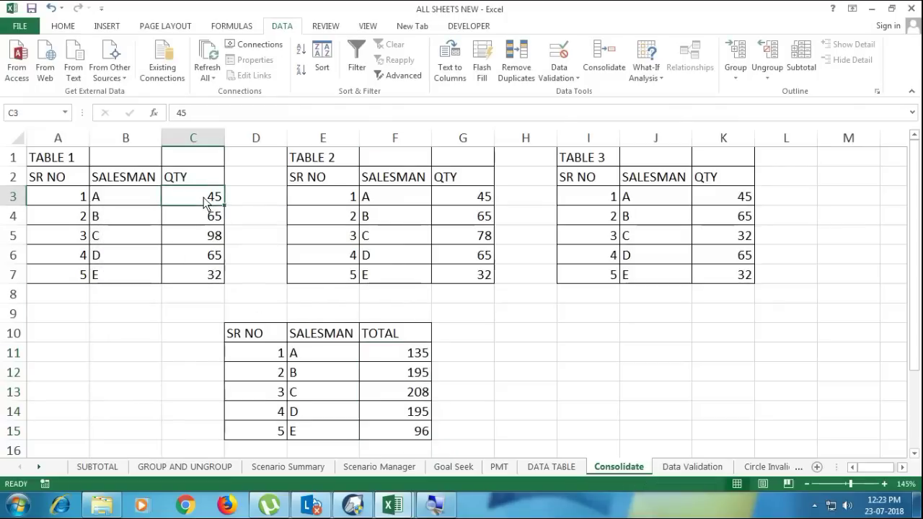
pyautogui.write('120')
pyautogui.press('Return')
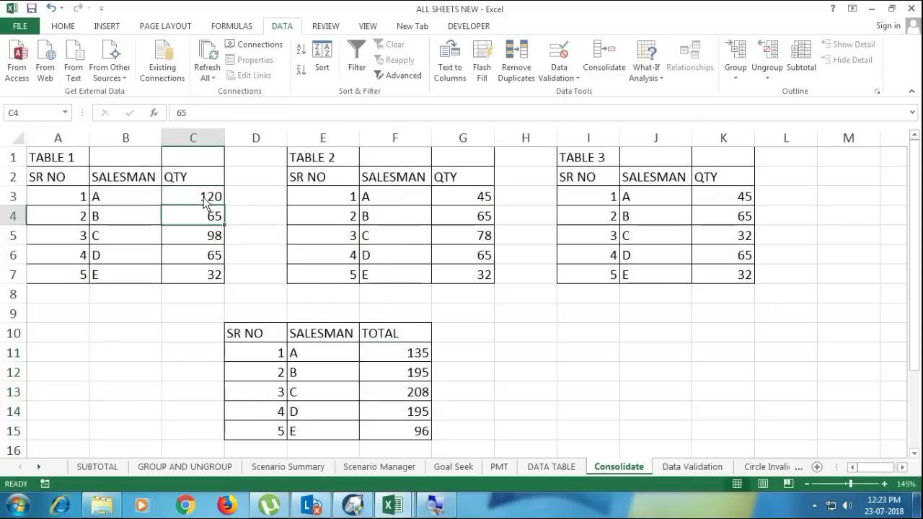
pyautogui.click(204, 200)
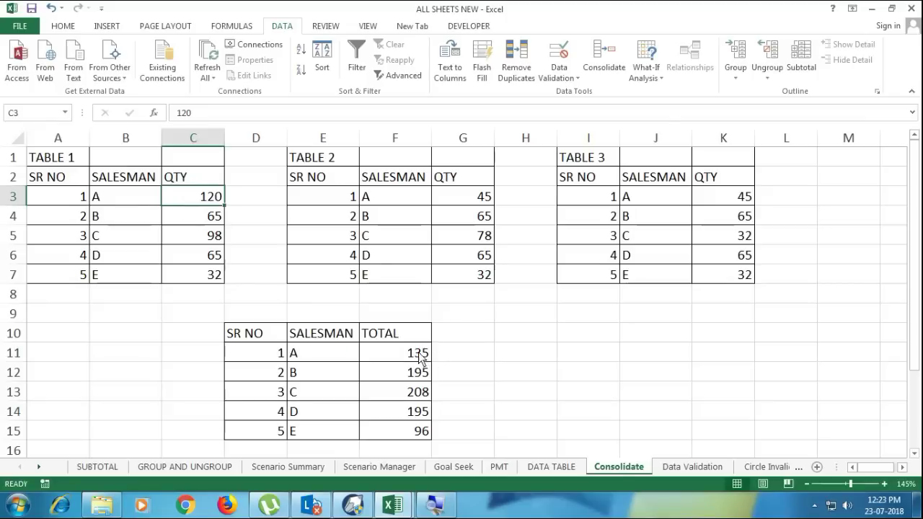
# - Rerun the consolidation of the three tables' quantities into the TOTAL cells F11:F15 with the stored source ranges
pyautogui.moveTo(421, 353); pyautogui.dragTo(417, 429)
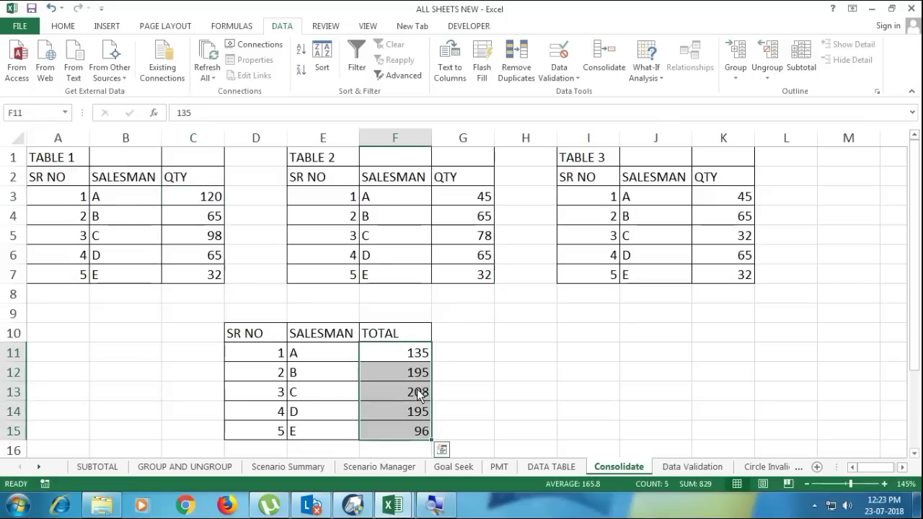
pyautogui.click(604, 72)
pyautogui.click(304, 395)
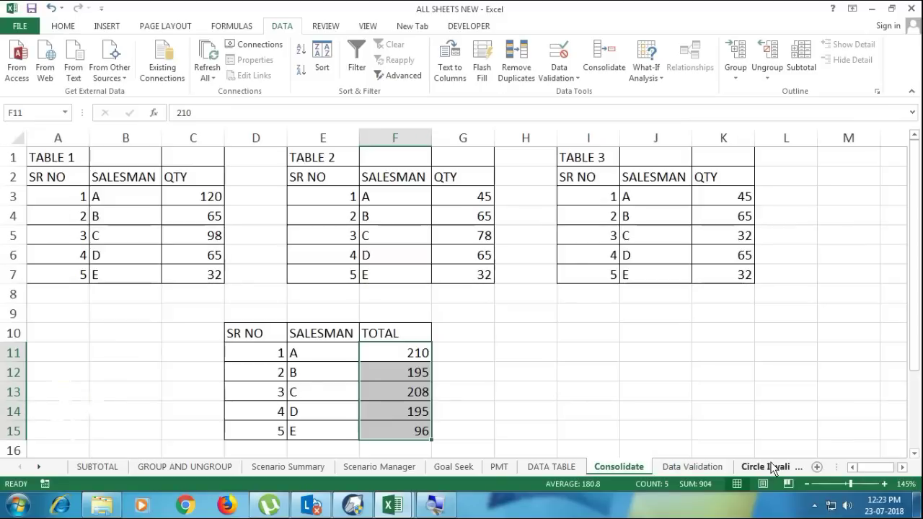
# - Go to the Data Validation sheet and autofit the LIST column D to its contents
pyautogui.click(671, 468)
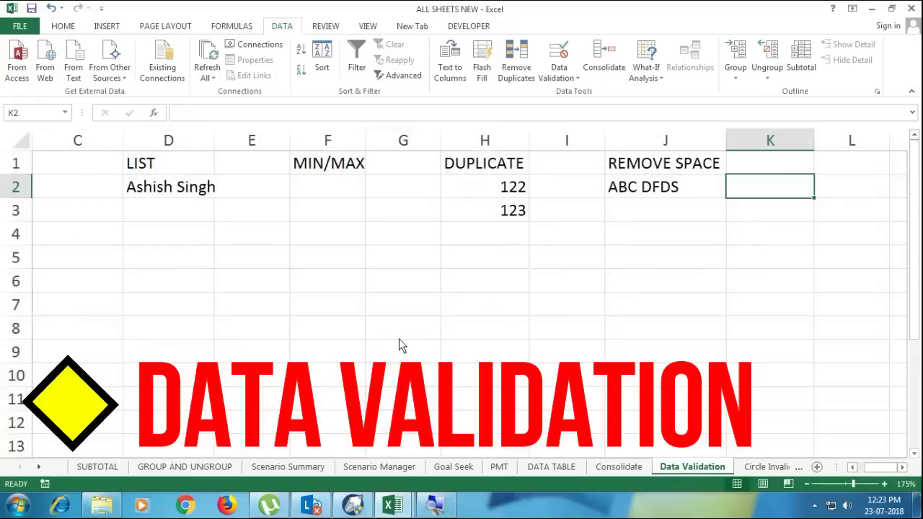
pyautogui.click(200, 232)
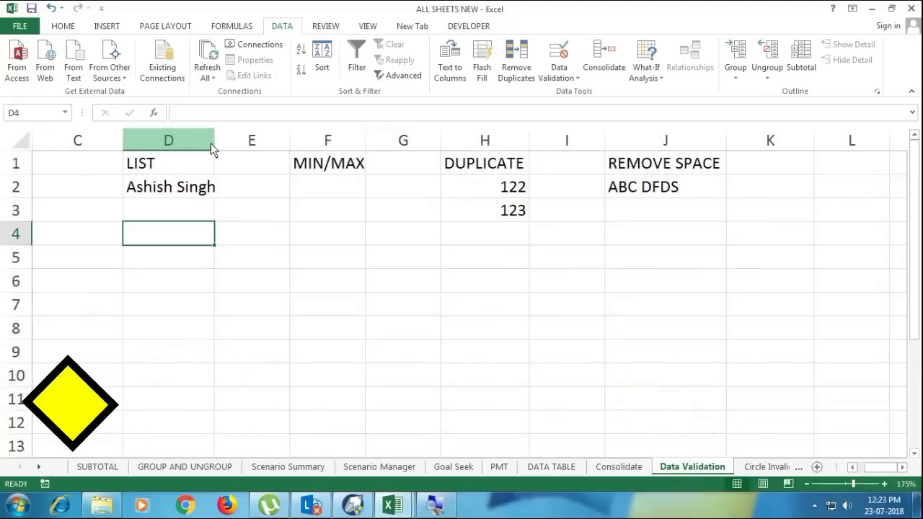
pyautogui.doubleClick(214, 142)
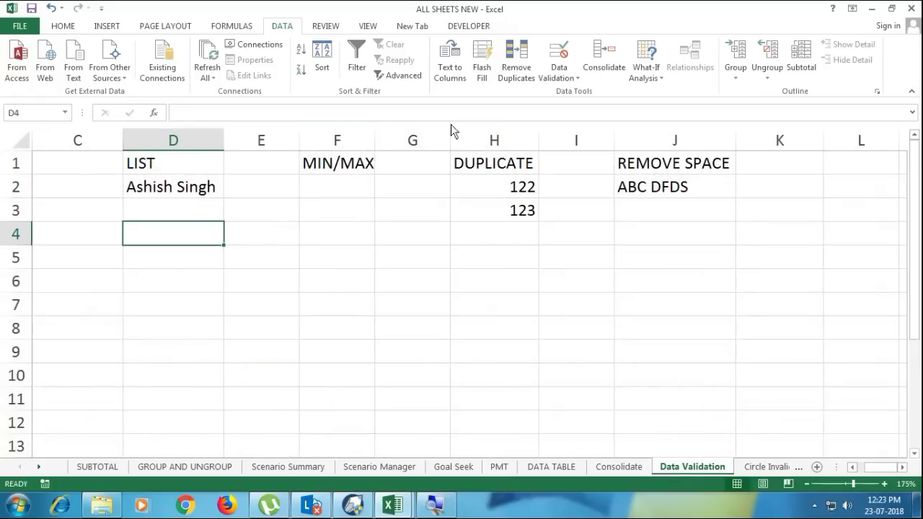
# - Review the data validation commands and the sheet's example cells for employee names, contact numbers, LIST and MIN/MAX
pyautogui.click(558, 78)
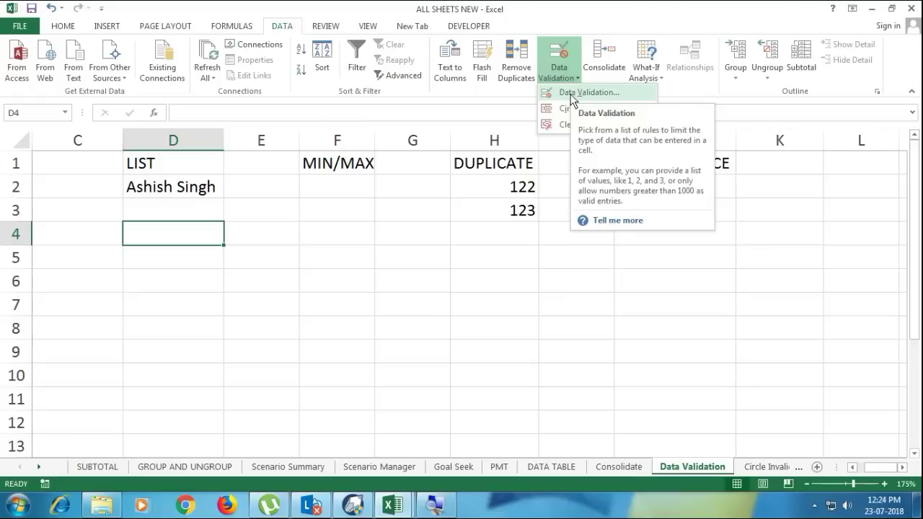
pyautogui.click(157, 214)
pyautogui.click(158, 194)
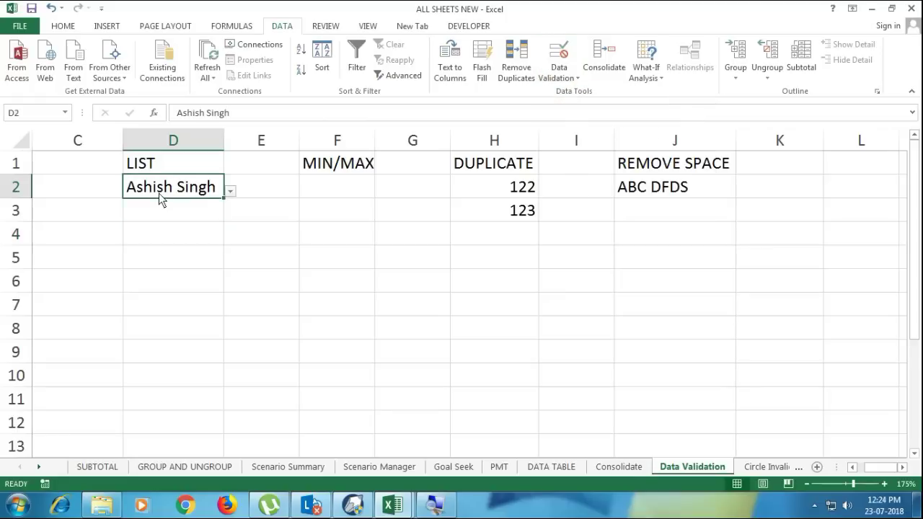
pyautogui.moveTo(96, 204); pyautogui.dragTo(202, 189)
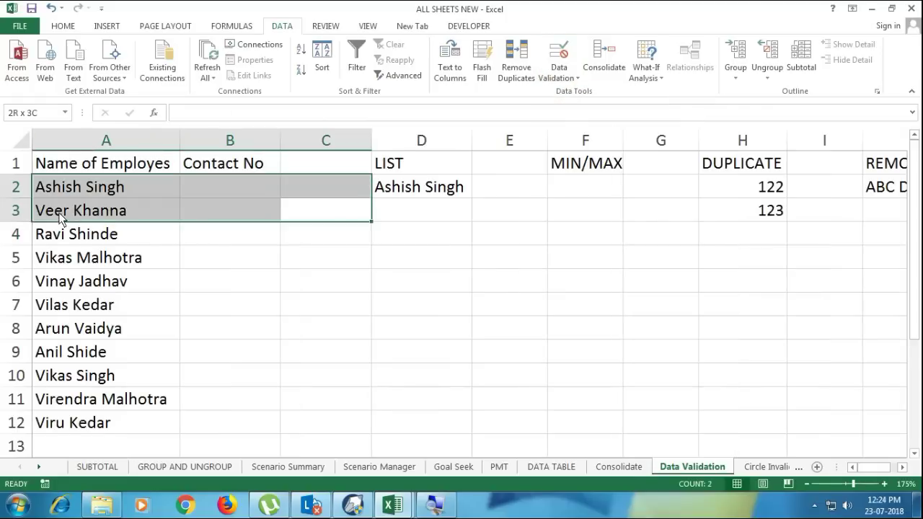
pyautogui.click(263, 235)
pyautogui.click(245, 187)
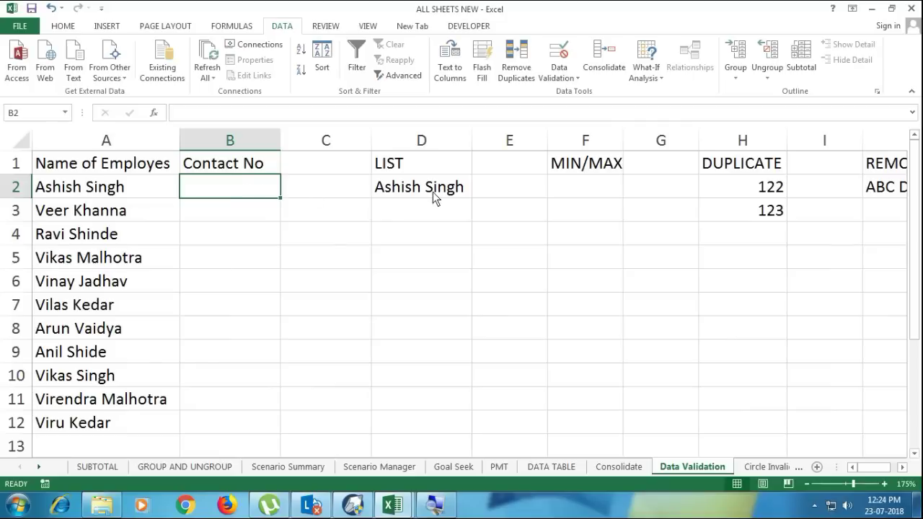
pyautogui.click(583, 191)
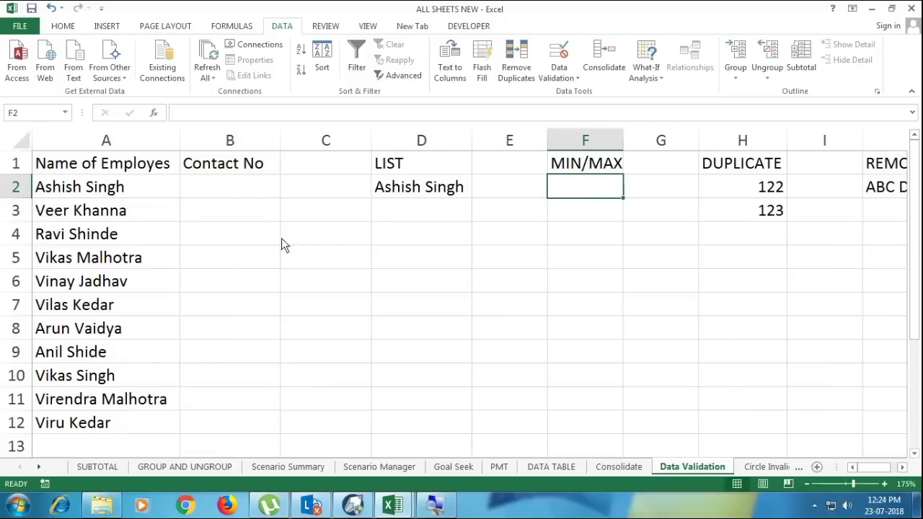
# - Clear all existing validation criteria in the data validation settings of the Contact No column B and show the allowed data types
pyautogui.click(230, 140)
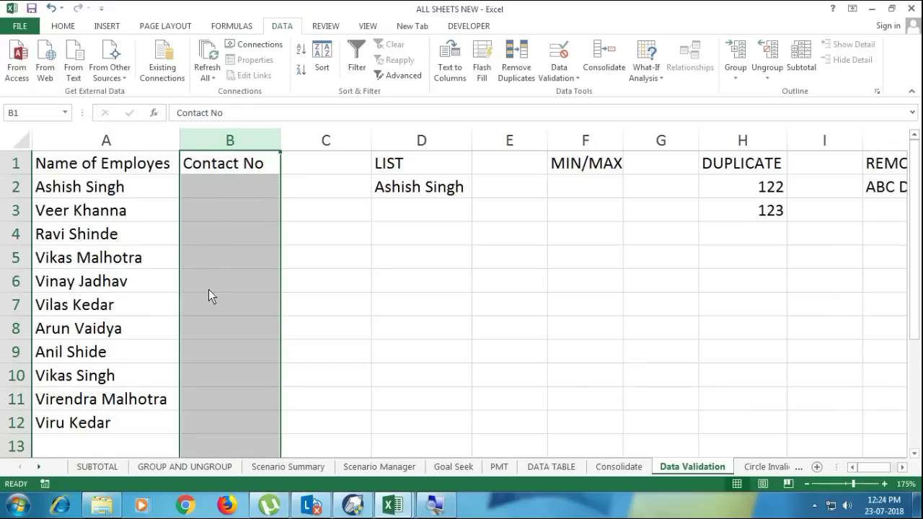
pyautogui.click(226, 168)
pyautogui.click(231, 140)
pyautogui.click(560, 72)
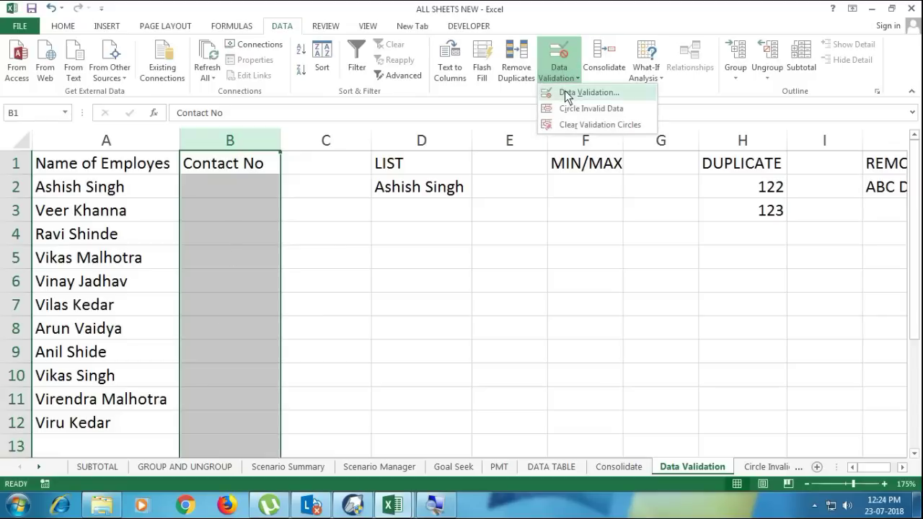
pyautogui.click(569, 91)
pyautogui.click(406, 286)
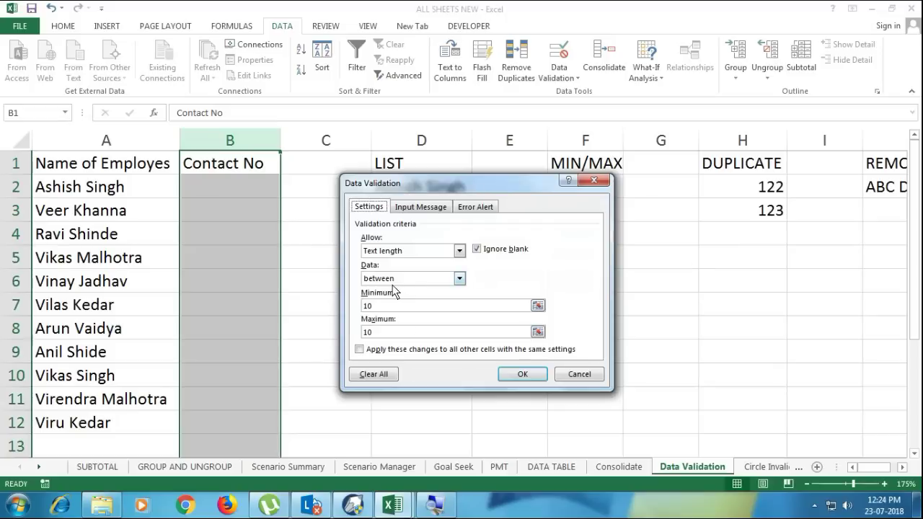
pyautogui.click(384, 374)
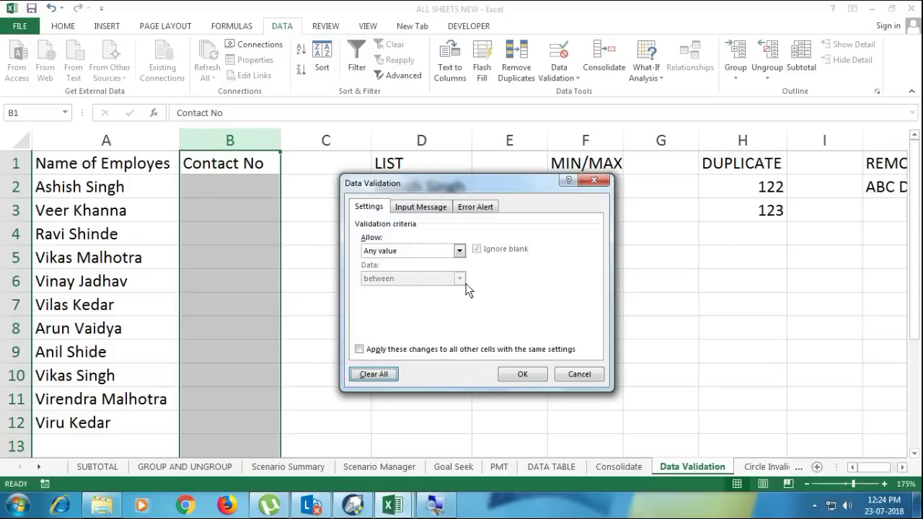
pyautogui.click(443, 254)
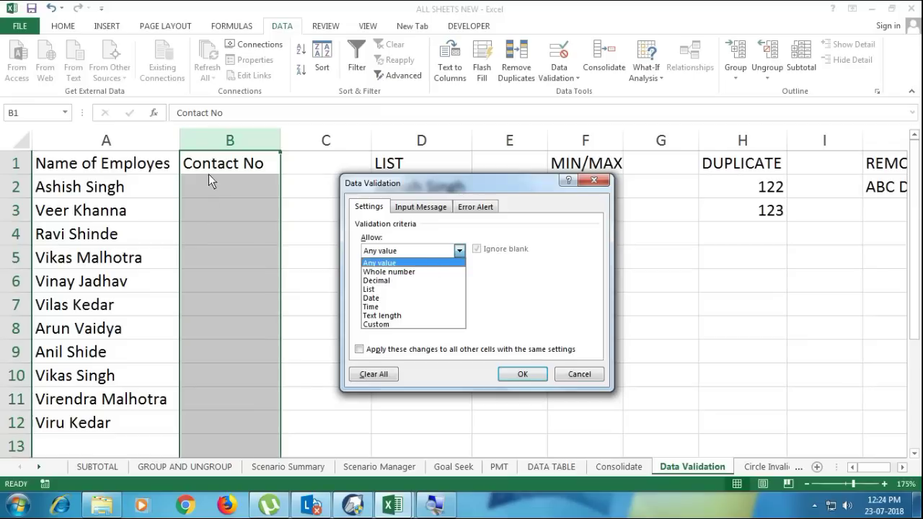
# - Restrict the Contact No column to a text length between a minimum of 10 and a maximum of 10
pyautogui.click(382, 316)
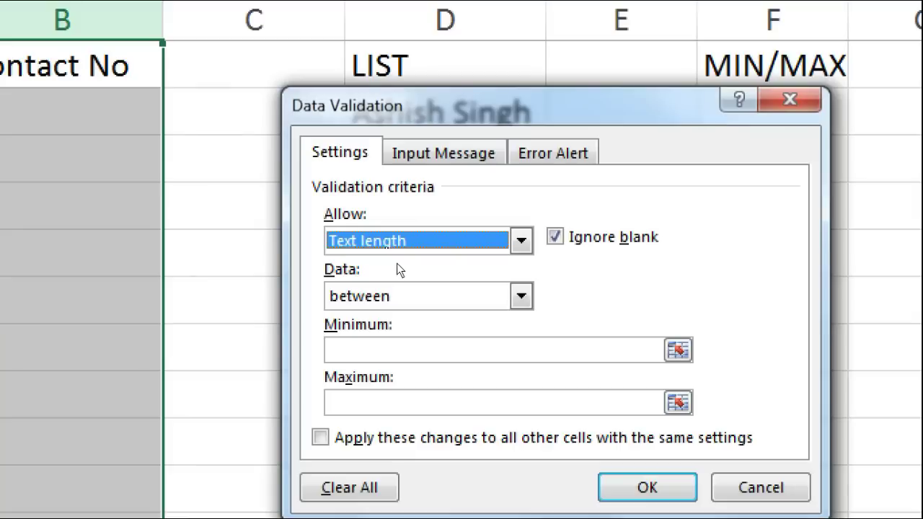
pyautogui.press('Tab')
pyautogui.press('Tab')
pyautogui.write('10')
pyautogui.press('Tab')
pyautogui.write('10')
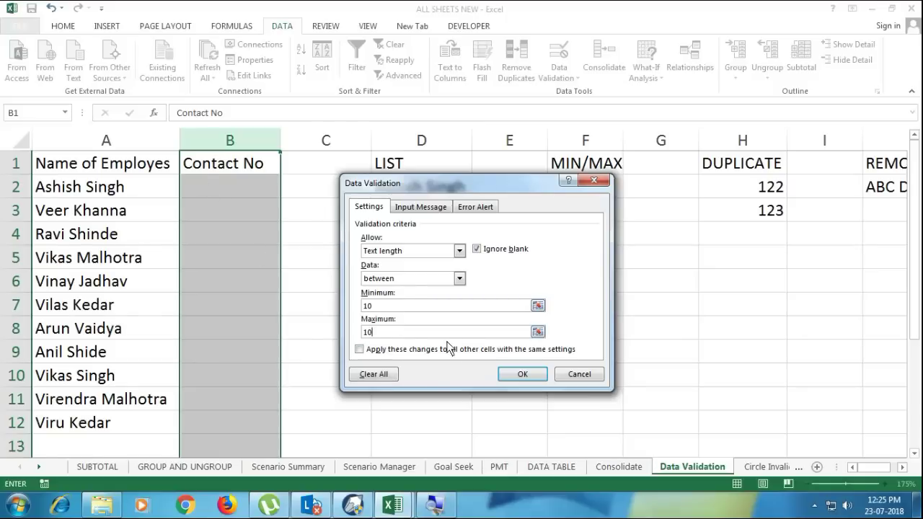
pyautogui.click(518, 375)
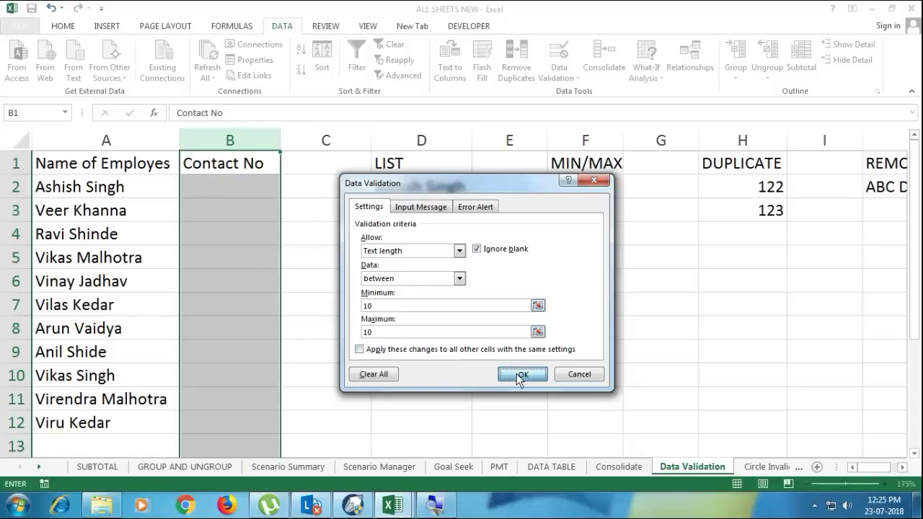
# - Test the length rule by trying to enter 98989 in cell B2, then discard the entry
pyautogui.click(251, 187)
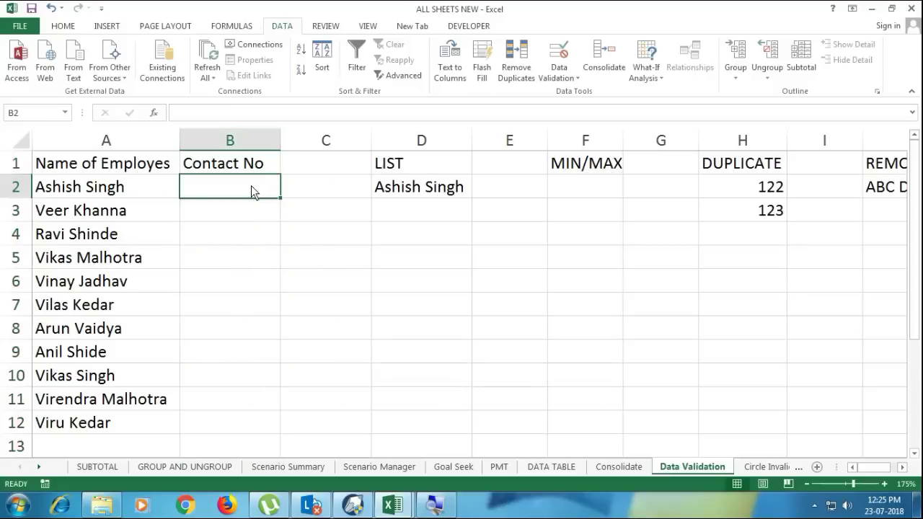
pyautogui.write('98989')
pyautogui.press('Return')
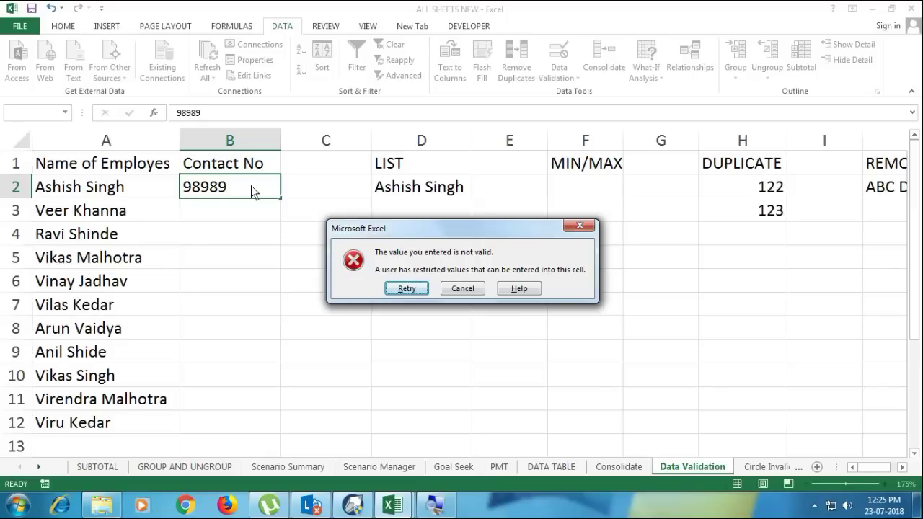
pyautogui.press('Escape')
# - Enter a ten-digit contact number in cell B2
pyautogui.write('981945')
pyautogui.press('BackSpace')
pyautogui.press('BackSpace')
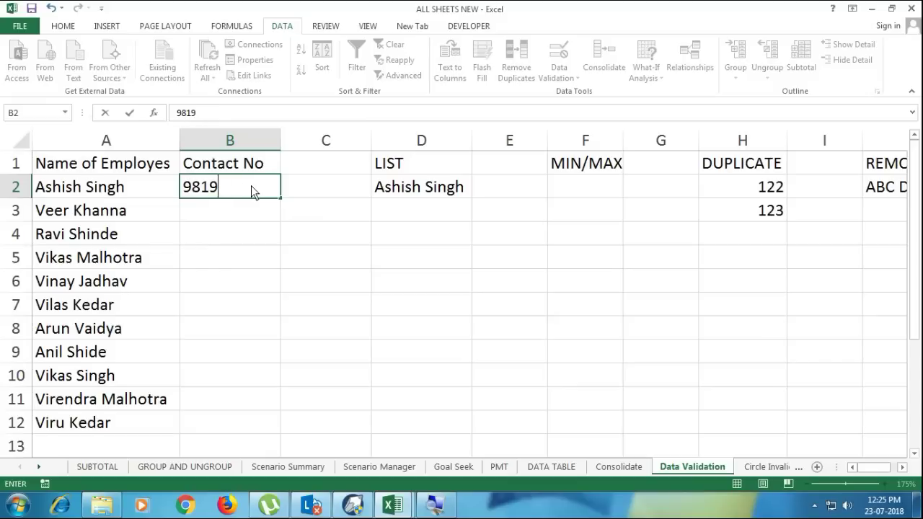
pyautogui.write('999999')
pyautogui.press('Return')
# - Try to append an extra digit 3 to the contact number in B2, then clear the cell
pyautogui.click(252, 191)
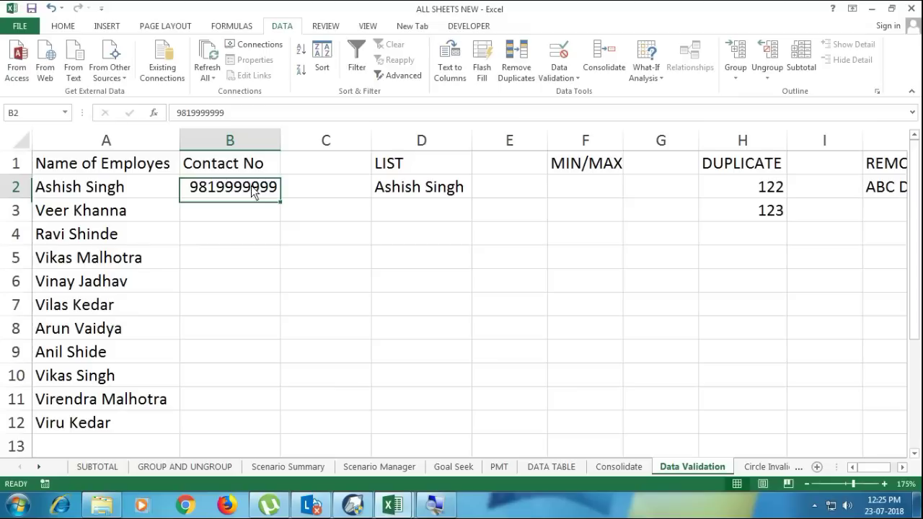
pyautogui.doubleClick(252, 191)
pyautogui.write('3')
pyautogui.press('Return')
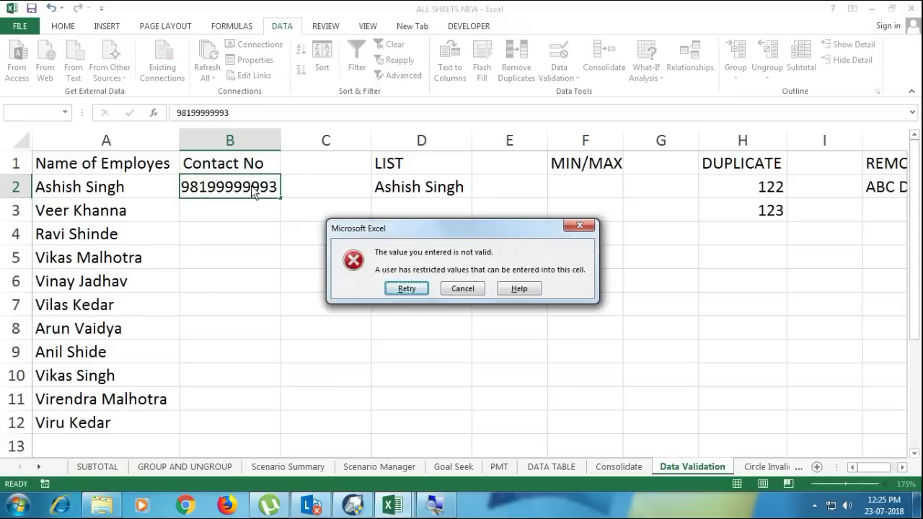
pyautogui.press('Return')
pyautogui.press('BackSpace')
pyautogui.press('Escape')
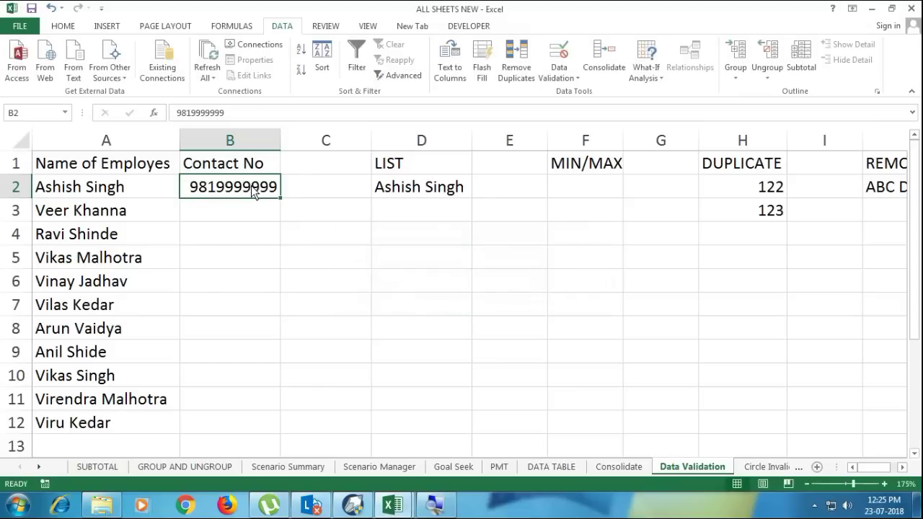
pyautogui.press('Delete')
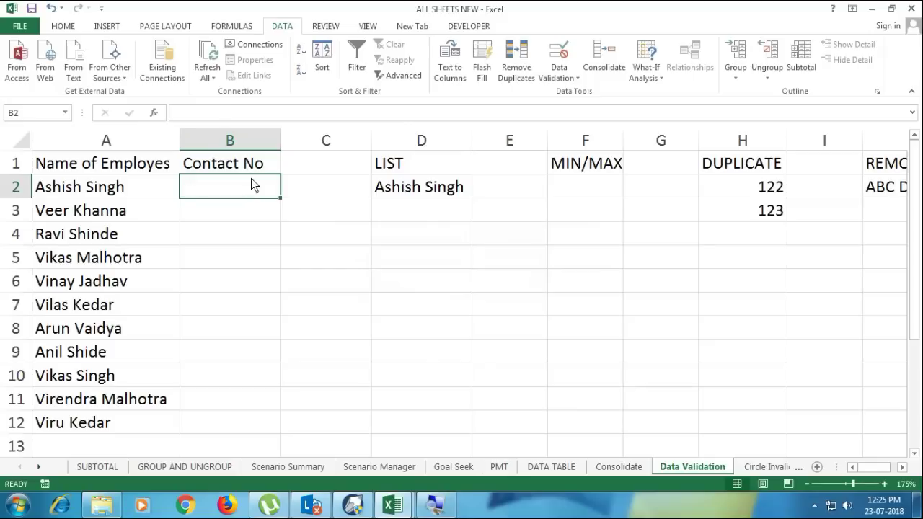
# - Add an input message to the Contact No column's validation, titled ENTER CONTACT NO with the text ENTER 10 DIGITS ONLY
pyautogui.click(251, 138)
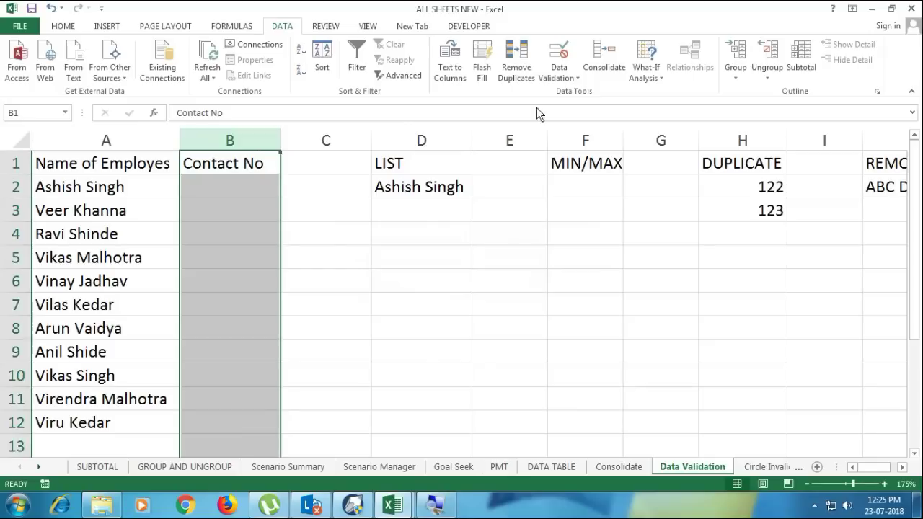
pyautogui.click(558, 72)
pyautogui.click(572, 93)
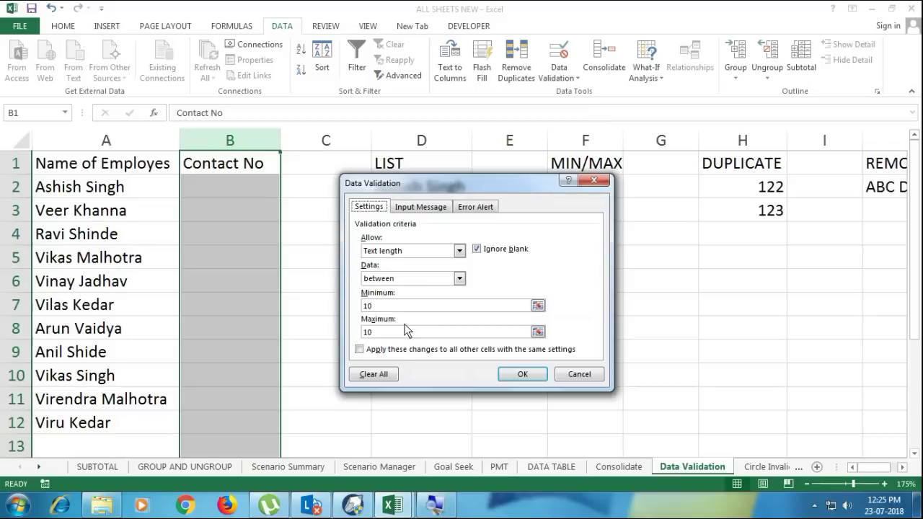
pyautogui.click(417, 207)
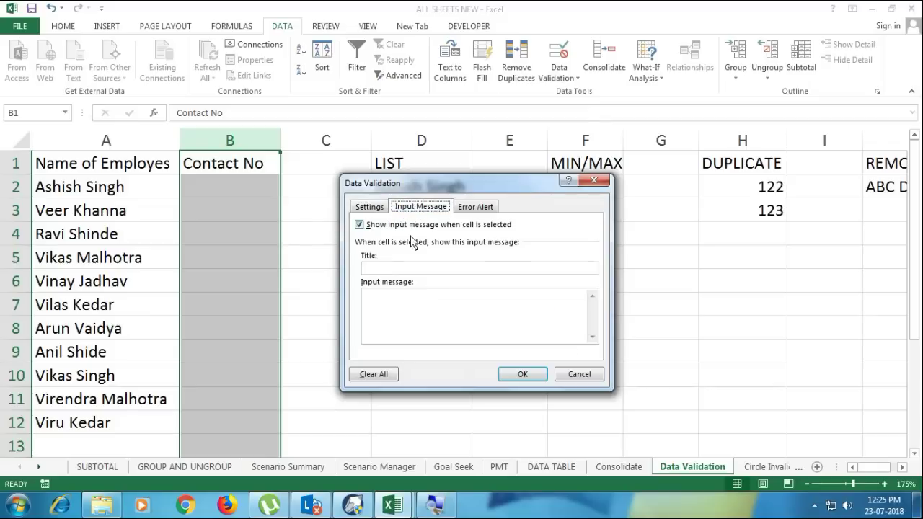
pyautogui.click(383, 268)
pyautogui.write('ENTER CONTACT ')
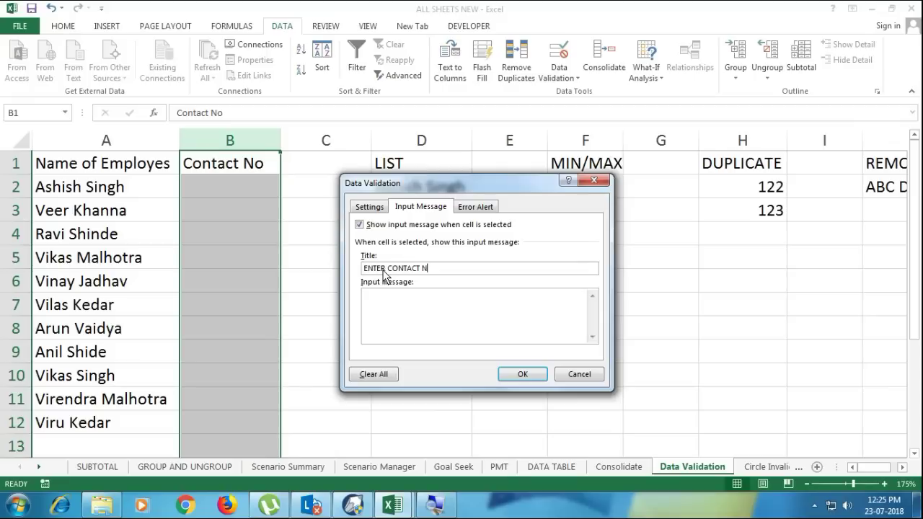
pyautogui.write('NO ENTER 10 DIGITS ONLY')
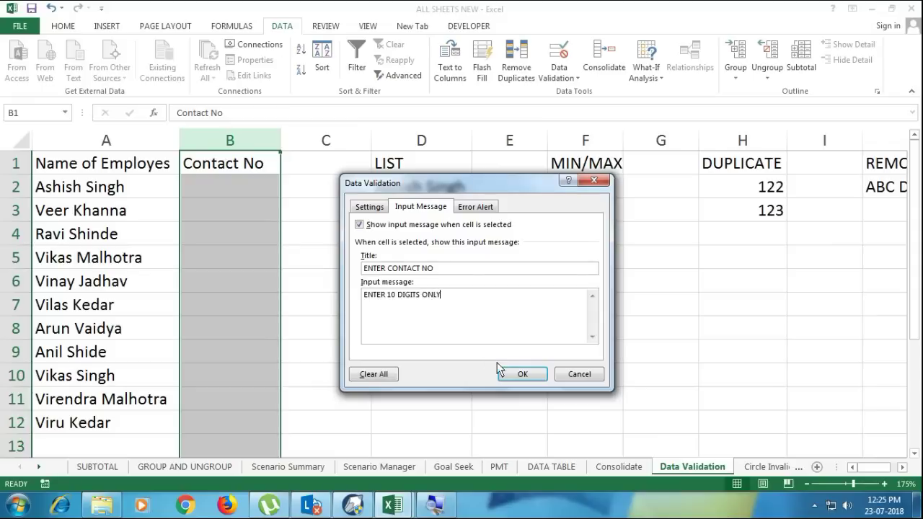
pyautogui.click(521, 374)
# - Move through the cells of the Contact No column to check the input message on each one
pyautogui.click(229, 238)
pyautogui.press('Down')
pyautogui.press('Down')
pyautogui.press('Down')
pyautogui.press('Down')
pyautogui.press('Down')
pyautogui.press('Down')
pyautogui.press('Down')
pyautogui.press('Down')
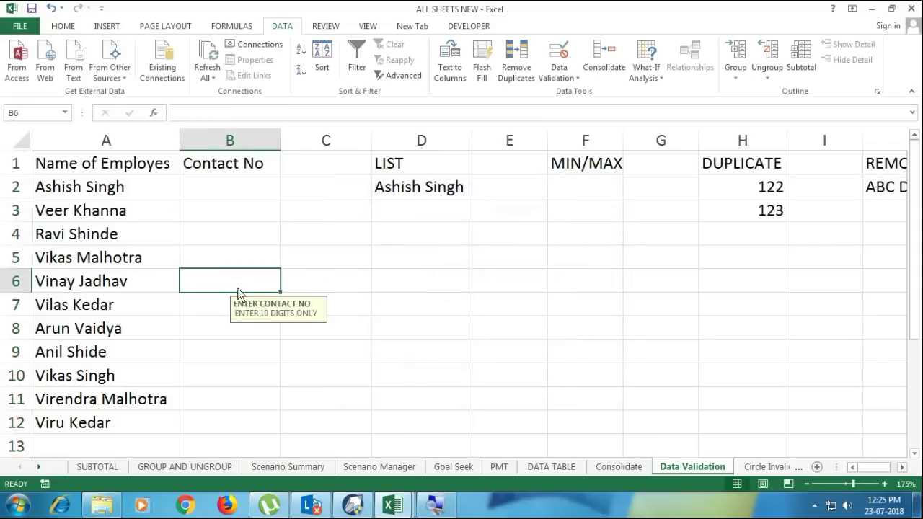
pyautogui.press('Up')
pyautogui.press('Up')
pyautogui.press('Up')
pyautogui.press('Up')
pyautogui.press('Up')
pyautogui.press('Up')
pyautogui.press('Up')
pyautogui.press('Up')
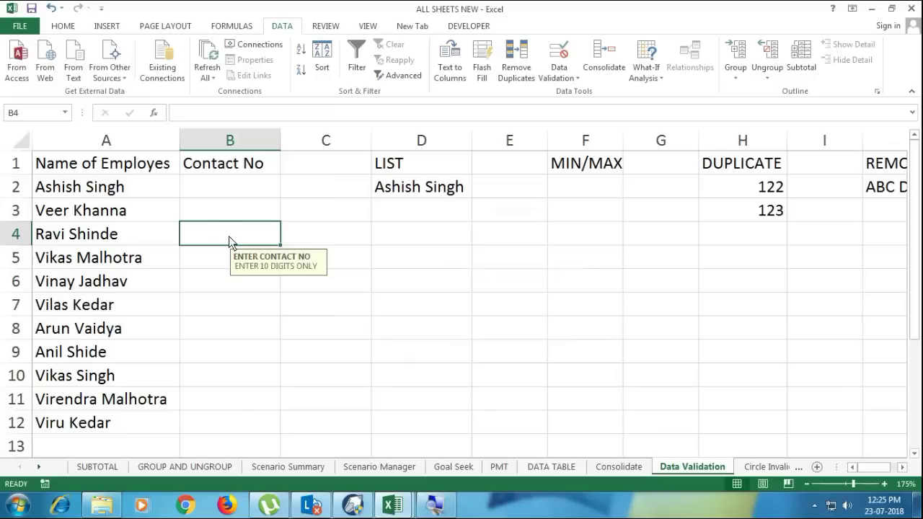
# - Review the error alert settings in the Contact No column's data validation and close them without edits
pyautogui.click(231, 139)
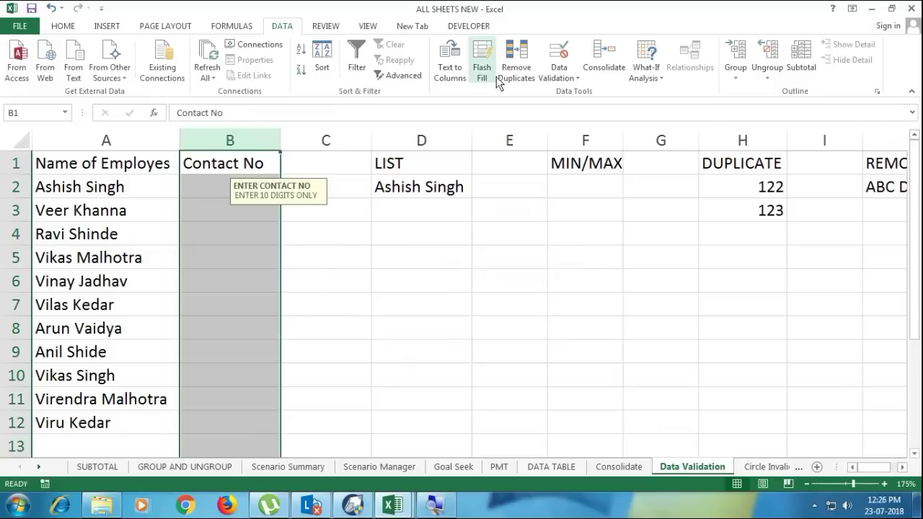
pyautogui.click(561, 77)
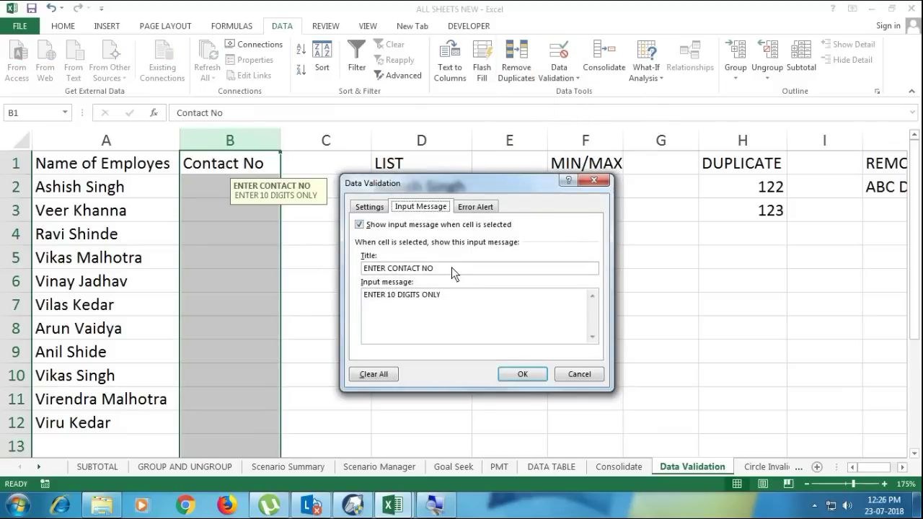
pyautogui.click(479, 207)
pyautogui.click(476, 269)
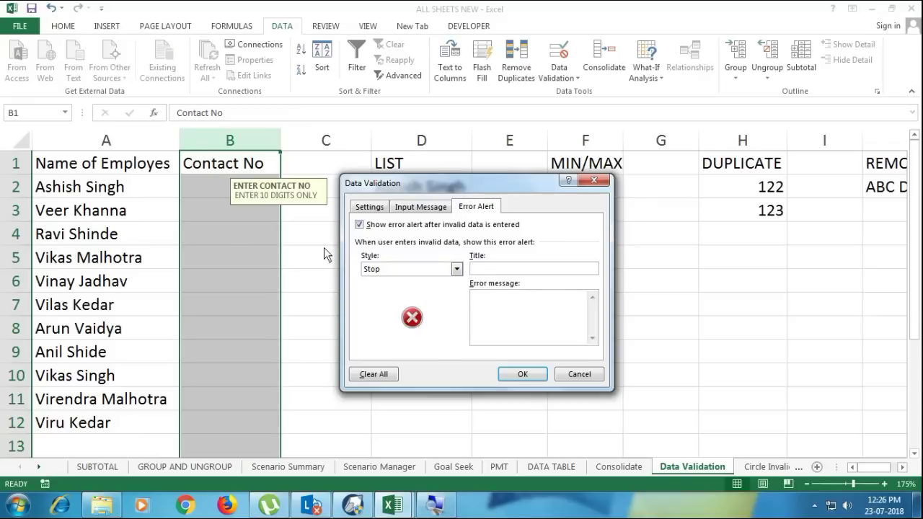
pyautogui.press('Return')
# - Try to enter 545 in cell B5 to see the default error alert, then discard the entry
pyautogui.click(239, 250)
pyautogui.write('545')
pyautogui.press('Return')
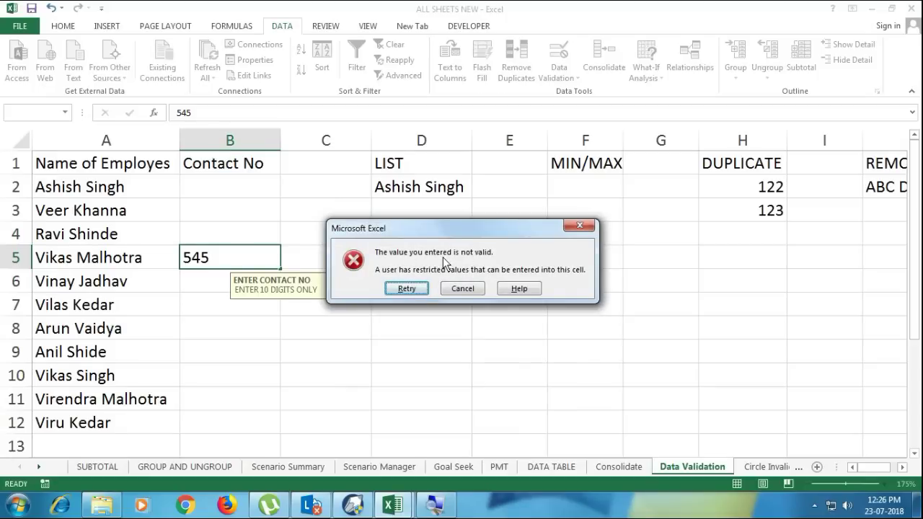
pyautogui.press('Escape')
# - Set a Stop error alert for the Contact No column, titled ERROR with the message PLZ ENTER ONLY 10 DIGITS
pyautogui.click(237, 142)
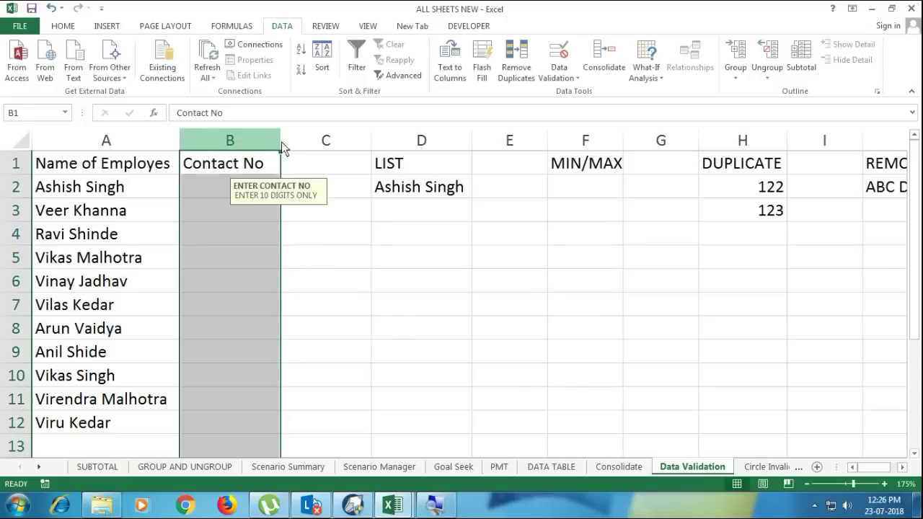
pyautogui.click(568, 79)
pyautogui.click(574, 98)
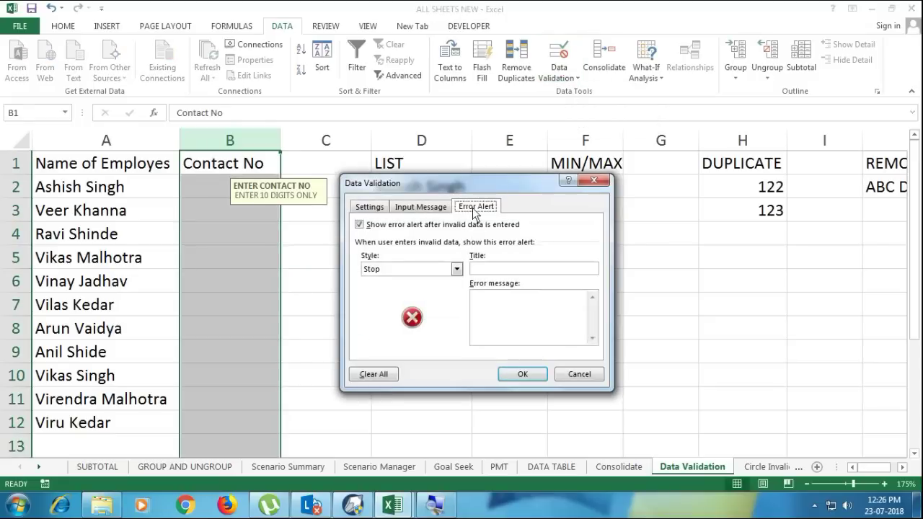
pyautogui.click(490, 270)
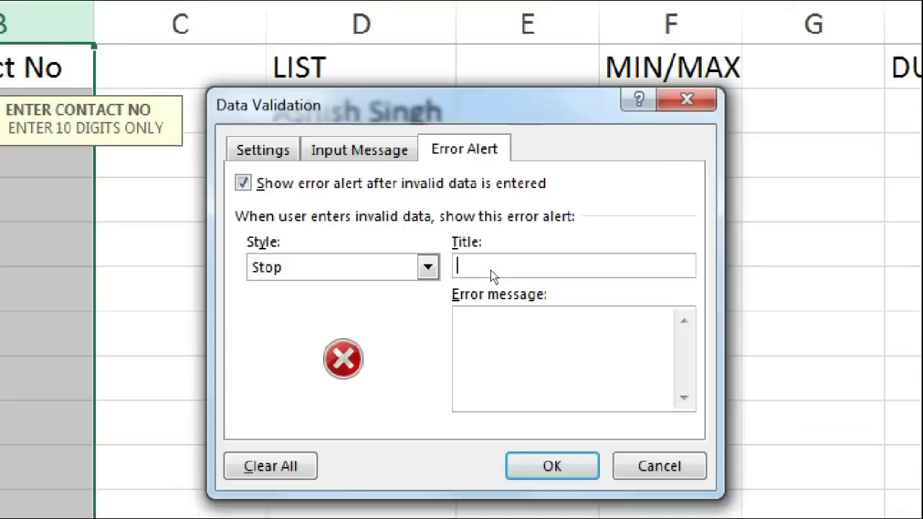
pyautogui.write('ERROR')
pyautogui.press('Tab')
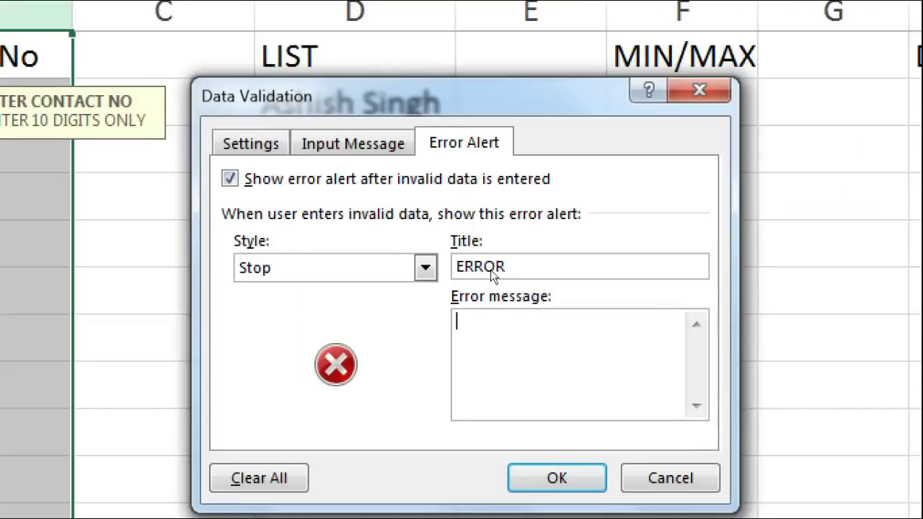
pyautogui.write('PLZ ENTE')
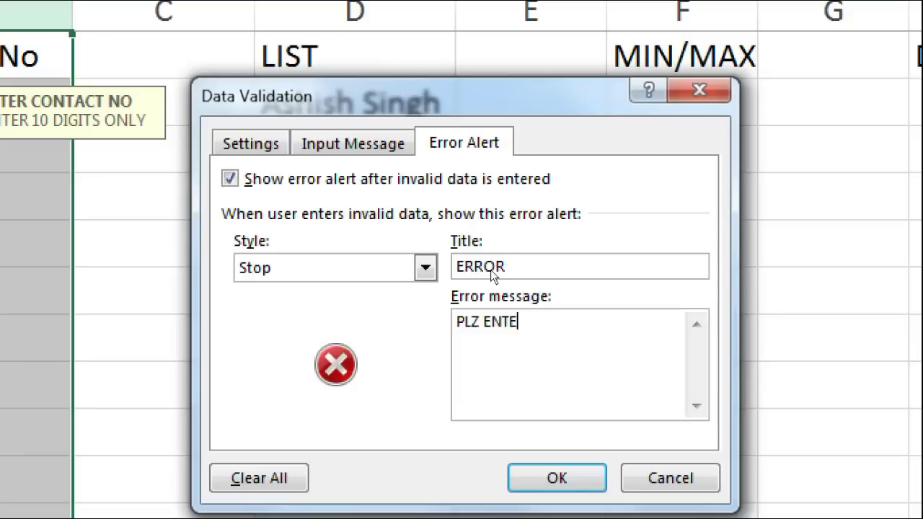
pyautogui.write('R ONLY 10 D')
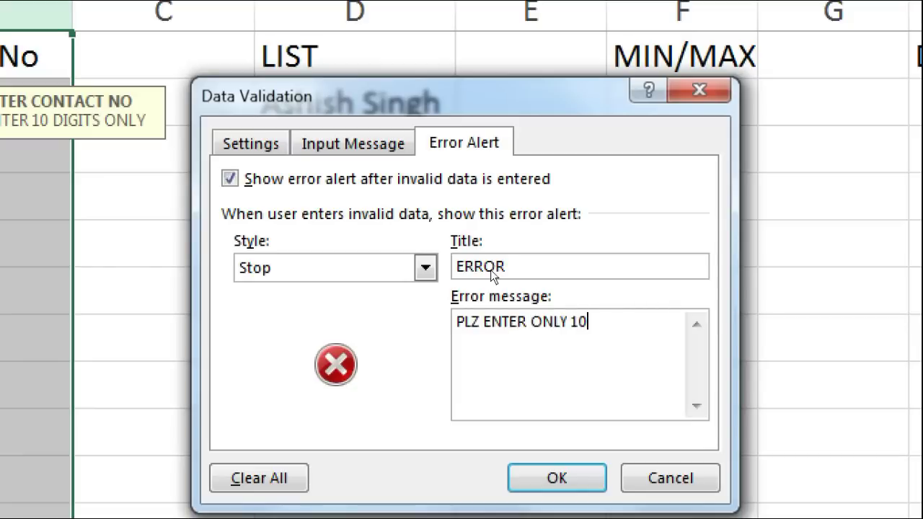
pyautogui.write('IGITS')
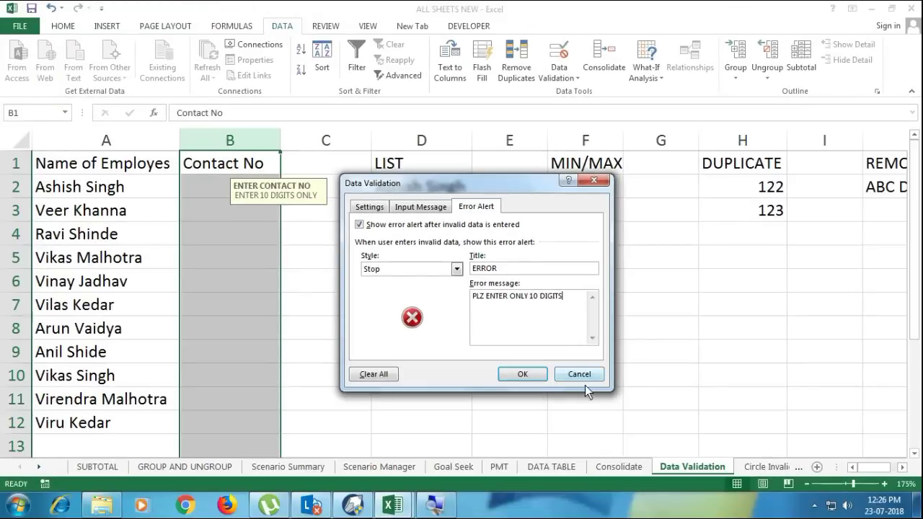
pyautogui.click(524, 375)
# - Test the custom error alert by trying to enter 5656 in cell B4, then discard the entry
pyautogui.click(244, 233)
pyautogui.write('5656')
pyautogui.press('Return')
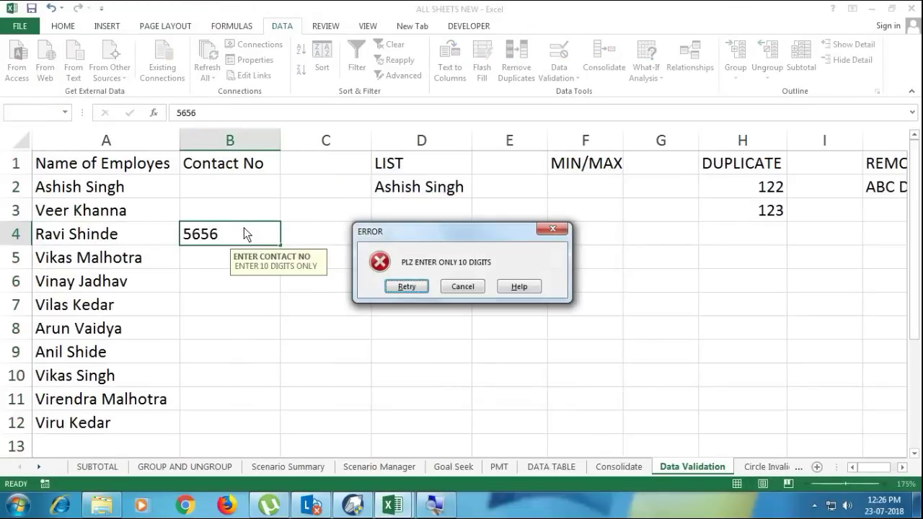
pyautogui.press('Escape')
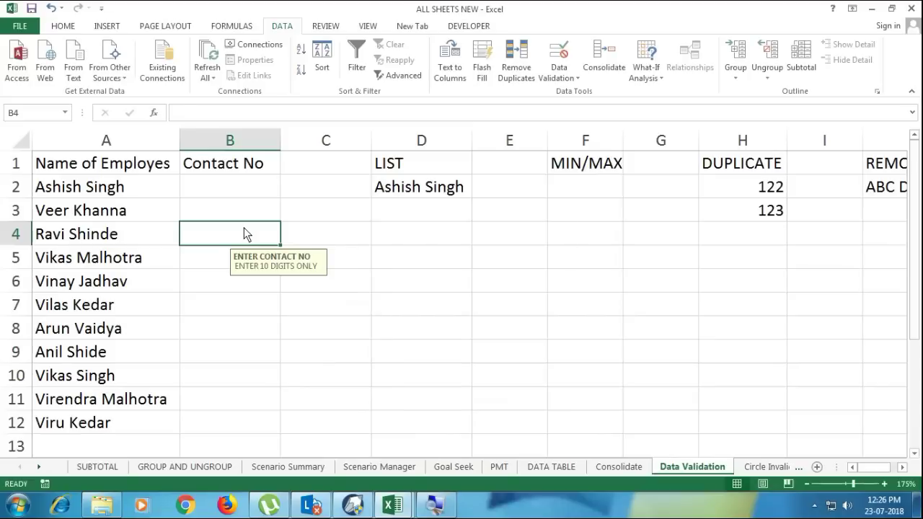
# - Browse the employee names offered by the drop-down list in cell D2 without changing the selection
pyautogui.click(241, 141)
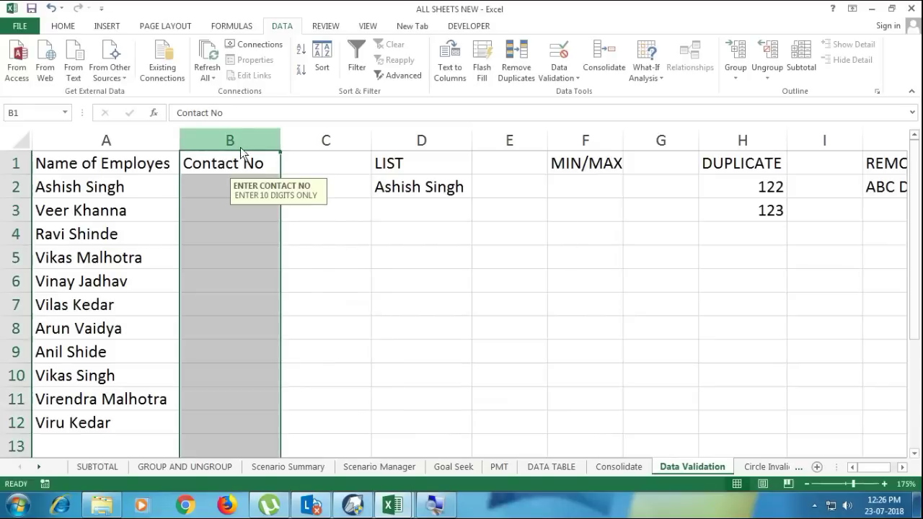
pyautogui.click(438, 196)
pyautogui.click(480, 190)
pyautogui.moveTo(472, 247); pyautogui.dragTo(473, 295)
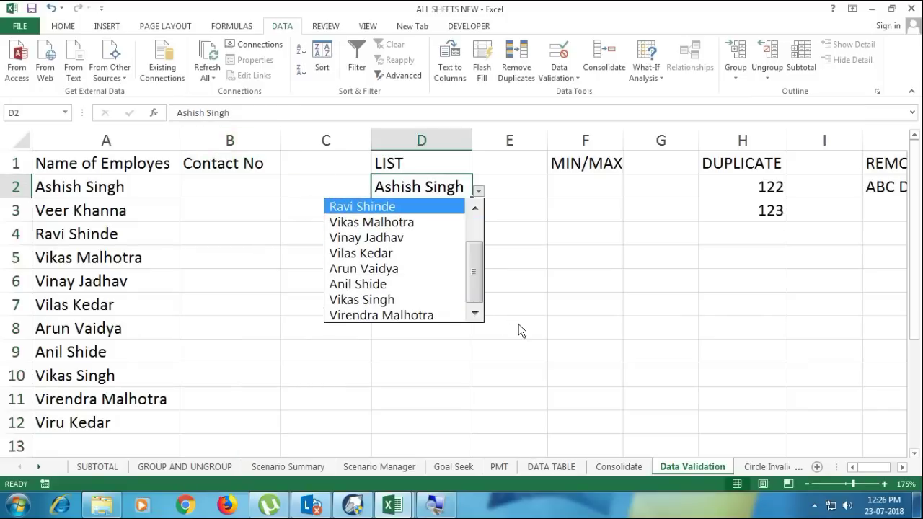
pyautogui.click(442, 258)
# - Create a drop-down list validation in cell D4 with the source range =$A$2:$A$12
pyautogui.click(433, 231)
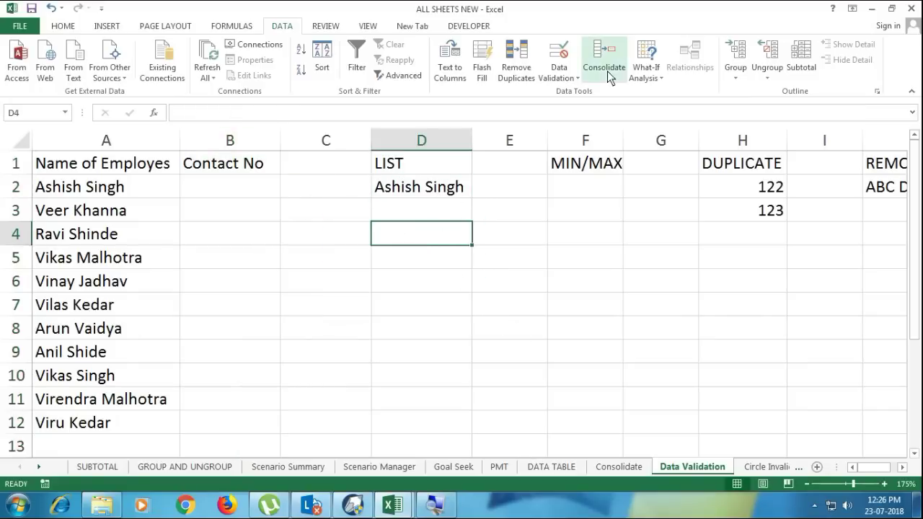
pyautogui.click(570, 77)
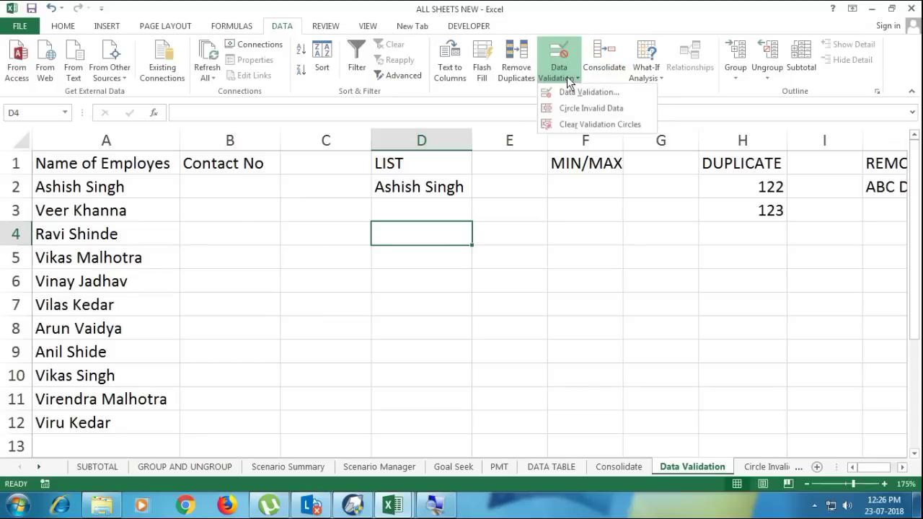
pyautogui.click(581, 92)
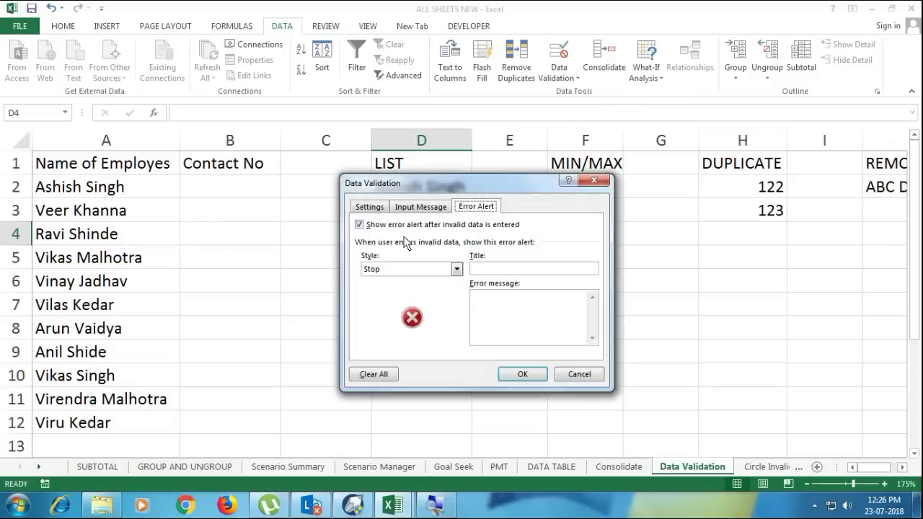
pyautogui.click(369, 207)
pyautogui.click(416, 251)
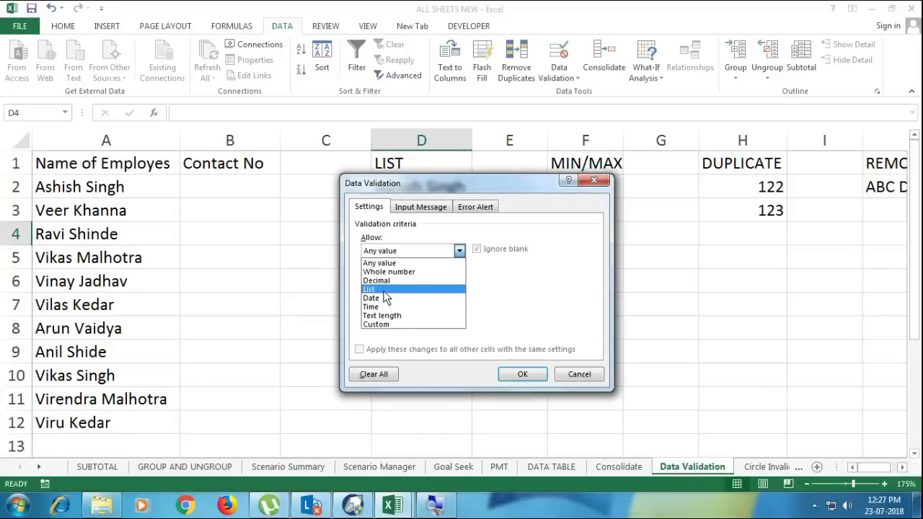
pyautogui.click(385, 290)
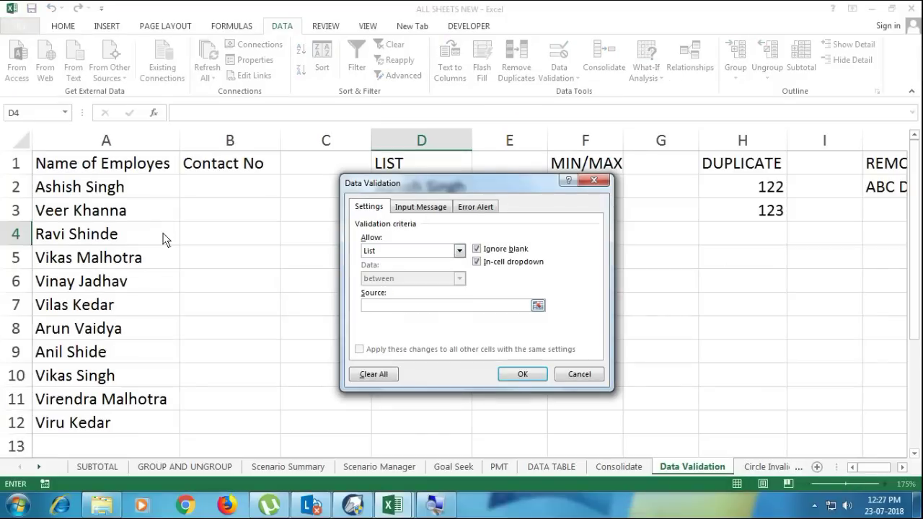
pyautogui.moveTo(130, 187); pyautogui.dragTo(113, 427)
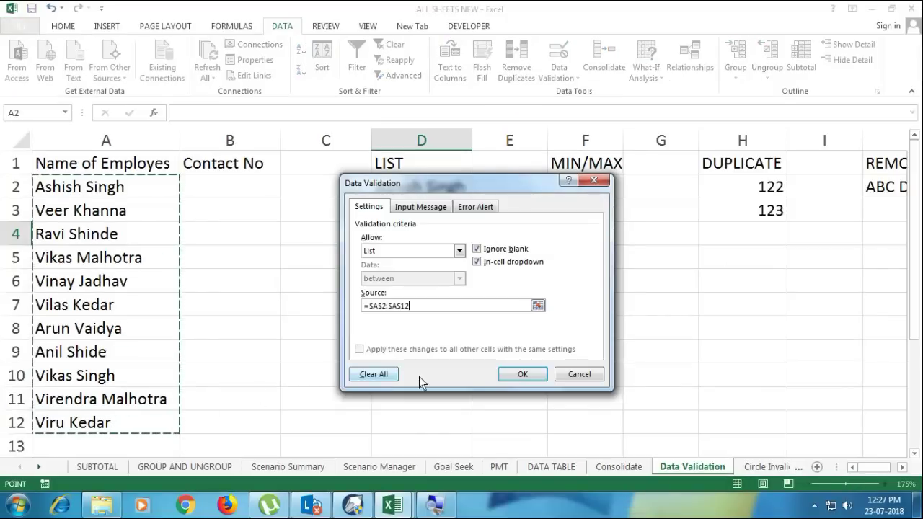
pyautogui.click(516, 377)
# - Choose the third employee name from the drop-down list in cell D4
pyautogui.click(478, 238)
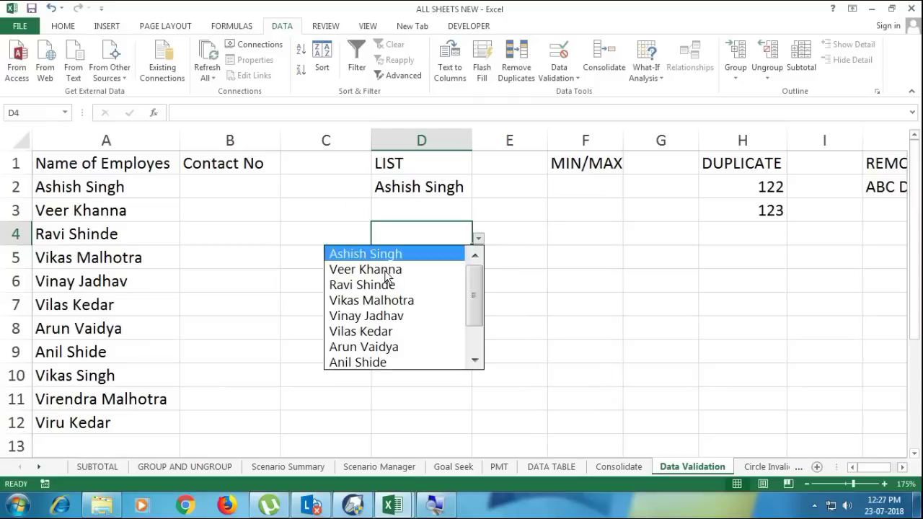
pyautogui.click(427, 226)
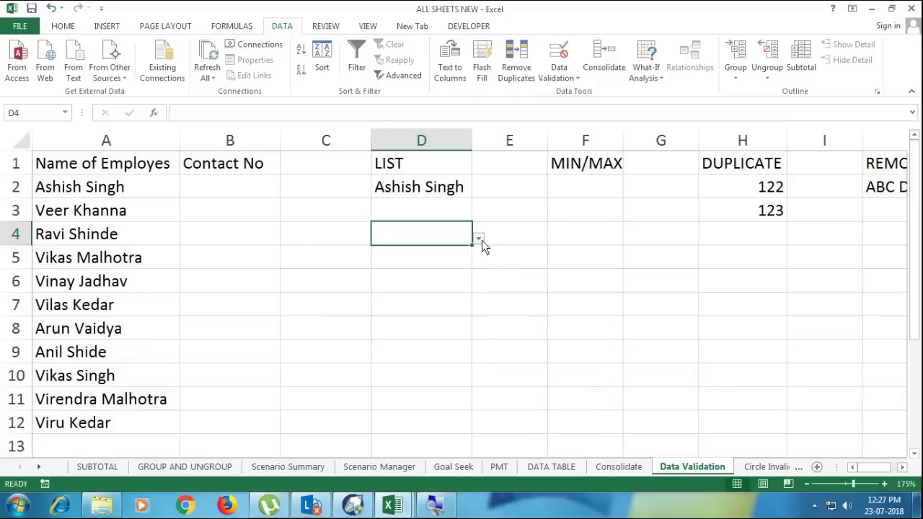
pyautogui.click(478, 238)
pyautogui.click(412, 284)
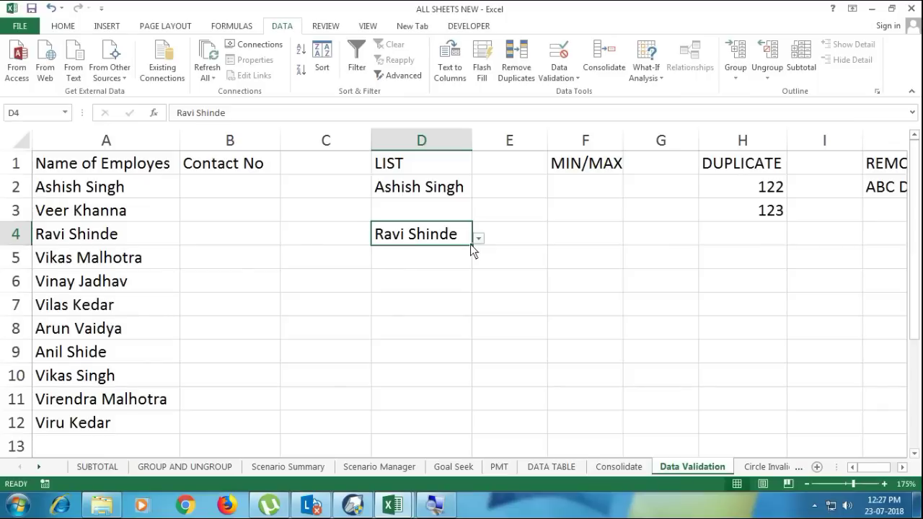
# - Review the validation criteria of cell F2 under MIN/MAX, including the allowed type and limits, and accept them
pyautogui.click(581, 189)
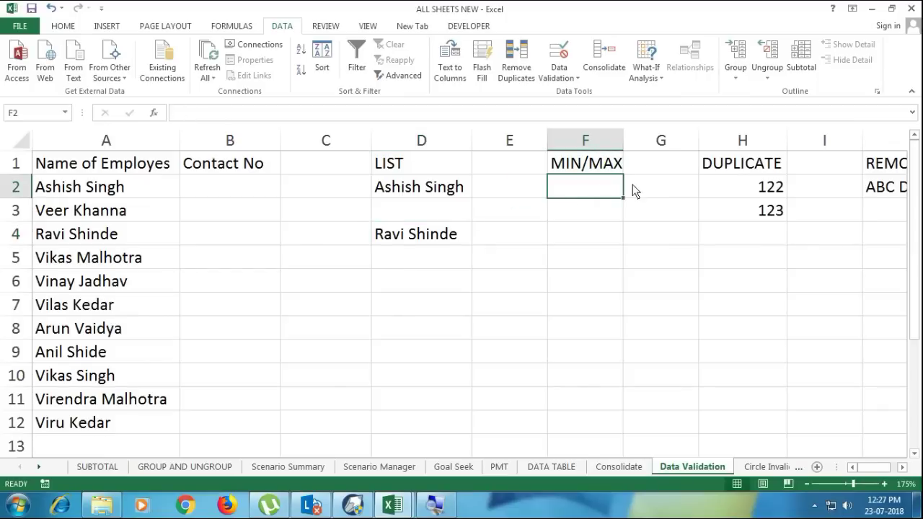
pyautogui.click(560, 76)
pyautogui.click(581, 92)
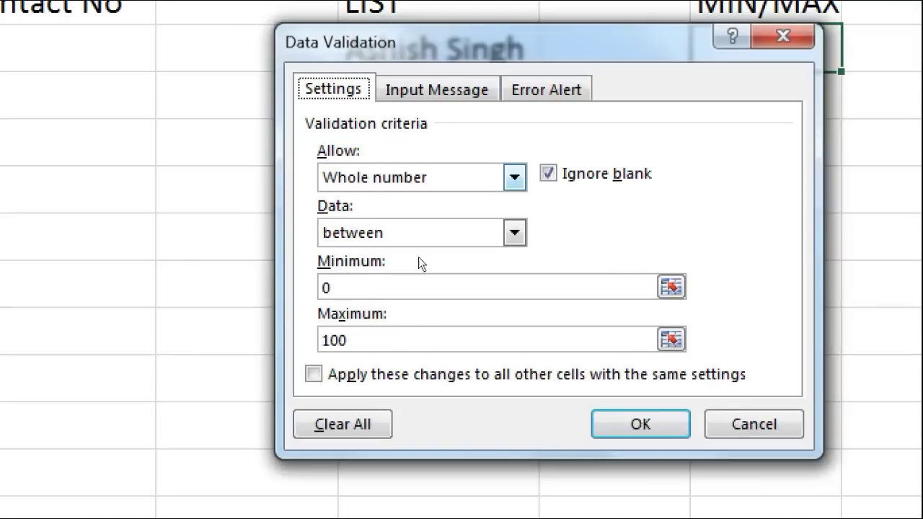
pyautogui.click(415, 251)
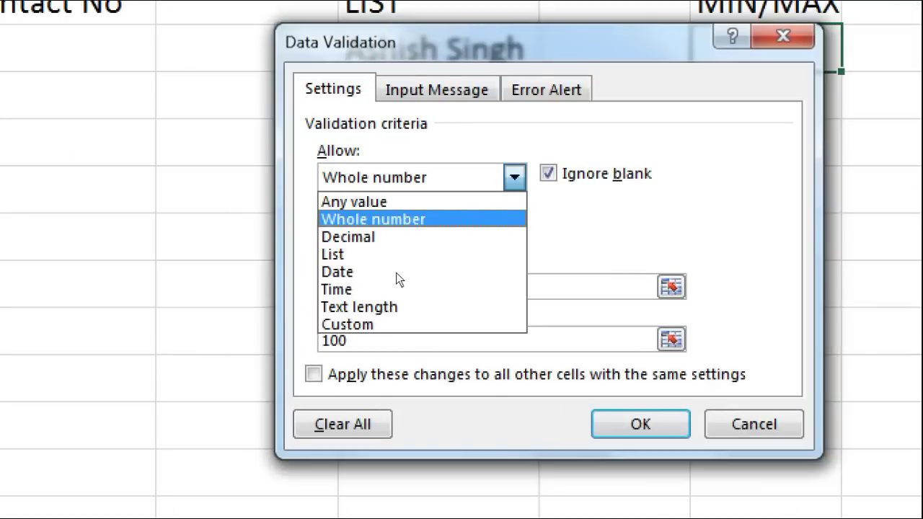
pyautogui.press('Escape')
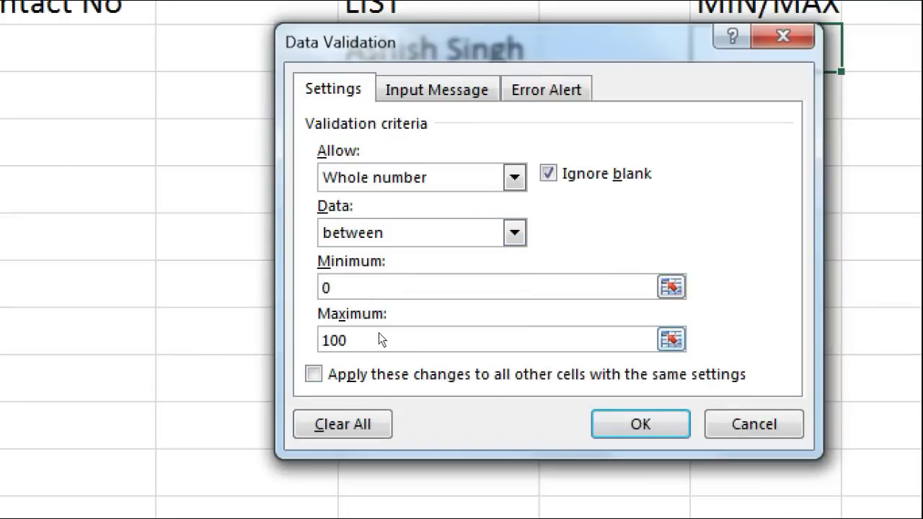
pyautogui.press('Tab')
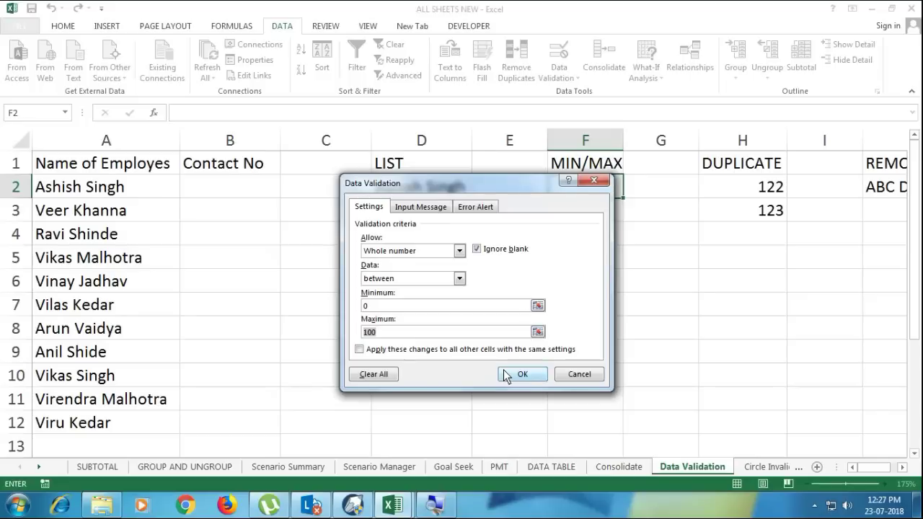
pyautogui.click(614, 424)
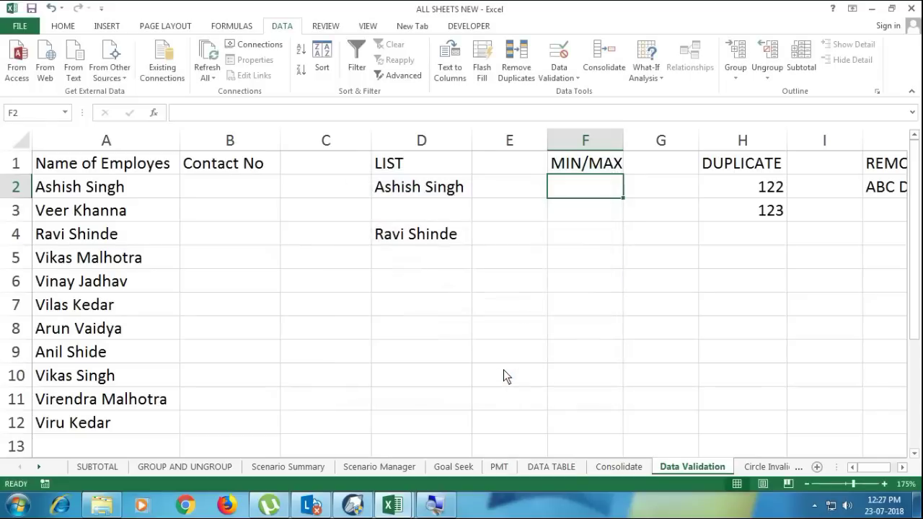
# - Test the limits in cell F2 by trying to enter -56 and 120, discarding both entries
pyautogui.write('-56')
pyautogui.press('Return')
pyautogui.press('Escape')
pyautogui.write('120')
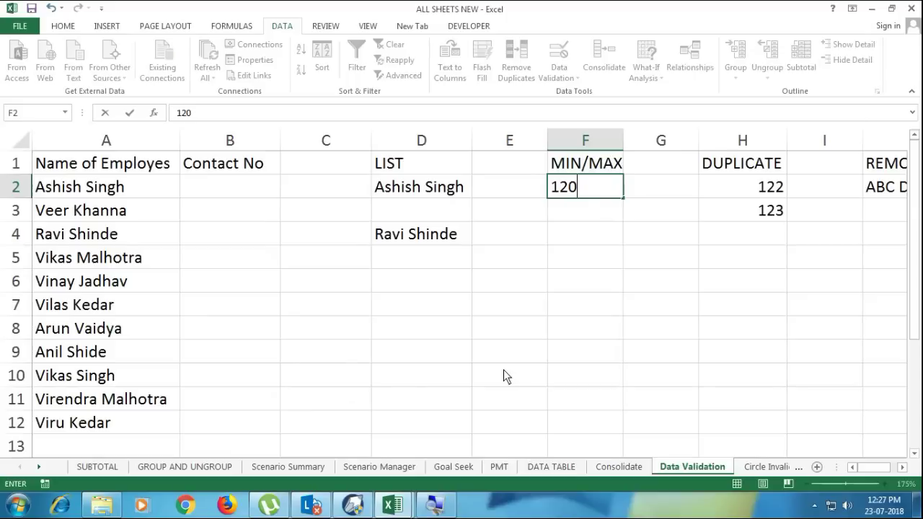
pyautogui.press('Return')
pyautogui.press('Escape')
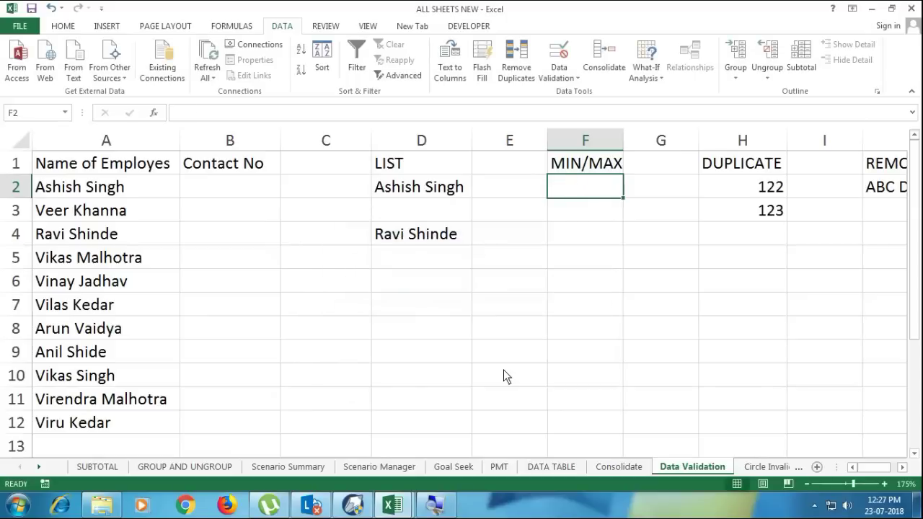
# - Clear the custom COUNTIF validation rule from the entire DUPLICATE column H
pyautogui.press('Right')
pyautogui.press('Right')
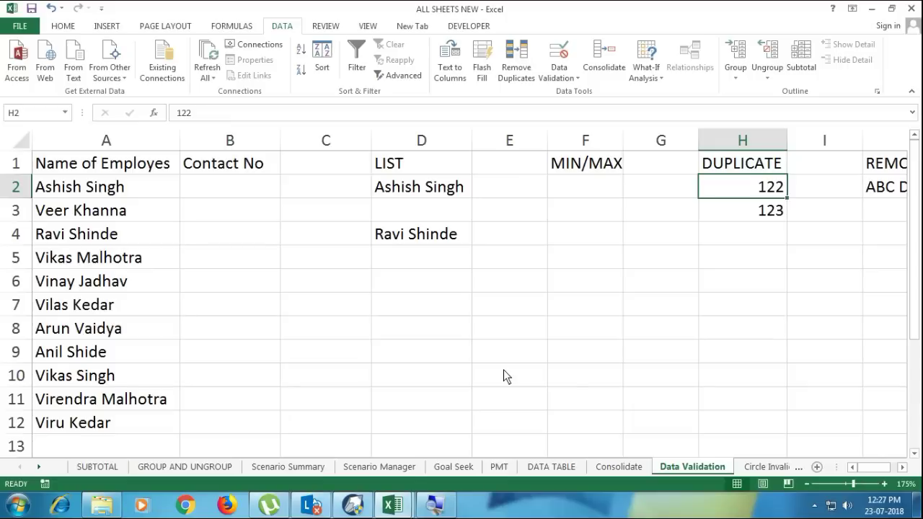
pyautogui.hscroll(2, 470, 160)
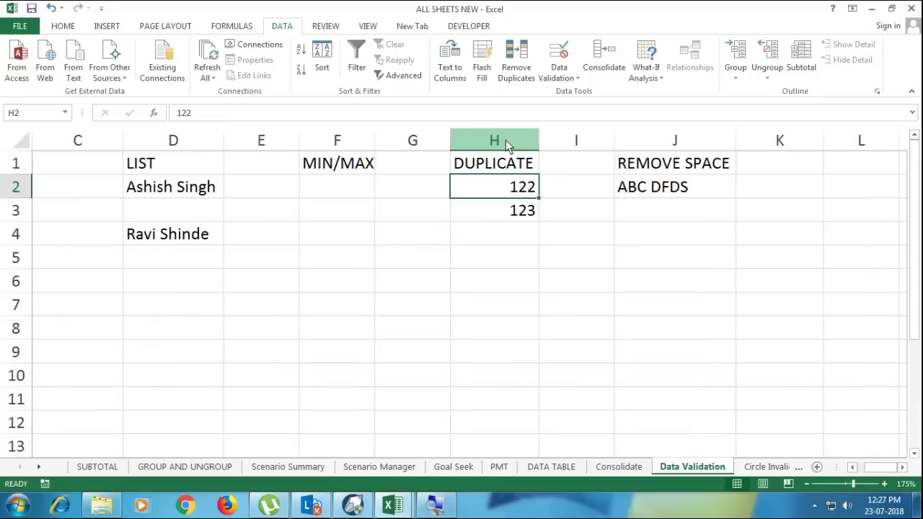
pyautogui.click(508, 142)
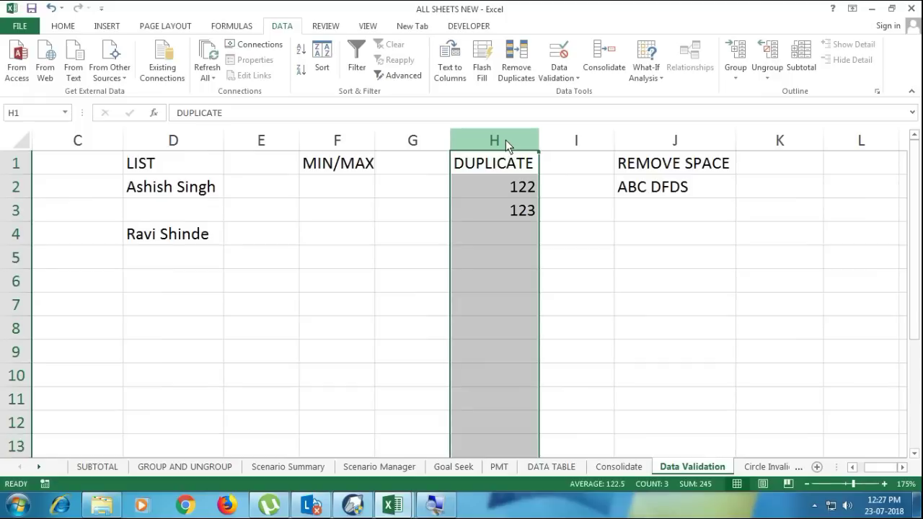
pyautogui.click(558, 72)
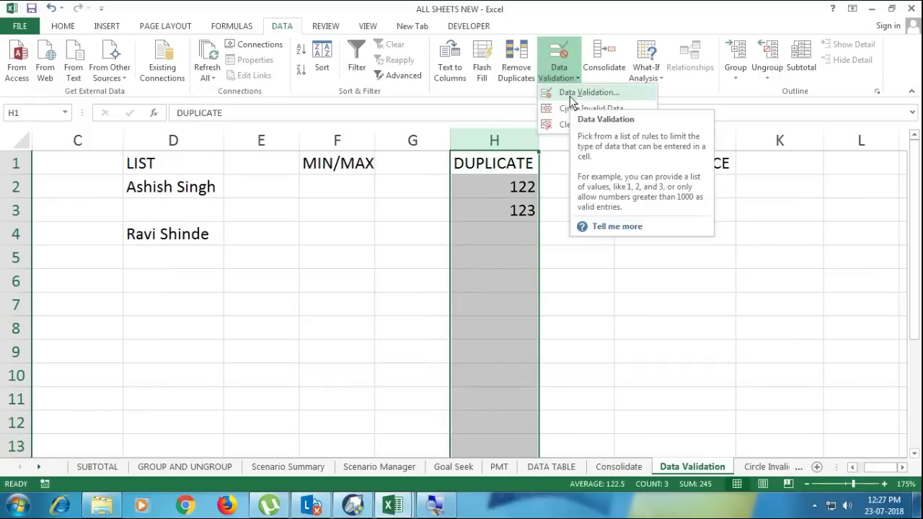
pyautogui.click(570, 96)
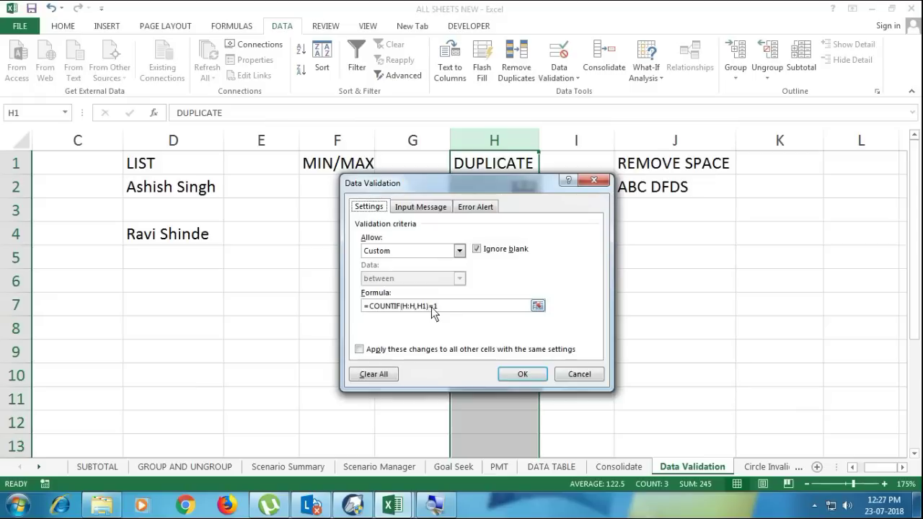
pyautogui.click(451, 310)
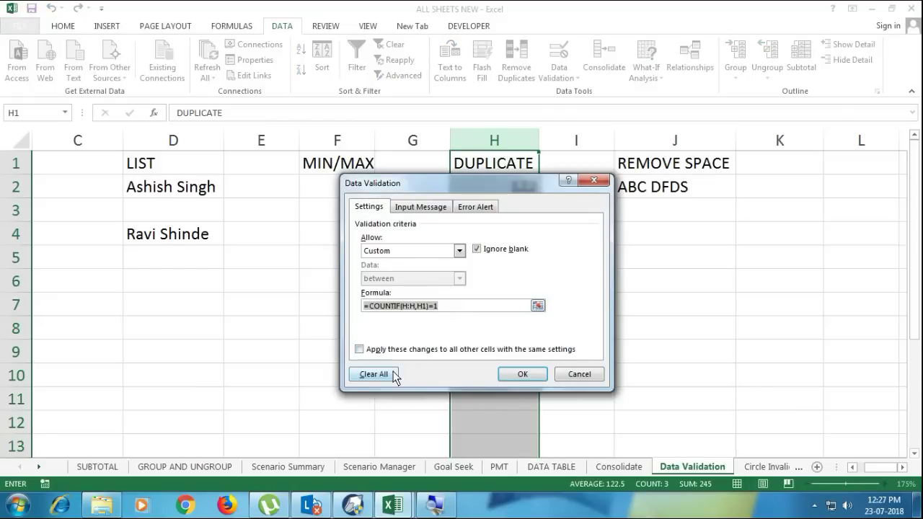
pyautogui.click(374, 374)
pyautogui.click(522, 375)
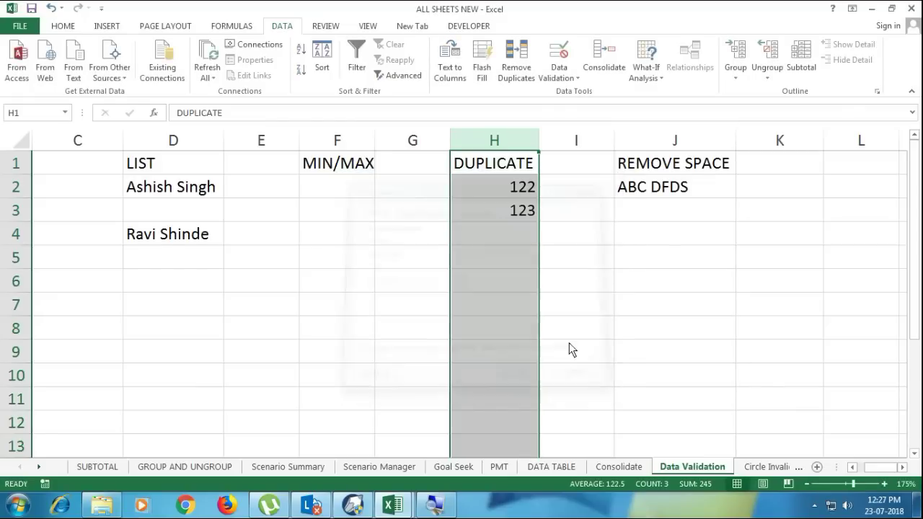
pyautogui.click(535, 257)
pyautogui.moveTo(511, 193); pyautogui.dragTo(507, 281)
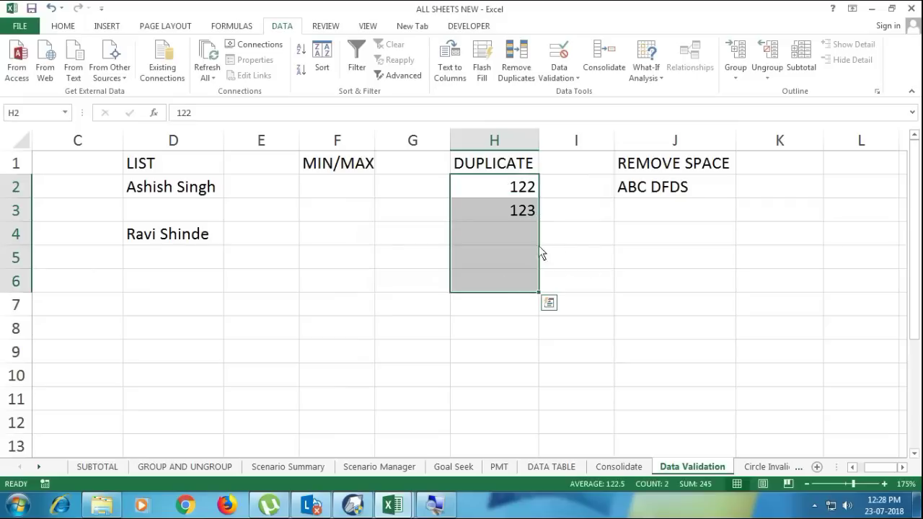
pyautogui.moveTo(529, 189); pyautogui.dragTo(515, 305)
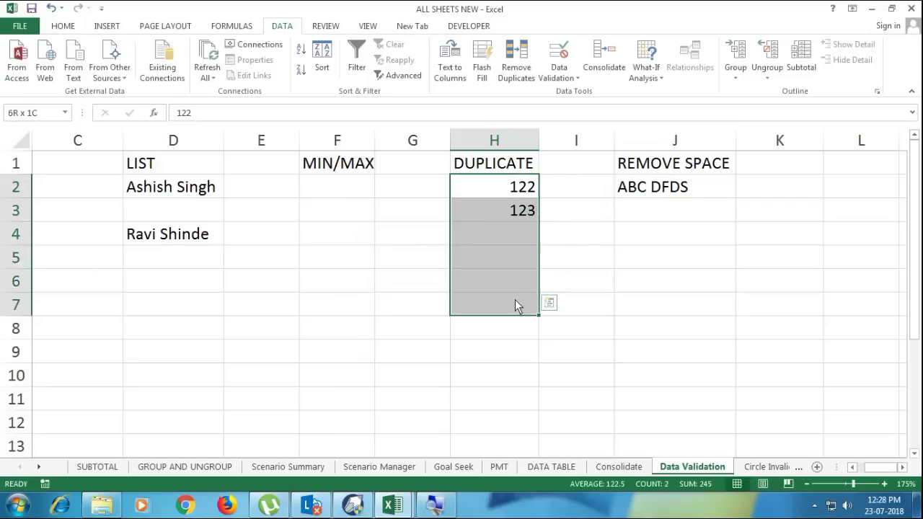
# - Enter the formula =COUNTIF(H:H,H1) in cell G5 and check its references
pyautogui.click(409, 257)
pyautogui.write('=COUNT')
pyautogui.press('Down')
pyautogui.press('Down')
pyautogui.press('Tab')
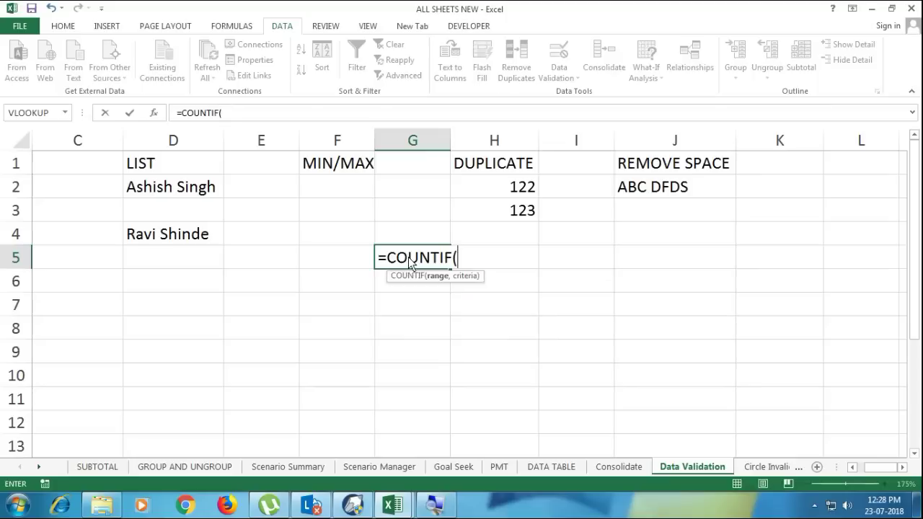
pyautogui.click(488, 139)
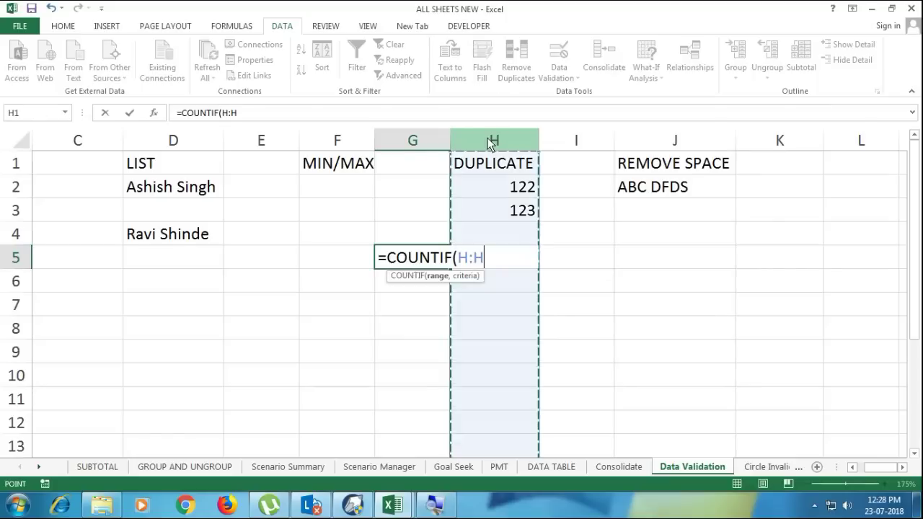
pyautogui.write(',')
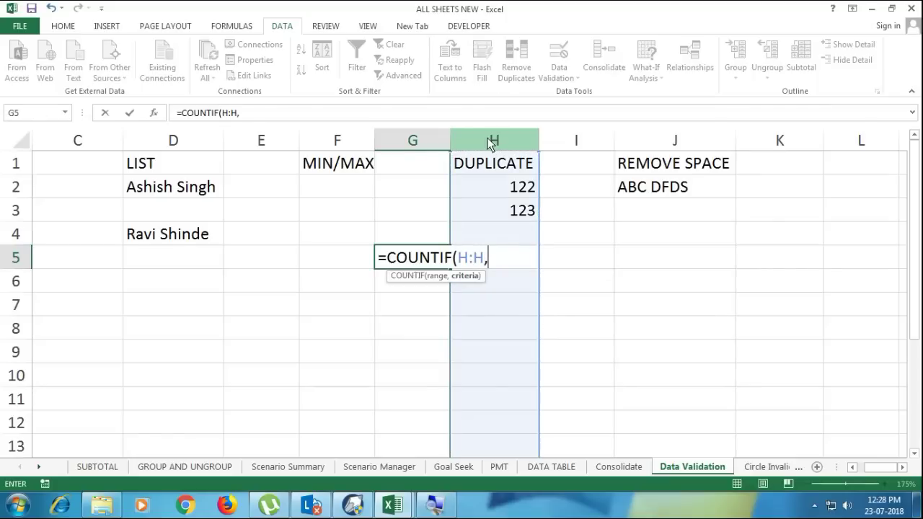
pyautogui.click(507, 173)
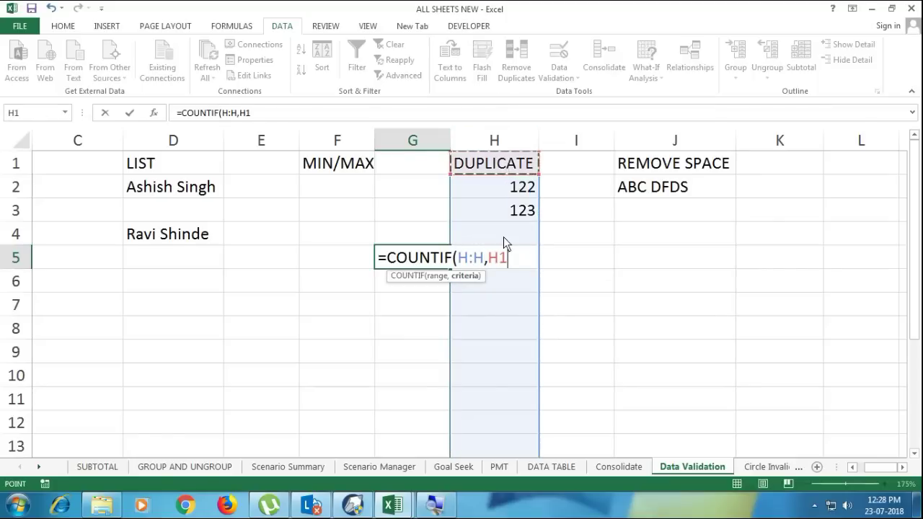
pyautogui.press('Return')
pyautogui.press('Up')
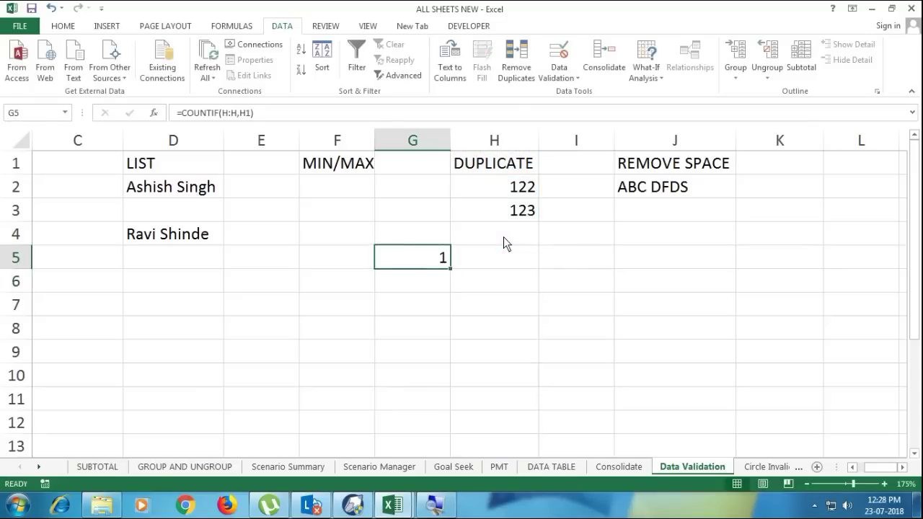
pyautogui.press('F2')
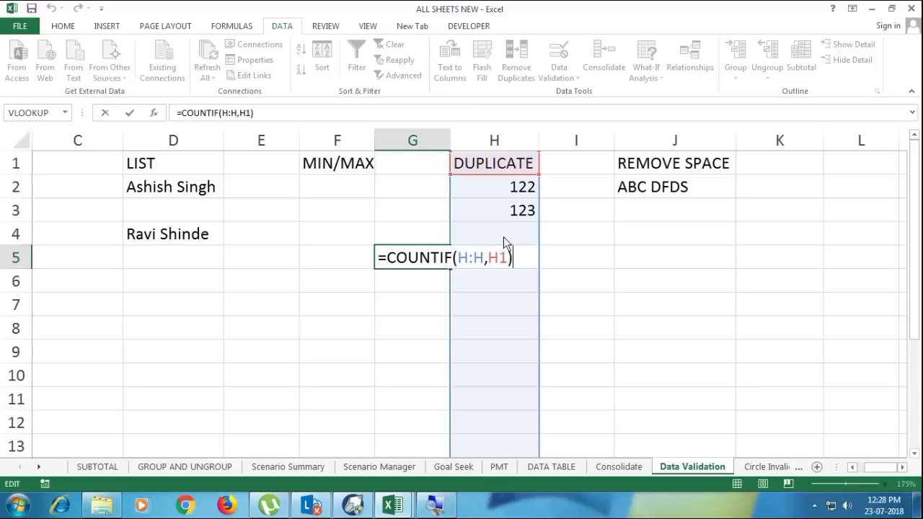
pyautogui.press('Return')
# - Enter DUPLICATE in cell H4 to repeat the column heading as a test of the COUNTIF formula
pyautogui.press('Up')
pyautogui.press('Up')
pyautogui.press('Right')
pyautogui.press('Up')
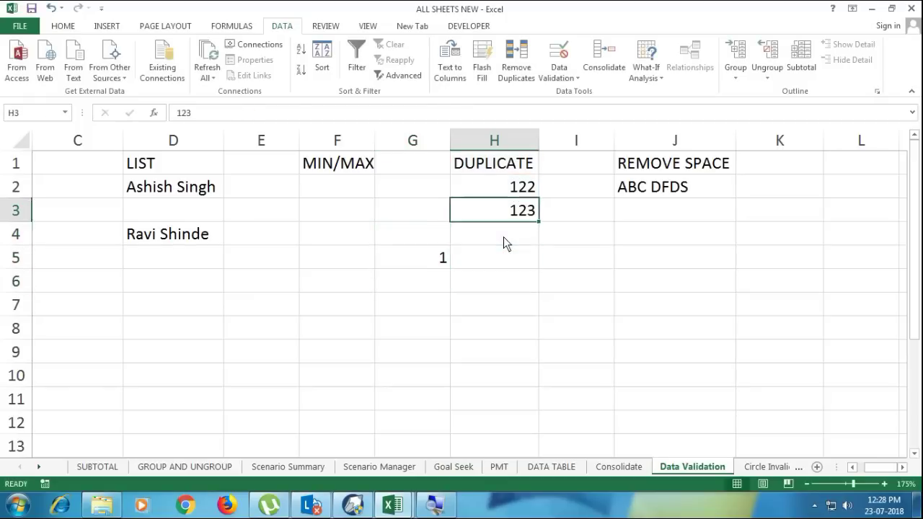
pyautogui.press('Up')
pyautogui.press('Up')
pyautogui.press('Down')
pyautogui.press('Down')
pyautogui.press('Down')
pyautogui.write('DU')
pyautogui.press('Return')
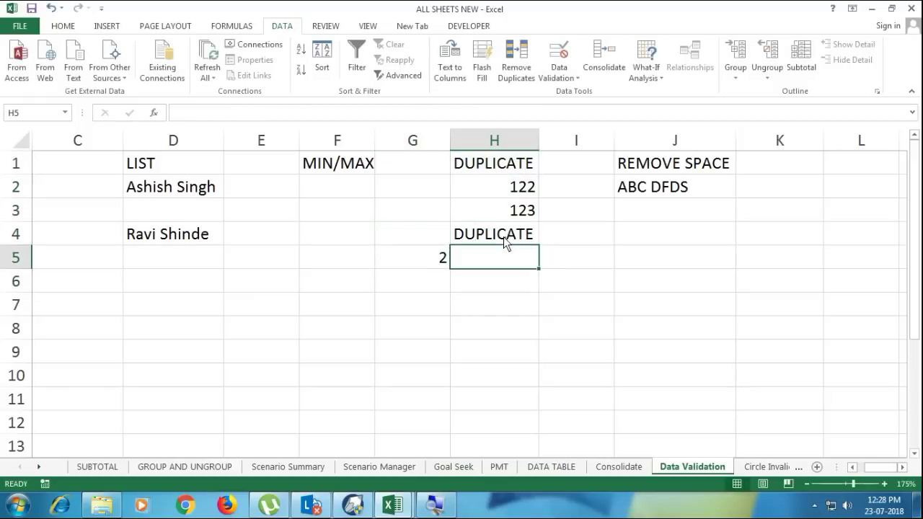
# - Examine the COUNTIF formula in cell G5 and the ranges it references
pyautogui.press('Up')
pyautogui.press('Left')
pyautogui.press('Down')
pyautogui.press('Up')
pyautogui.press('Right')
pyautogui.press('Down')
pyautogui.press('Left')
pyautogui.press('F2')
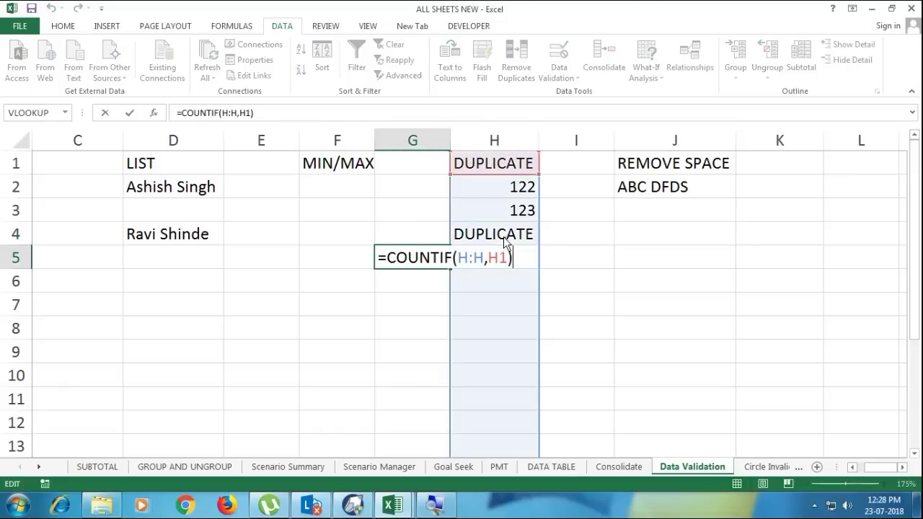
pyautogui.press('Escape')
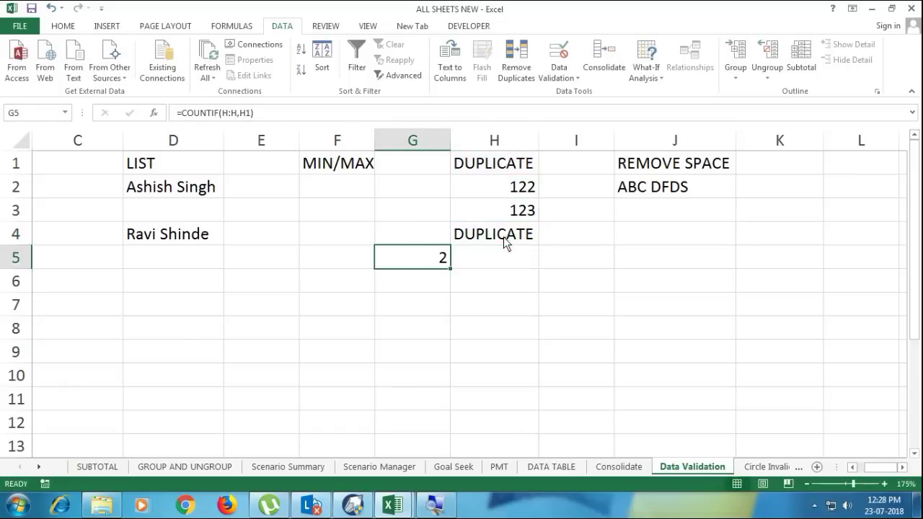
pyautogui.press('F2')
pyautogui.press('Escape')
# - Delete the repeated heading from cell H4 and the COUNTIF test formula from cell G5
pyautogui.press('Right')
pyautogui.press('Up')
pyautogui.press('Delete')
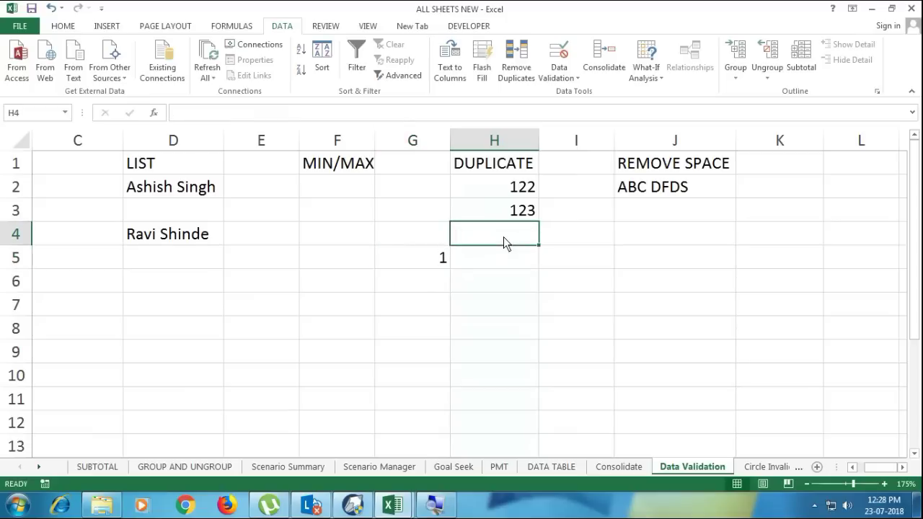
pyautogui.press('Down')
pyautogui.press('Left')
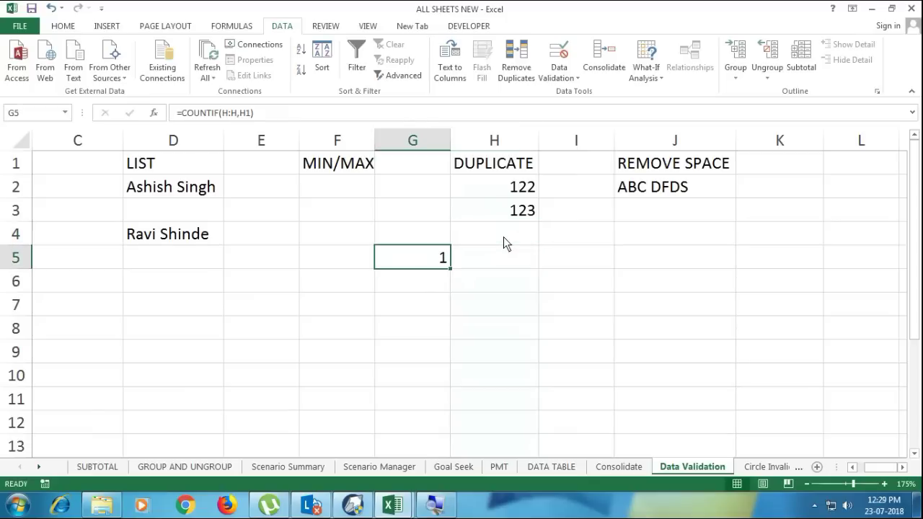
pyautogui.press('Delete')
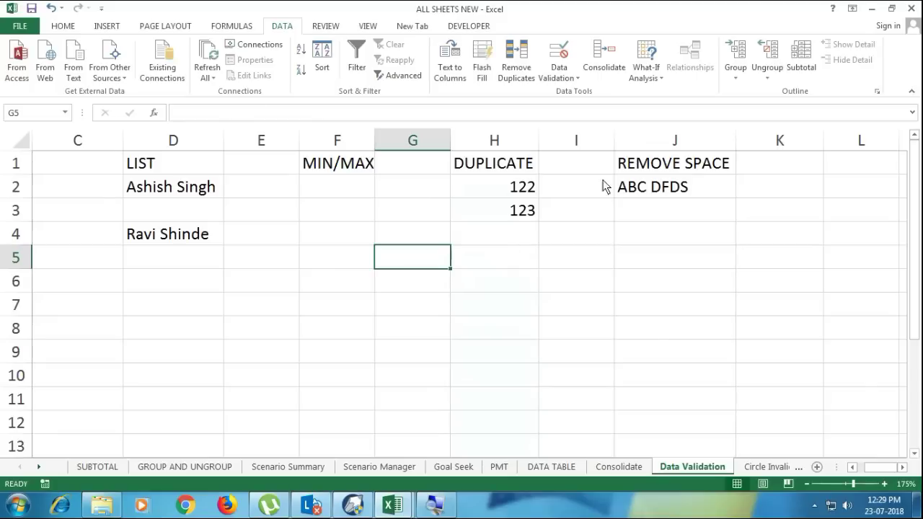
# - Start a data validation rule for the entire DUPLICATE column H with Custom as the allowed criteria
pyautogui.click(494, 140)
pyautogui.click(563, 77)
pyautogui.click(581, 92)
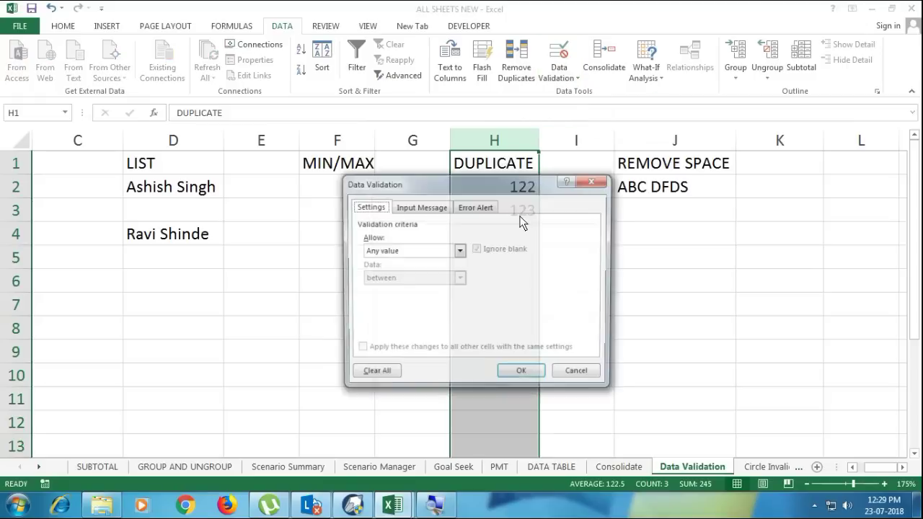
pyautogui.click(396, 250)
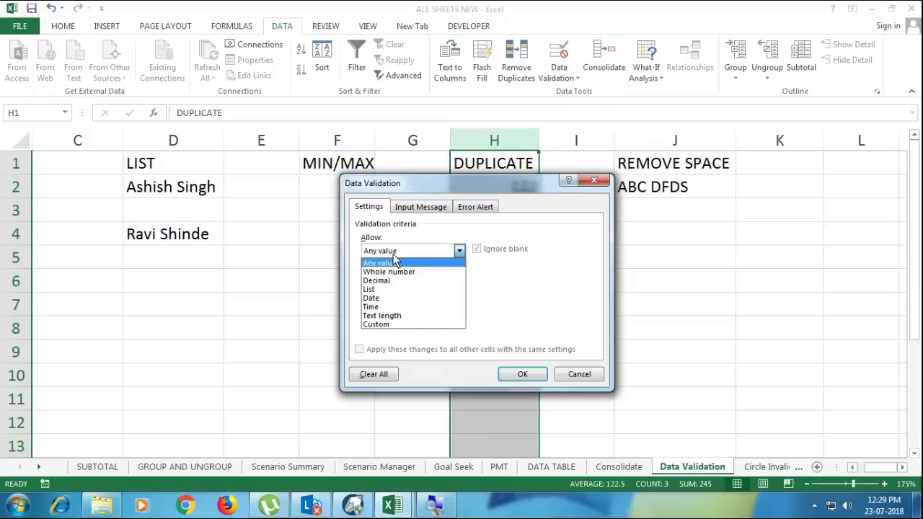
pyautogui.click(382, 324)
# - Set the custom validation formula to =COUNTIF(H:H,H1)=1 and apply the rule to column H
pyautogui.click(384, 308)
pyautogui.write('=COUN')
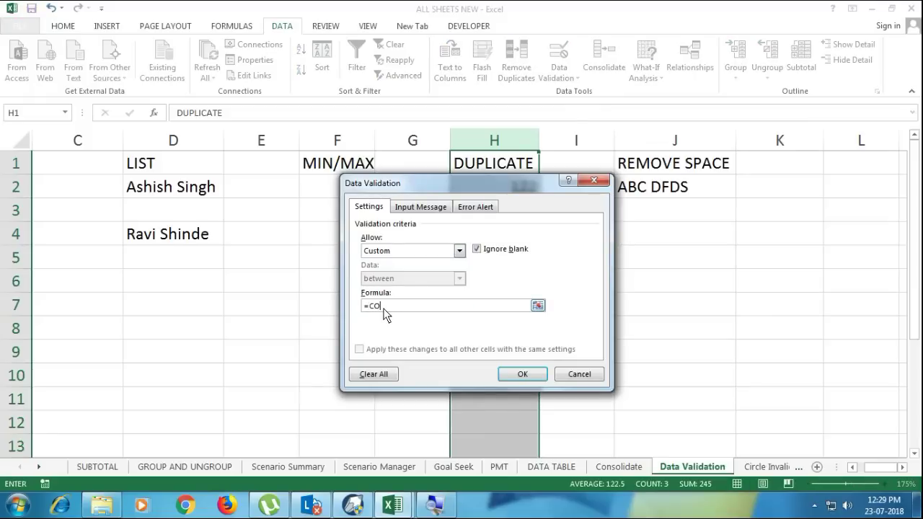
pyautogui.write('TI')
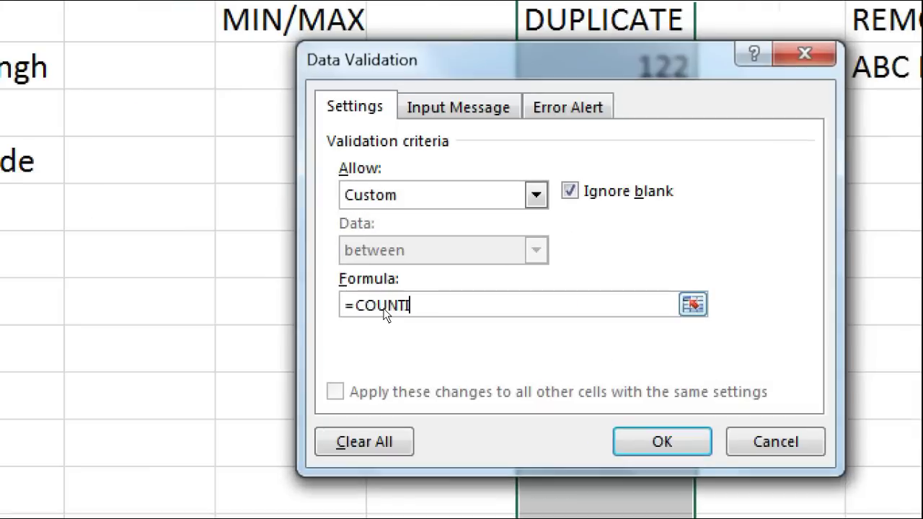
pyautogui.write('F(')
pyautogui.write('H:H')
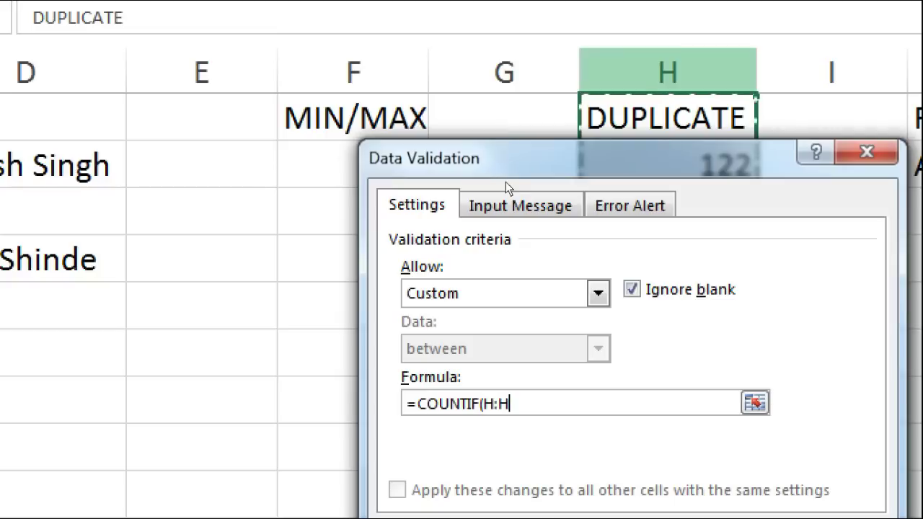
pyautogui.write(',')
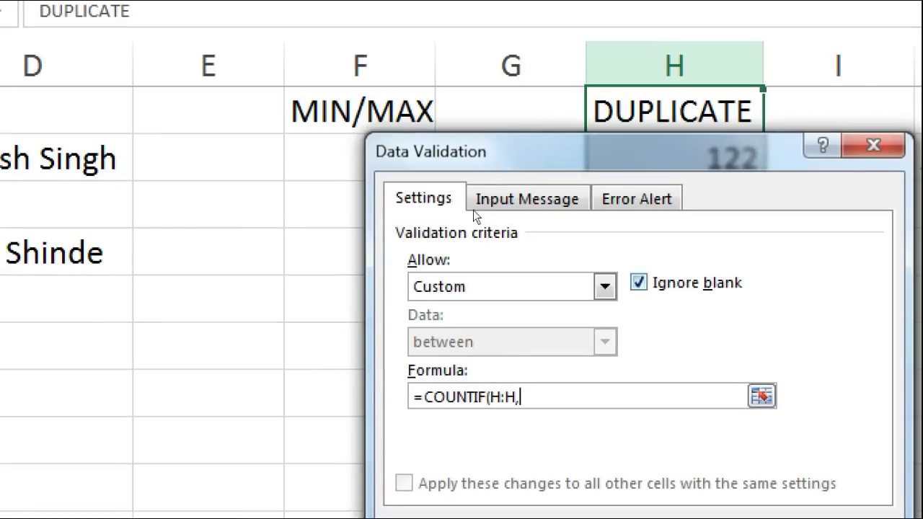
pyautogui.write('H1')
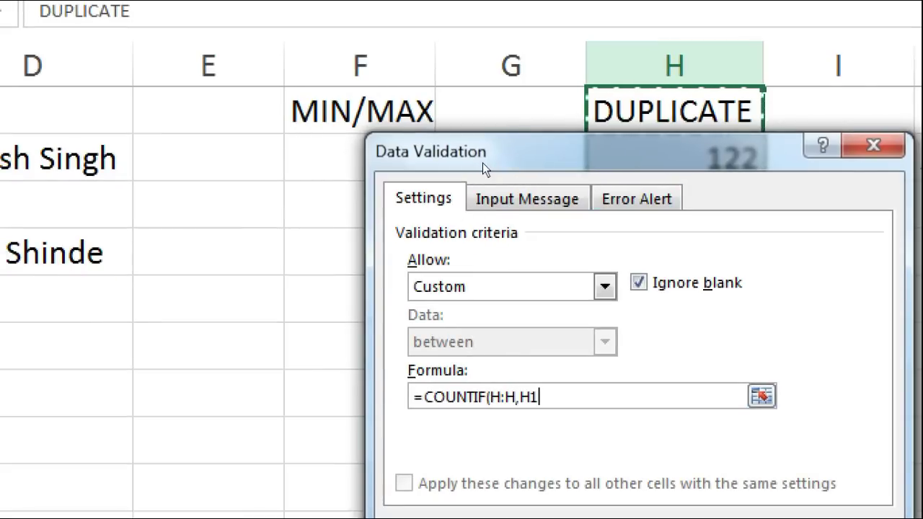
pyautogui.write(')=1')
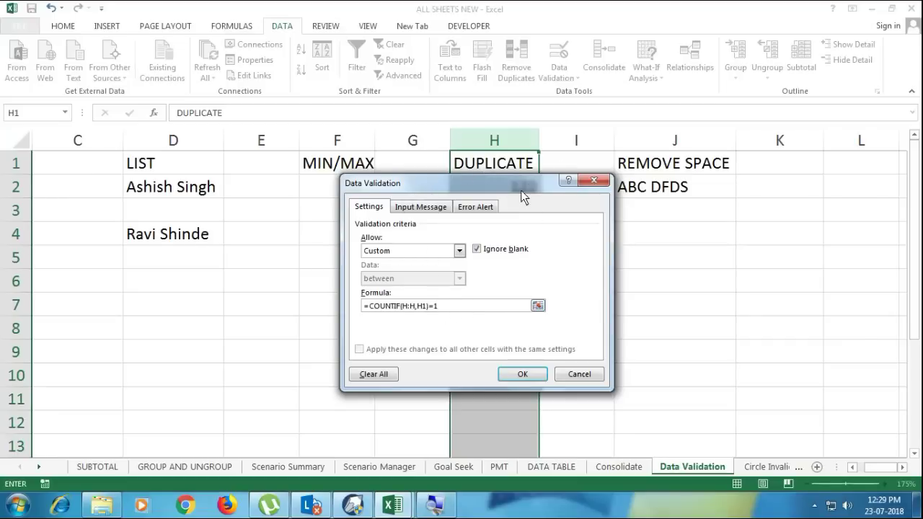
pyautogui.moveTo(503, 182); pyautogui.dragTo(323, 160)
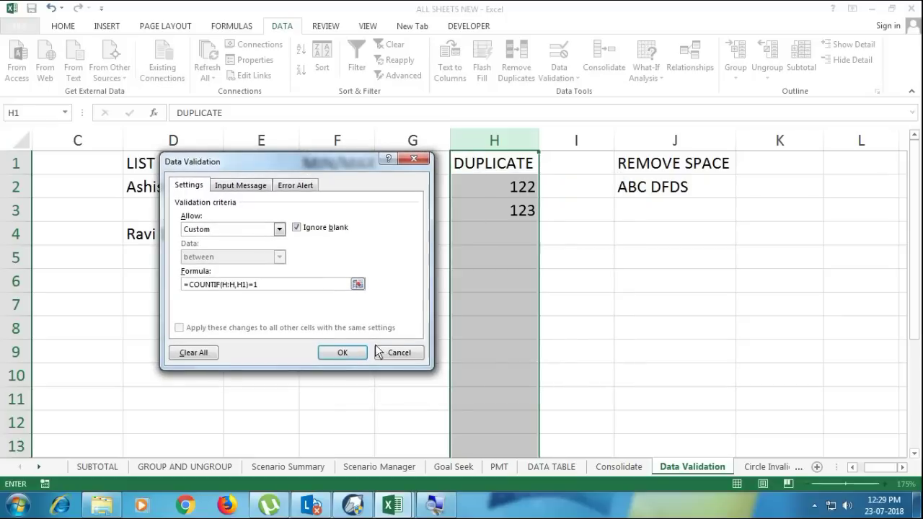
pyautogui.click(334, 354)
# - Test the duplicate rule by trying to enter 122 in cell H4, then discard the entry
pyautogui.click(486, 235)
pyautogui.write('122')
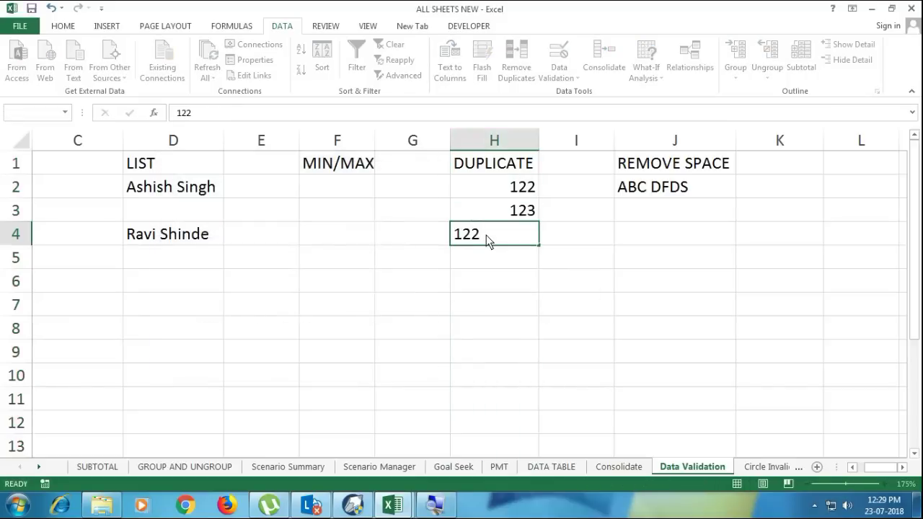
pyautogui.press('Return')
pyautogui.press('Escape')
# - Enter 124 in cell H4 and 125 in cell H5
pyautogui.write('124')
pyautogui.press('Return')
pyautogui.write('125')
pyautogui.press('Return')
# - Test the duplicate rule again by trying to enter 124 in cell H6, discarding the entry
pyautogui.write('124')
pyautogui.press('Return')
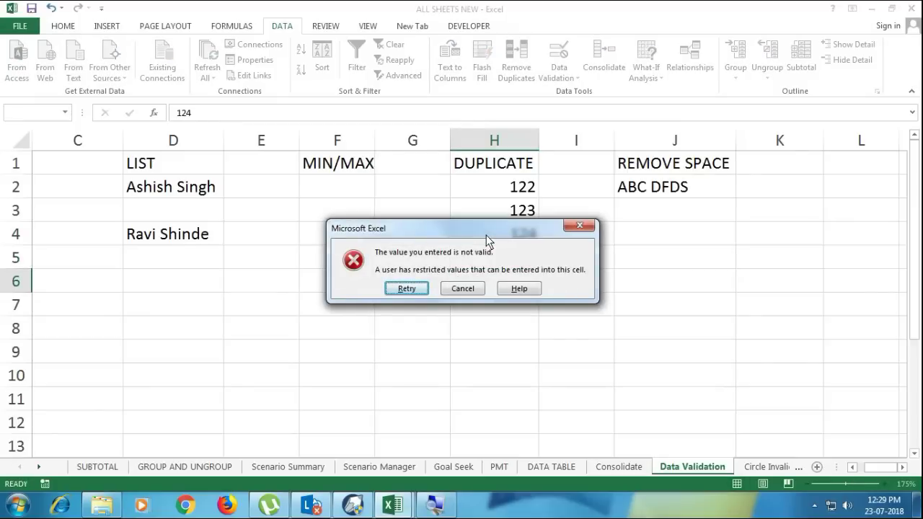
pyautogui.press('Escape')
pyautogui.moveTo(494, 187); pyautogui.dragTo(494, 258)
pyautogui.moveTo(509, 223); pyautogui.dragTo(513, 257)
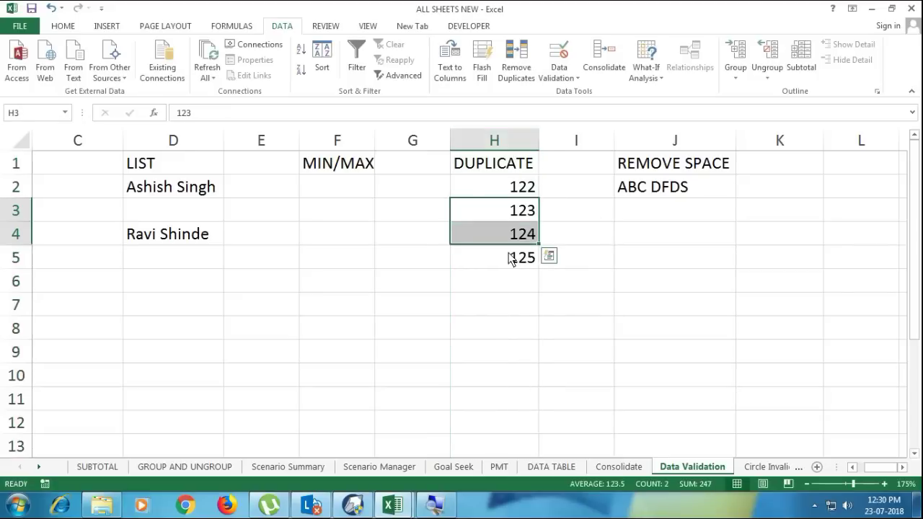
pyautogui.click(509, 260)
pyautogui.moveTo(498, 184); pyautogui.dragTo(495, 234)
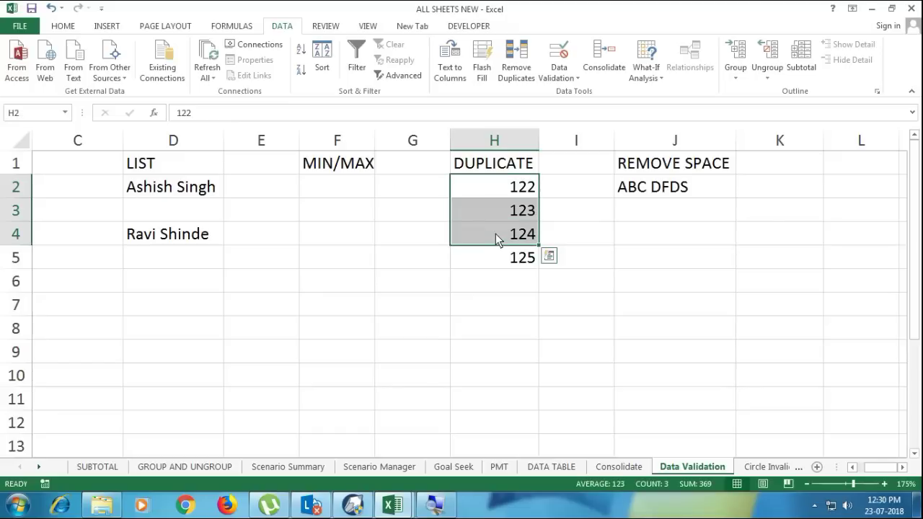
pyautogui.click(497, 262)
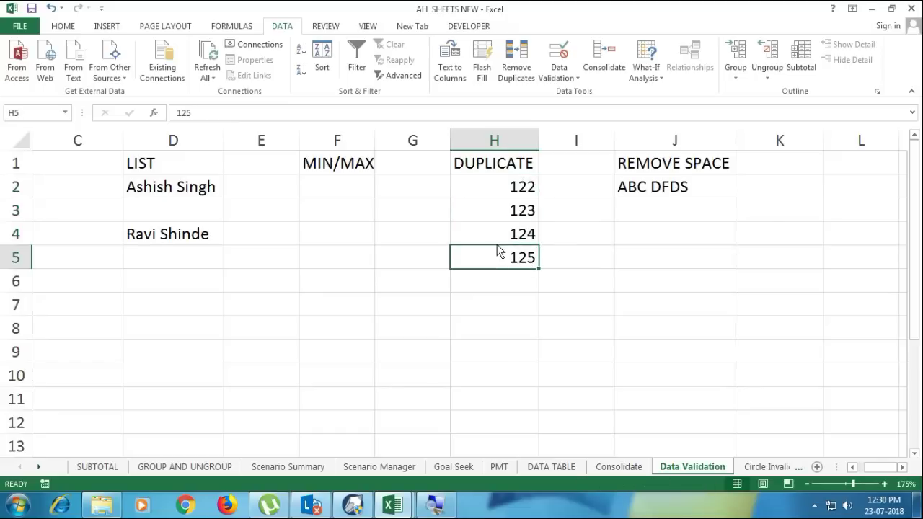
pyautogui.moveTo(508, 189); pyautogui.dragTo(506, 281)
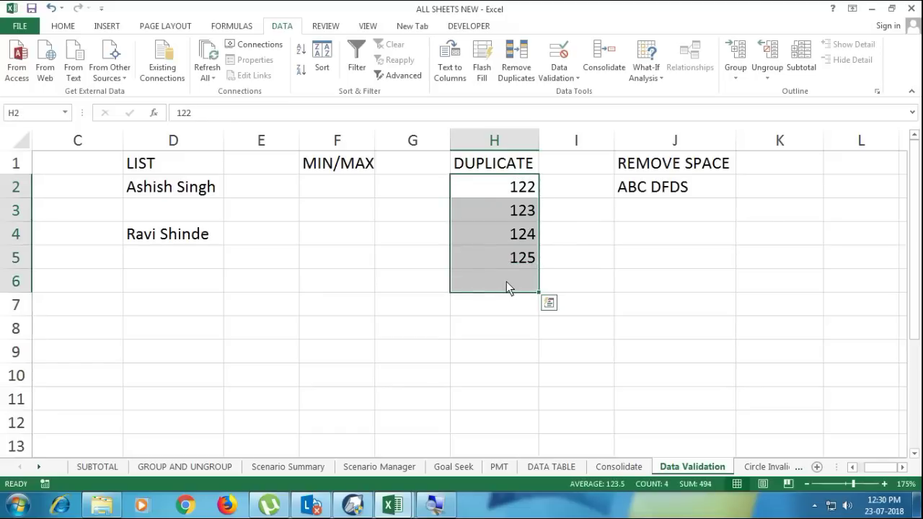
# - Review the custom validation formula applied to the DUPLICATE column H and close the settings
pyautogui.click(514, 148)
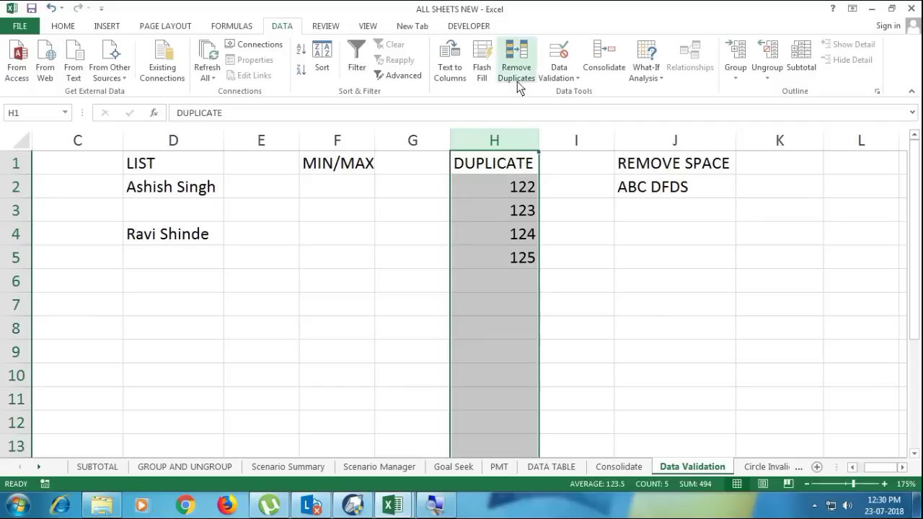
pyautogui.click(559, 72)
pyautogui.click(570, 91)
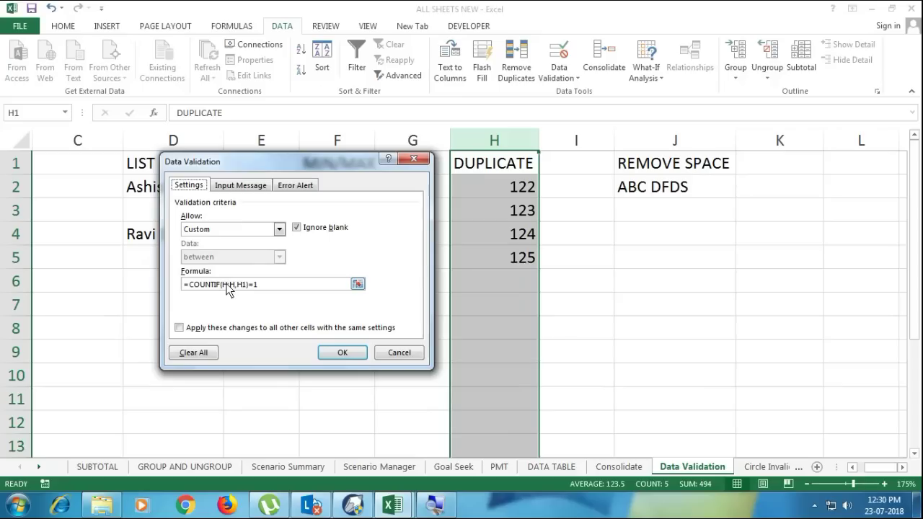
pyautogui.press('Return')
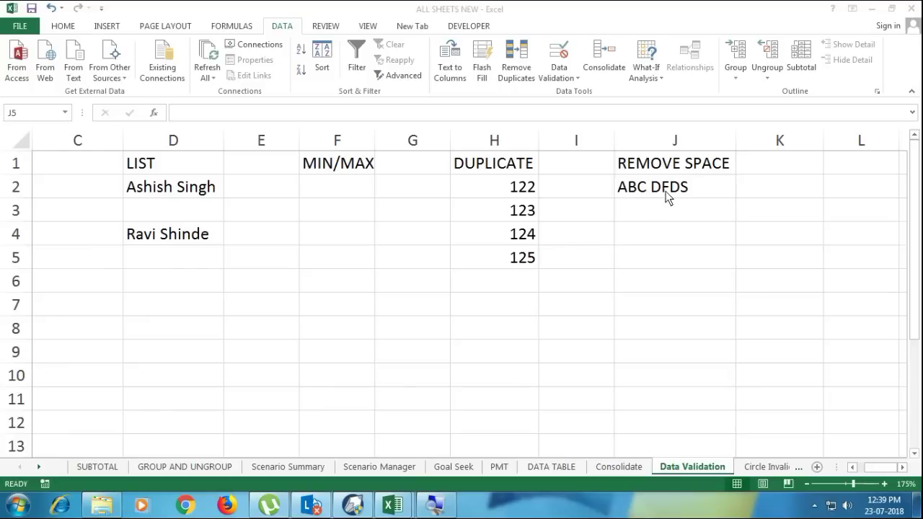
# - Test the REMOVE SPACE rule by trying to enter NRIT COMPUTER with extra spaces between the words in cell J3
pyautogui.press('F2')
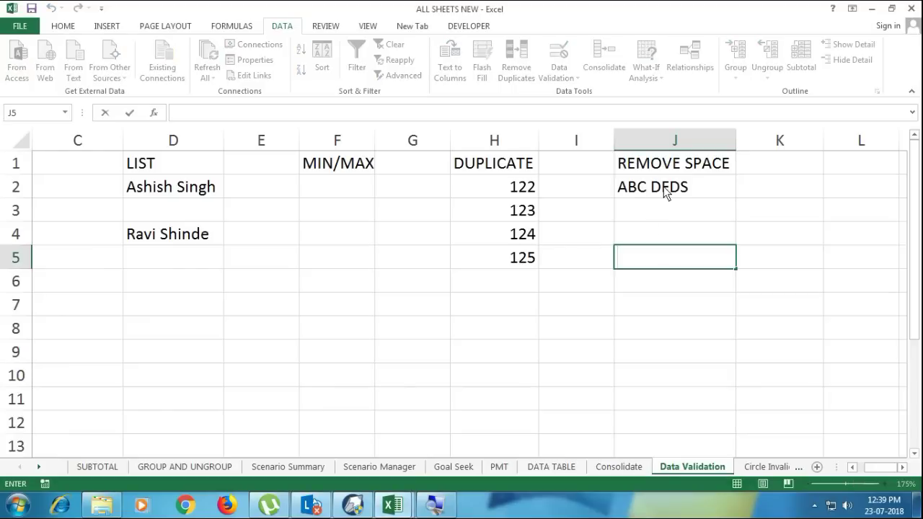
pyautogui.click(661, 185)
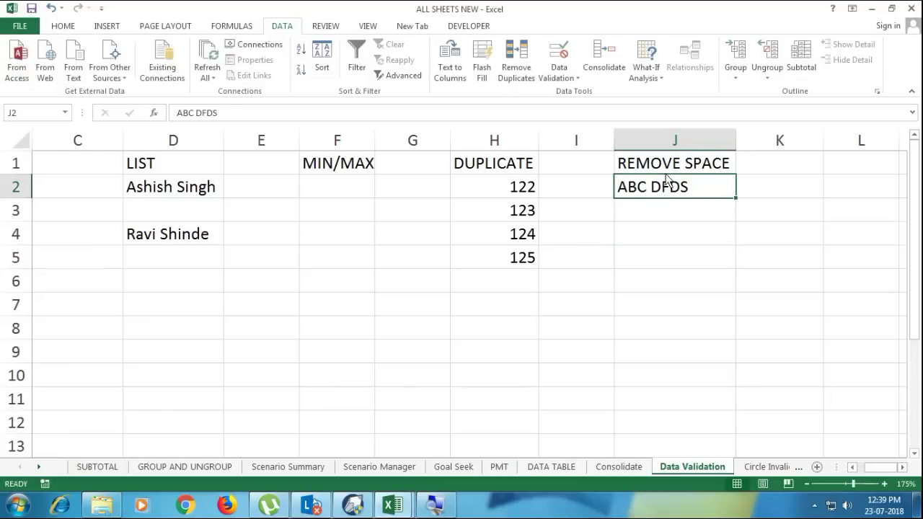
pyautogui.click(674, 140)
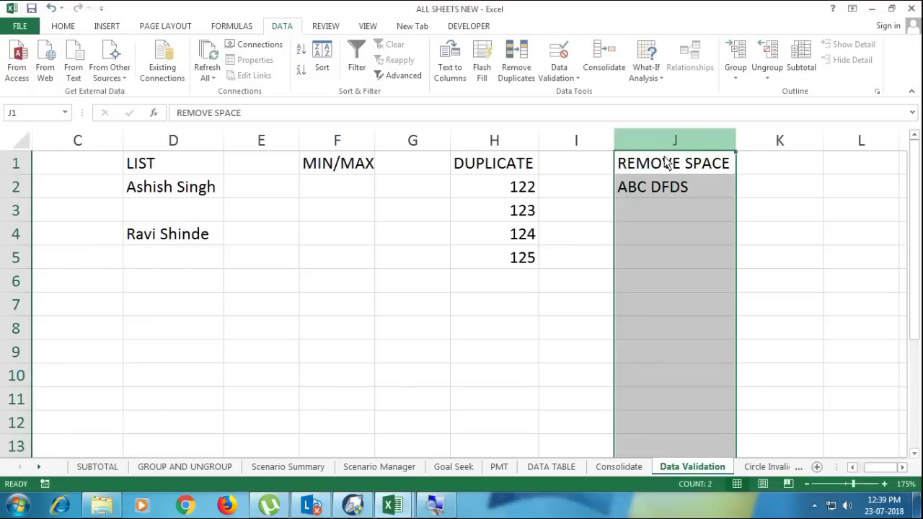
pyautogui.click(661, 212)
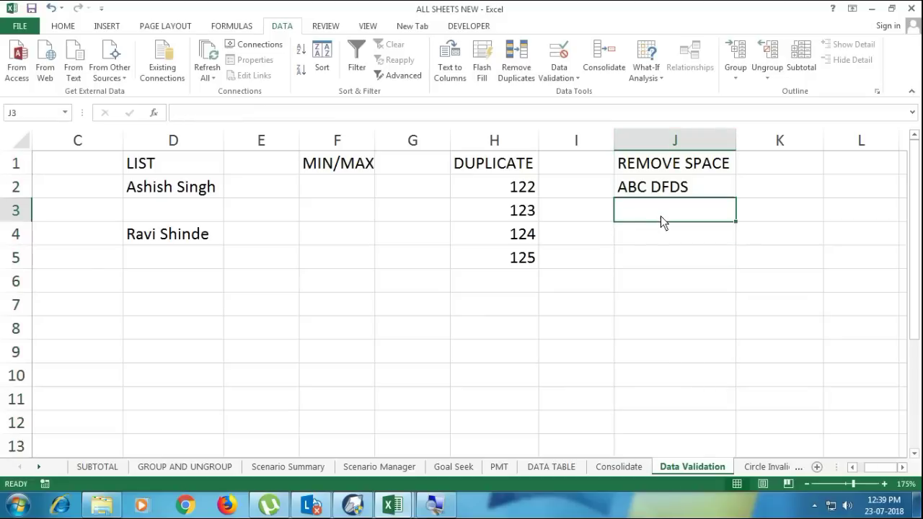
pyautogui.write('NRIT   COMPUTER')
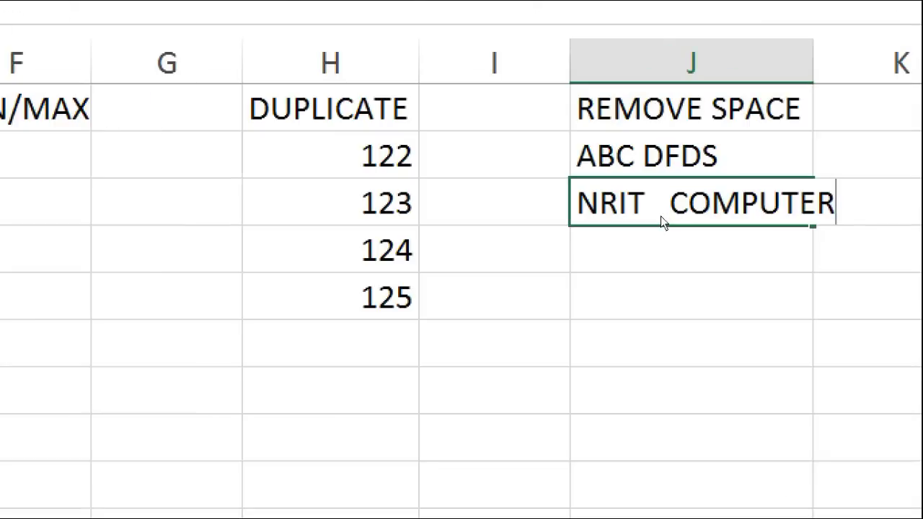
pyautogui.press('Return')
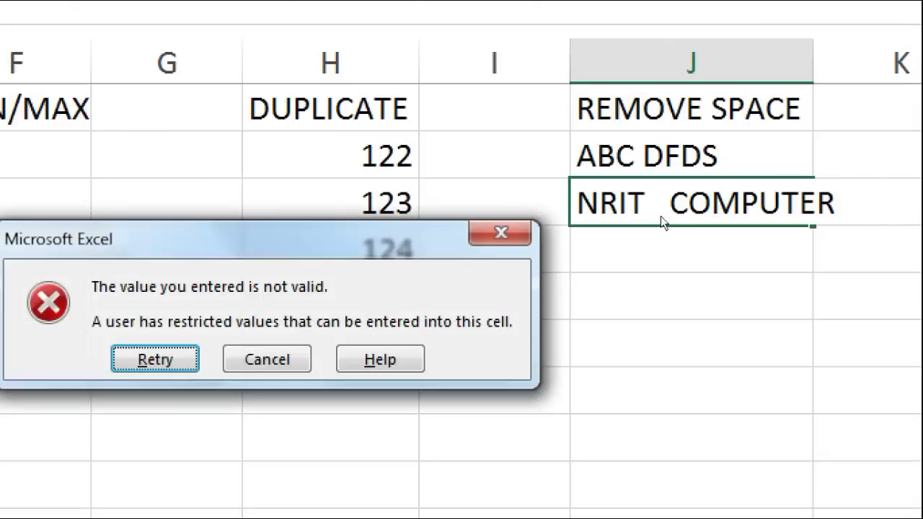
pyautogui.press('Return')
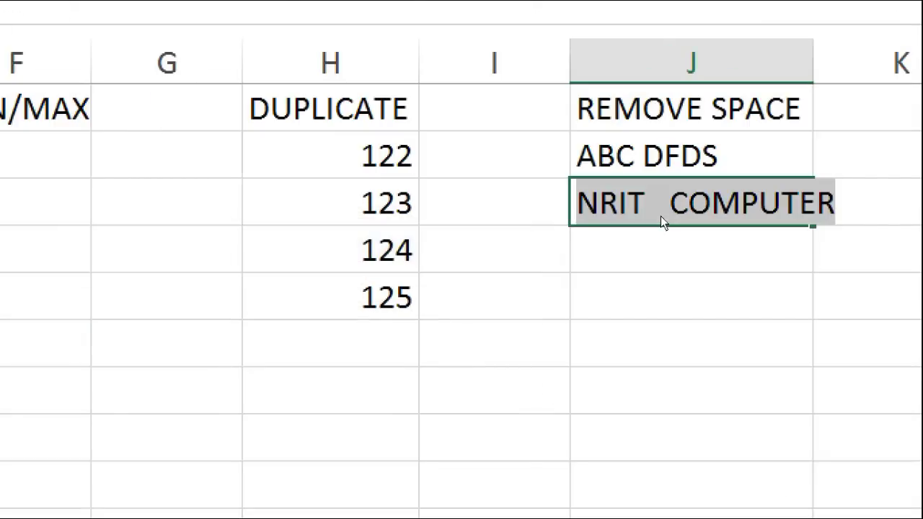
# - Enter NRIT COMPUTER with a single space in cell J3 as a test, then clear the cell
pyautogui.write('NRIT COMPUTER')
pyautogui.press('Return')
pyautogui.click(661, 216)
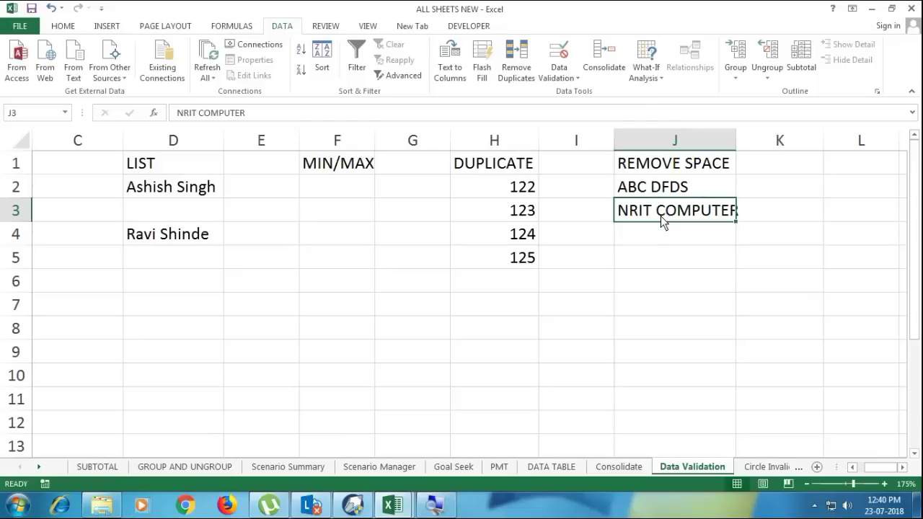
pyautogui.press('Delete')
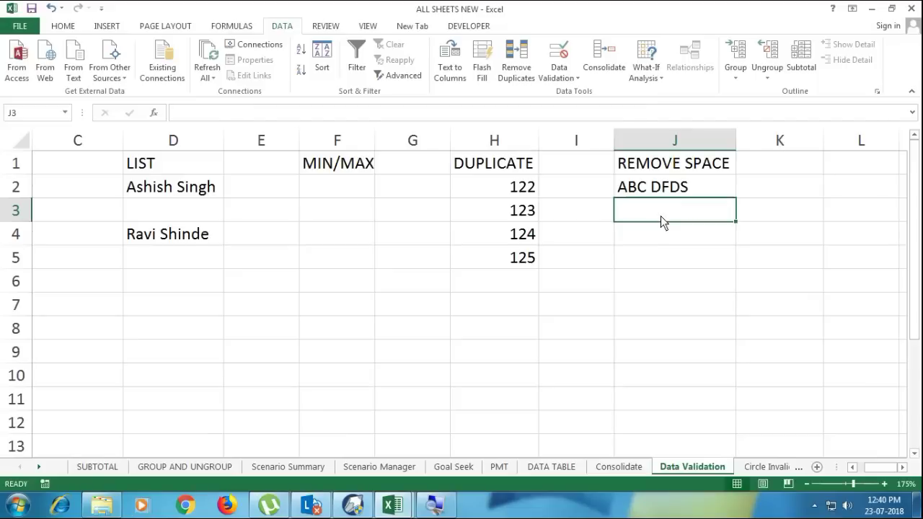
# - Review the custom validation formula on the REMOVE SPACE column J and close the settings without changes
pyautogui.click(671, 144)
pyautogui.click(549, 78)
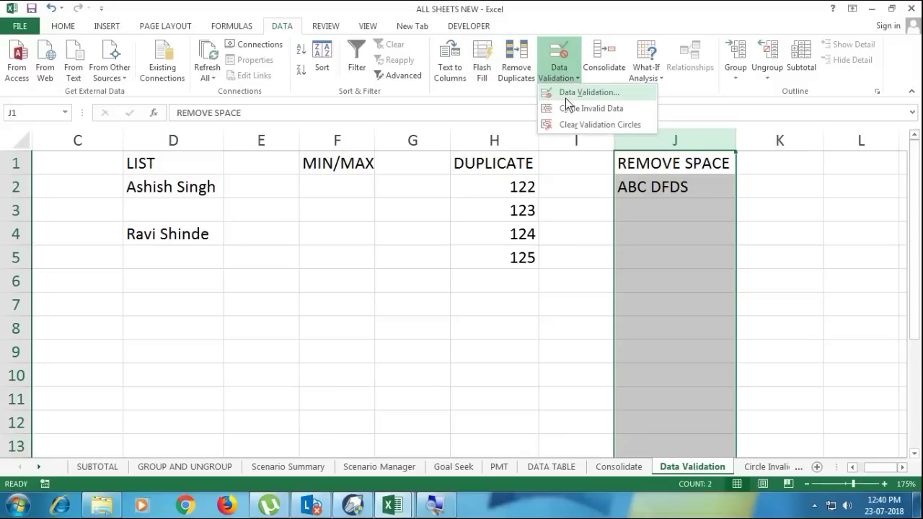
pyautogui.click(565, 98)
pyautogui.moveTo(242, 163); pyautogui.dragTo(318, 182)
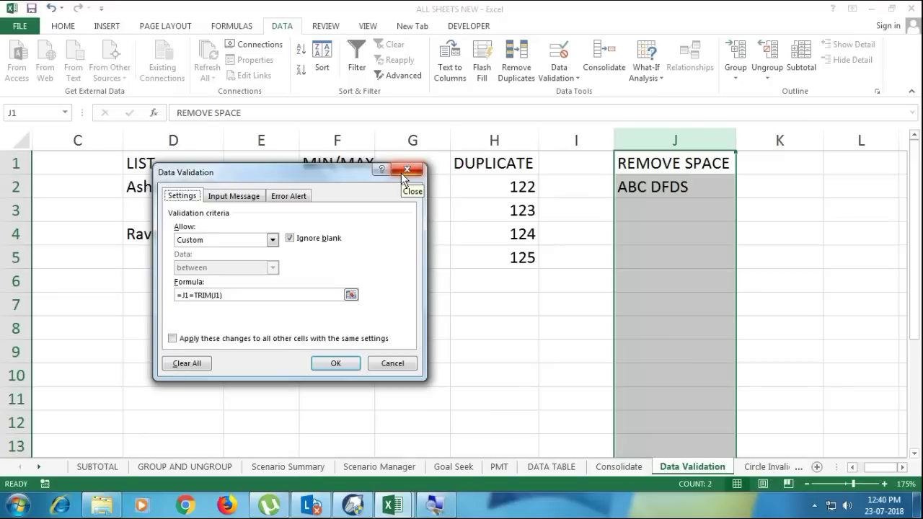
pyautogui.click(401, 174)
pyautogui.press('Down')
pyautogui.press('Down')
pyautogui.press('Left')
pyautogui.press('Down')
pyautogui.press('Down')
pyautogui.press('Down')
pyautogui.press('Up')
pyautogui.press('Up')
pyautogui.press('Right')
pyautogui.press('Right')
pyautogui.press('Right')
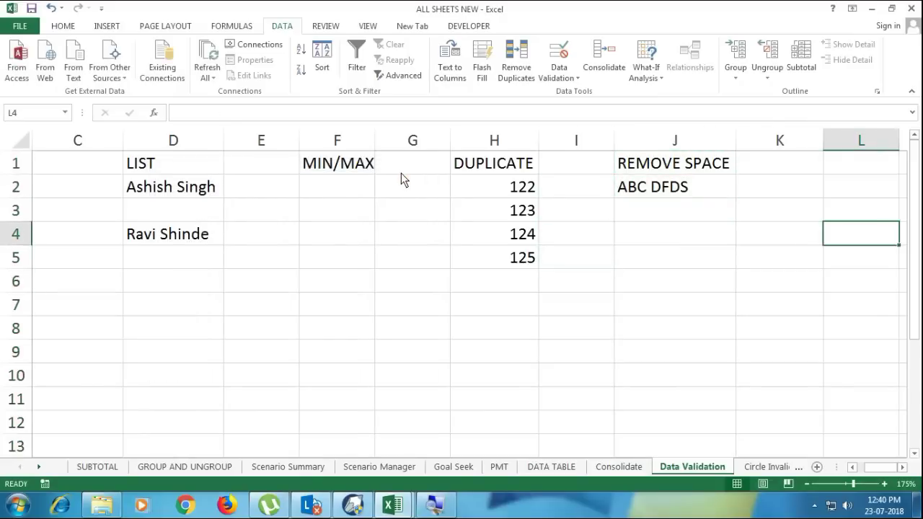
# - Enter NRIT COMPUTER with extra spaces between the words in cell K3
pyautogui.press('Up')
pyautogui.press('Left')
pyautogui.write('NRIT   COMPUTE')
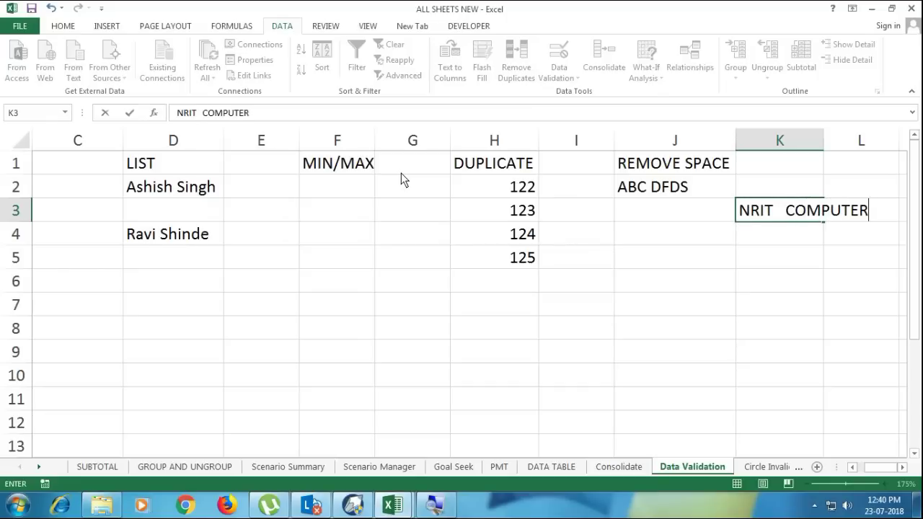
pyautogui.write('R')
pyautogui.press('Right')
# - Enter the formula =TRIM(K3) in cell L3 to strip the extra spaces from the text
pyautogui.write('=TRIM')
pyautogui.press('Left')
pyautogui.press('Right')
pyautogui.press('Delete')
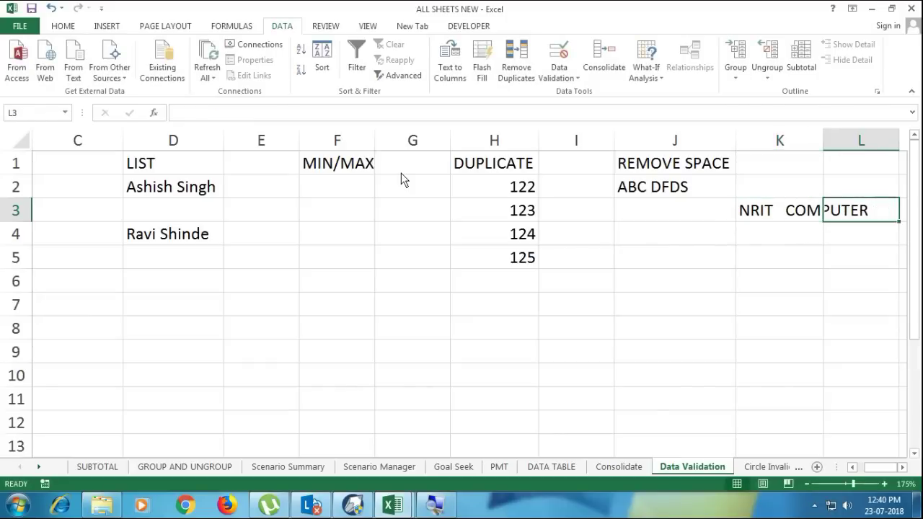
pyautogui.write('=TRIM(')
pyautogui.press('Left')
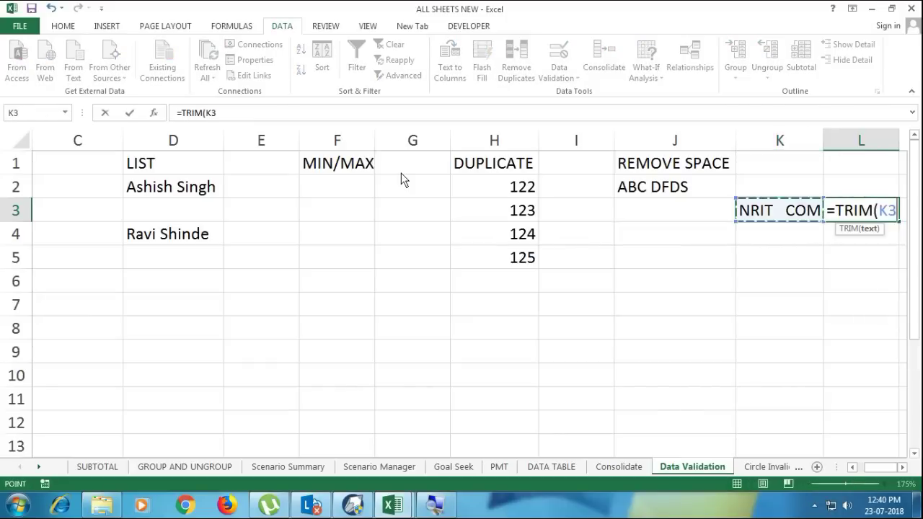
pyautogui.write(')')
pyautogui.press('Right')
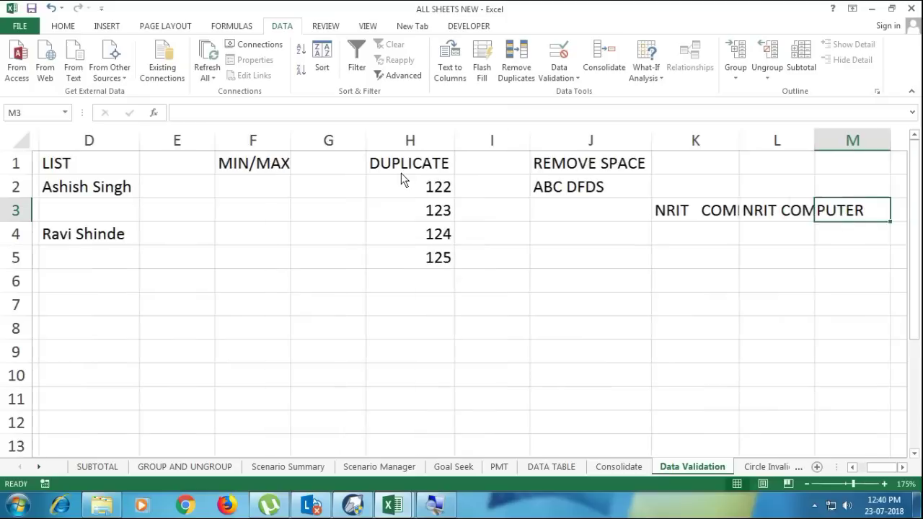
# - Widen columns K and L to show the untrimmed and trimmed texts, and check the formula in L3
pyautogui.press('Left')
pyautogui.press('Left')
pyautogui.doubleClick(733, 140)
pyautogui.moveTo(851, 140); pyautogui.dragTo(877, 145)
pyautogui.moveTo(777, 142); pyautogui.dragTo(797, 148)
pyautogui.press('Right')
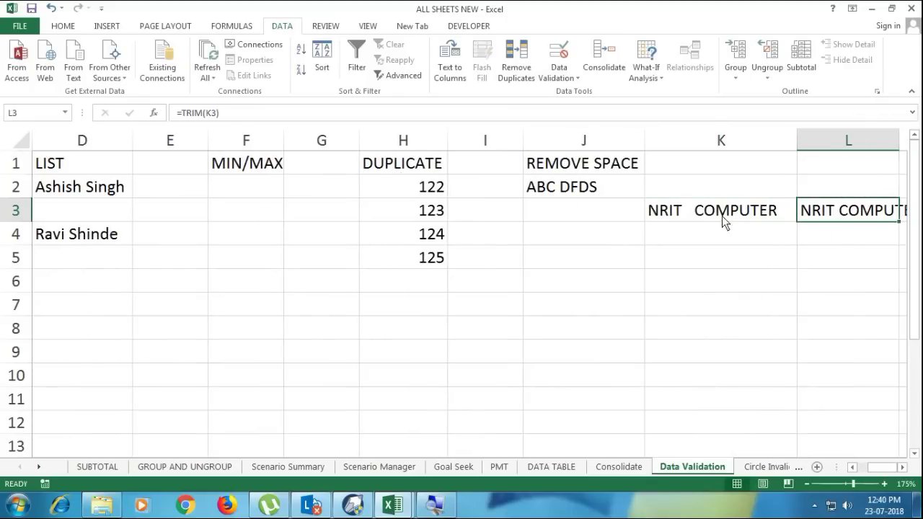
pyautogui.doubleClick(837, 217)
pyautogui.press('Escape')
# - Re-enter the custom data validation formula =J1=TRIM(J1) for the whole REMOVE SPACE column J
pyautogui.click(554, 139)
pyautogui.click(553, 73)
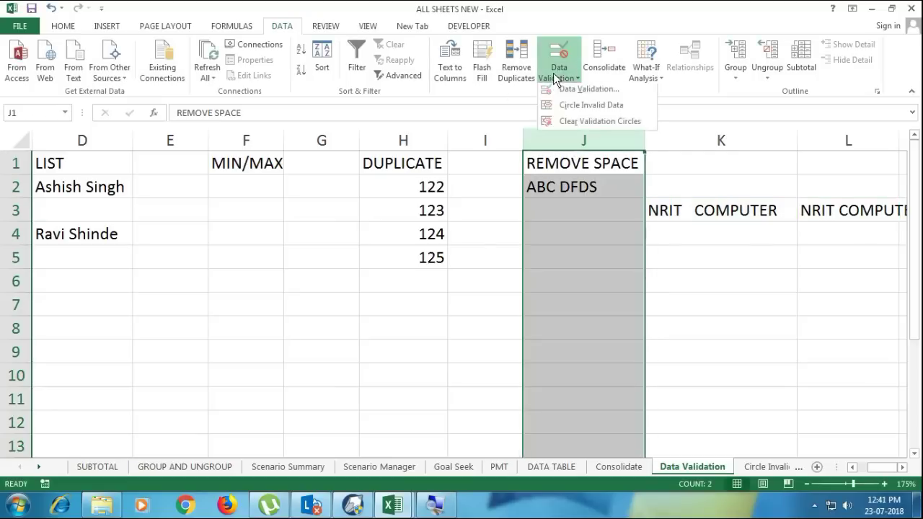
pyautogui.click(576, 88)
pyautogui.moveTo(228, 296); pyautogui.dragTo(97, 290)
pyautogui.press('BackSpace')
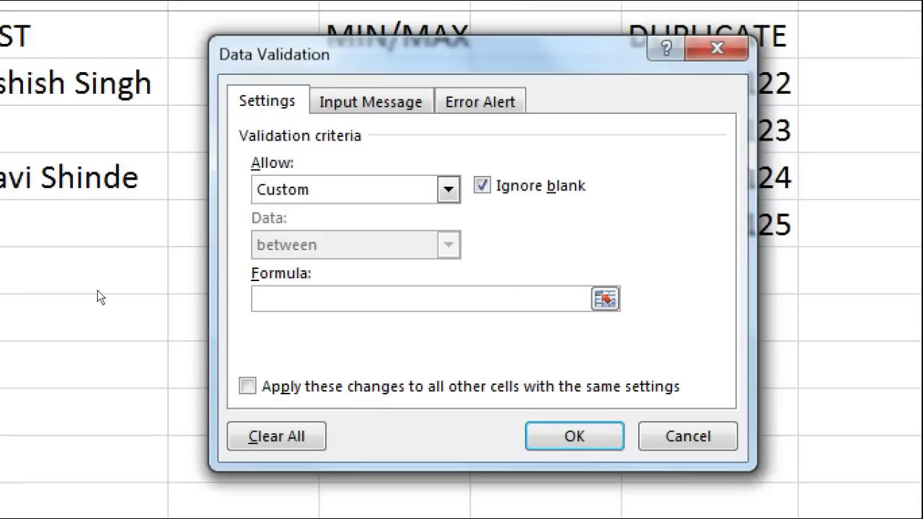
pyautogui.write('=J1')
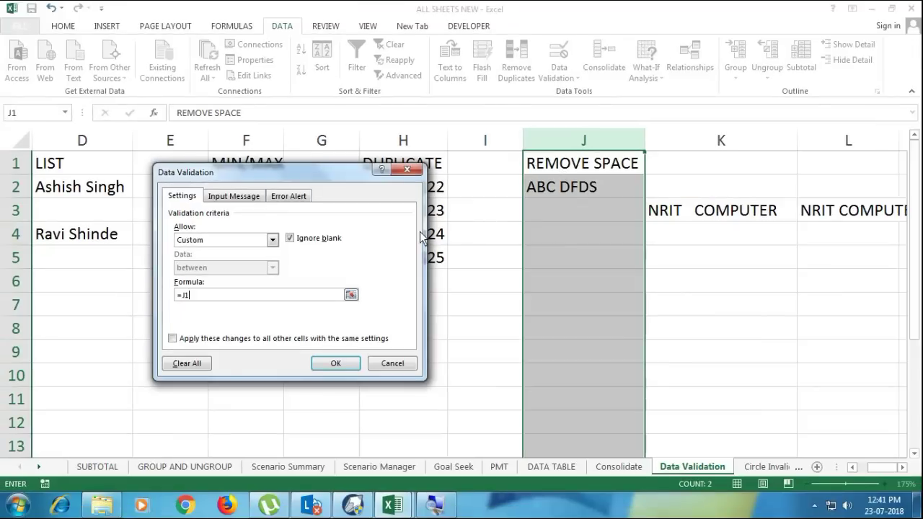
pyautogui.press('BackSpace')
pyautogui.press('BackSpace')
pyautogui.click(538, 165)
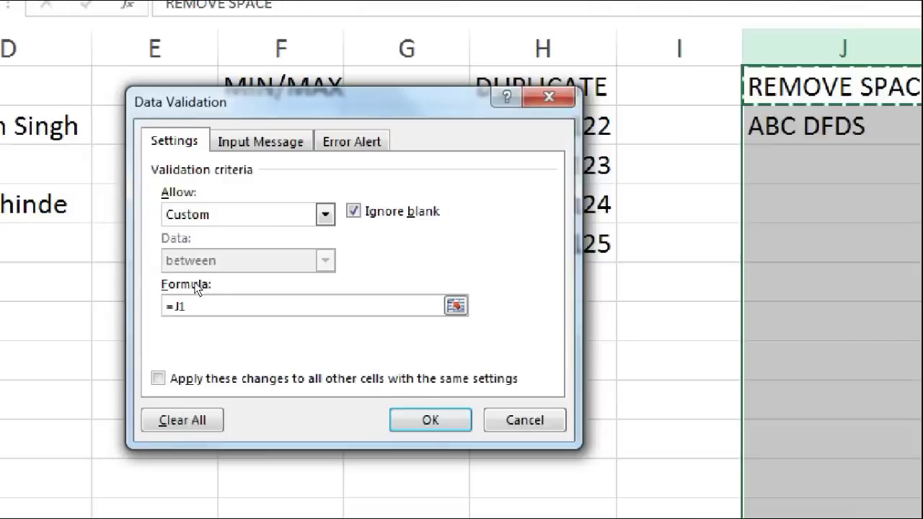
pyautogui.write('=TRIM(J')
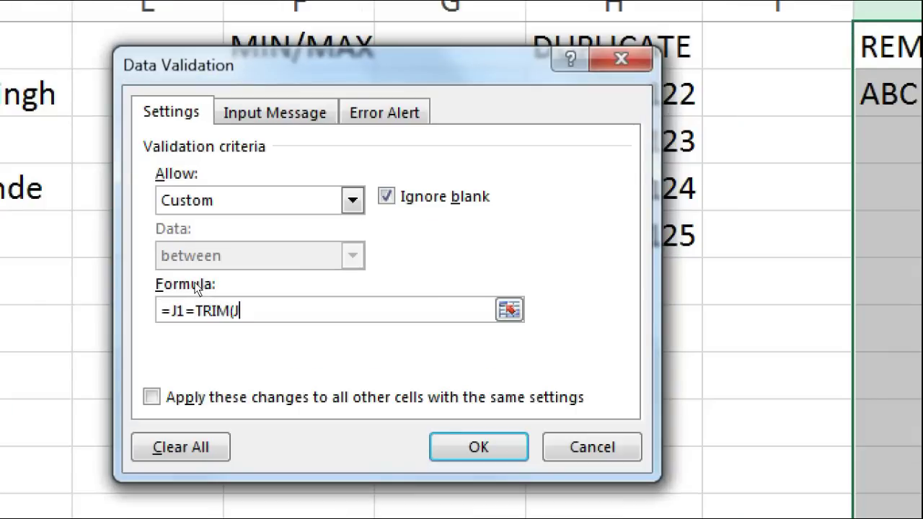
pyautogui.write('1)')
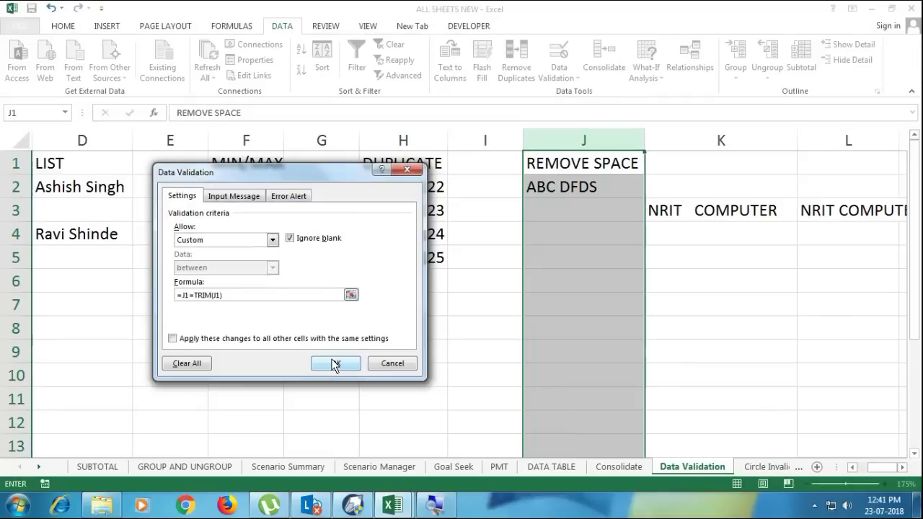
pyautogui.click(326, 362)
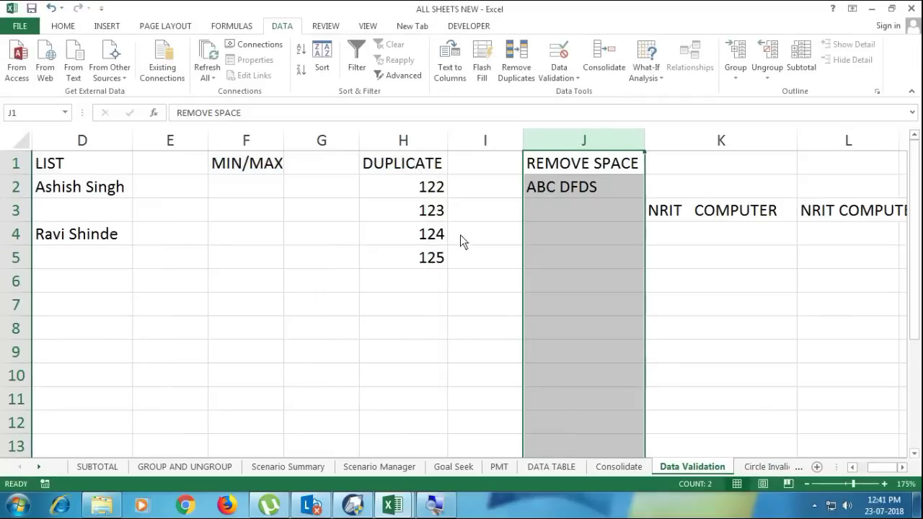
# - Review the Date and Text length validation criteria for cell J3, and close the settings without applying changes
pyautogui.click(555, 219)
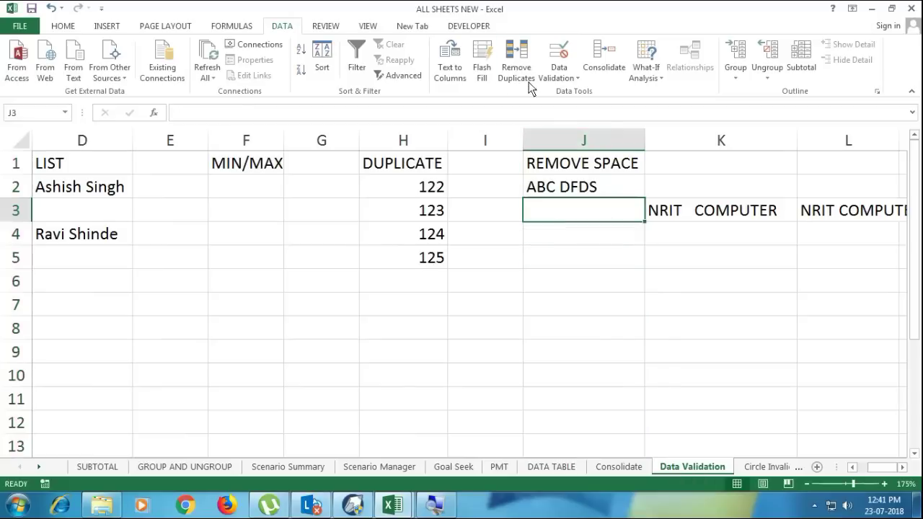
pyautogui.click(560, 78)
pyautogui.click(564, 89)
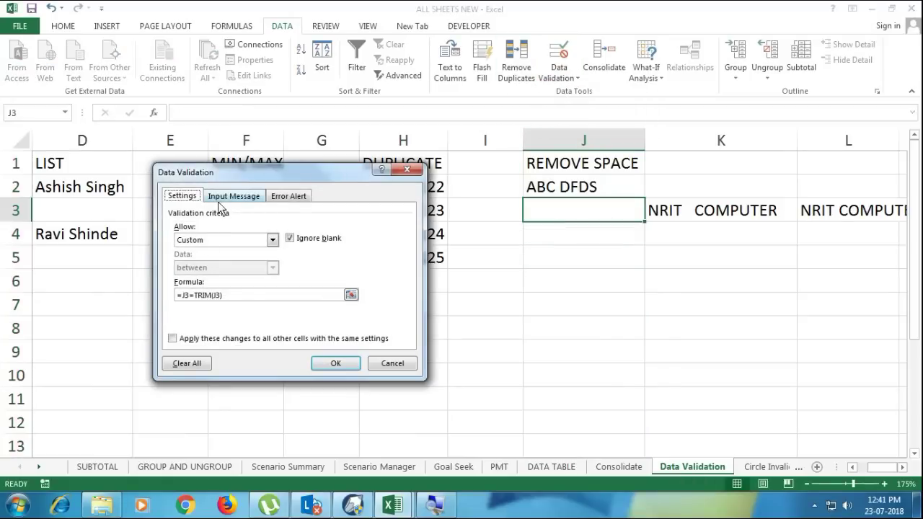
pyautogui.click(207, 241)
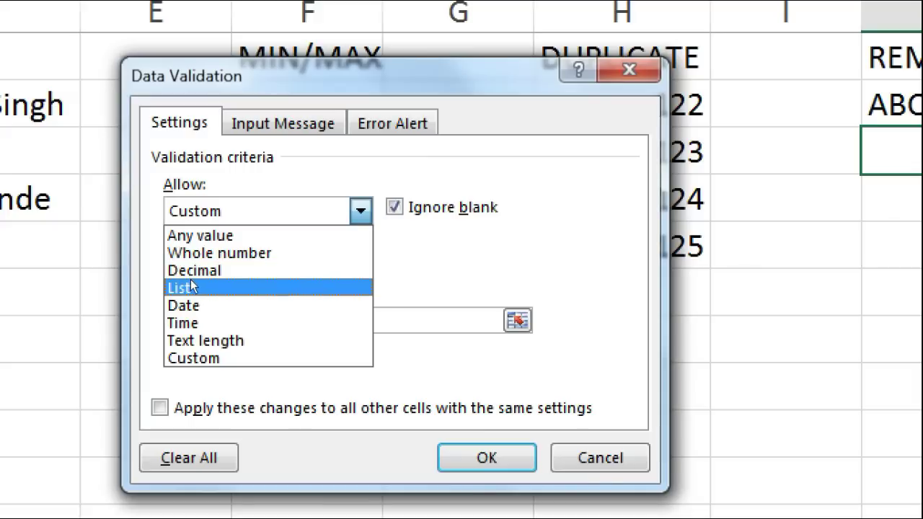
pyautogui.click(222, 303)
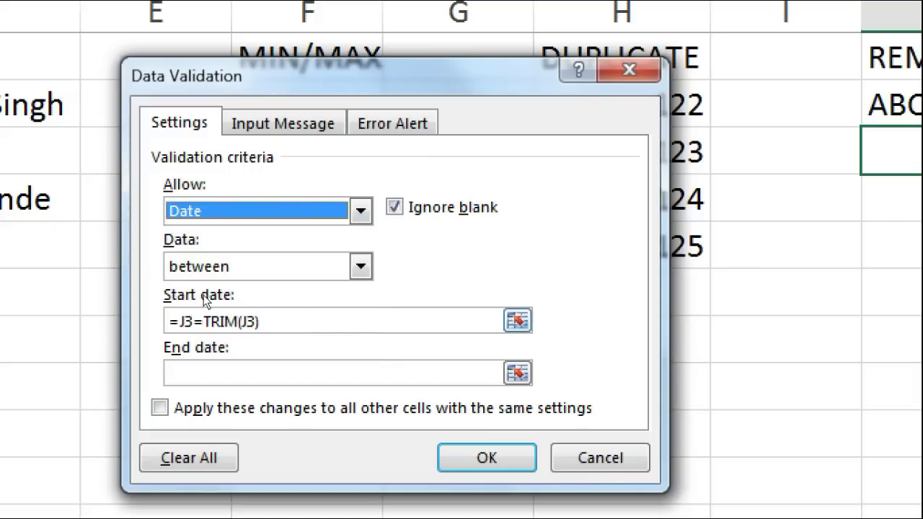
pyautogui.click(202, 268)
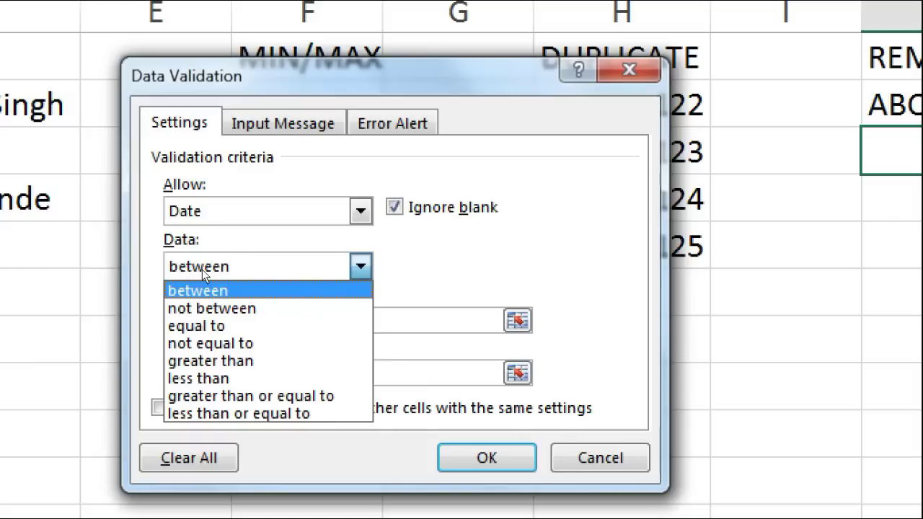
pyautogui.click(202, 211)
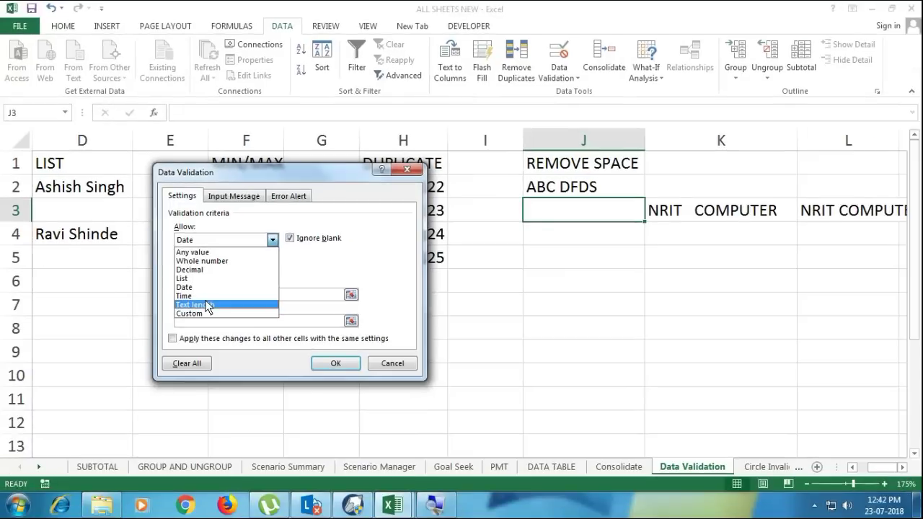
pyautogui.click(209, 307)
pyautogui.click(600, 458)
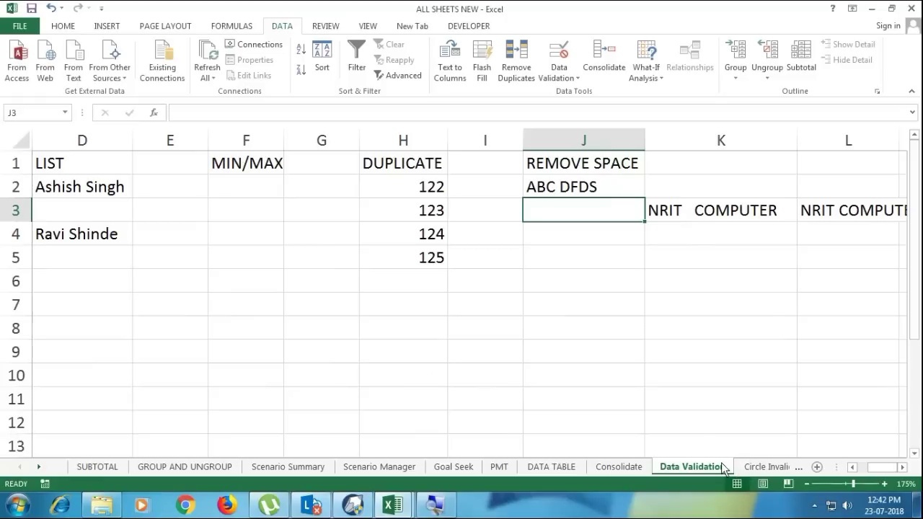
pyautogui.click(564, 79)
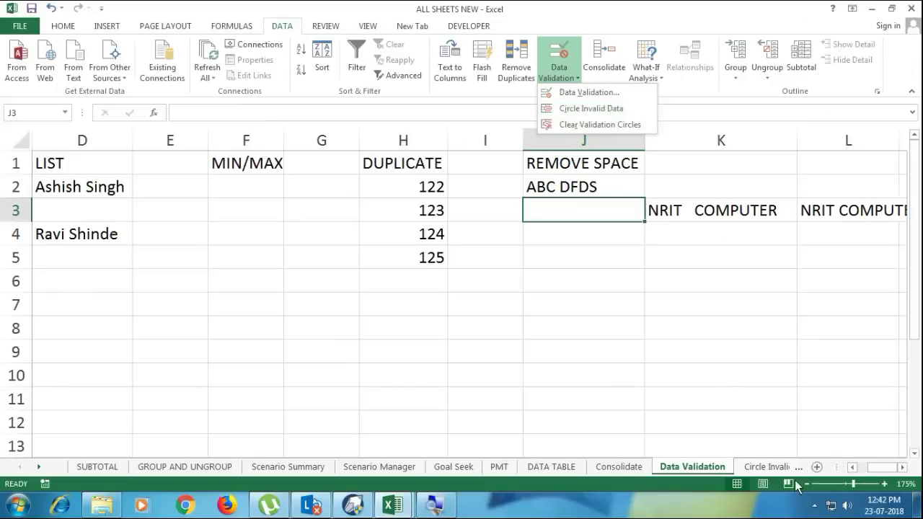
# - On the Circle Invalid Data sheet, restrict the marks in B2:D6 to whole numbers between 0 and 100
pyautogui.click(763, 469)
pyautogui.click(763, 469)
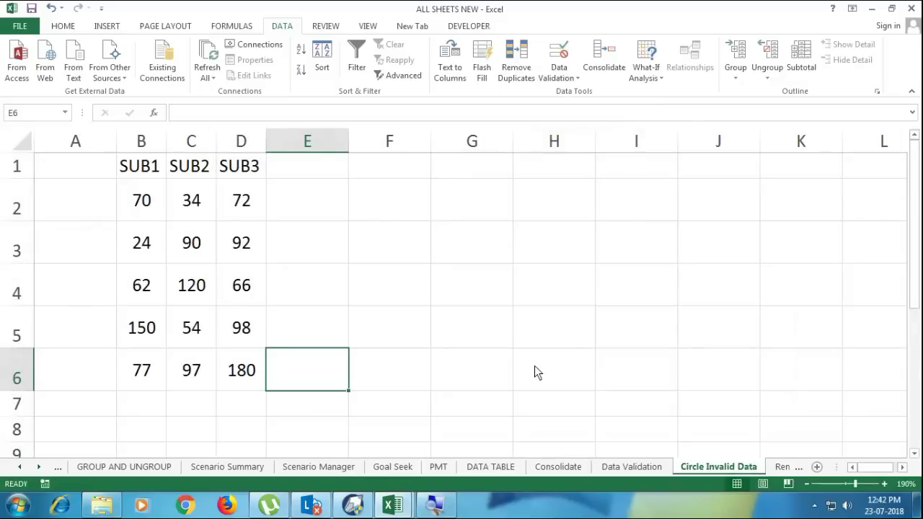
pyautogui.click(152, 208)
pyautogui.moveTo(154, 210); pyautogui.dragTo(240, 369)
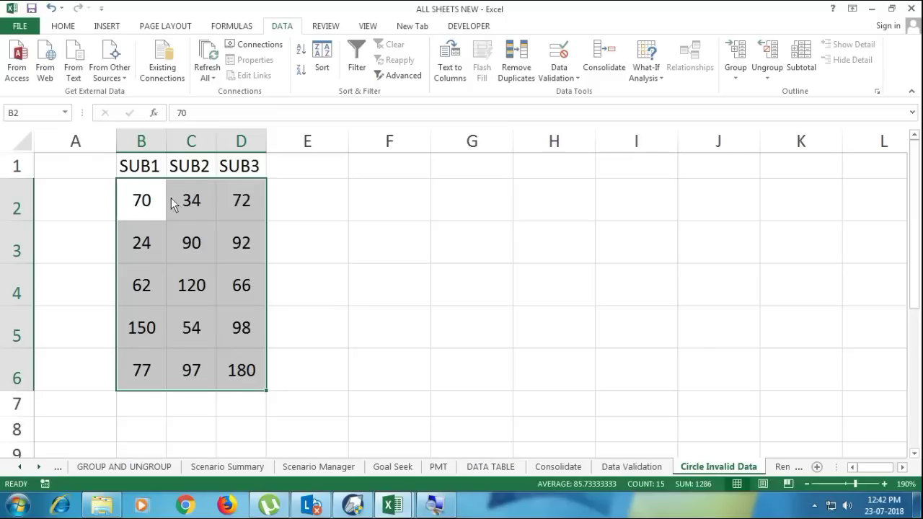
pyautogui.click(562, 85)
pyautogui.click(565, 91)
pyautogui.moveTo(270, 172); pyautogui.dragTo(485, 159)
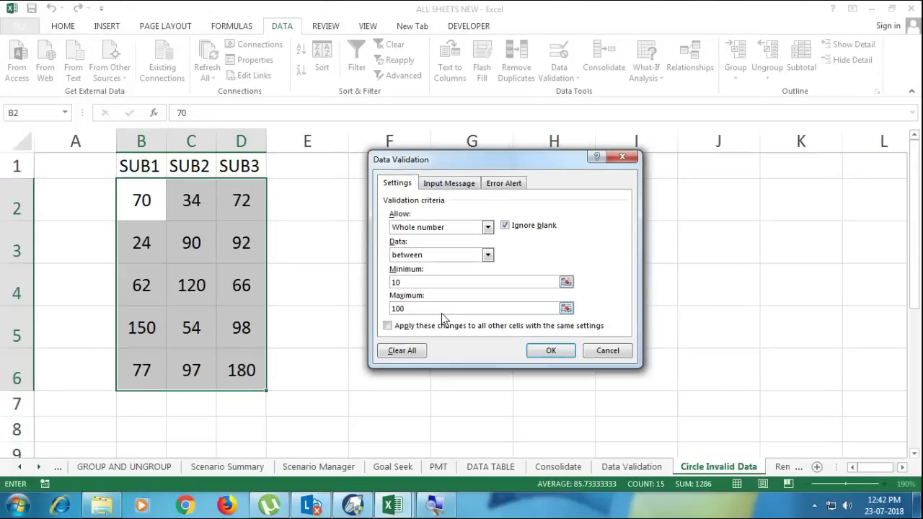
pyautogui.click(451, 229)
pyautogui.click(414, 248)
pyautogui.doubleClick(412, 282)
pyautogui.write('0')
pyautogui.press('Tab')
pyautogui.click(551, 352)
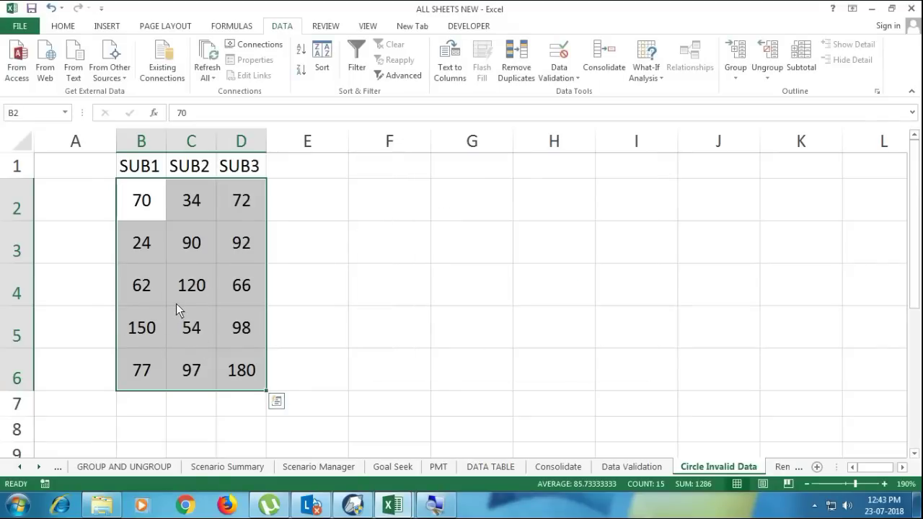
# - Circle the invalid marks in the table and clear the validation circles, doing both twice
pyautogui.click(573, 78)
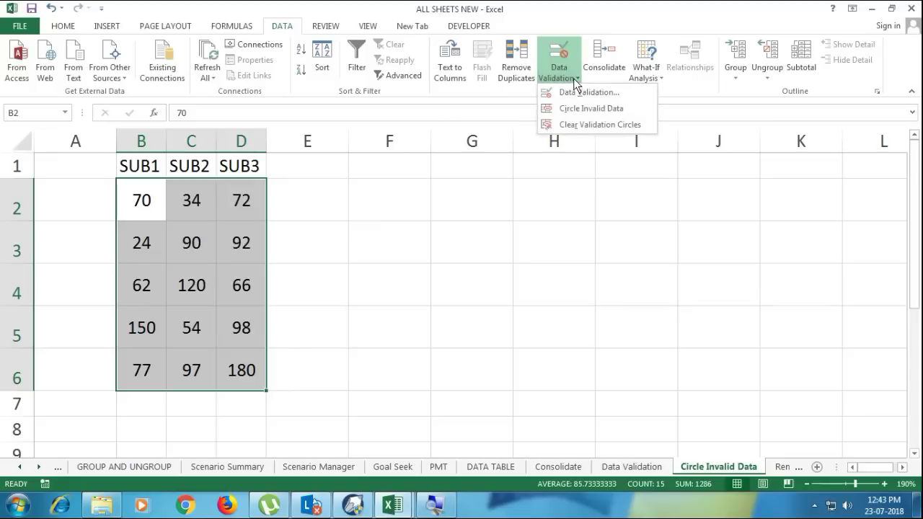
pyautogui.click(577, 110)
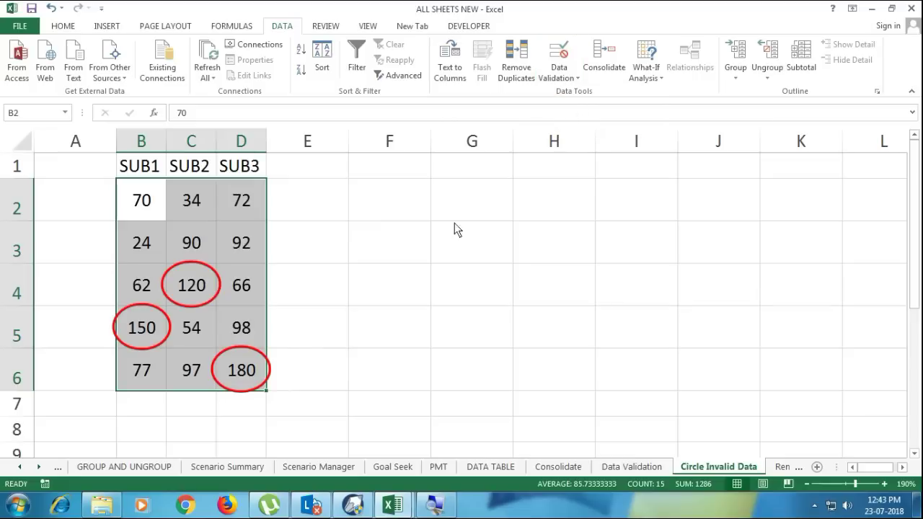
pyautogui.click(563, 76)
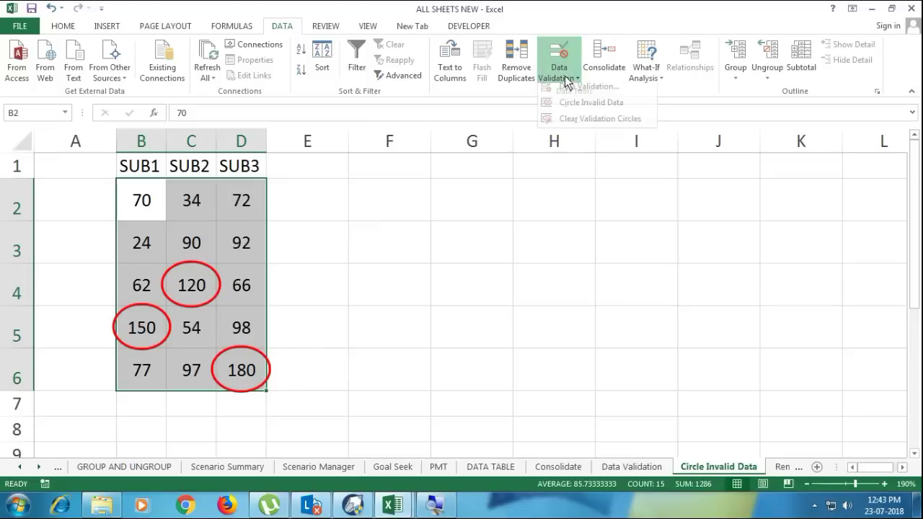
pyautogui.click(560, 127)
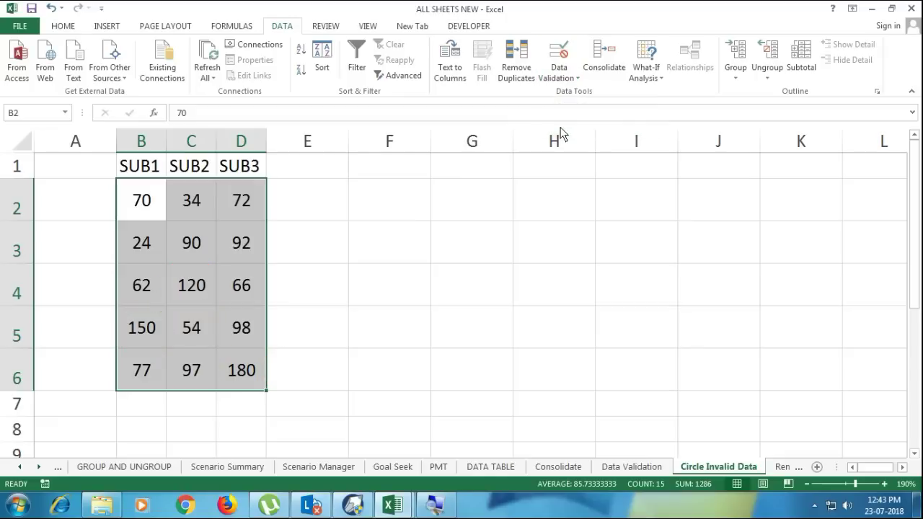
pyautogui.click(558, 81)
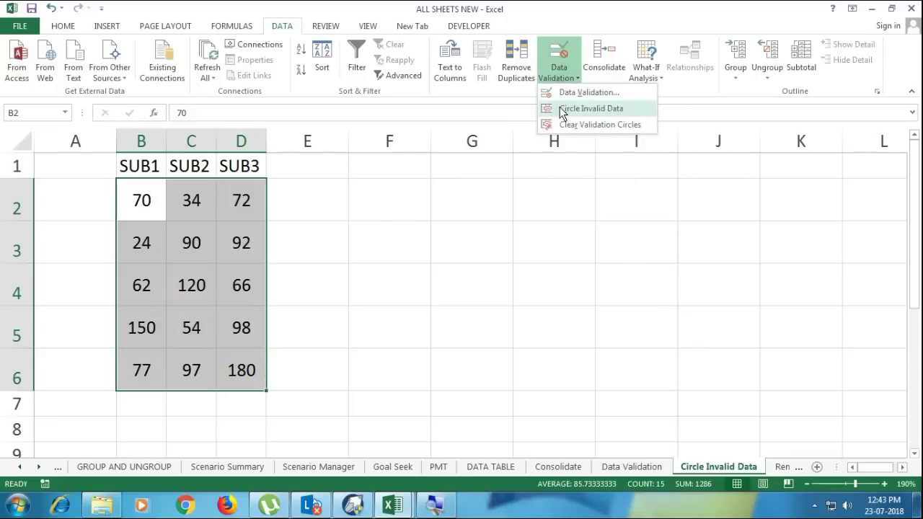
pyautogui.click(573, 108)
pyautogui.click(556, 76)
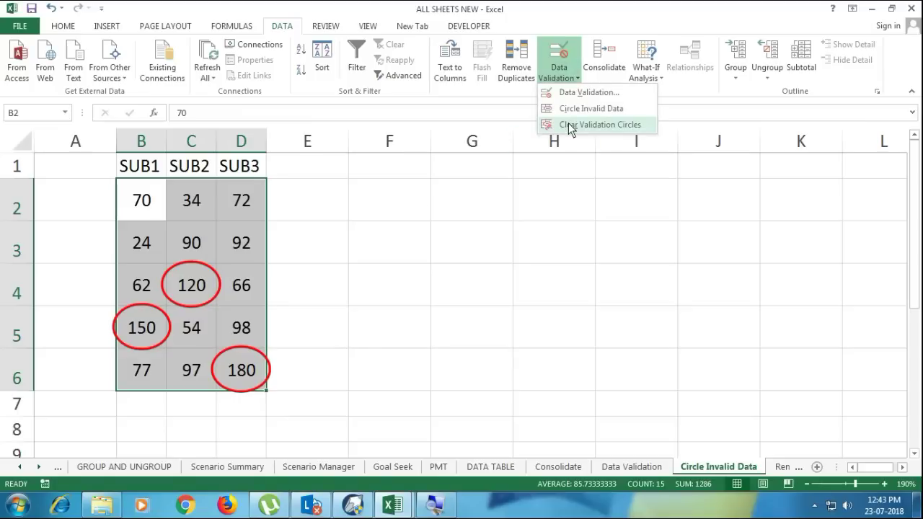
pyautogui.click(568, 123)
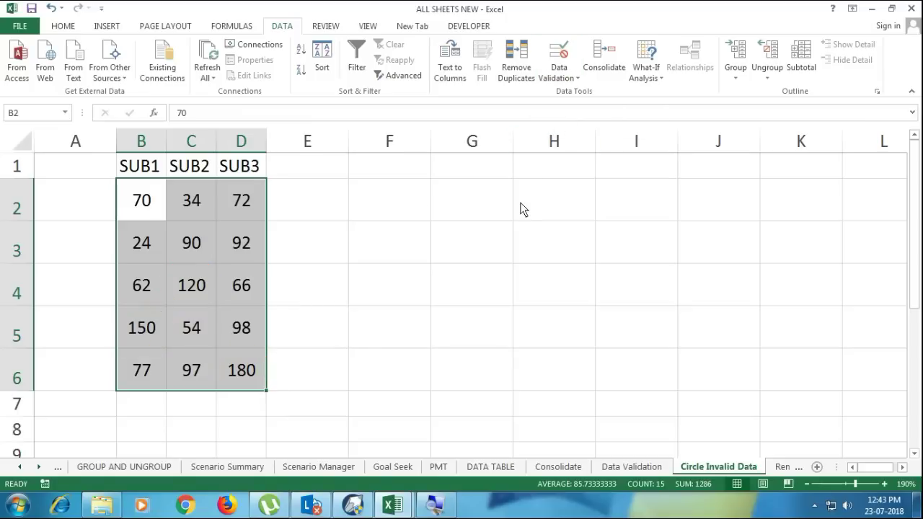
# - Switch to the Remove Duplicate sheet with the SR NO, Agent and Area table
pyautogui.click(38, 467)
pyautogui.click(39, 466)
pyautogui.click(39, 466)
pyautogui.click(39, 467)
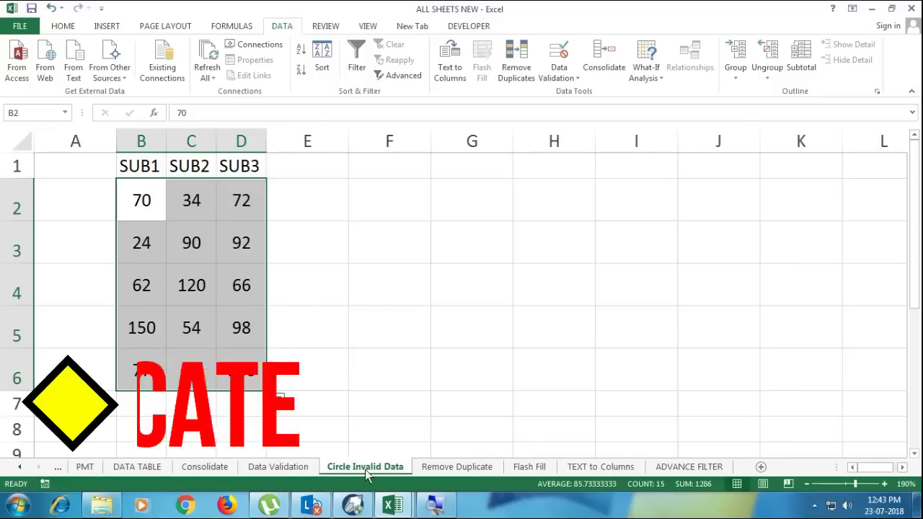
pyautogui.click(457, 469)
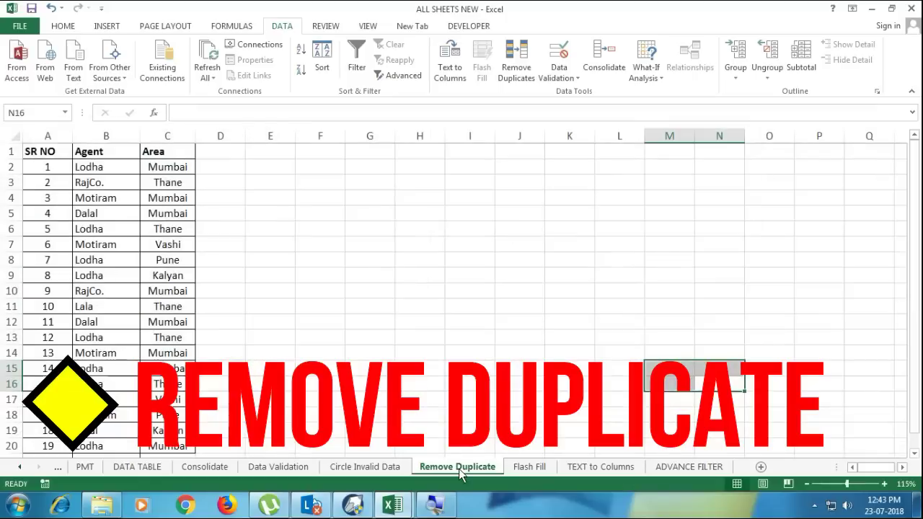
pyautogui.scroll(-1, 15, 195)
pyautogui.scroll(2, 108, 177)
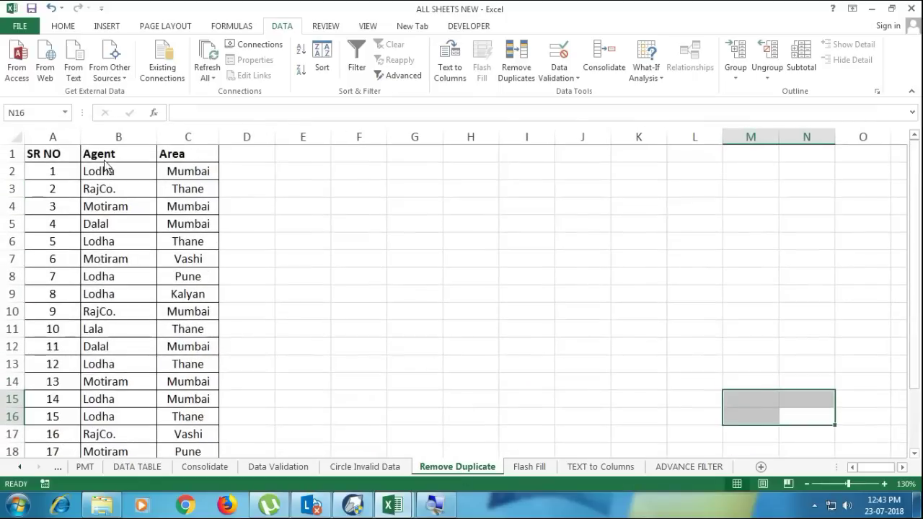
# - Start Remove Duplicates from the Agent column and expand the selection to the adjacent data
pyautogui.moveTo(113, 173)
pyautogui.mouseDown()
pyautogui.moveTo(113, 432)
pyautogui.moveTo(93, 472)
pyautogui.moveTo(101, 413)
pyautogui.mouseUp()
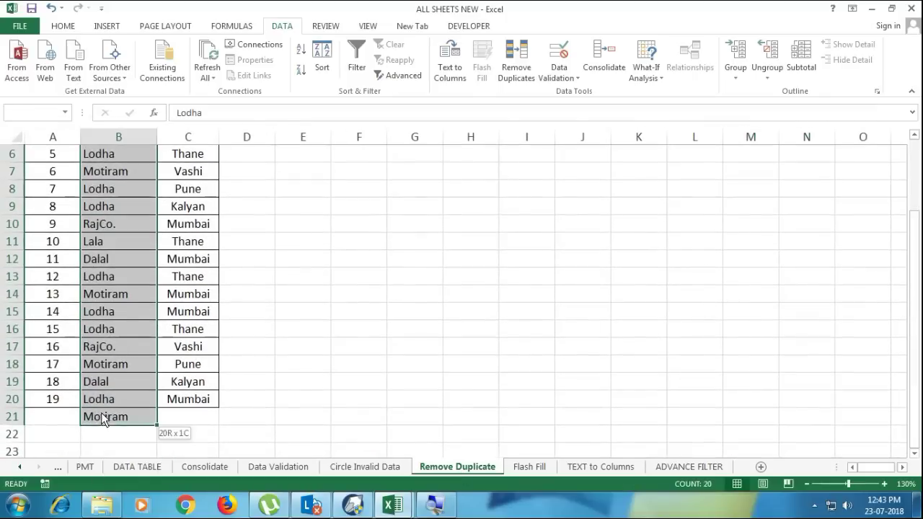
pyautogui.scroll(2, 98, 411)
pyautogui.keyDown('ctrl'); pyautogui.click(115, 154); pyautogui.keyUp('ctrl')
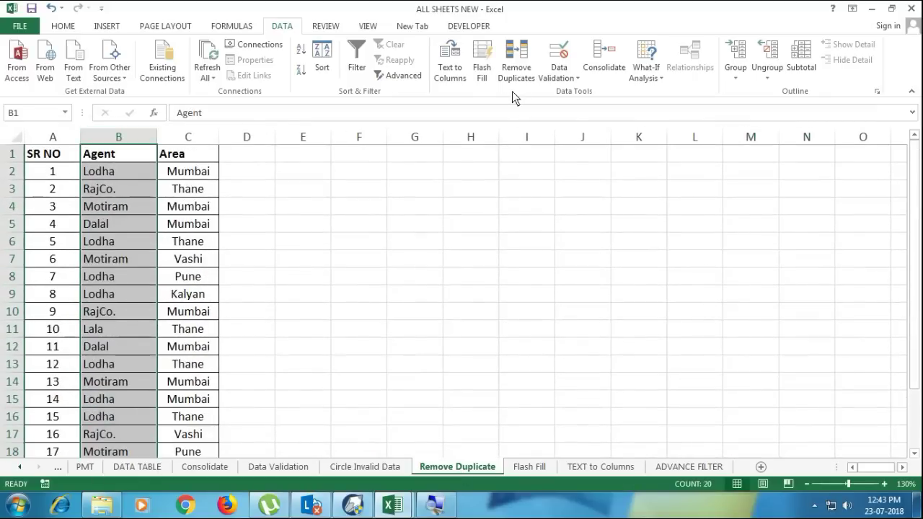
pyautogui.click(511, 71)
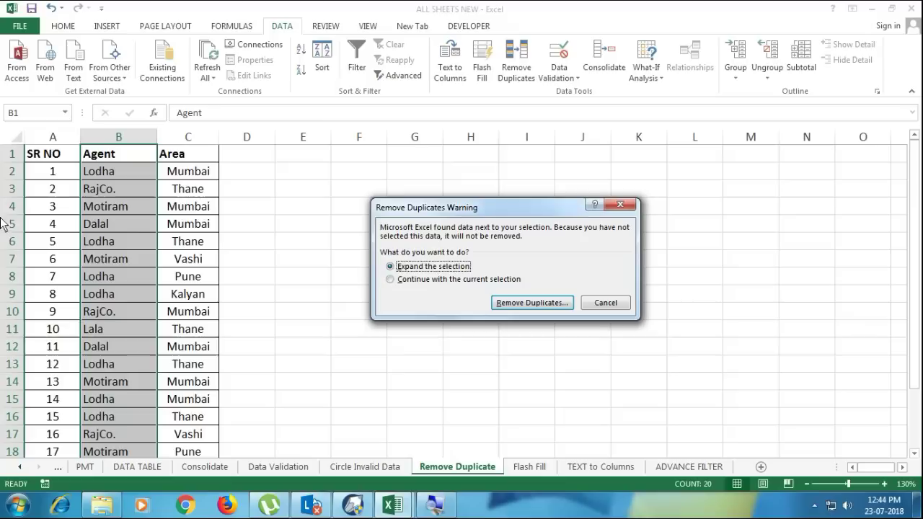
pyautogui.click(418, 280)
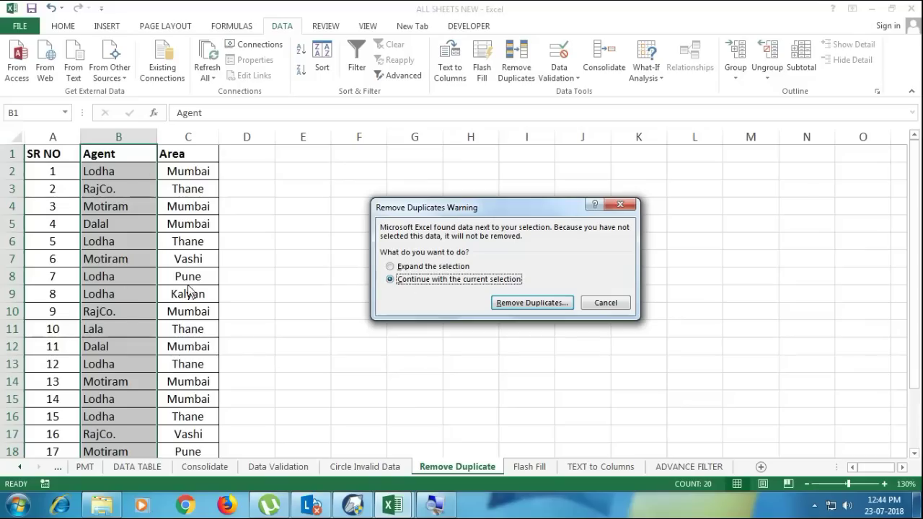
pyautogui.click(406, 267)
pyautogui.click(509, 304)
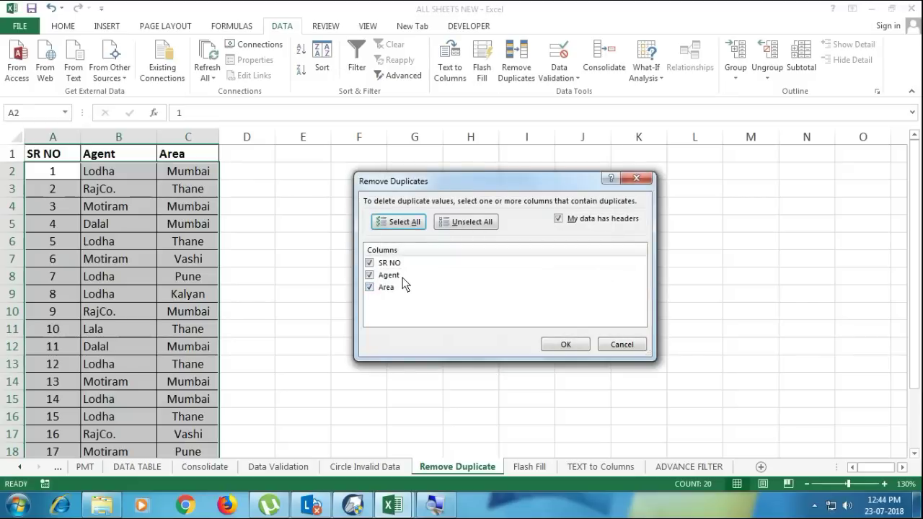
# - Remove rows with duplicate Agent values, leaving SR NO and Area out of the comparison, and look over the remaining agents
pyautogui.moveTo(425, 182); pyautogui.dragTo(341, 180)
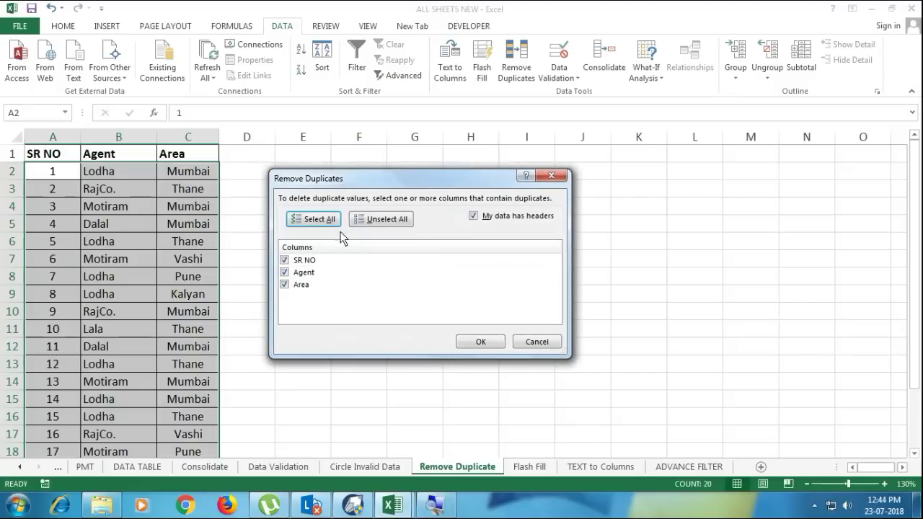
pyautogui.click(285, 285)
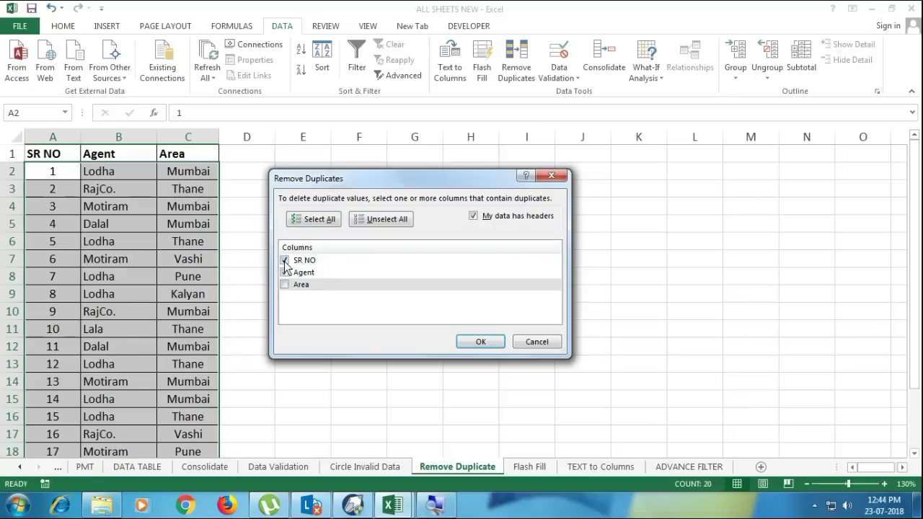
pyautogui.click(284, 260)
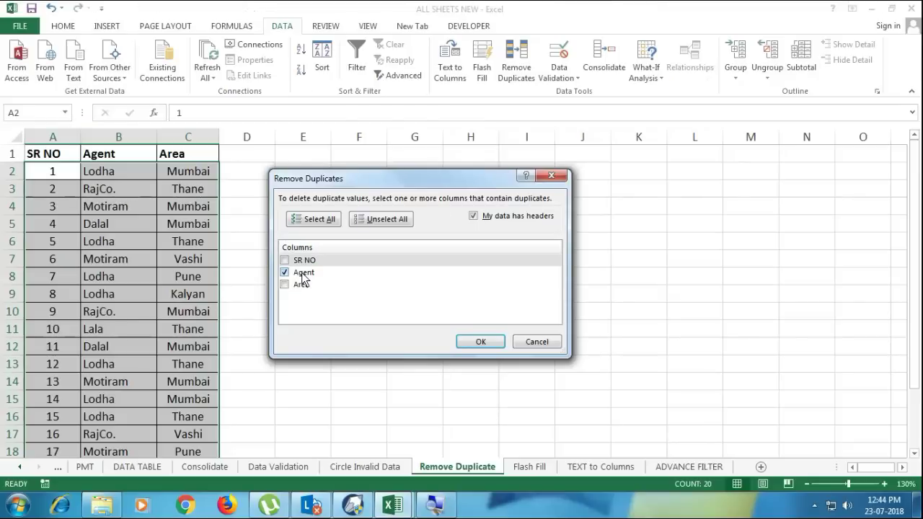
pyautogui.click(481, 342)
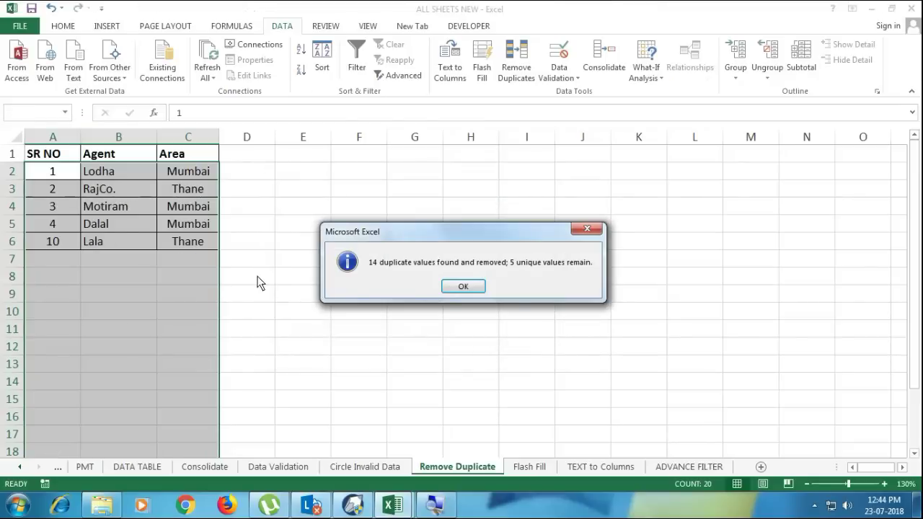
pyautogui.click(458, 289)
pyautogui.click(128, 213)
pyautogui.click(124, 229)
pyautogui.click(118, 244)
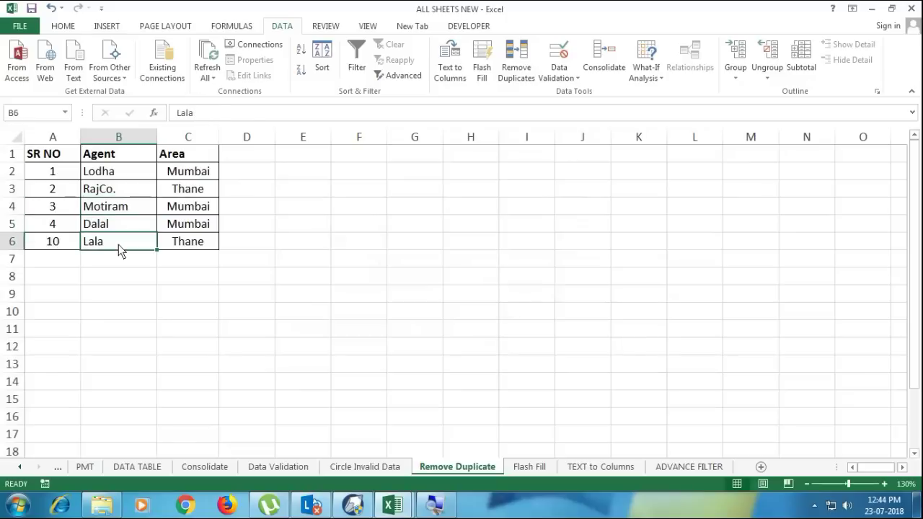
pyautogui.moveTo(124, 172); pyautogui.dragTo(123, 243)
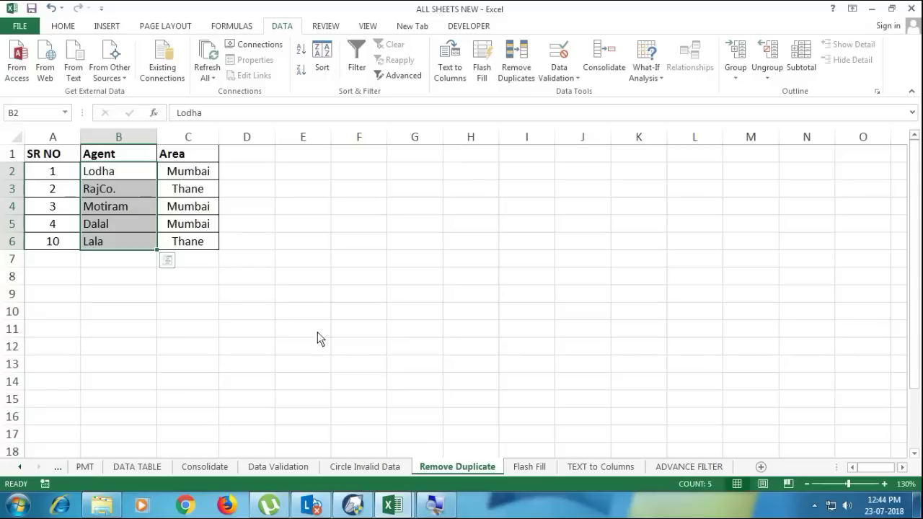
# - On the Flash Fill sheet, copy 400086 from A1 into B1 and Flash Fill the remaining codes down column B
pyautogui.click(526, 470)
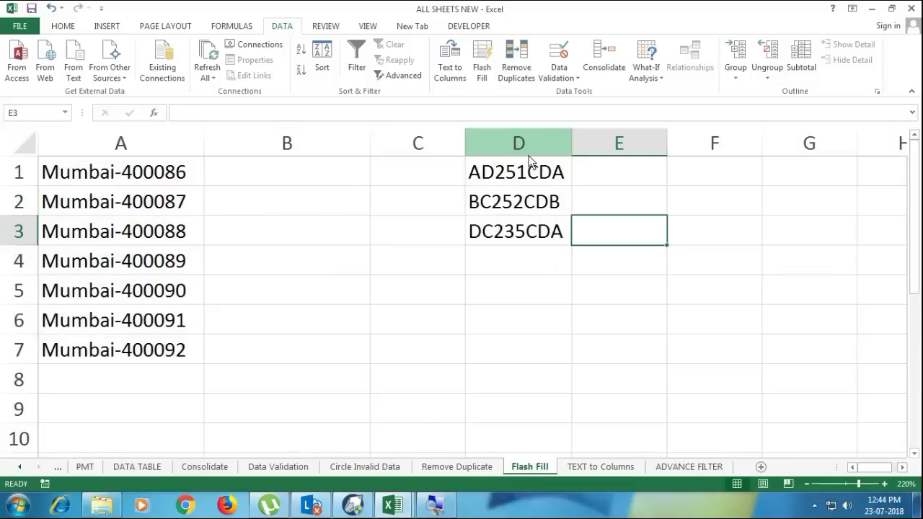
pyautogui.moveTo(90, 180); pyautogui.dragTo(123, 361)
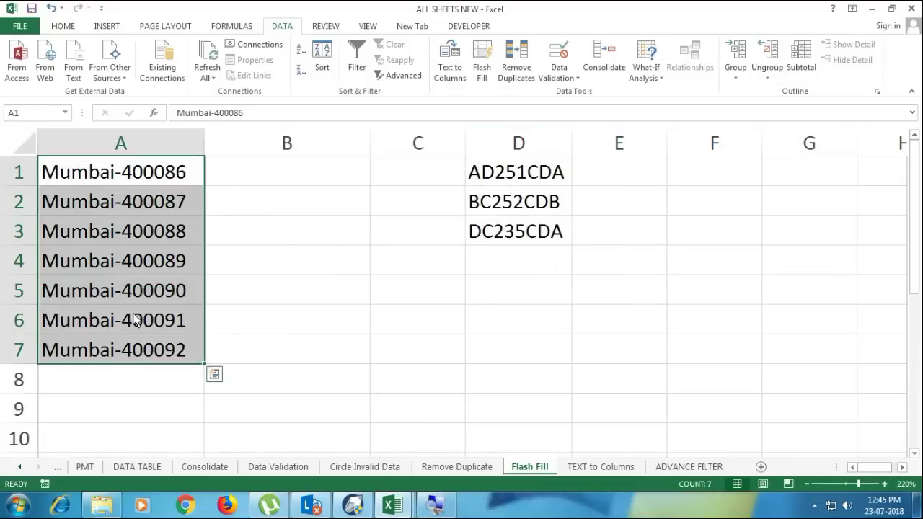
pyautogui.click(191, 195)
pyautogui.click(173, 180)
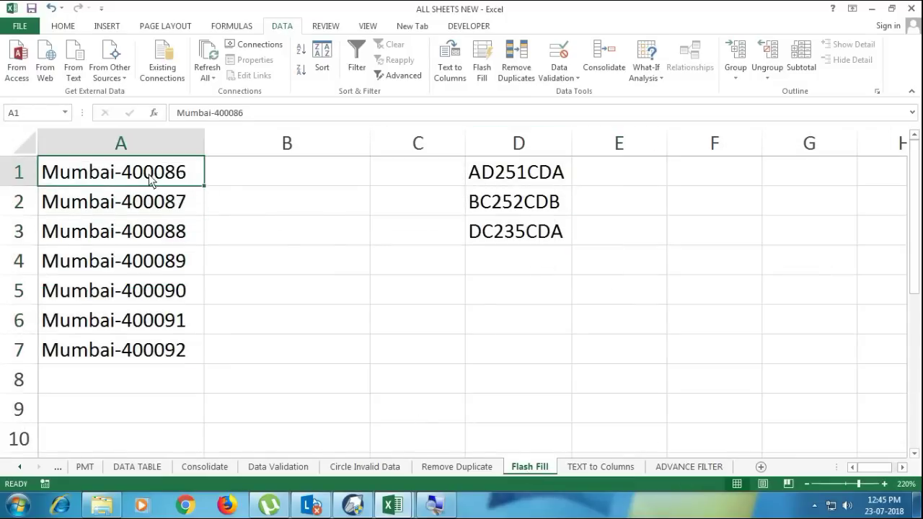
pyautogui.doubleClick(190, 178)
pyautogui.moveTo(189, 179); pyautogui.dragTo(122, 179)
pyautogui.hotkey('ctrl', 'c')
pyautogui.click(254, 172)
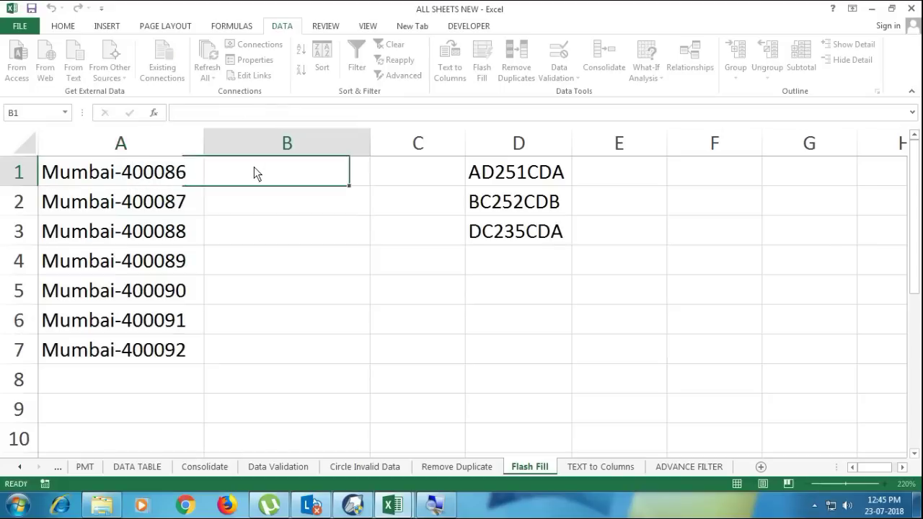
pyautogui.hotkey('ctrl', 'v')
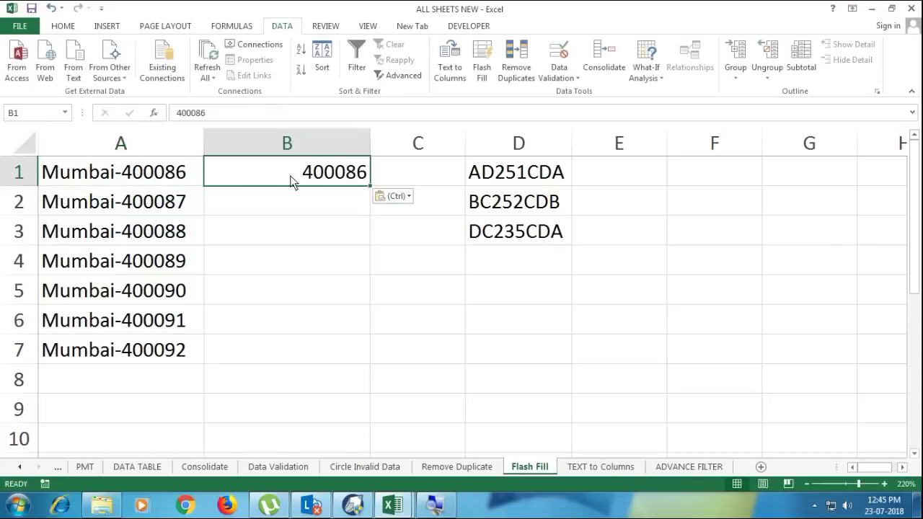
pyautogui.click(483, 70)
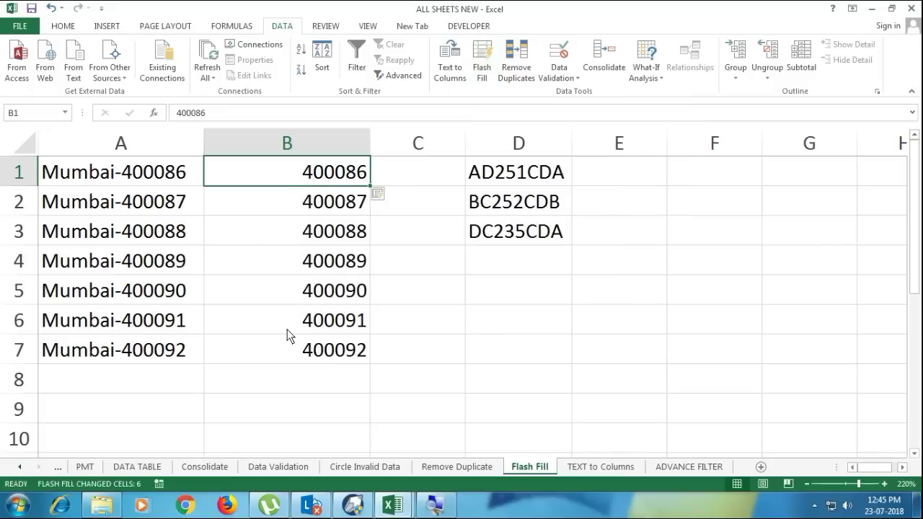
# - Copy 251 from the code in D1 into E1 and Flash Fill the numbers down column E
pyautogui.click(495, 181)
pyautogui.doubleClick(500, 171)
pyautogui.moveTo(529, 174); pyautogui.dragTo(496, 173)
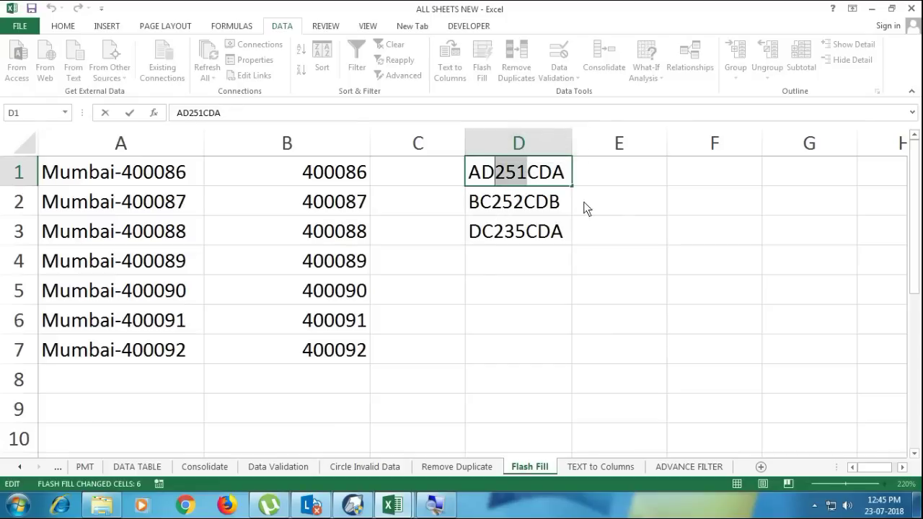
pyautogui.click(596, 175)
pyautogui.hotkey('ctrl', 'v')
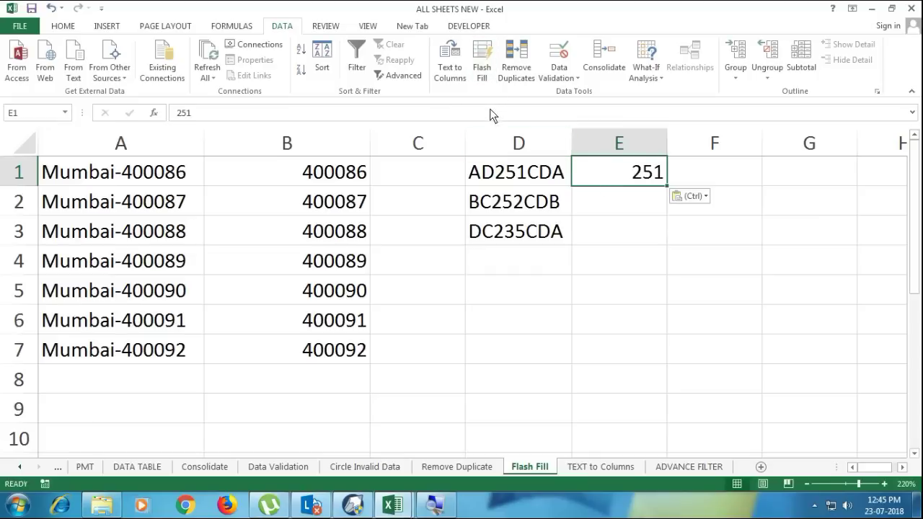
pyautogui.press('Escape')
pyautogui.hotkey('ctrl', 'e')
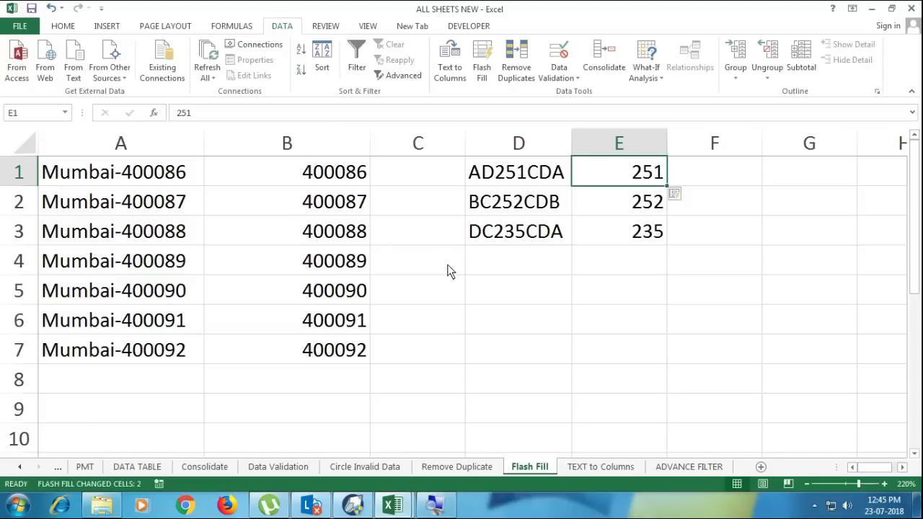
# - Open the TEXT to Columns sheet and select the candidate names in A2:A14
pyautogui.click(573, 473)
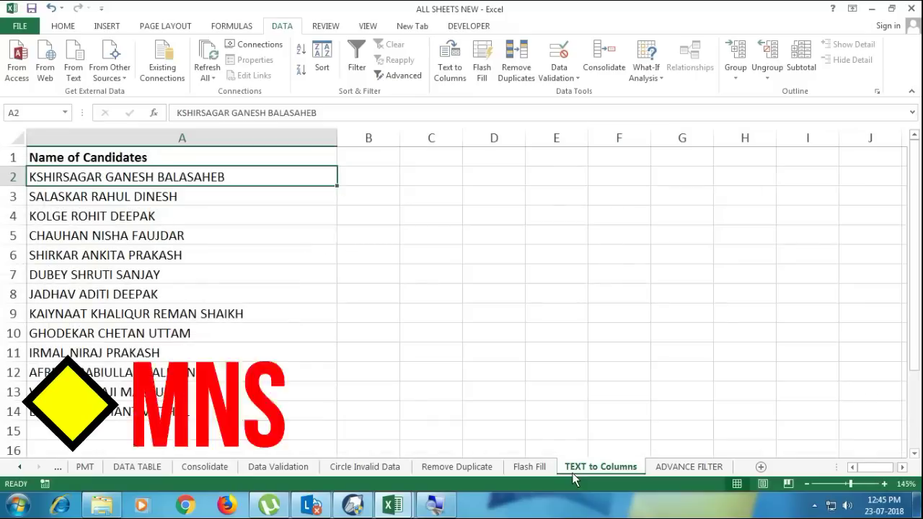
pyautogui.moveTo(107, 178); pyautogui.dragTo(121, 410)
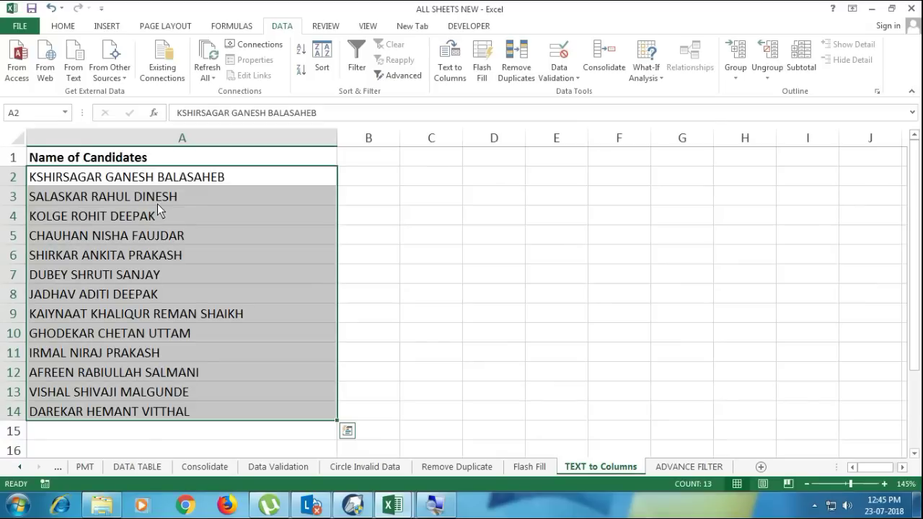
# - Split the Name of Candidates column, header included, with Text to Columns as delimited text using Space as the delimiter and General format
pyautogui.click(161, 148)
pyautogui.hotkey('ctrl', 'shift', 'Down')
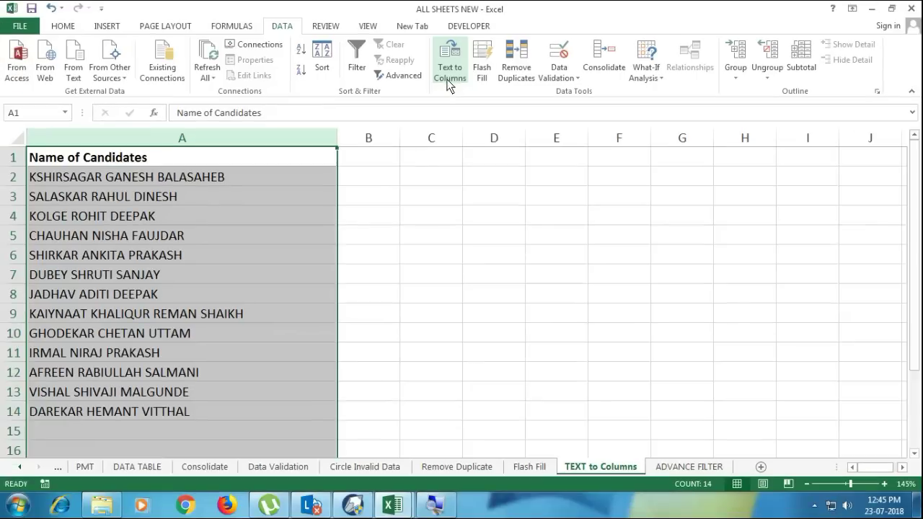
pyautogui.click(449, 83)
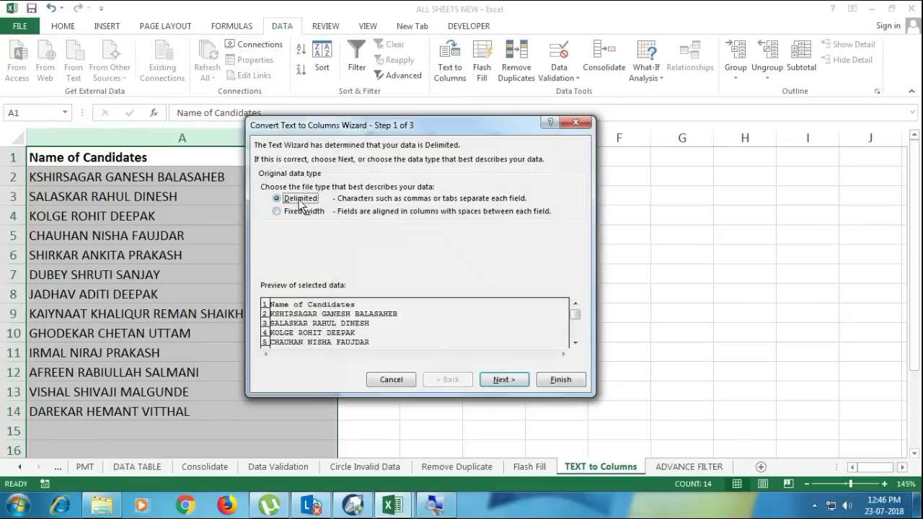
pyautogui.click(499, 382)
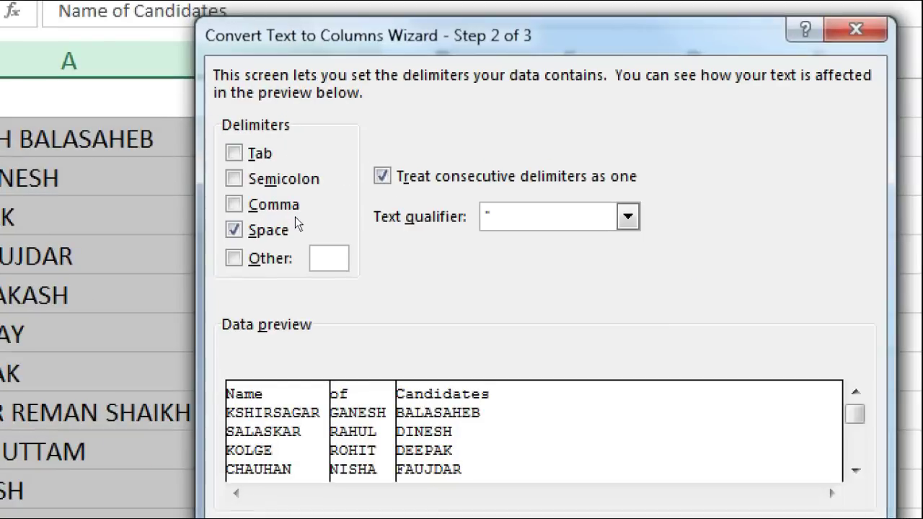
pyautogui.click(265, 229)
pyautogui.click(266, 230)
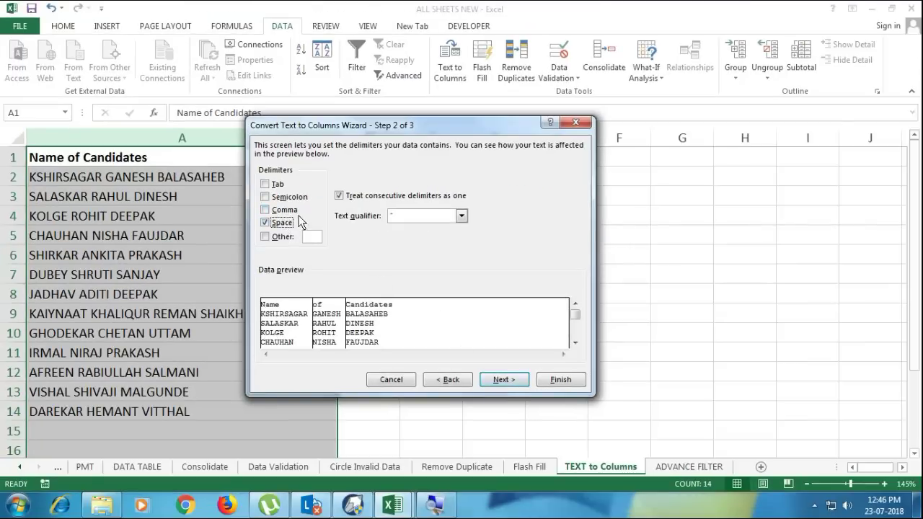
pyautogui.click(507, 382)
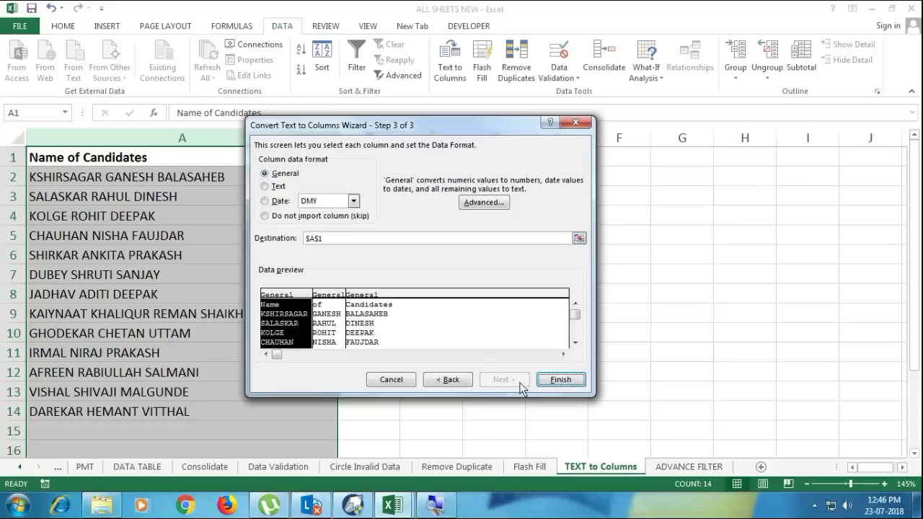
pyautogui.click(555, 383)
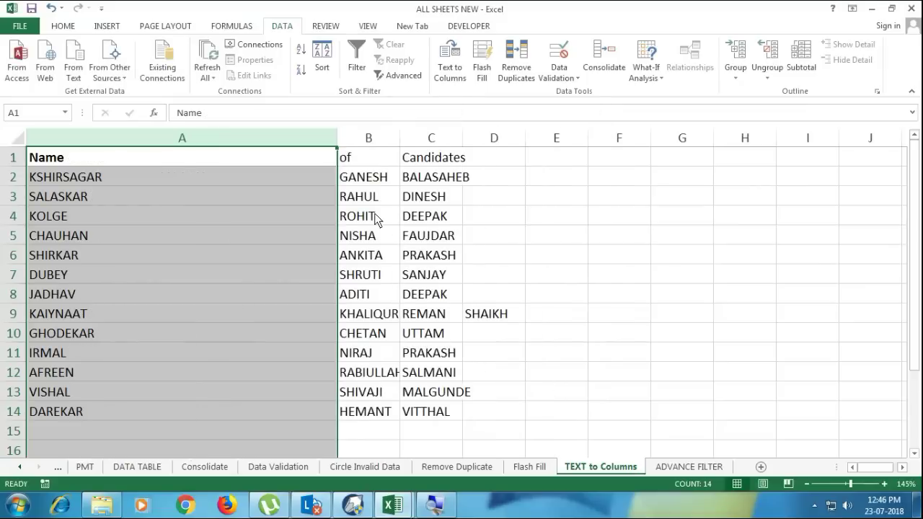
# - Look over the separated name columns and undo the Text to Columns split
pyautogui.moveTo(231, 181); pyautogui.dragTo(460, 426)
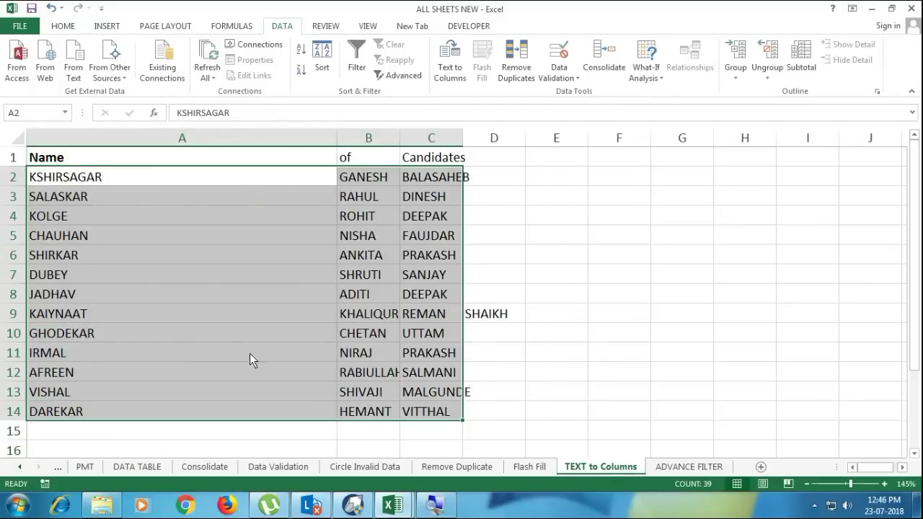
pyautogui.moveTo(128, 172); pyautogui.dragTo(134, 413)
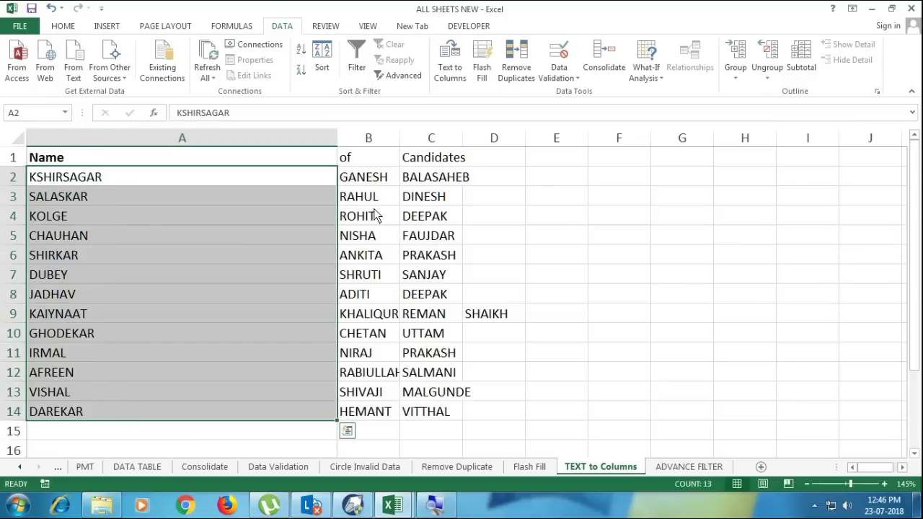
pyautogui.hotkey('ctrl', 'z')
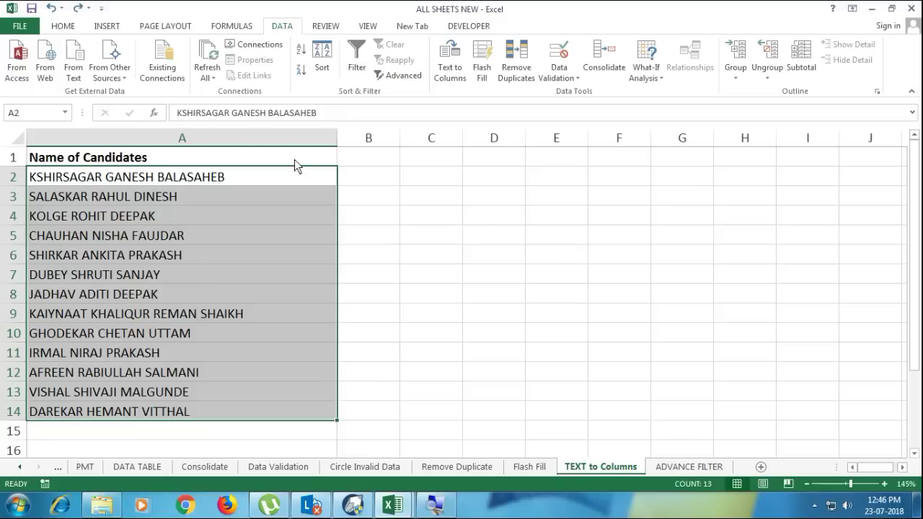
pyautogui.click(482, 72)
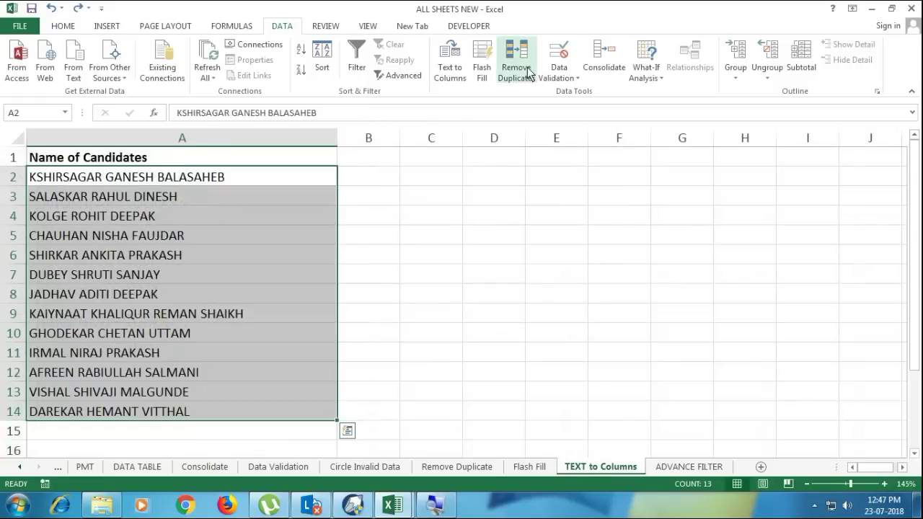
# - Split the candidate names in A2:A14 with Text to Columns, delimited by Space in General format, with destination $B$2
pyautogui.click(454, 72)
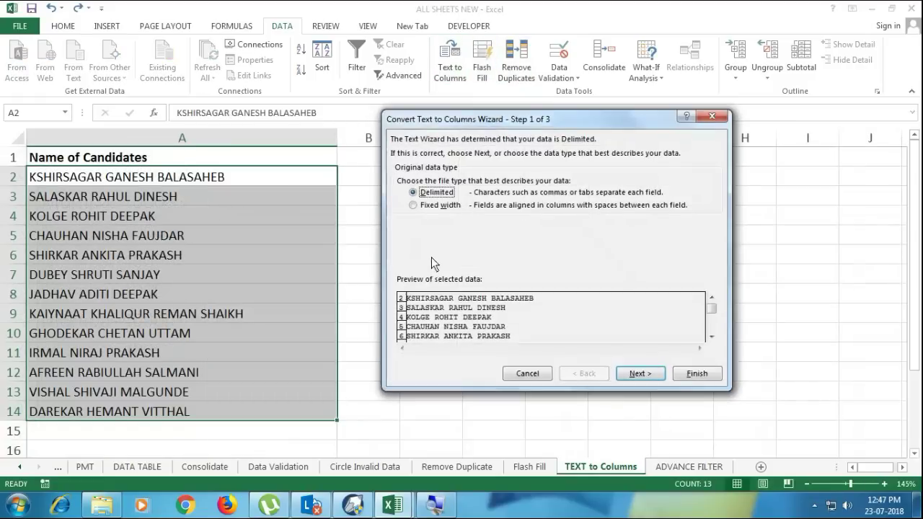
pyautogui.click(638, 374)
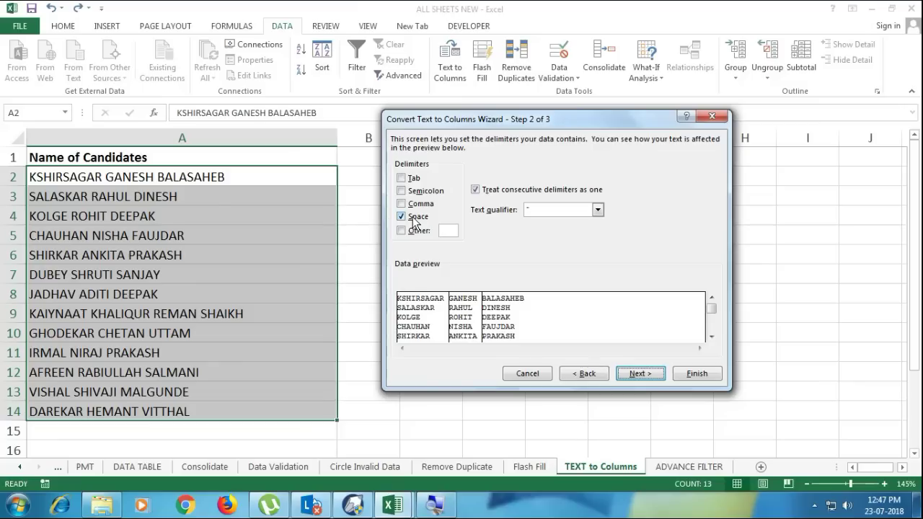
pyautogui.click(649, 374)
pyautogui.click(435, 233)
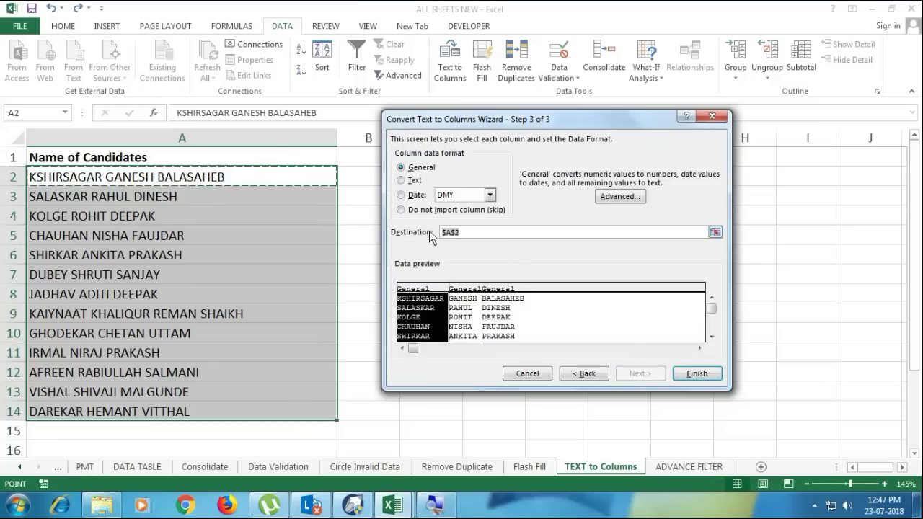
pyautogui.moveTo(386, 129); pyautogui.dragTo(437, 143)
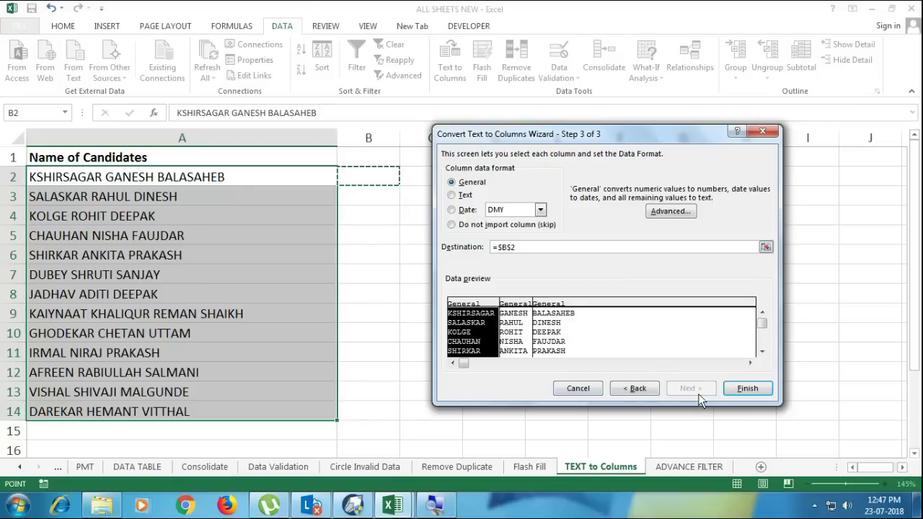
pyautogui.click(735, 386)
# - Autofit columns B, C and D to the separated names
pyautogui.moveTo(210, 176); pyautogui.dragTo(198, 411)
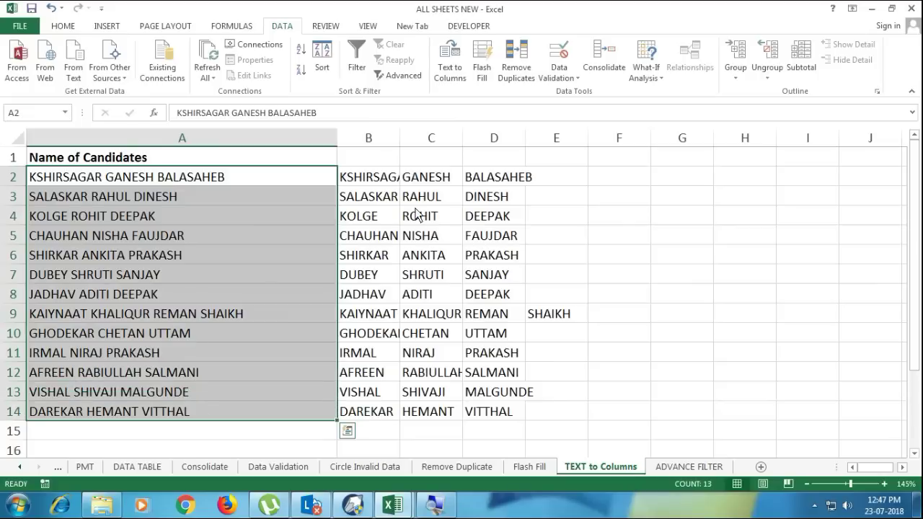
pyautogui.doubleClick(399, 137)
pyautogui.doubleClick(485, 137)
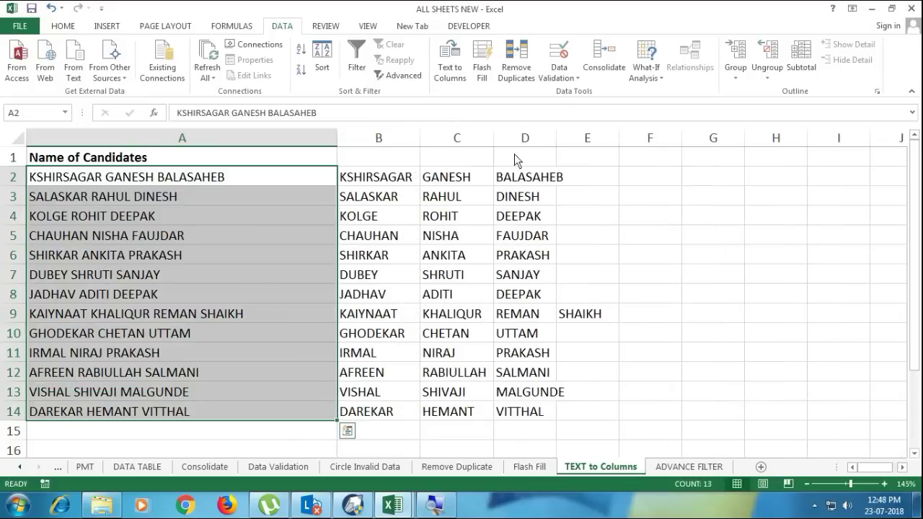
pyautogui.doubleClick(556, 137)
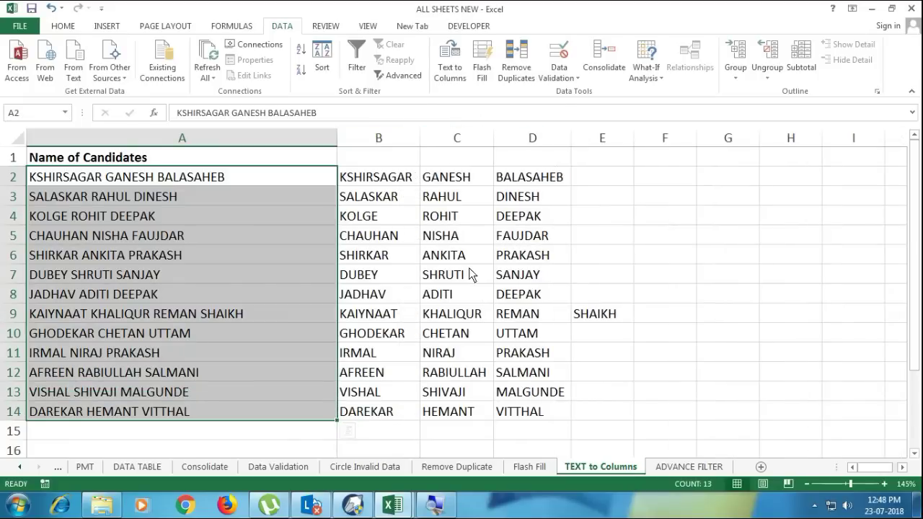
# - Open the ADVANCE FILTER sheet and bring its property list into readable view
pyautogui.click(682, 468)
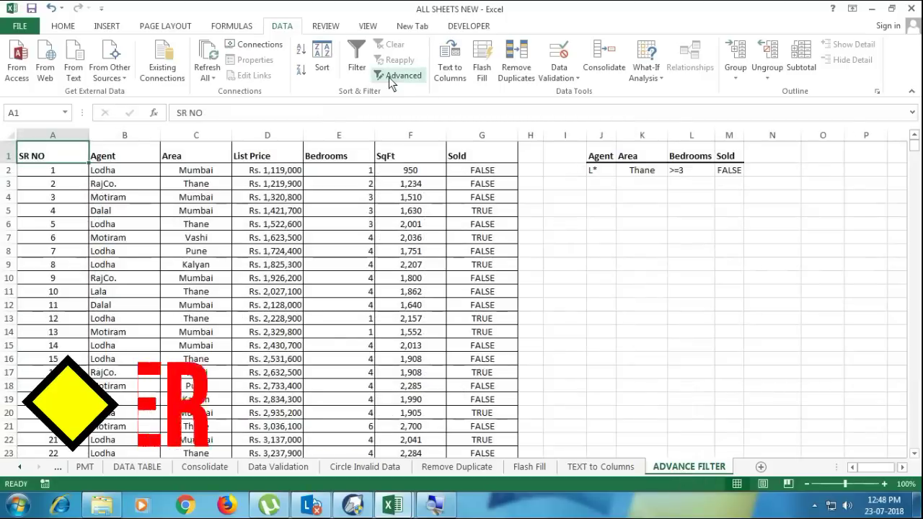
pyautogui.scroll(3, 164, 159)
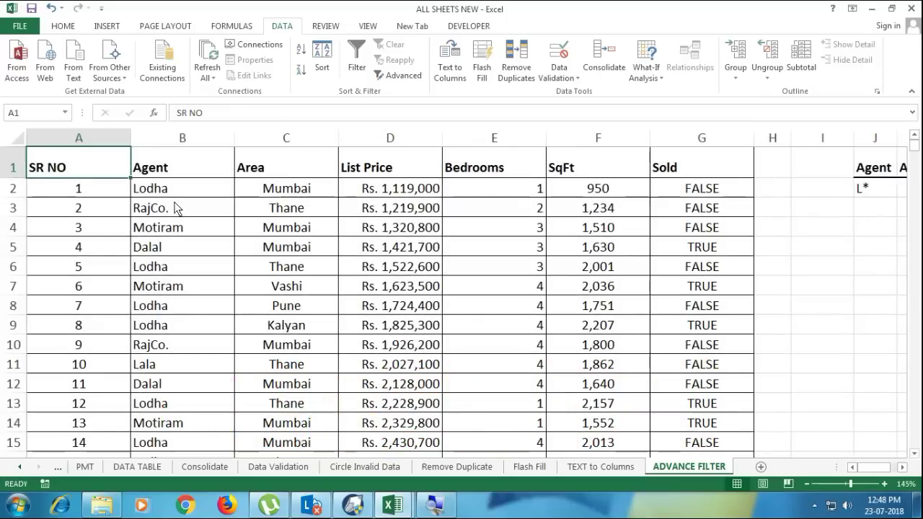
pyautogui.scroll(-1, 177, 209)
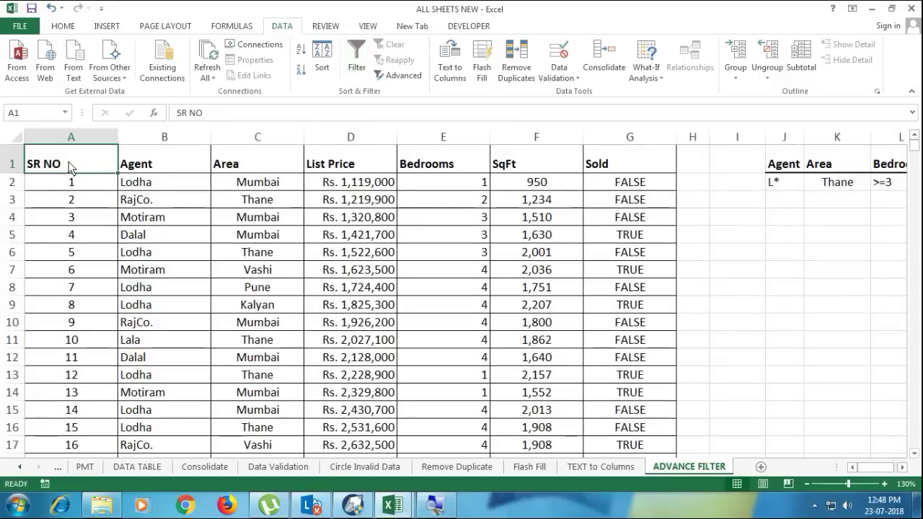
# - Turn on Filter for the header row A1:G1, and remove it again
pyautogui.moveTo(137, 164); pyautogui.dragTo(591, 174)
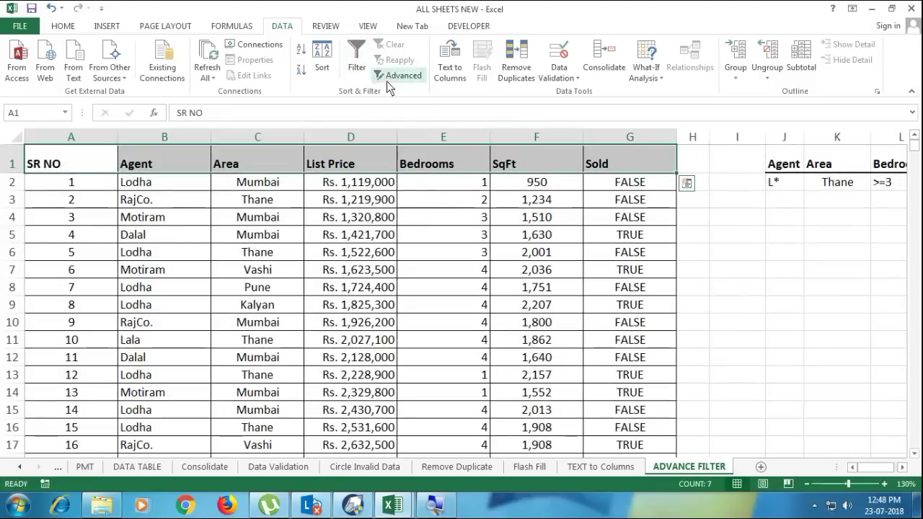
pyautogui.click(363, 67)
pyautogui.click(288, 165)
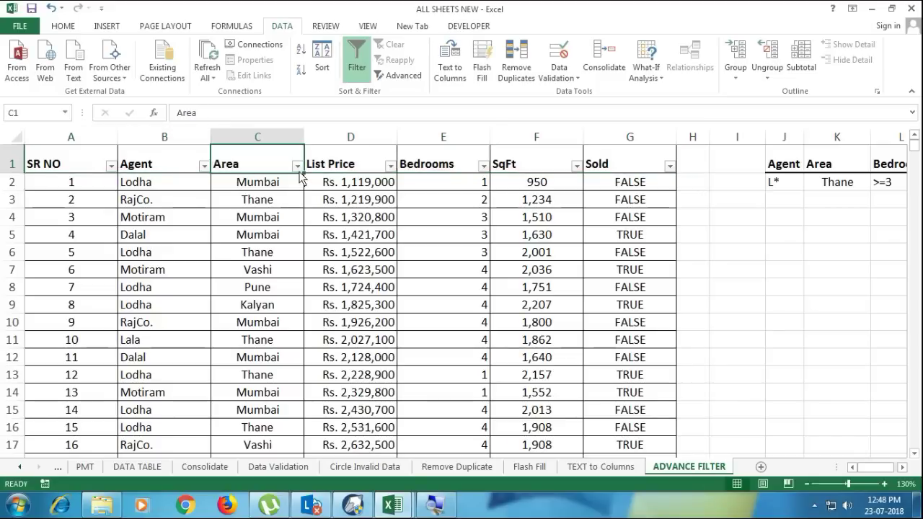
pyautogui.click(84, 169)
pyautogui.hotkey('ctrl', 'shift', 'l')
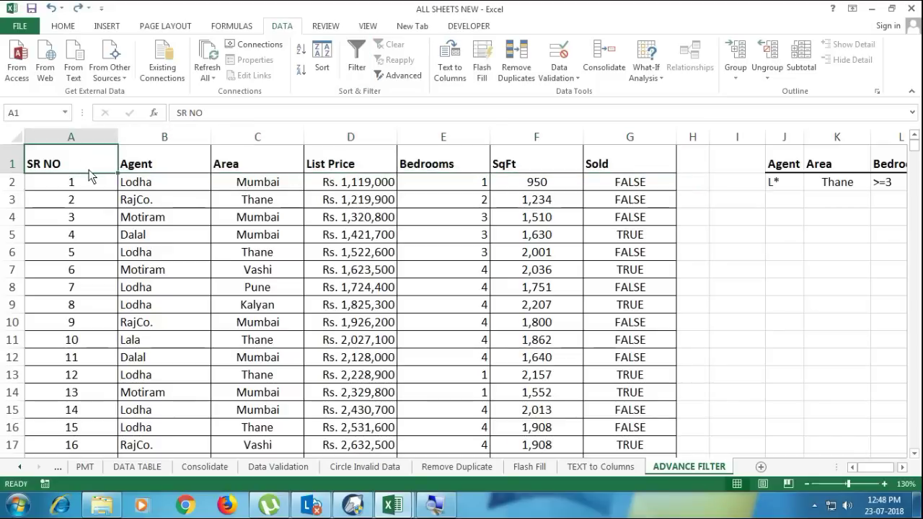
# - Turn Filter on for the property list and filter the Area column to show only Mumbai
pyautogui.hotkey('alt', 'a')
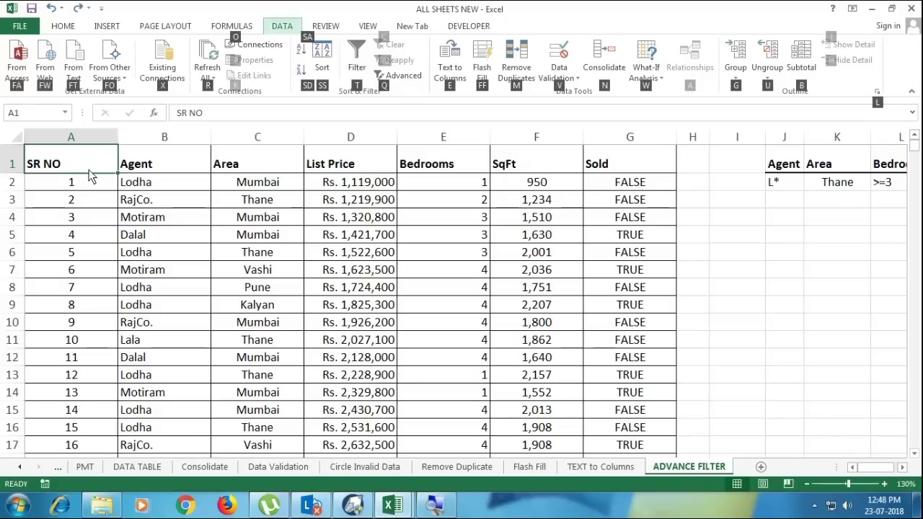
pyautogui.press('t')
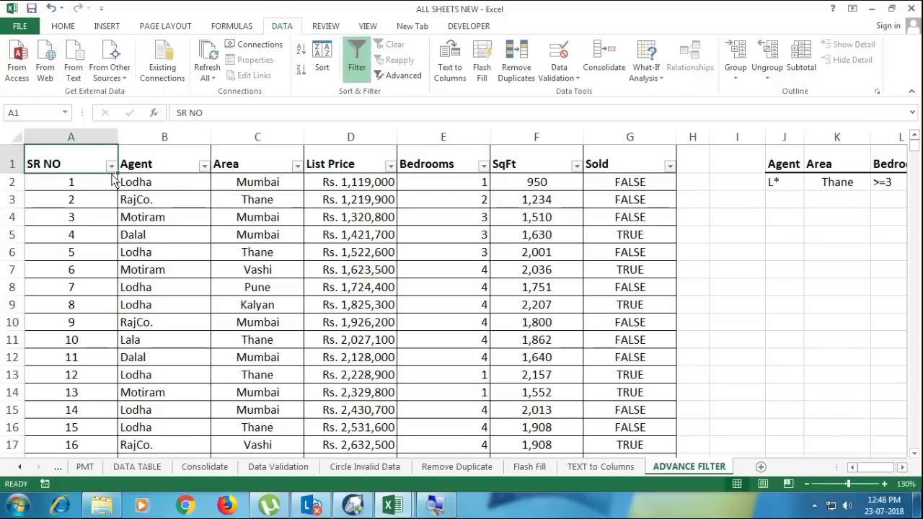
pyautogui.click(297, 167)
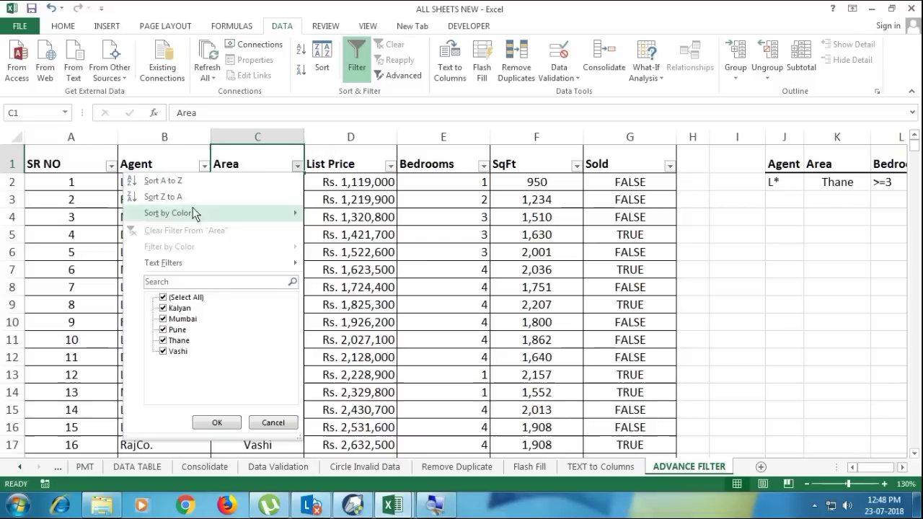
pyautogui.click(163, 297)
pyautogui.click(163, 319)
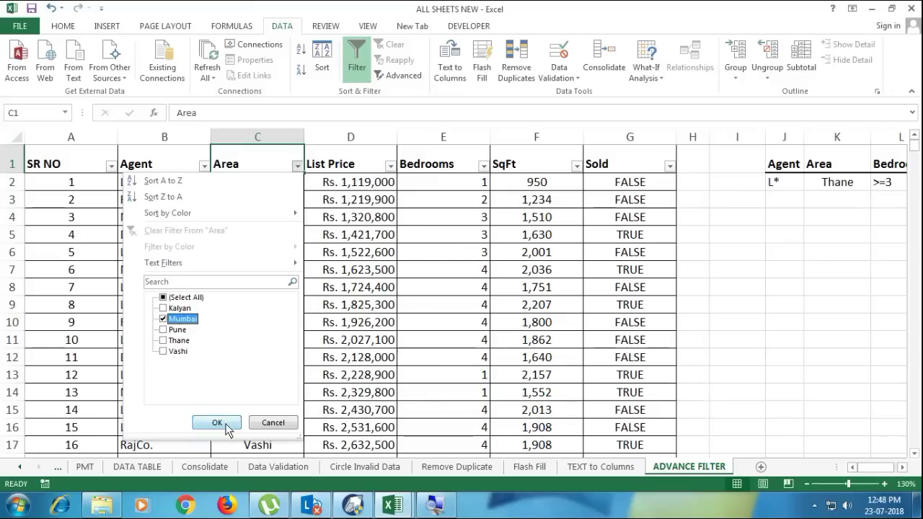
pyautogui.click(217, 423)
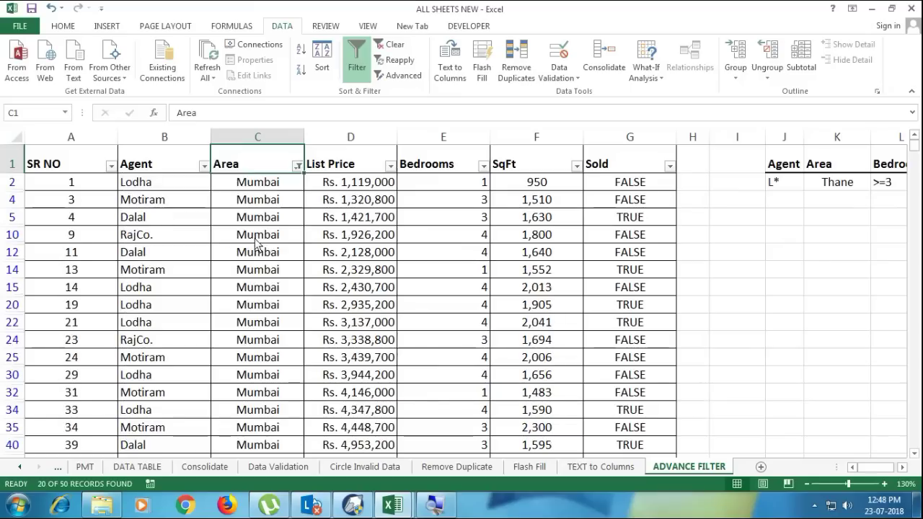
# - Look through the filtered Mumbai rows and remove the filter from the list
pyautogui.scroll(-5, 258, 277)
pyautogui.scroll(5, 261, 285)
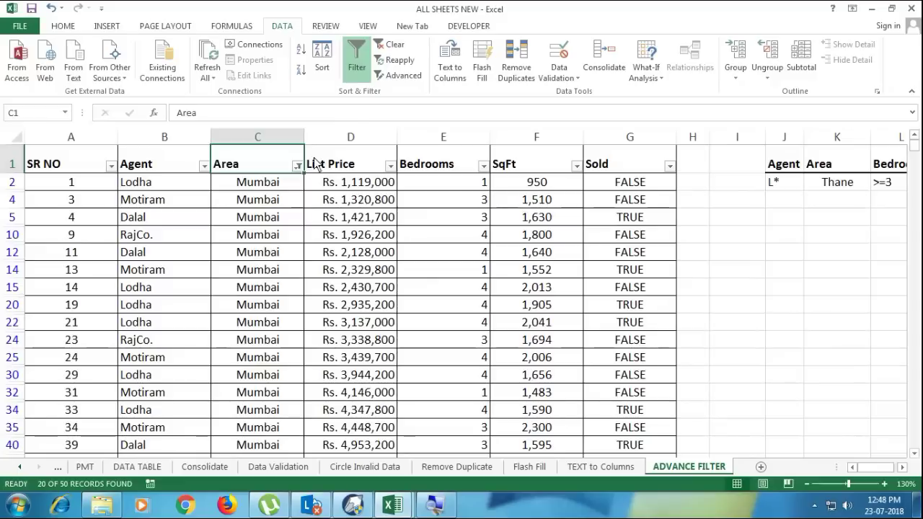
pyautogui.click(365, 76)
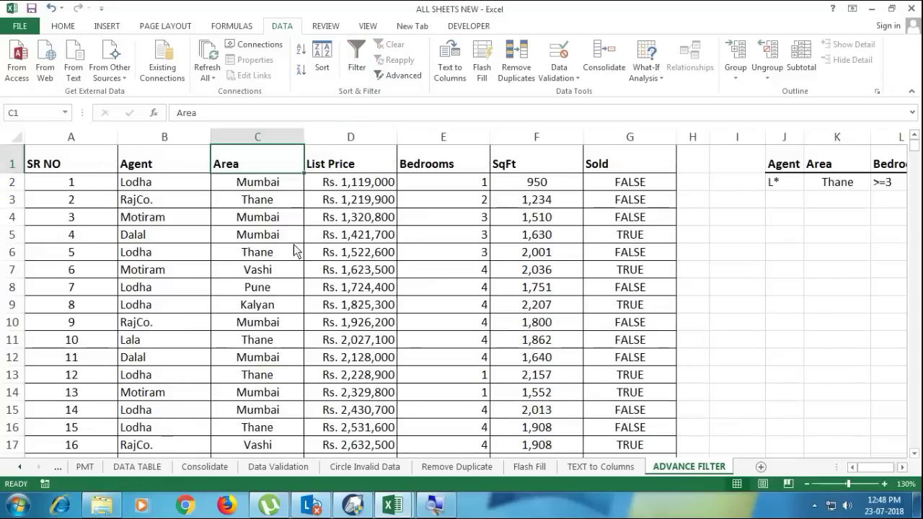
# - Examine the Agent, Area, Bedrooms and Sold criteria in J1:M2 against the matching columns of the property list
pyautogui.scroll(-2, 162, 324)
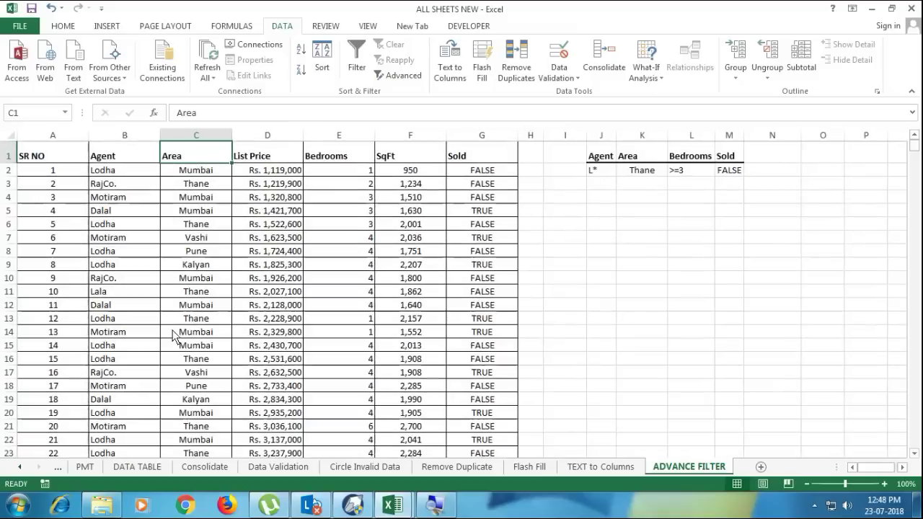
pyautogui.click(610, 214)
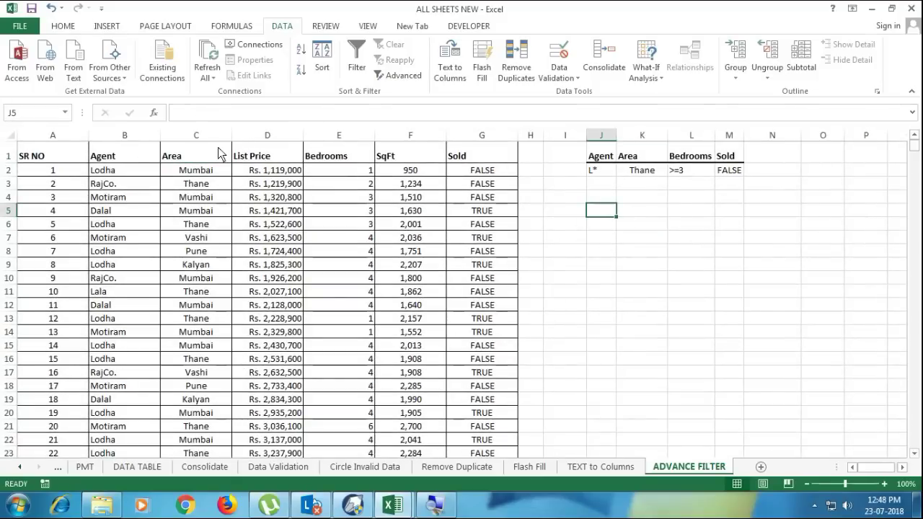
pyautogui.moveTo(202, 152); pyautogui.dragTo(275, 172)
pyautogui.moveTo(653, 157); pyautogui.dragTo(645, 176)
pyautogui.click(647, 172)
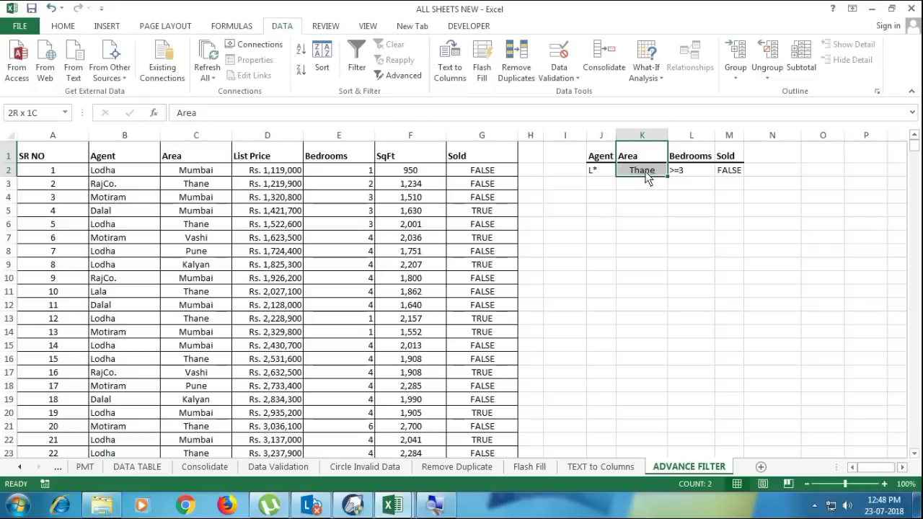
pyautogui.moveTo(706, 160); pyautogui.dragTo(699, 177)
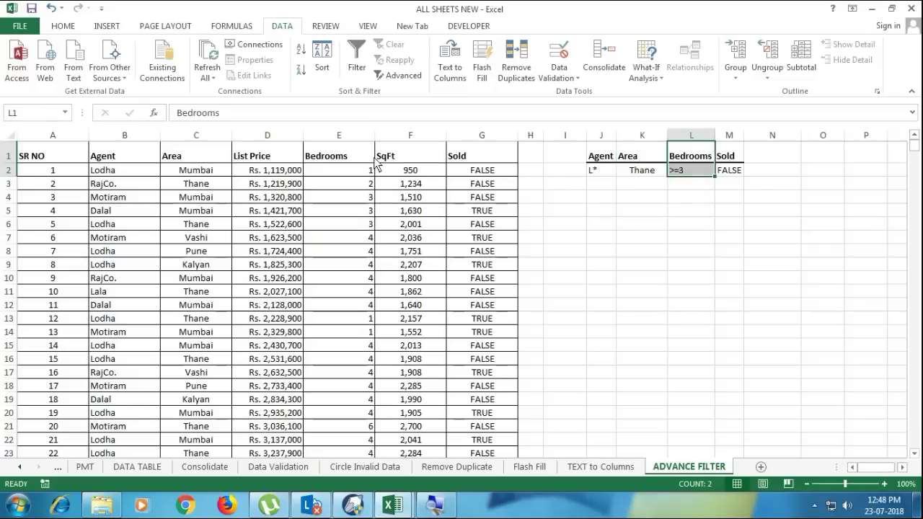
pyautogui.moveTo(356, 158); pyautogui.dragTo(358, 179)
pyautogui.moveTo(734, 157); pyautogui.dragTo(738, 175)
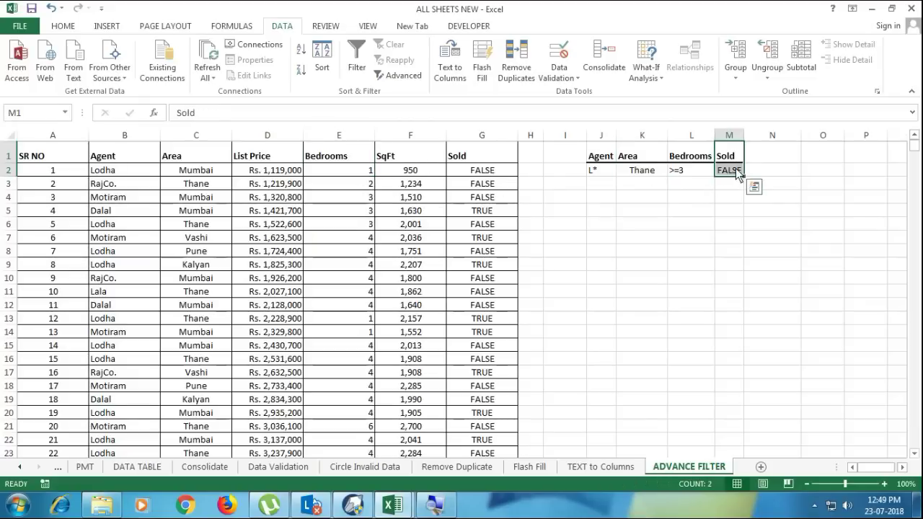
pyautogui.moveTo(595, 158); pyautogui.dragTo(603, 179)
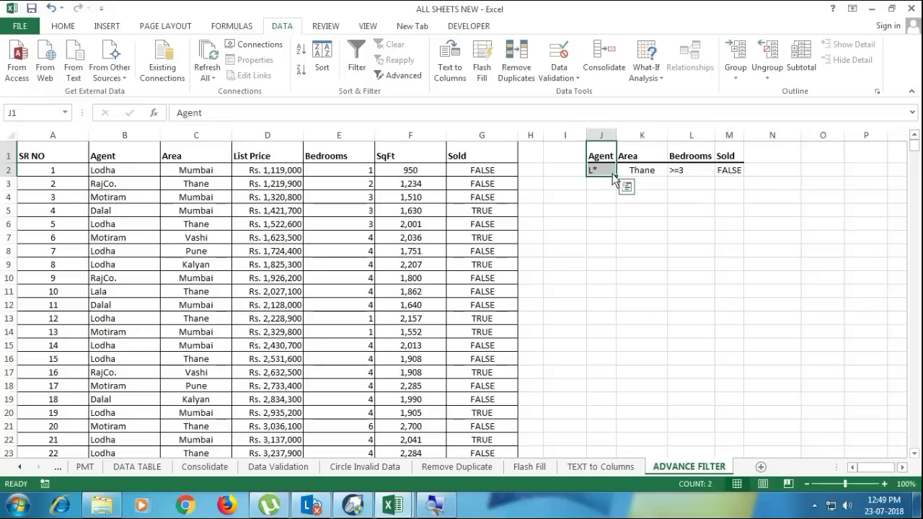
pyautogui.moveTo(124, 156); pyautogui.dragTo(131, 293)
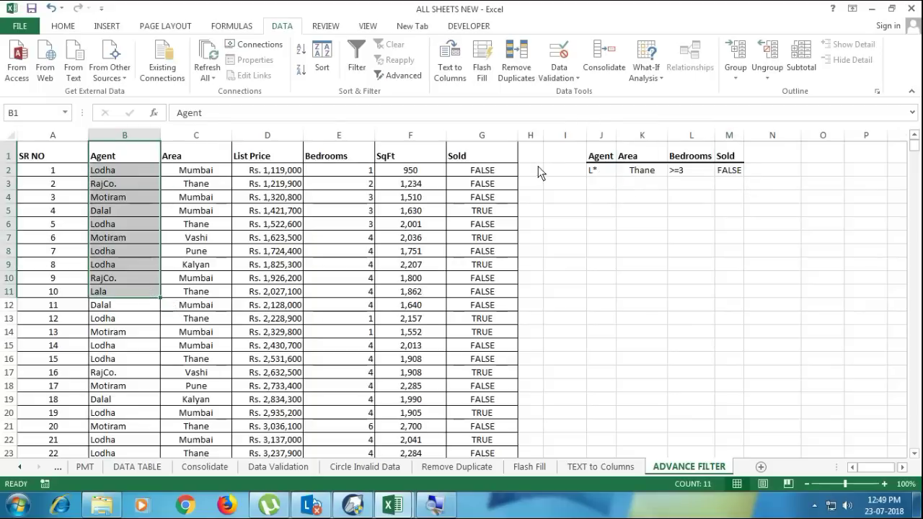
pyautogui.click(654, 187)
pyautogui.scroll(1, 648, 158)
pyautogui.scroll(1, 723, 188)
pyautogui.moveTo(704, 164); pyautogui.dragTo(849, 182)
pyautogui.click(736, 176)
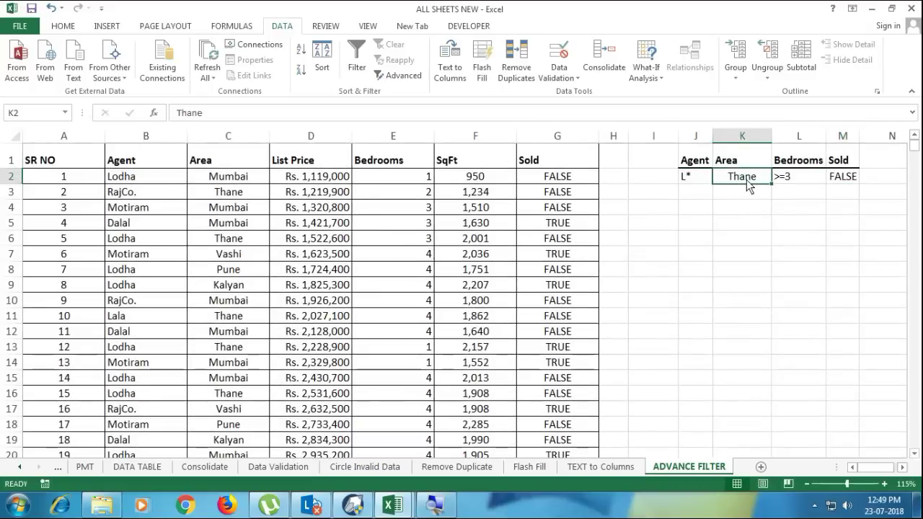
pyautogui.click(689, 240)
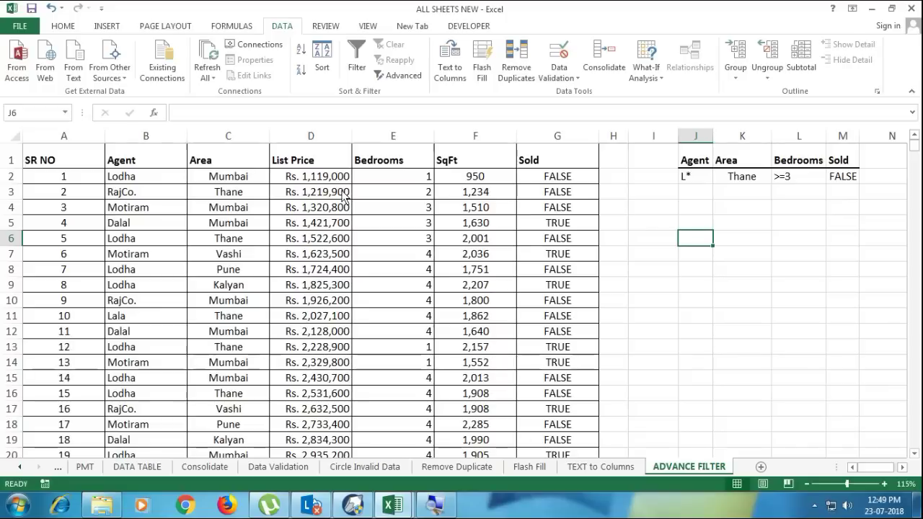
# - Start an Advanced Filter on columns A to G with list range $A$1:$G$51, set to copy to another location
pyautogui.moveTo(68, 136); pyautogui.dragTo(543, 137)
pyautogui.click(396, 75)
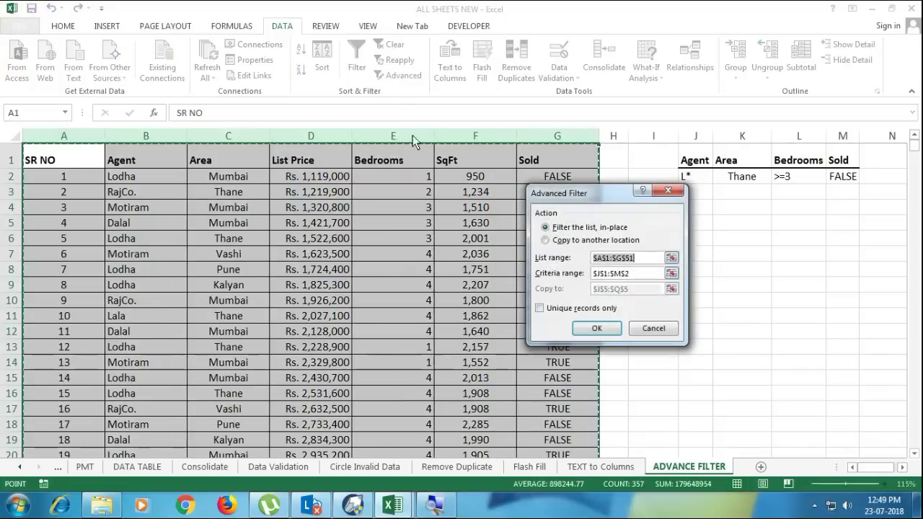
pyautogui.click(571, 241)
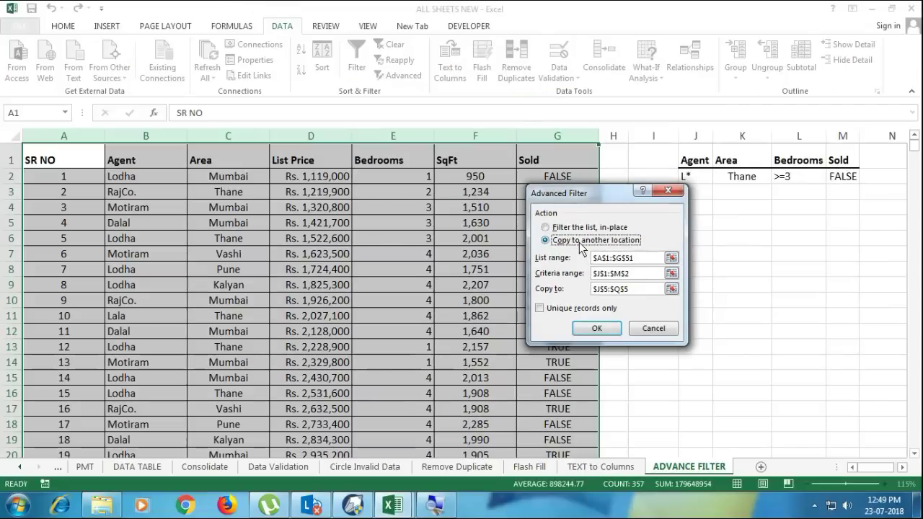
pyautogui.click(620, 258)
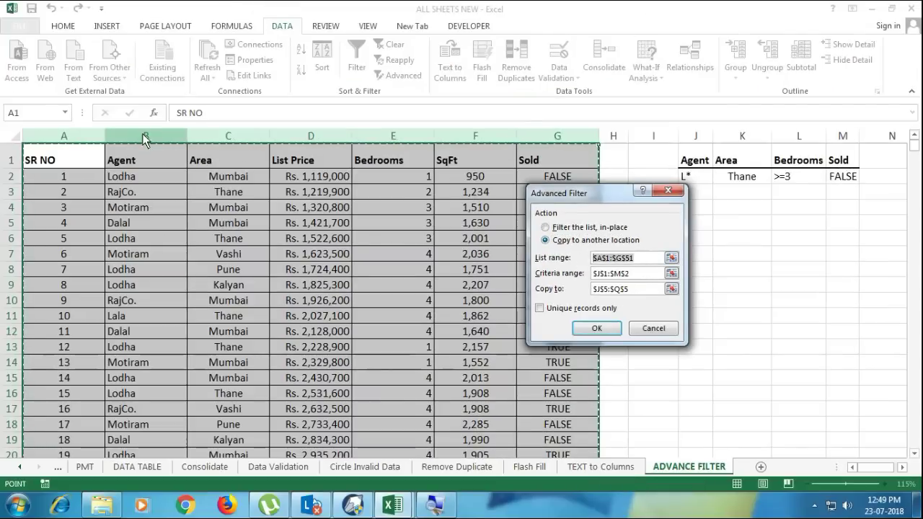
# - Set the Advanced Filter's criteria range to $K$1:$K$2, the Area criterion Thane
pyautogui.click(635, 275)
pyautogui.moveTo(741, 168); pyautogui.dragTo(743, 182)
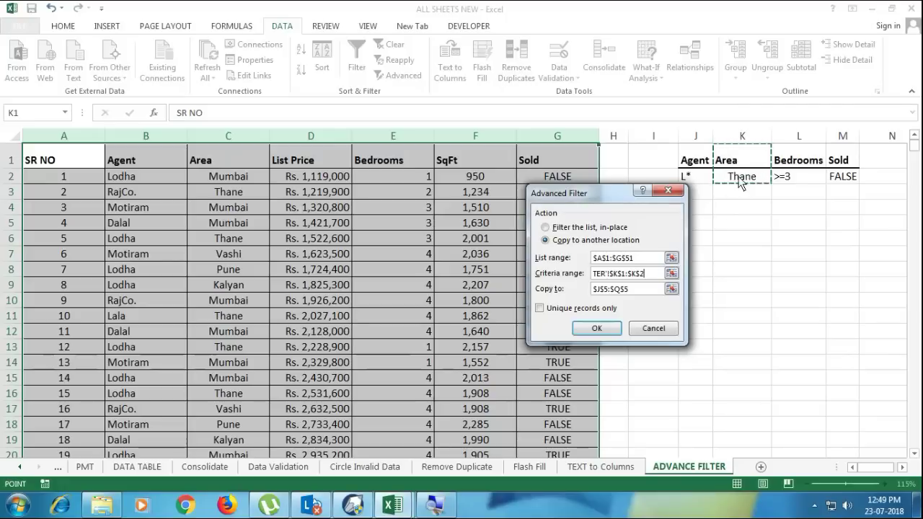
pyautogui.moveTo(692, 163); pyautogui.dragTo(834, 181)
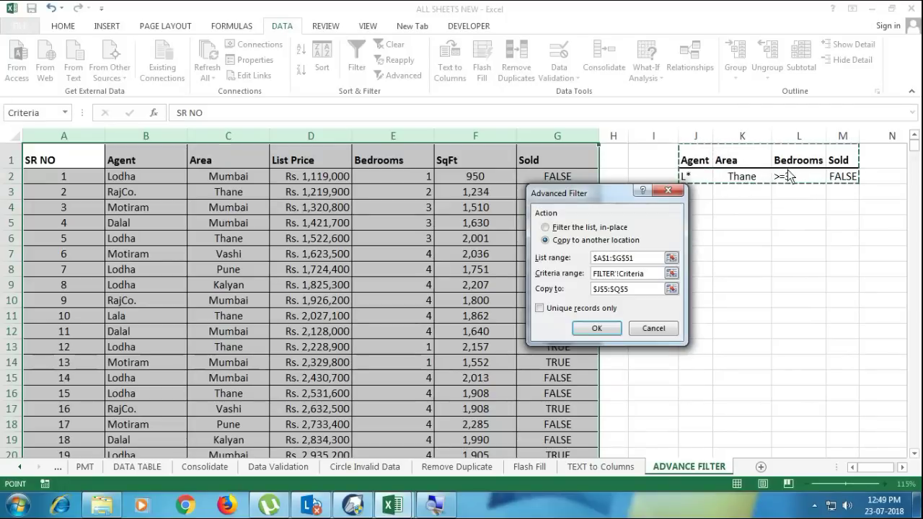
pyautogui.moveTo(749, 165); pyautogui.dragTo(743, 179)
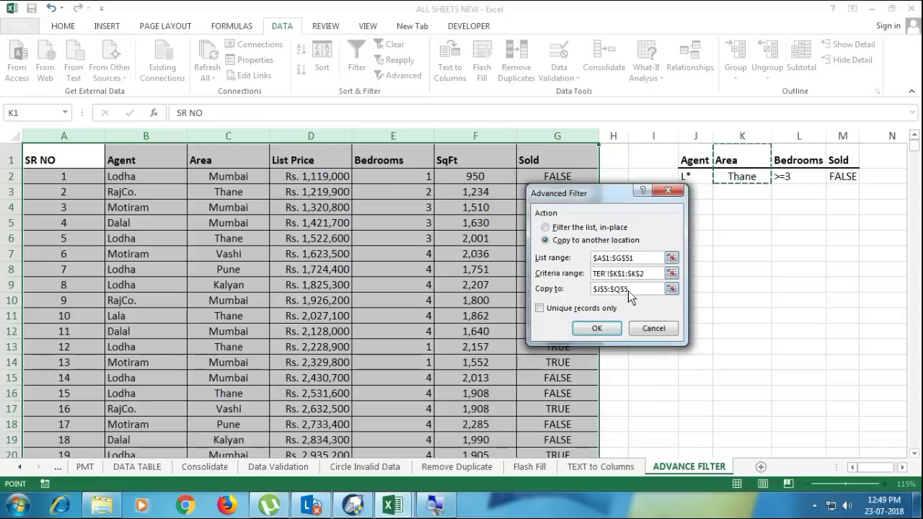
# - Set the Advanced Filter's copy-to location to cell J5 and run the filter
pyautogui.doubleClick(605, 290)
pyautogui.click(447, 225)
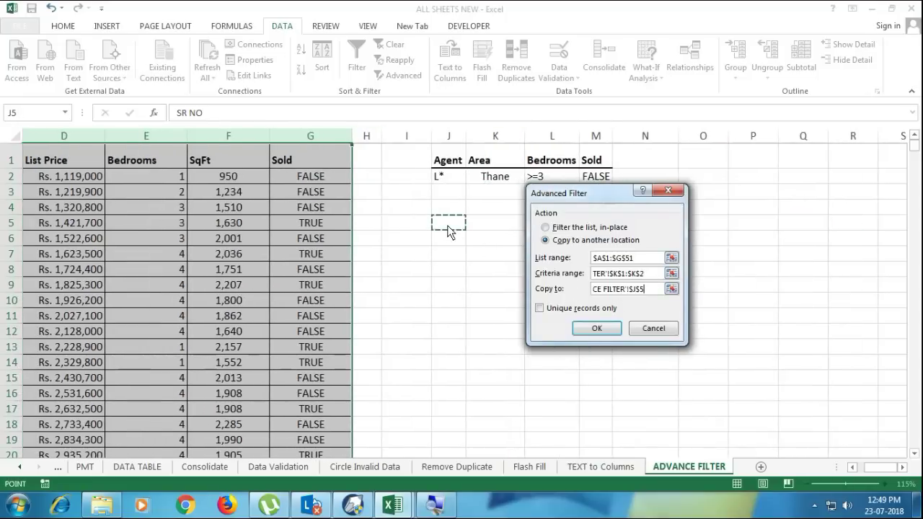
pyautogui.doubleClick(613, 290)
pyautogui.press('BackSpace')
pyautogui.click(460, 230)
pyautogui.click(596, 328)
# - Look over the extracted list and autofit column M to its List Price values
pyautogui.moveTo(675, 270); pyautogui.dragTo(920, 289)
pyautogui.scroll(-4, 639, 277)
pyautogui.scroll(4, 639, 278)
pyautogui.doubleClick(612, 135)
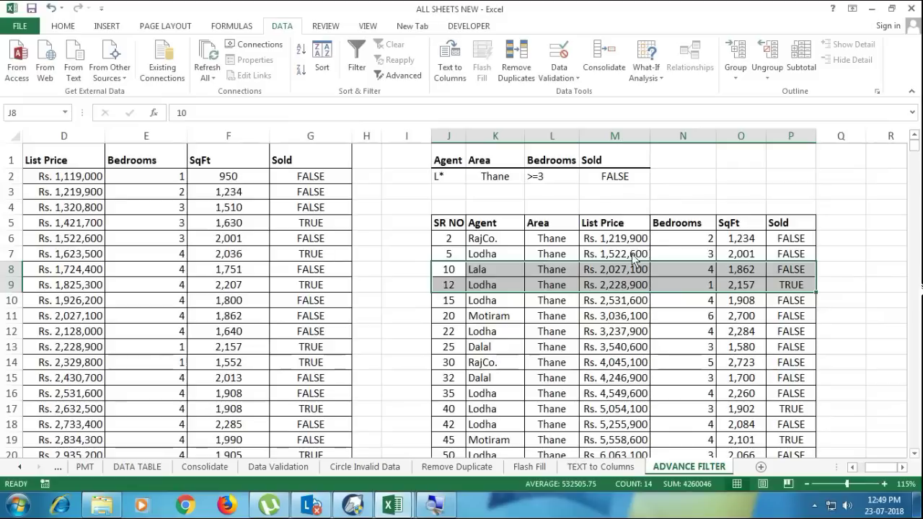
# - Check the Area values of the extracted rows against the criteria in J1:M2
pyautogui.moveTo(617, 224); pyautogui.dragTo(595, 368)
pyautogui.scroll(-2, 594, 360)
pyautogui.moveTo(552, 207); pyautogui.dragTo(556, 339)
pyautogui.scroll(2, 640, 288)
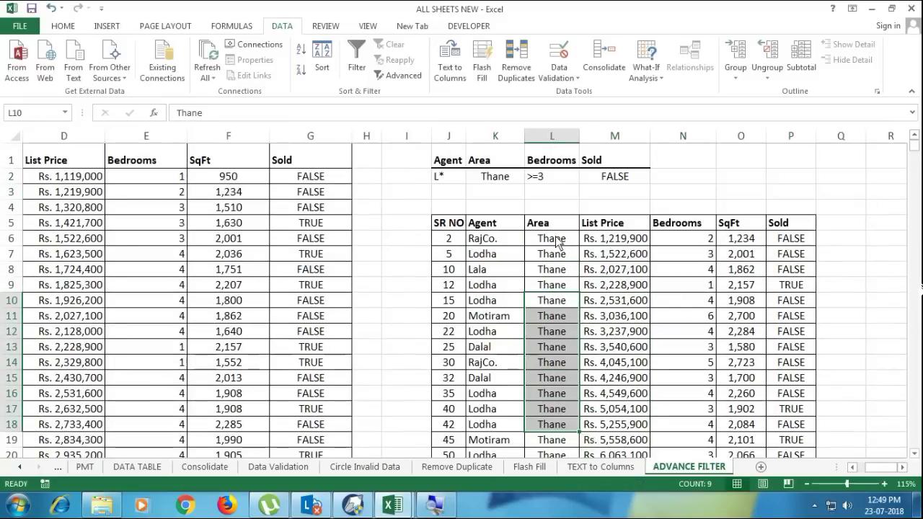
pyautogui.moveTo(441, 160); pyautogui.dragTo(631, 174)
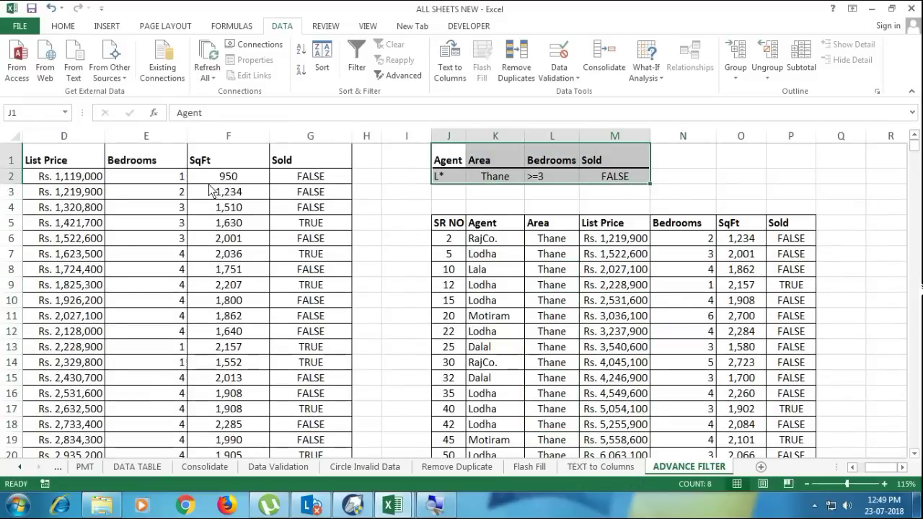
pyautogui.click(546, 274)
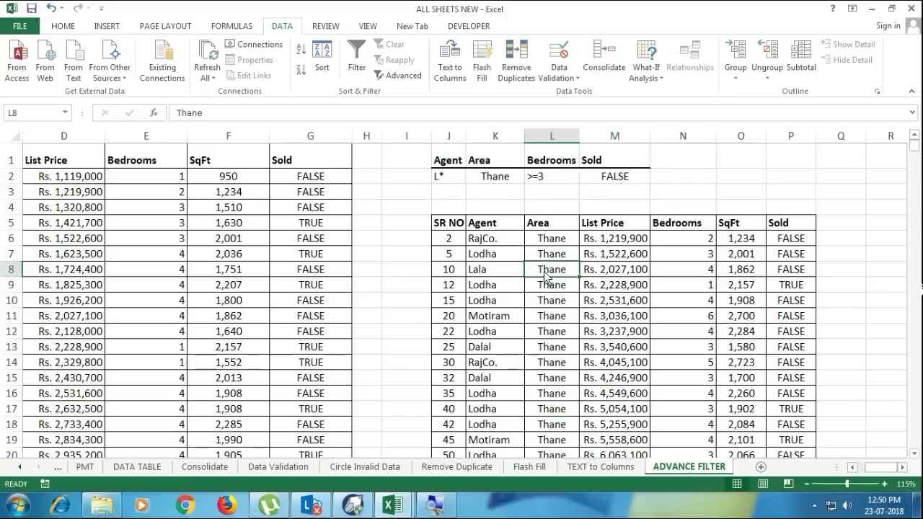